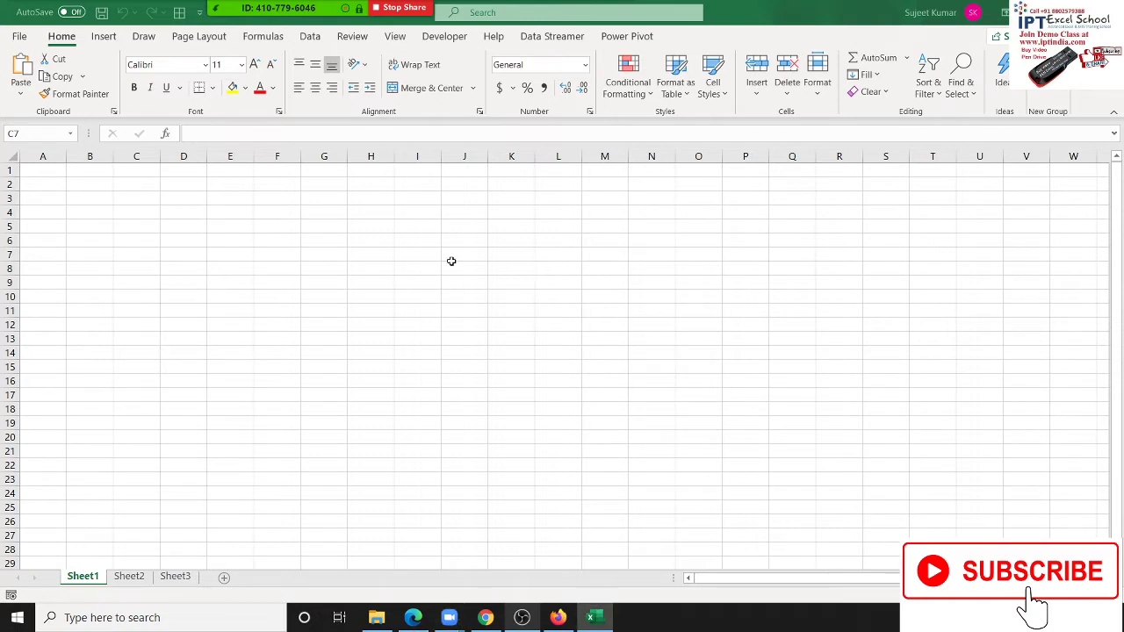
# Abandon the =vl formula started in I8 and show the Developer tab
pyautogui.click(418, 269)
pyautogui.write('=vl')
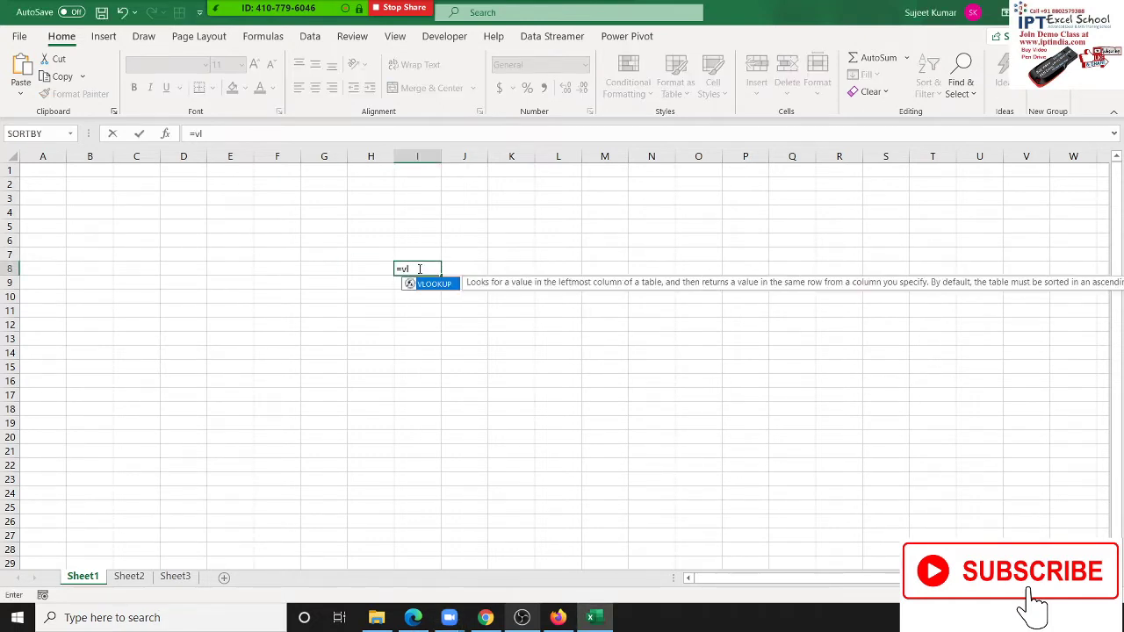
pyautogui.press('Escape')
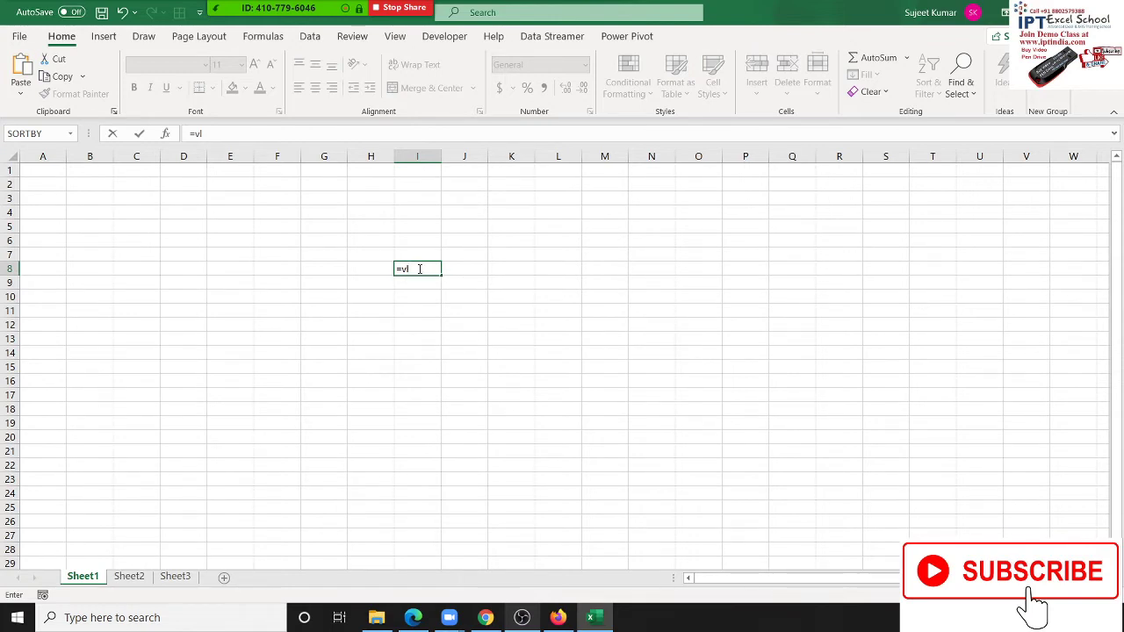
pyautogui.press('Escape')
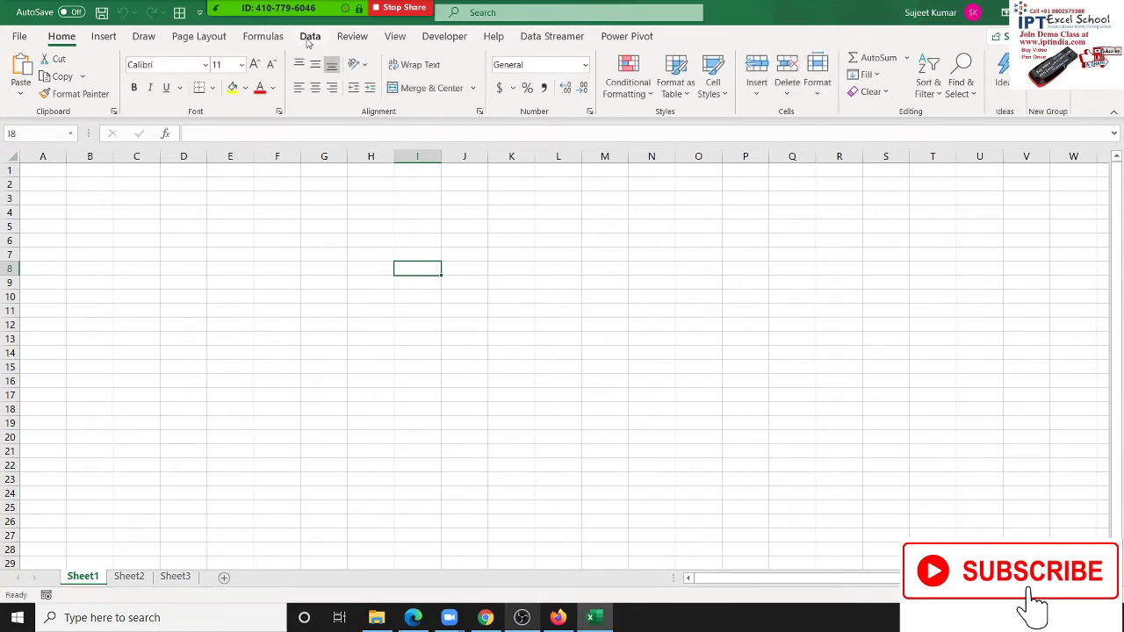
pyautogui.click(445, 36)
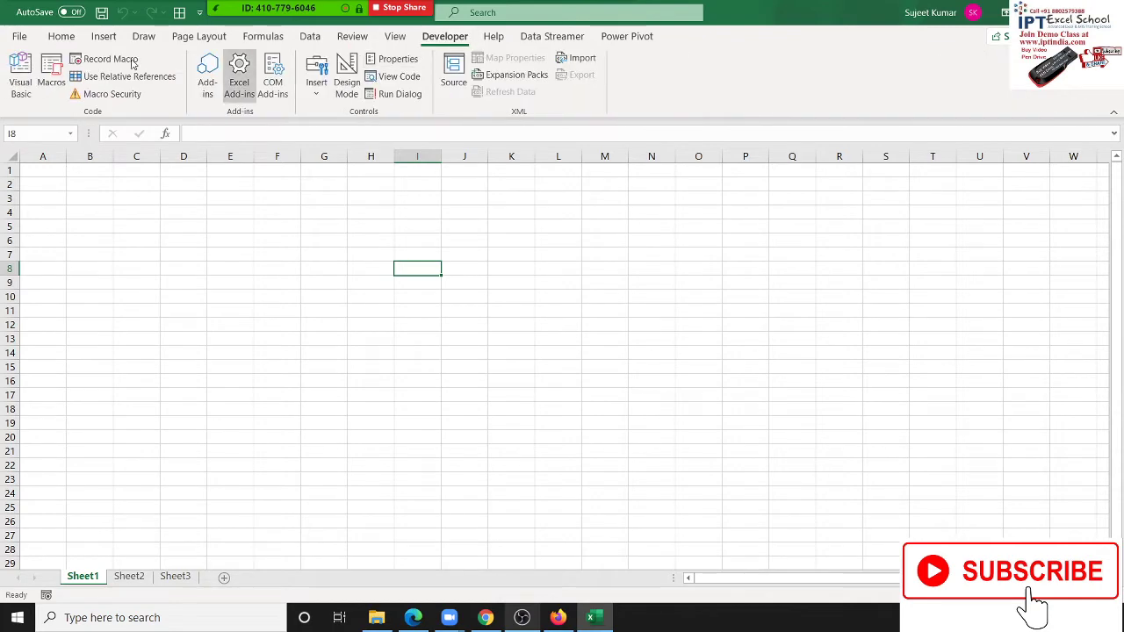
# In the VBA editor, insert Module1, type 'function CLt(' and return to Excel
pyautogui.click(21, 79)
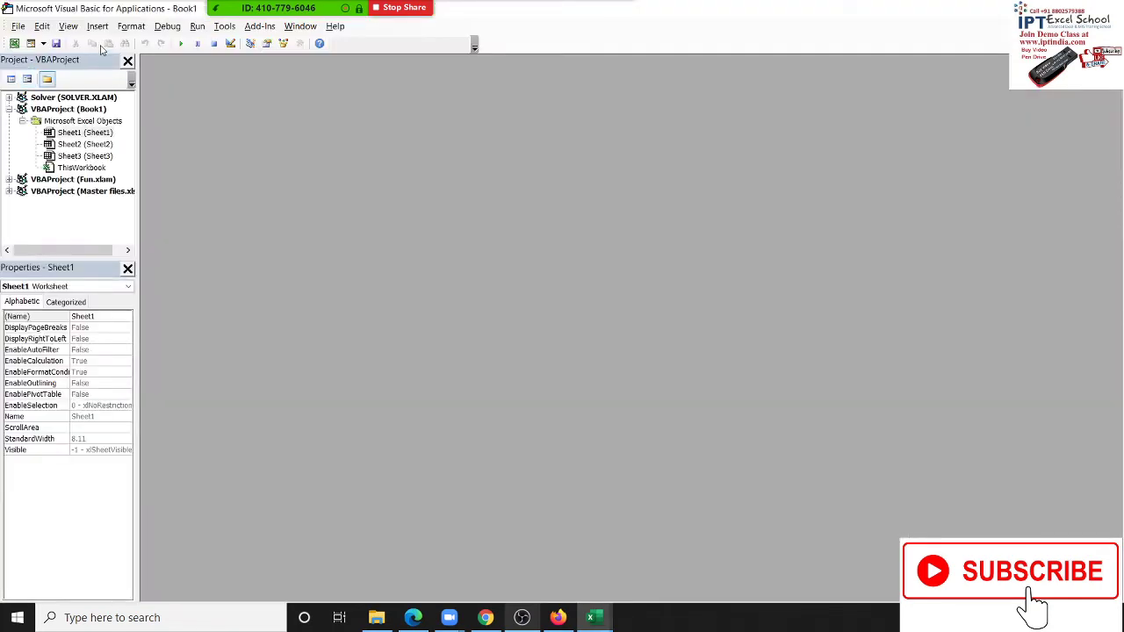
pyautogui.click(98, 26)
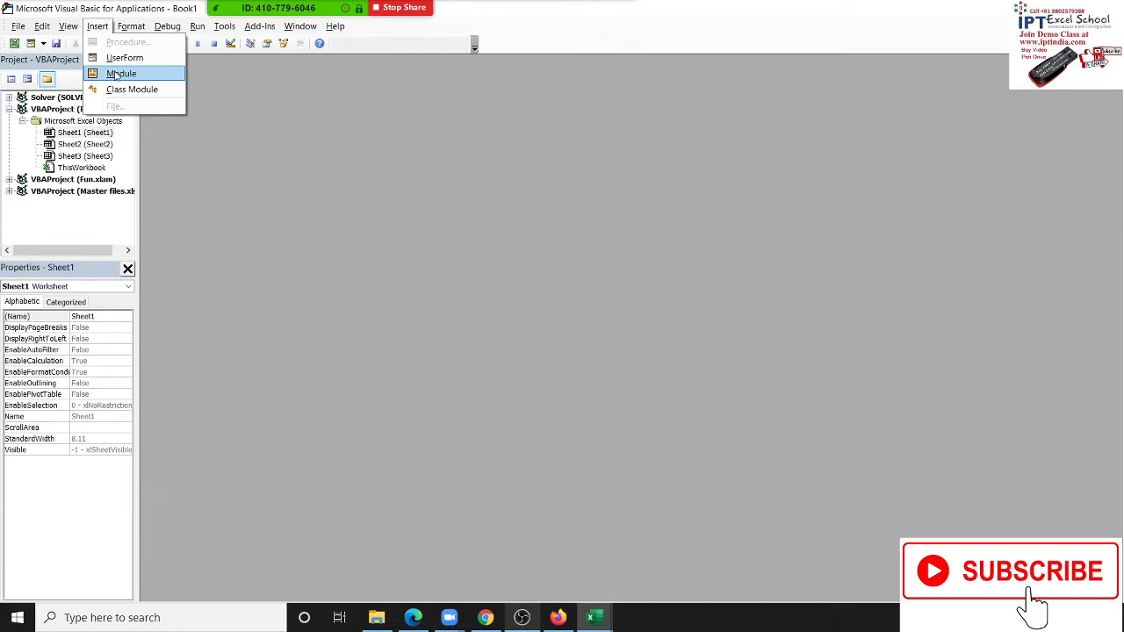
pyautogui.click(117, 75)
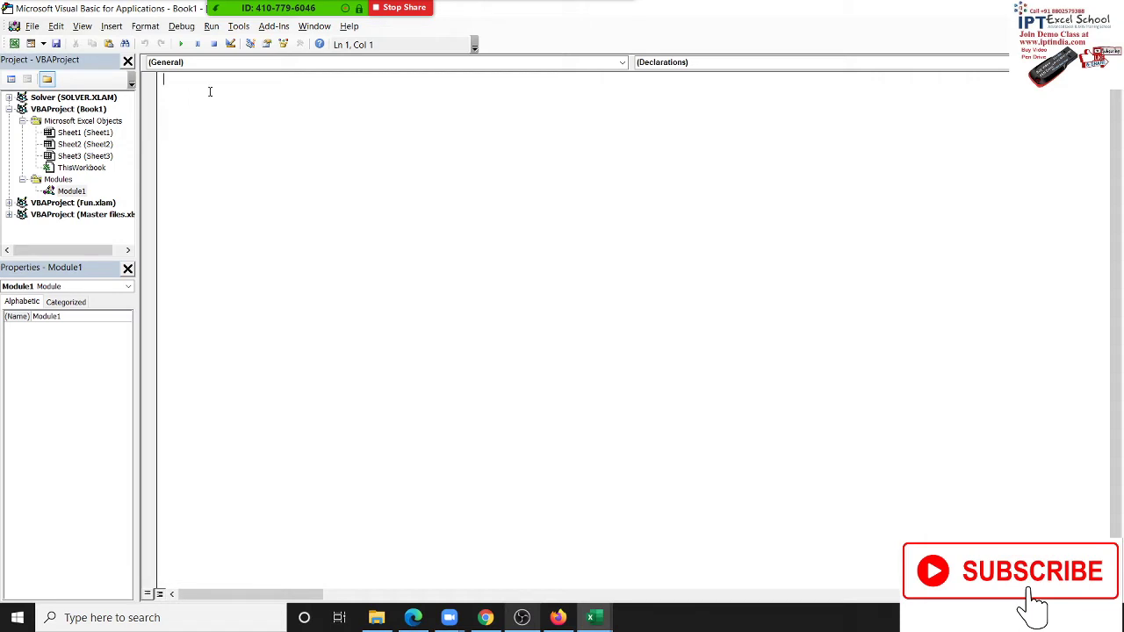
pyautogui.write('fun')
pyautogui.write('ction')
pyautogui.write('C')
pyautogui.write('Lt')
pyautogui.write('(')
pyautogui.hotkey('alt', 'F11')
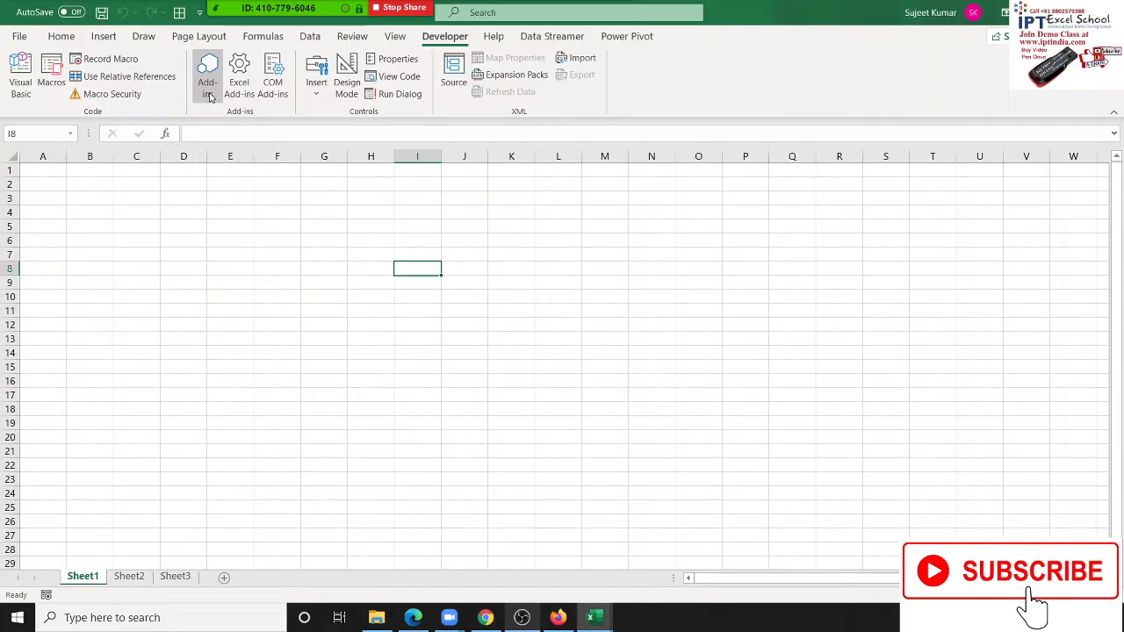
# Abandon a =VLOOKUP( entry in I8, select C2, and switch back to the VBA editor
pyautogui.write('=vl')
pyautogui.press('Tab')
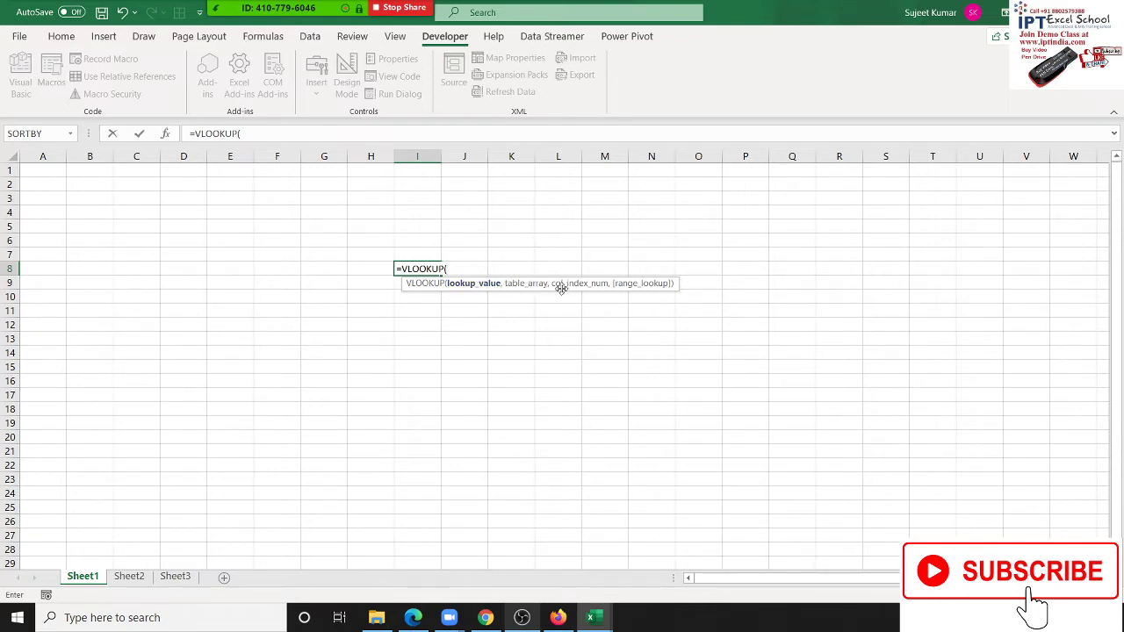
pyautogui.press('Escape')
pyautogui.click(140, 185)
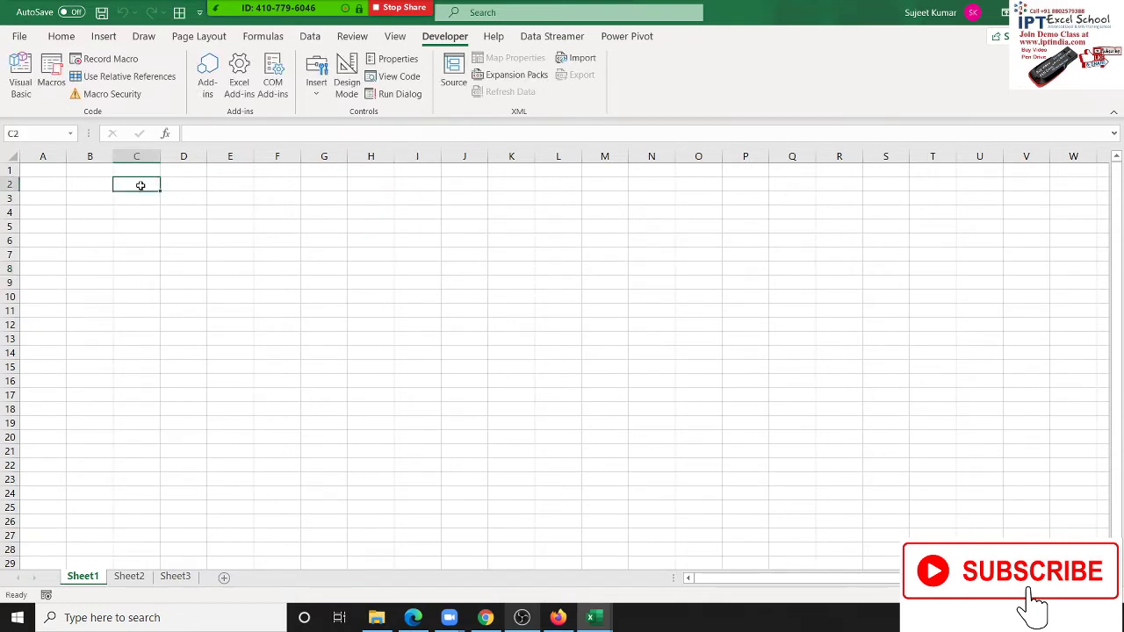
pyautogui.hotkey('alt', 'F11')
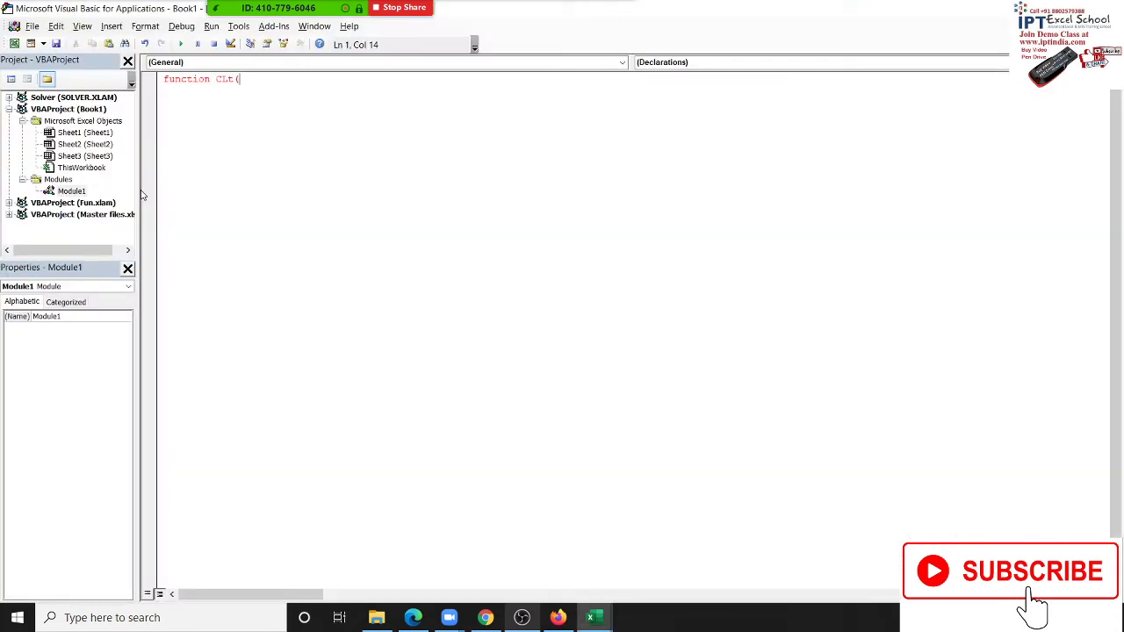
# Complete 'Function CLt(s As String, c As String)' with its End Function, then return to cell A1 in Excel
pyautogui.write('s as s')
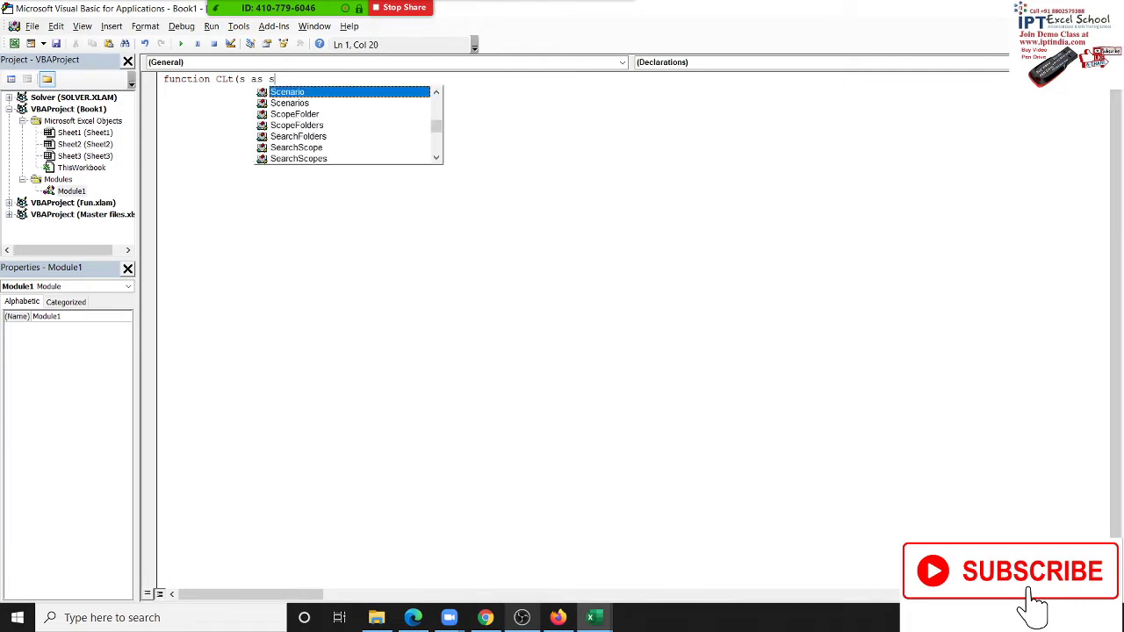
pyautogui.write('tr')
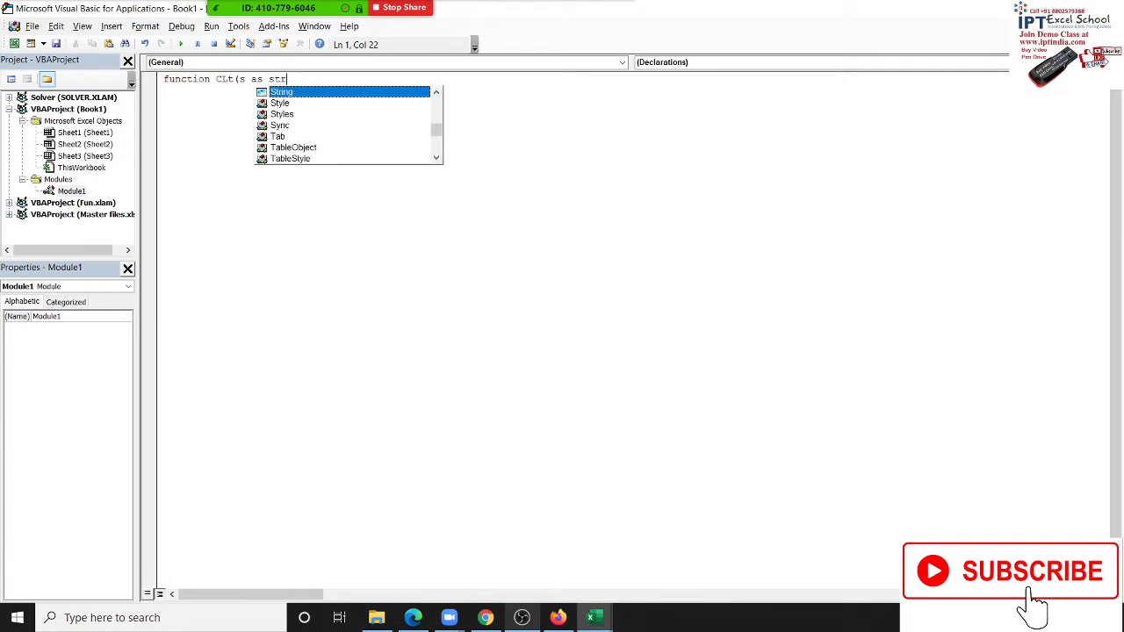
pyautogui.press('Tab')
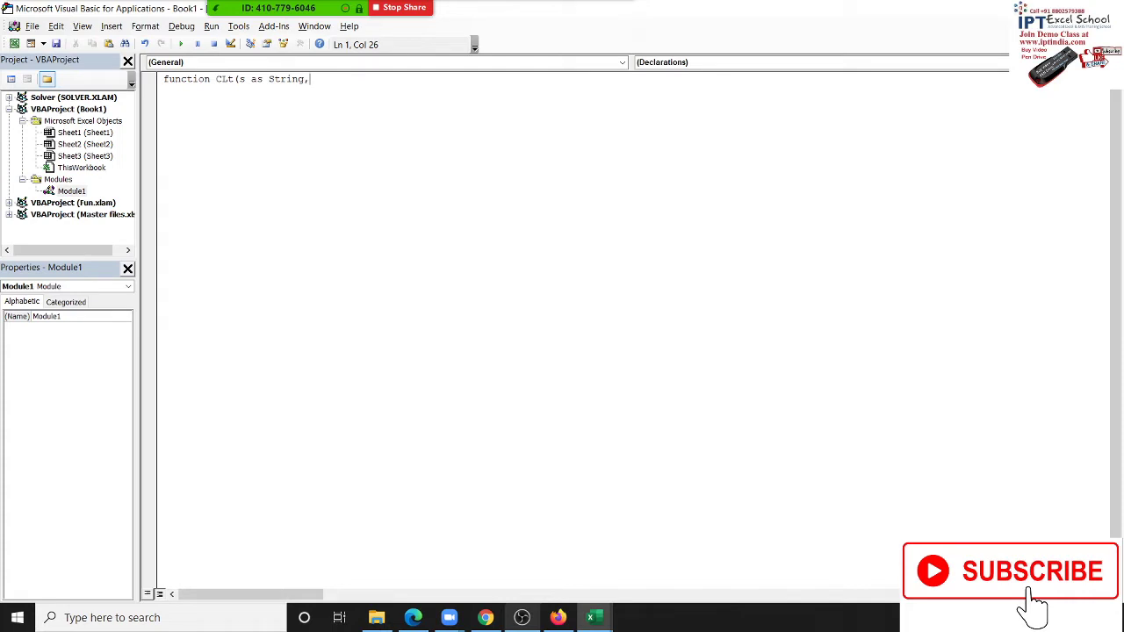
pyautogui.write('ca')
pyautogui.press('BackSpace')
pyautogui.write('as s')
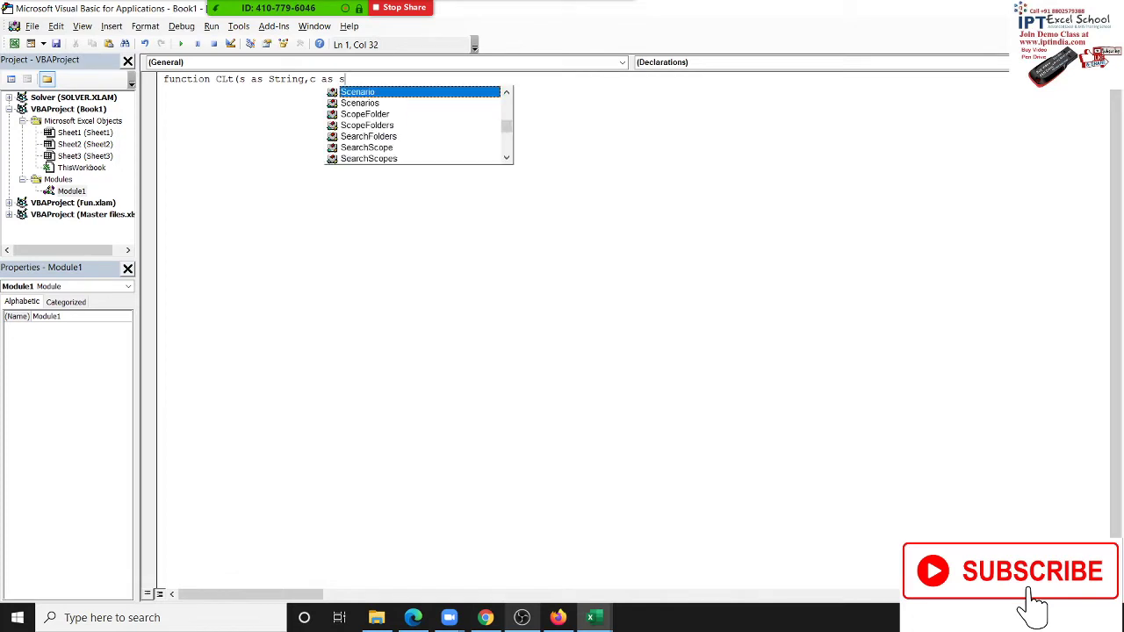
pyautogui.write('tr')
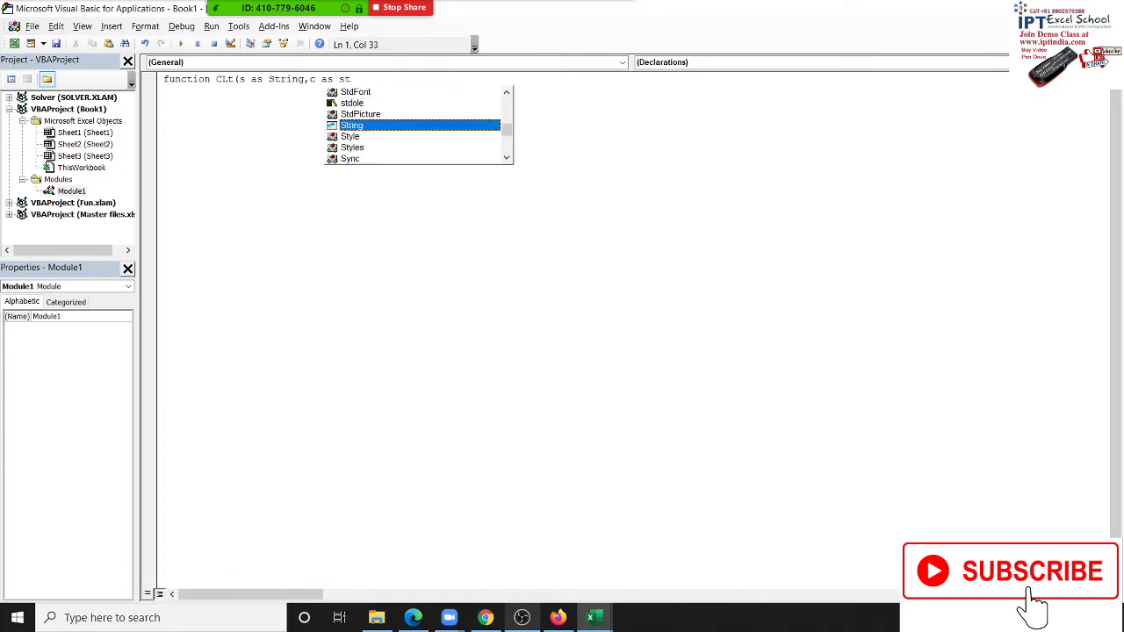
pyautogui.press('Tab')
pyautogui.write(')')
pyautogui.press('Return')
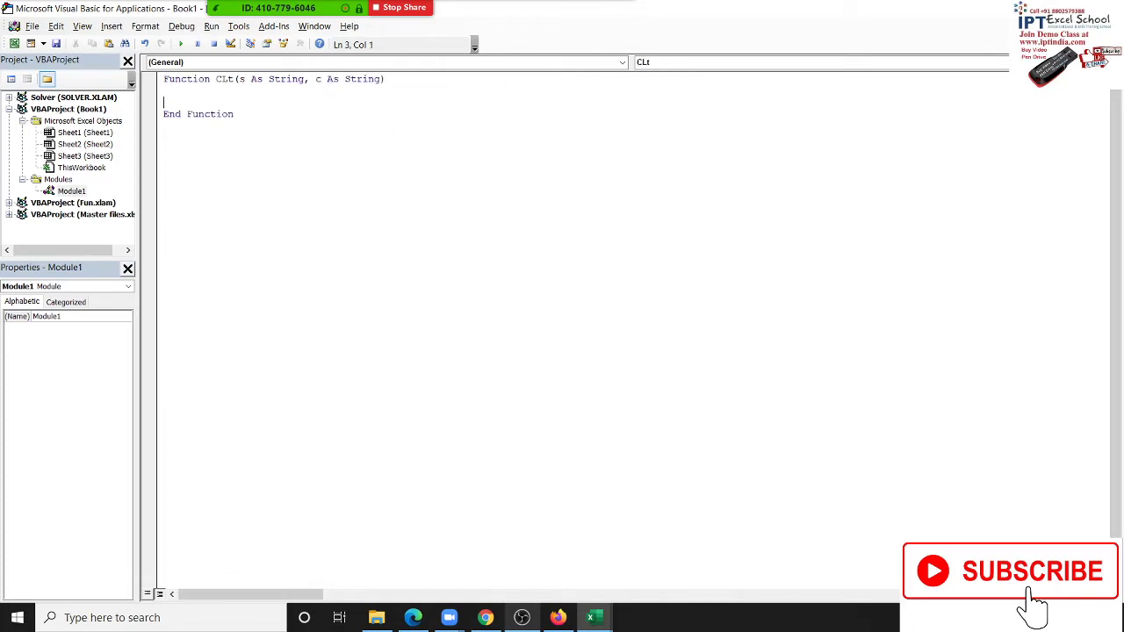
pyautogui.hotkey('alt', 'F11')
pyautogui.press('Left')
pyautogui.press('Left')
# Enter 'B,C,S,V,B,V.C' in A1, AutoFit column A, and select B1
pyautogui.press('Up')
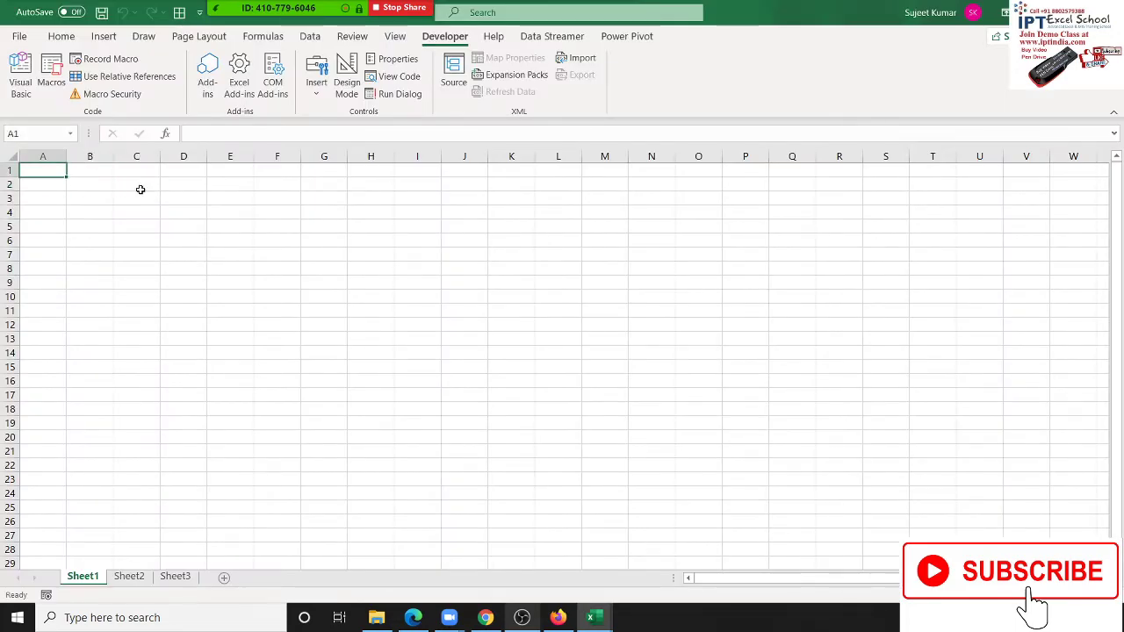
pyautogui.write('B,C,')
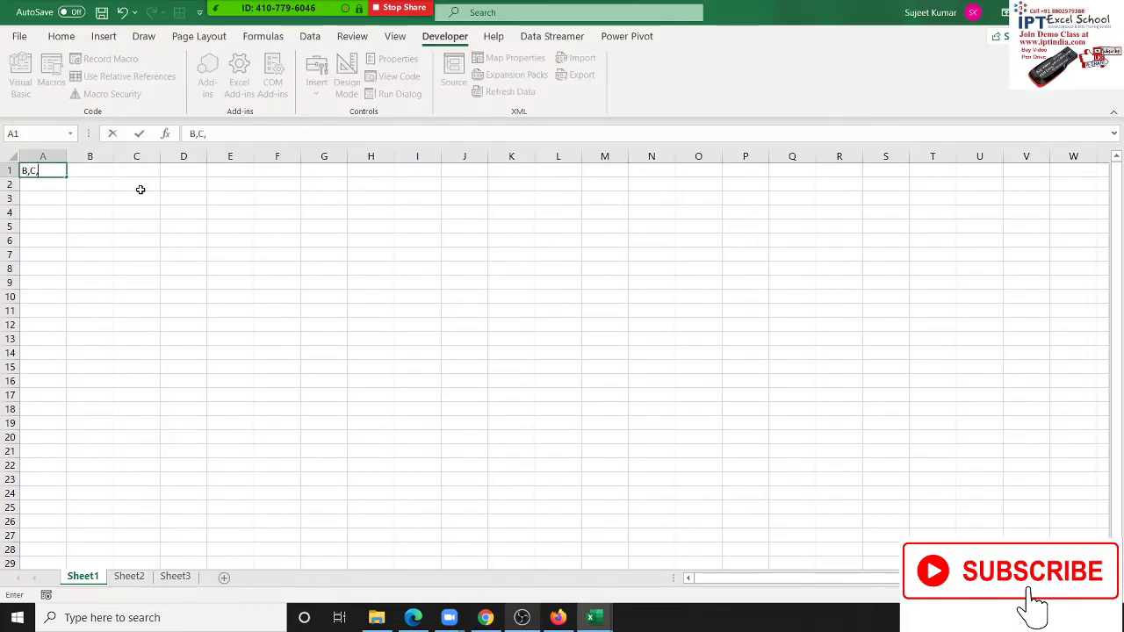
pyautogui.write('S,')
pyautogui.write('V,')
pyautogui.write('B,V')
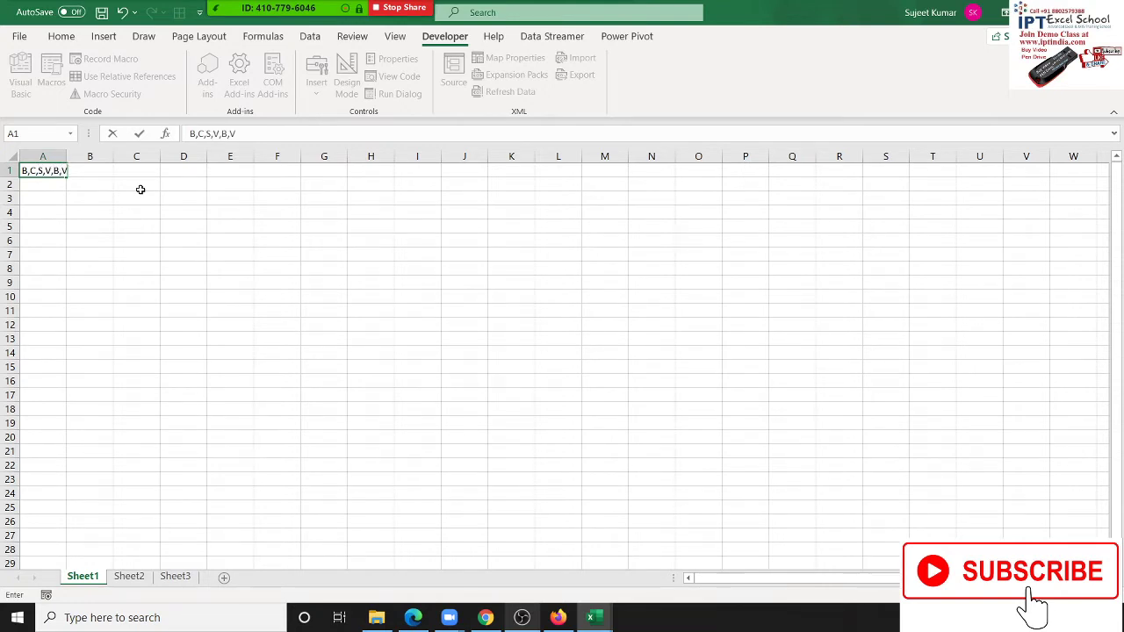
pyautogui.write('.C')
pyautogui.click(75, 211)
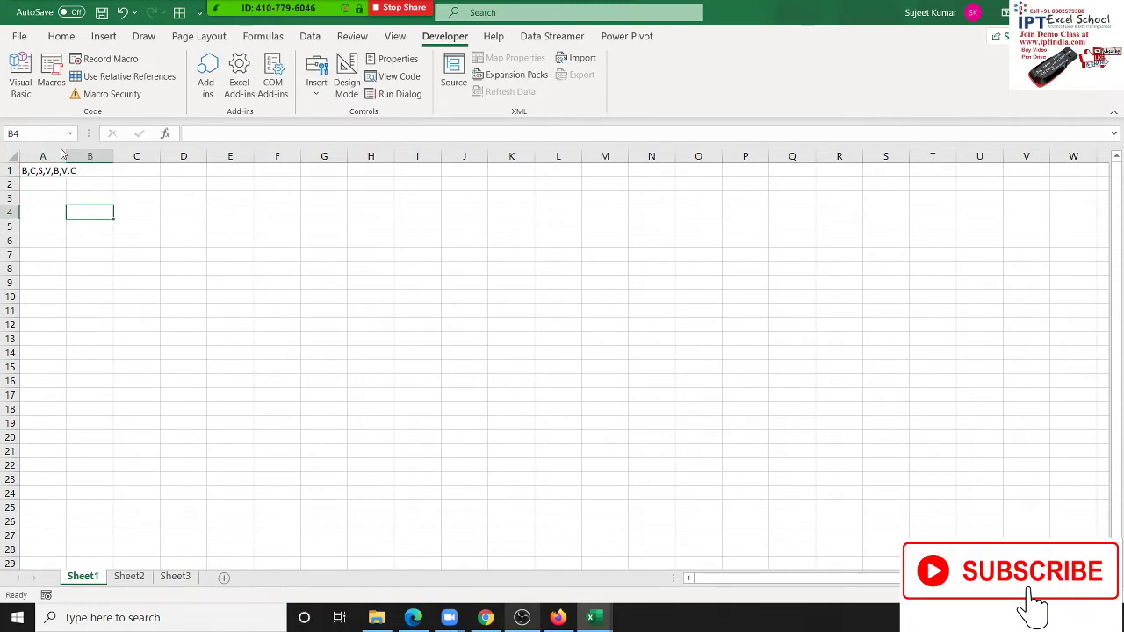
pyautogui.doubleClick(67, 155)
pyautogui.click(64, 155)
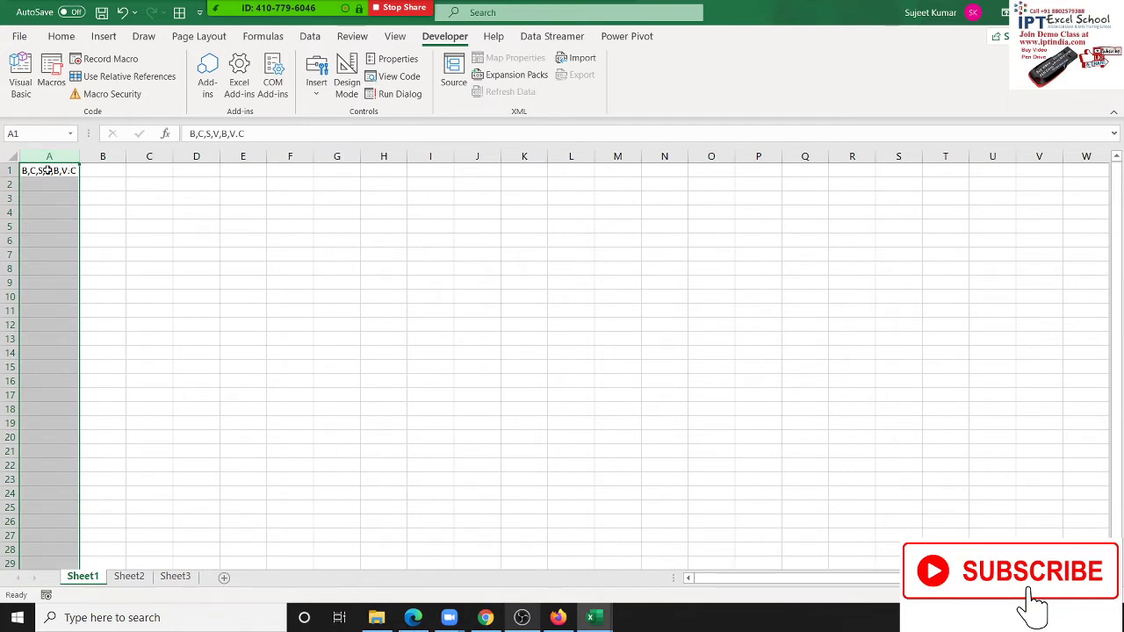
pyautogui.click(54, 174)
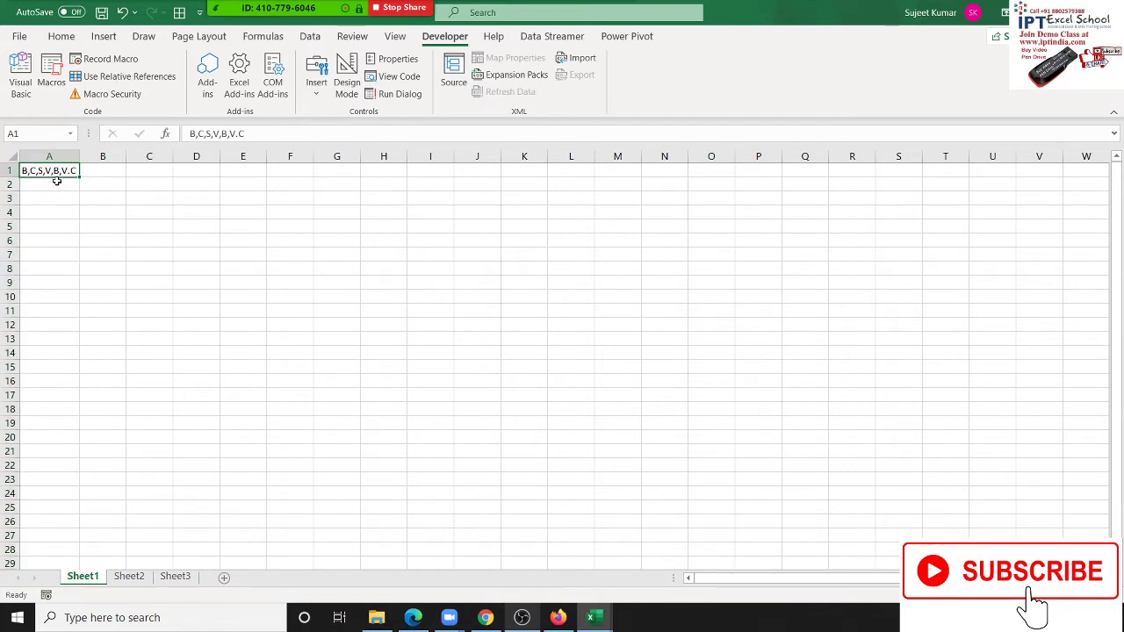
pyautogui.click(99, 176)
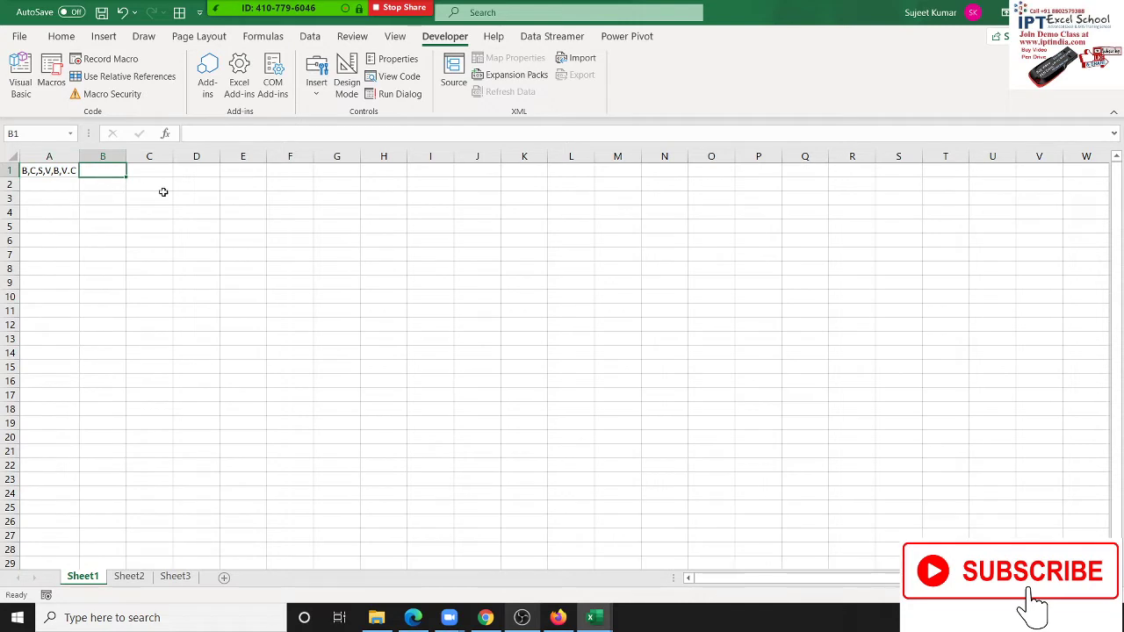
# Enter =CLt(A1,"B") in B1, which returns 0, then switch back to the code editor
pyautogui.write('=c')
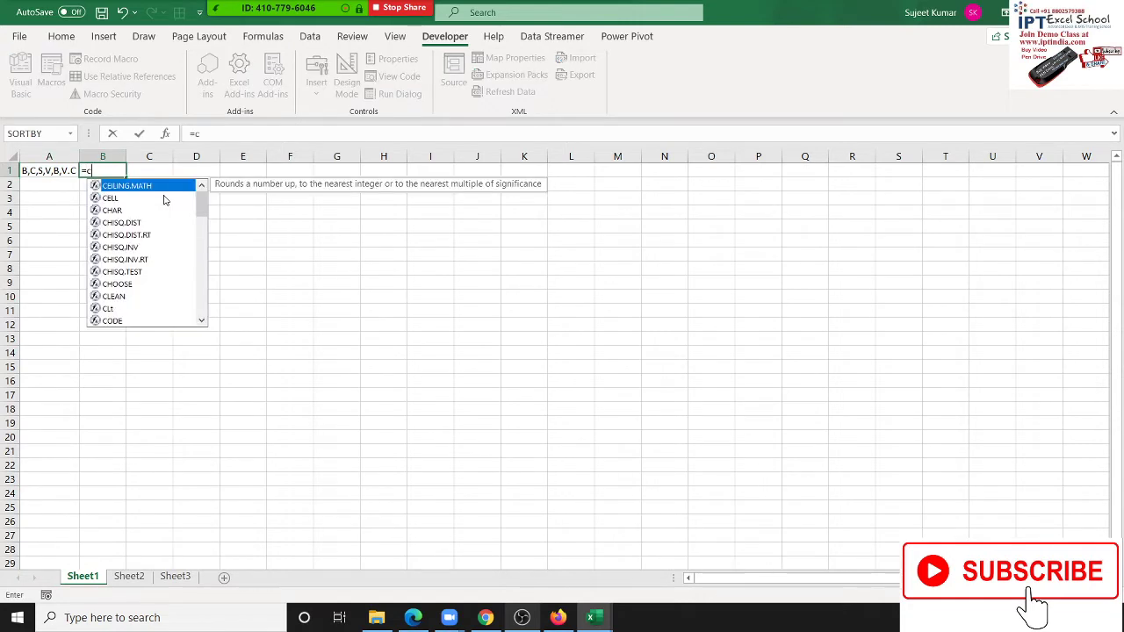
pyautogui.write('t')
pyautogui.press('BackSpace')
pyautogui.press('BackSpace')
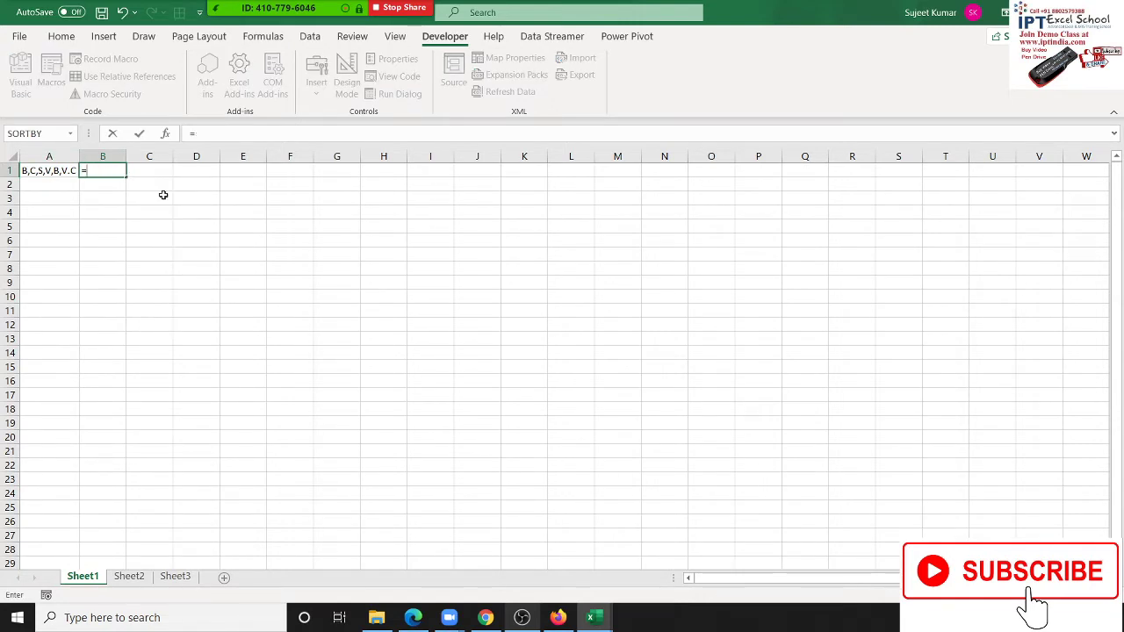
pyautogui.write('Cl')
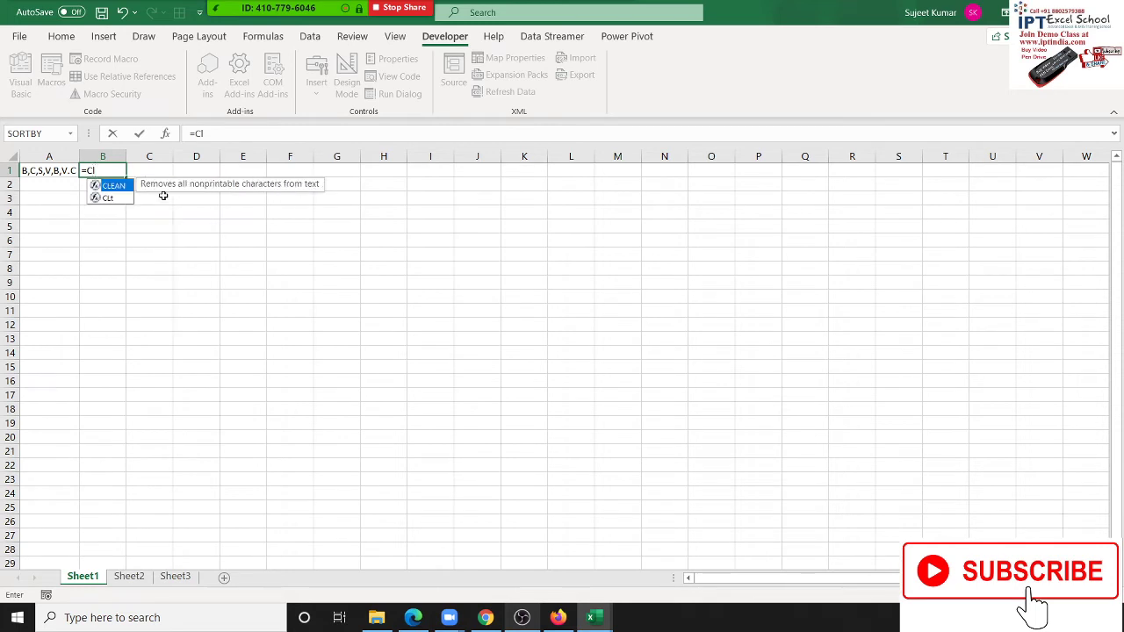
pyautogui.press('Down')
pyautogui.press('Tab')
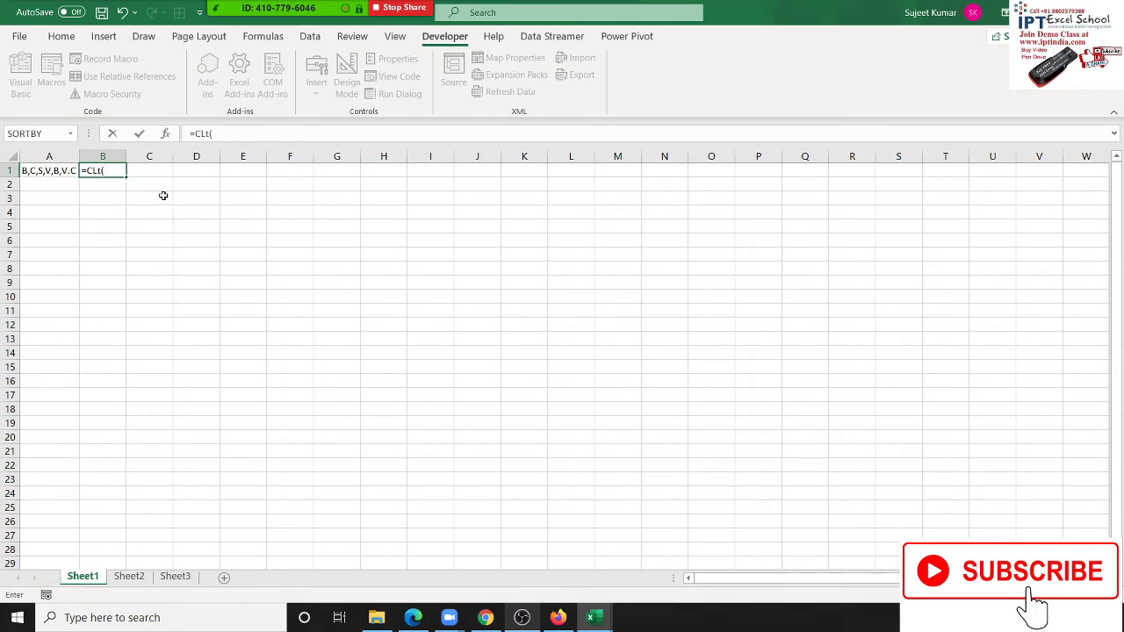
pyautogui.press('Left')
pyautogui.write(',')
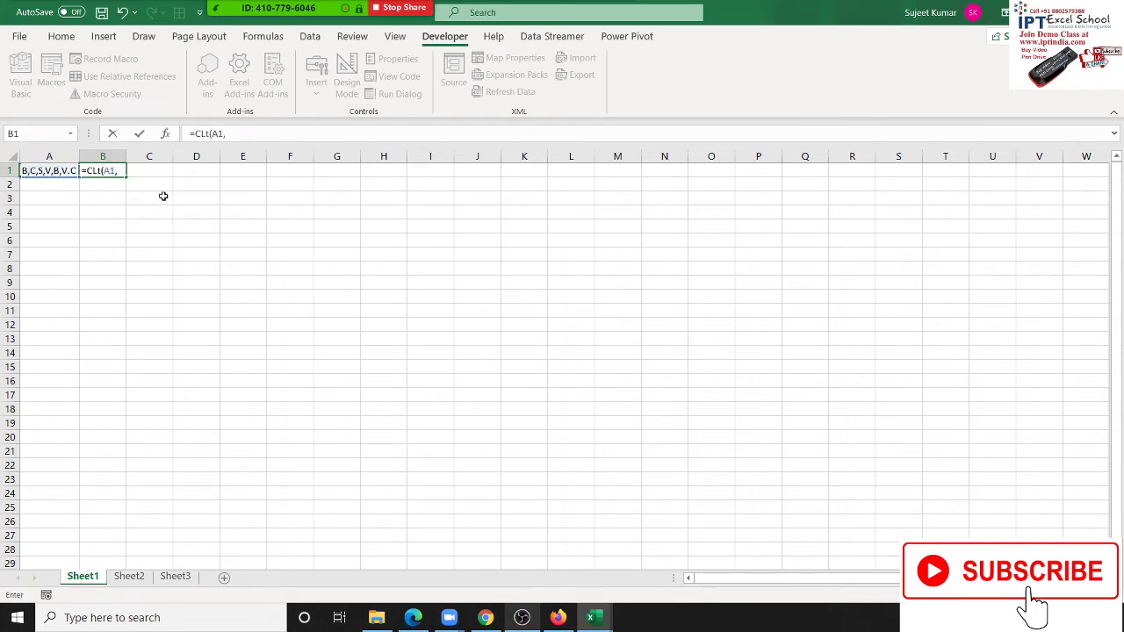
pyautogui.write('"B')
pyautogui.write('"')
pyautogui.press('Return')
pyautogui.press('Up')
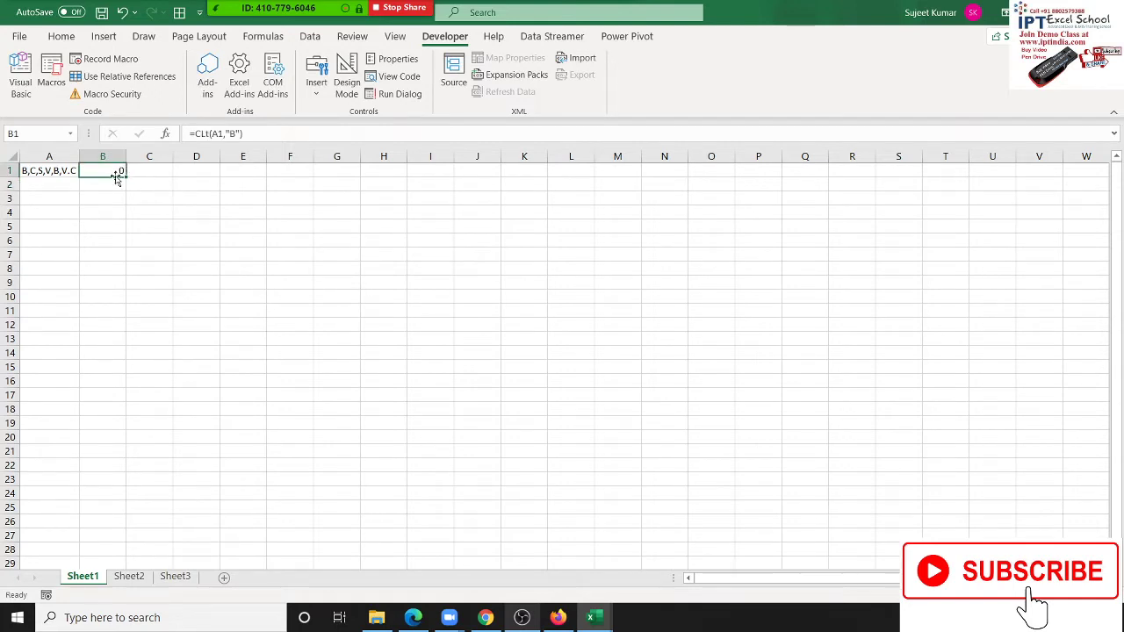
pyautogui.hotkey('alt', 'Tab')
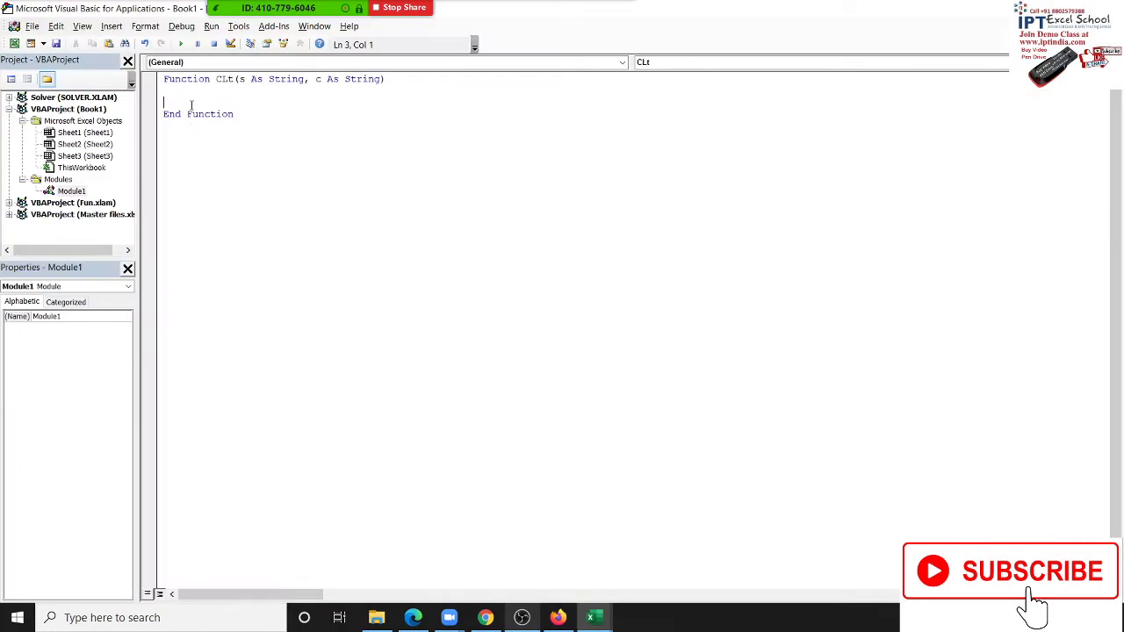
pyautogui.moveTo(238, 79)
pyautogui.mouseDown()
pyautogui.moveTo(362, 81)
pyautogui.moveTo(308, 85)
pyautogui.mouseUp()
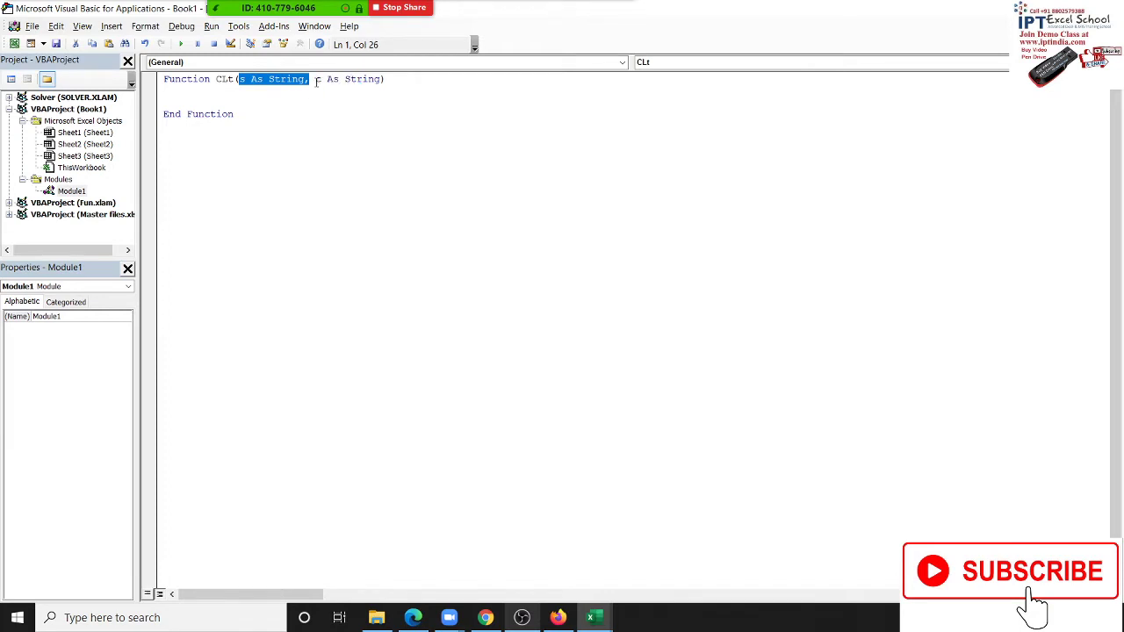
pyautogui.moveTo(315, 79); pyautogui.dragTo(380, 79)
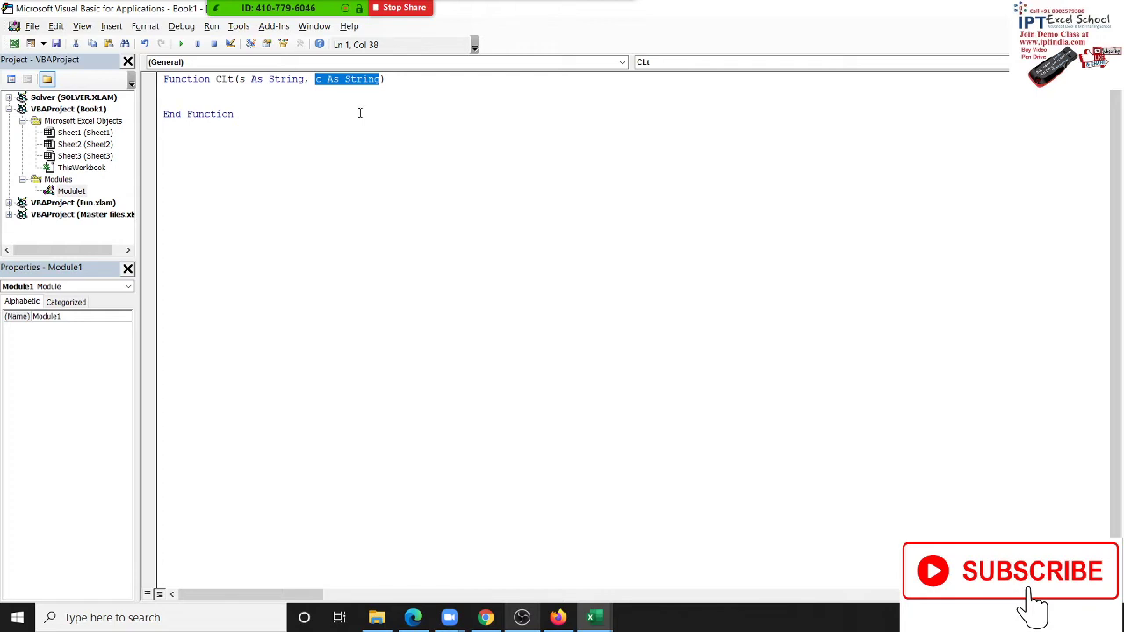
pyautogui.click(313, 102)
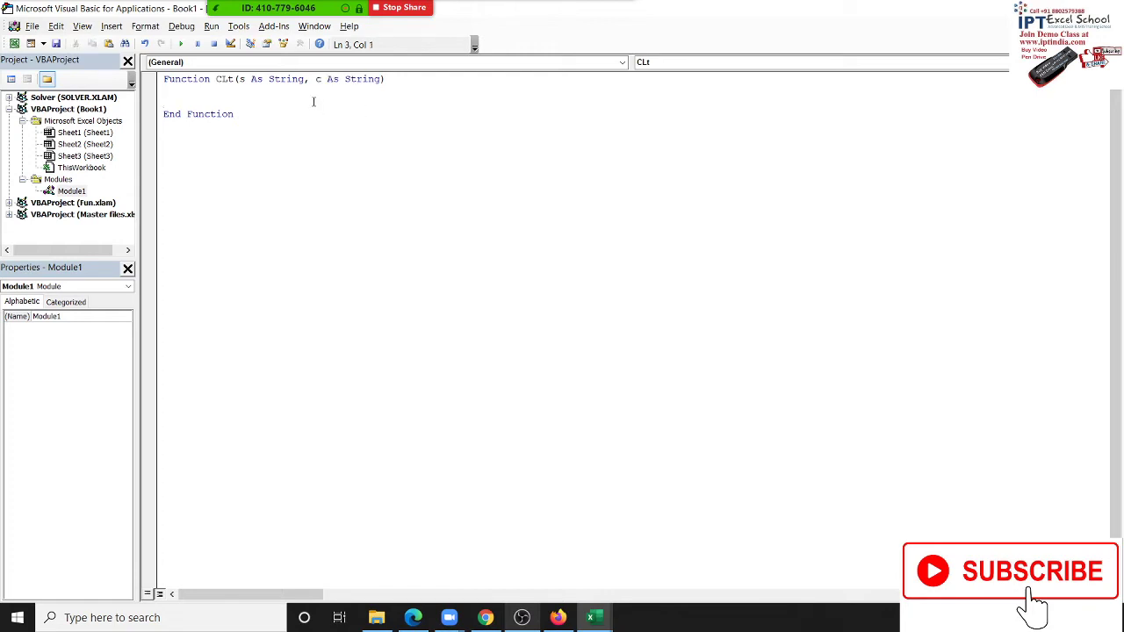
pyautogui.hotkey('alt', 'F11')
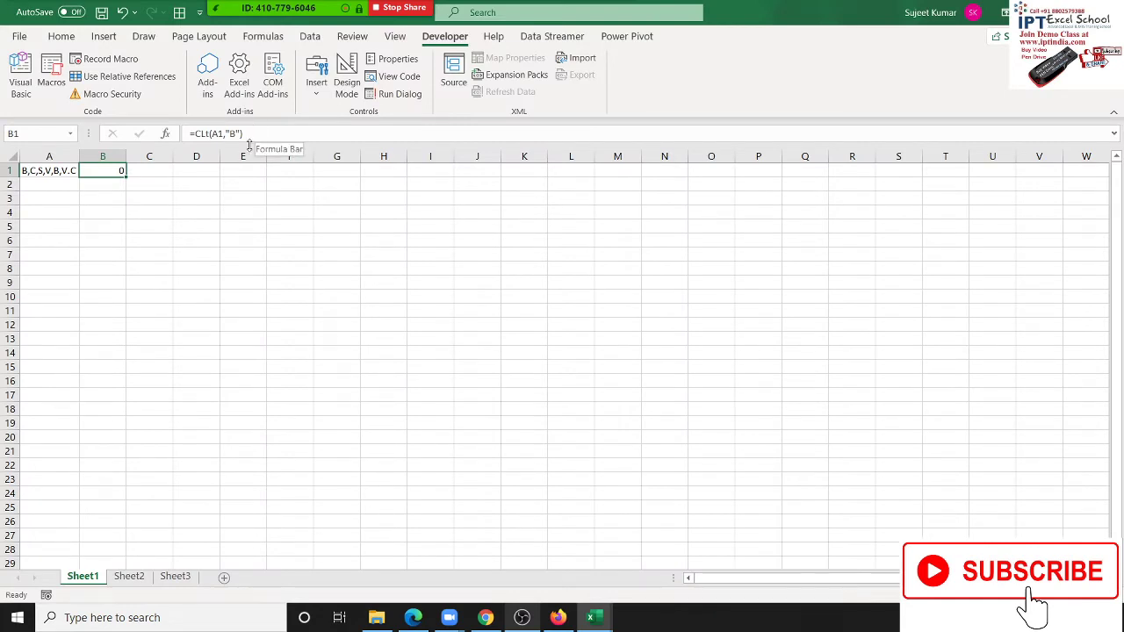
pyautogui.hotkey('alt', 'F11')
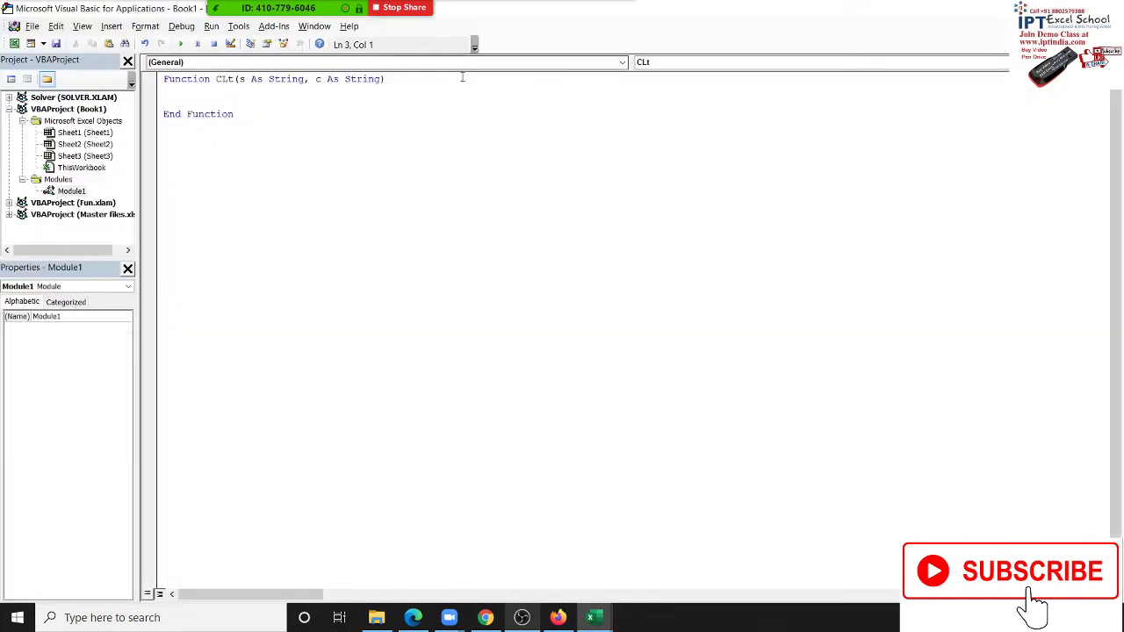
# Give CLt an 'As Integer' return type and open a new line in its body
pyautogui.write('as')
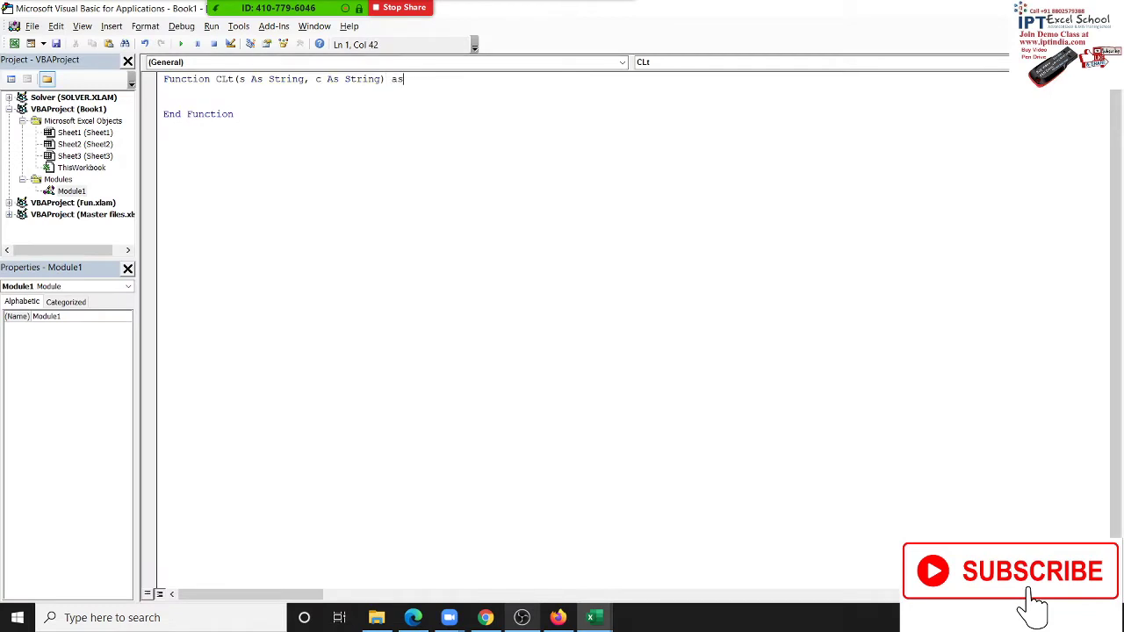
pyautogui.write(' in')
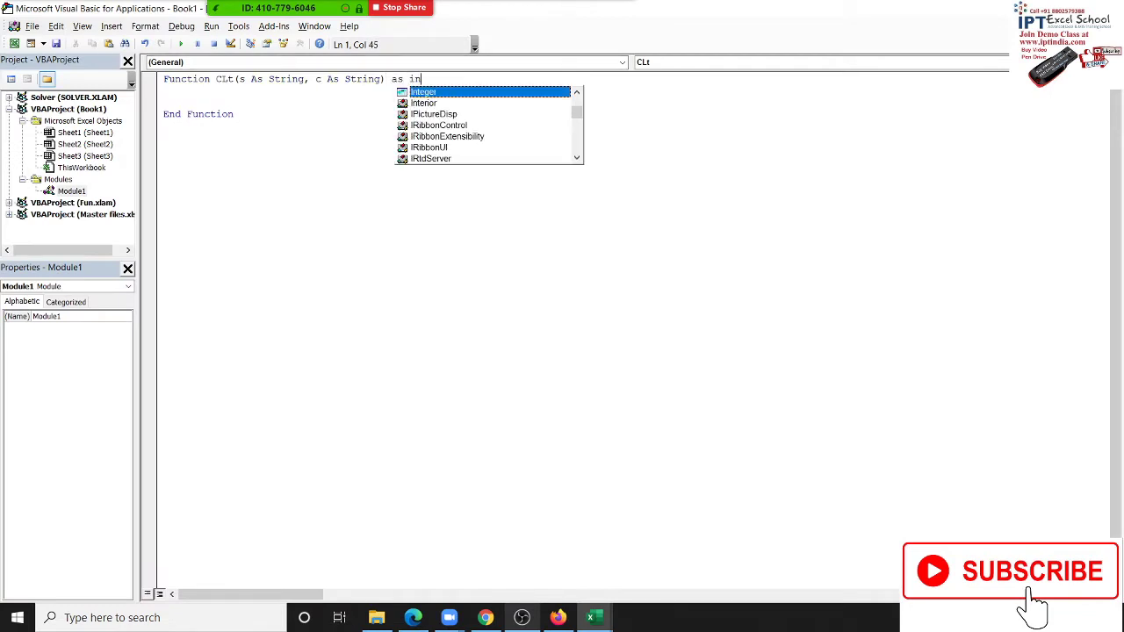
pyautogui.press('Tab')
pyautogui.press('Return')
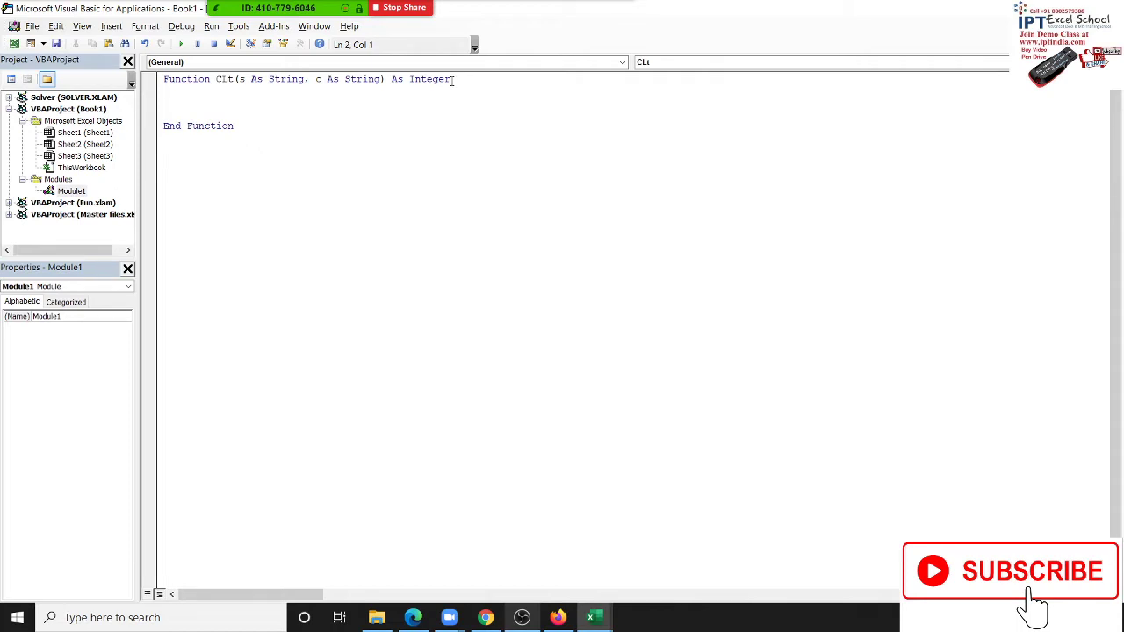
pyautogui.moveTo(322, 131); pyautogui.dragTo(163, 78)
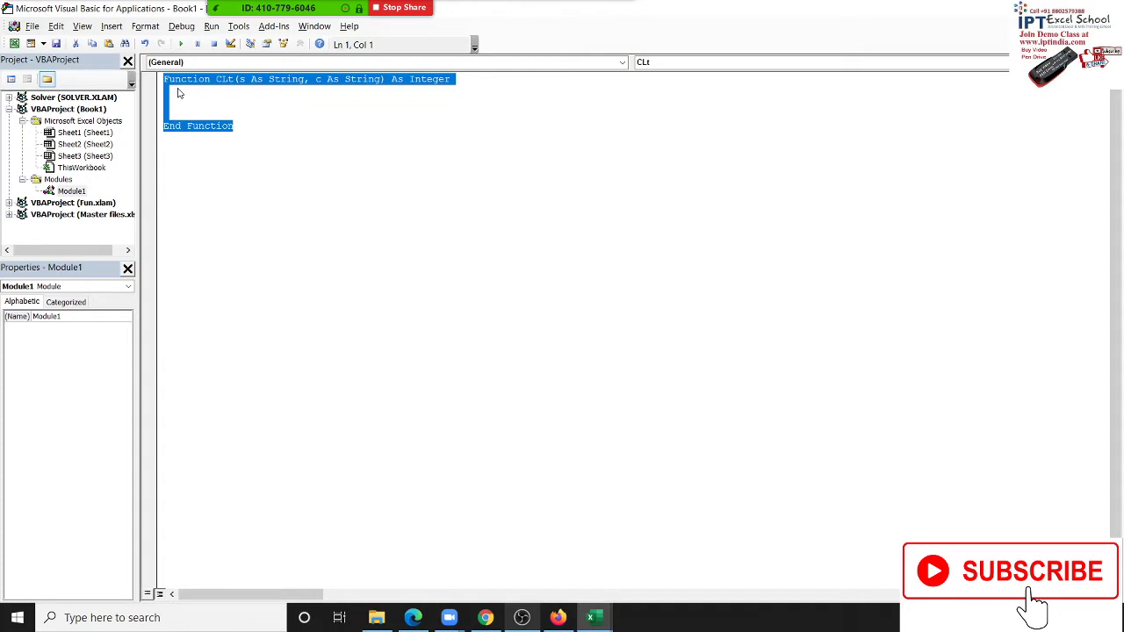
pyautogui.click(171, 96)
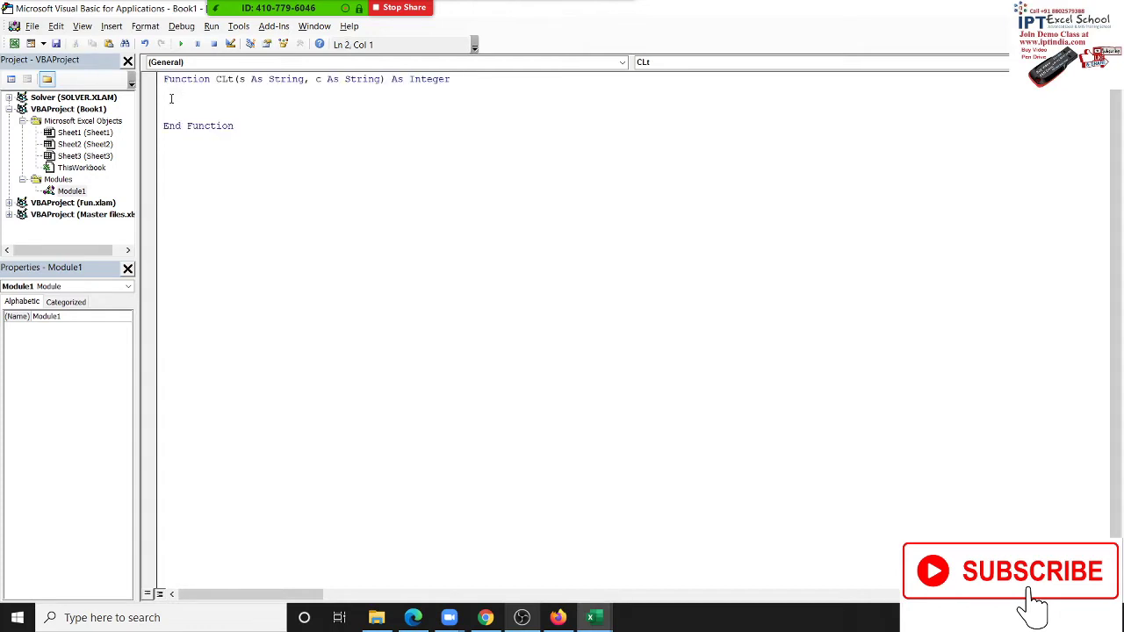
# Compare B1's =CLt(A1,"B") formula against CLt's s parameter in the editor
pyautogui.hotkey('alt', 'F11')
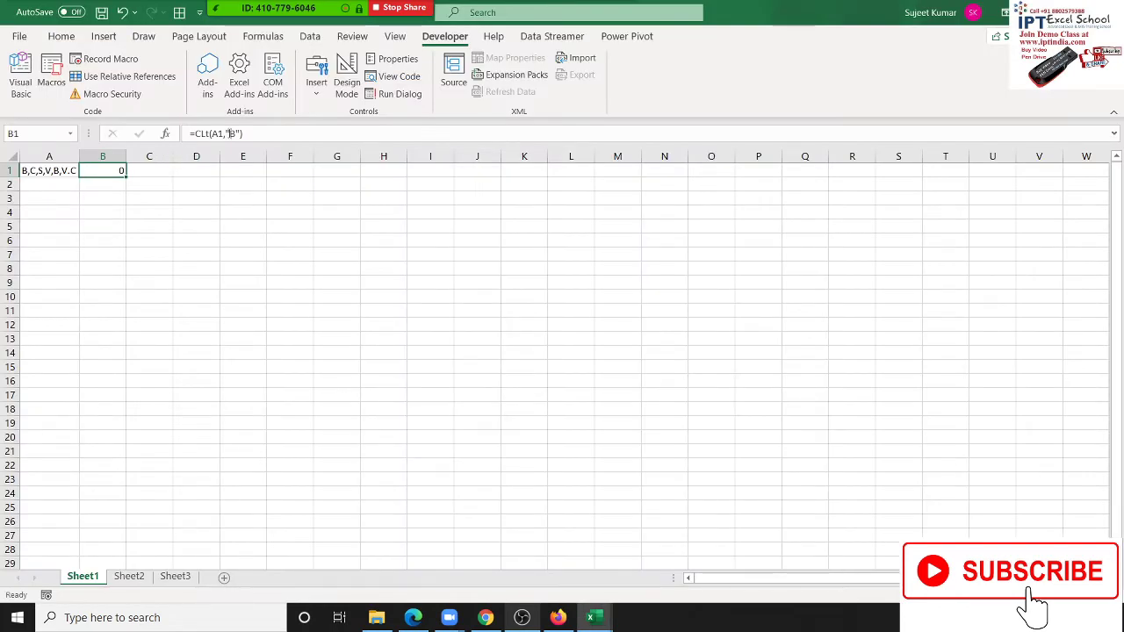
pyautogui.click(217, 134)
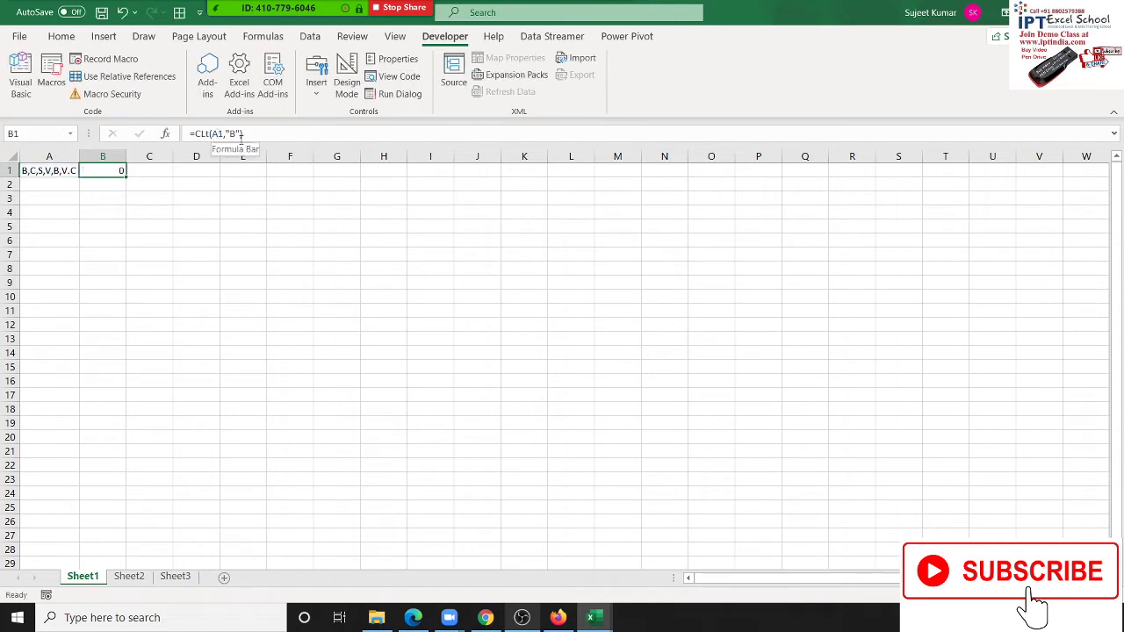
pyautogui.hotkey('alt', 'F11')
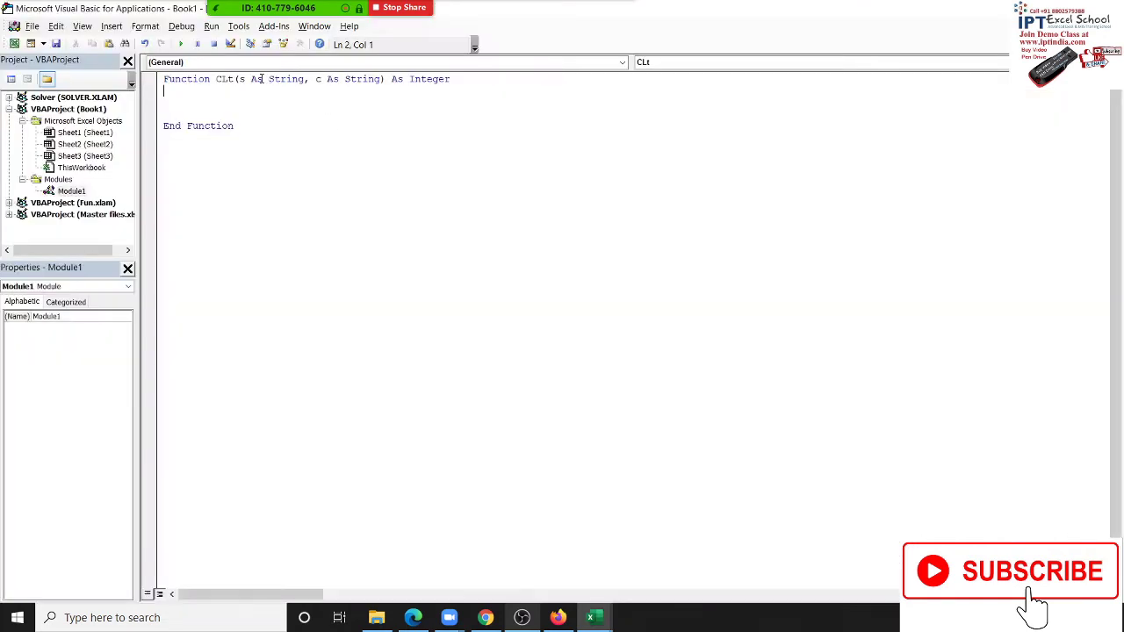
pyautogui.doubleClick(242, 79)
pyautogui.hotkey('alt', 'F11')
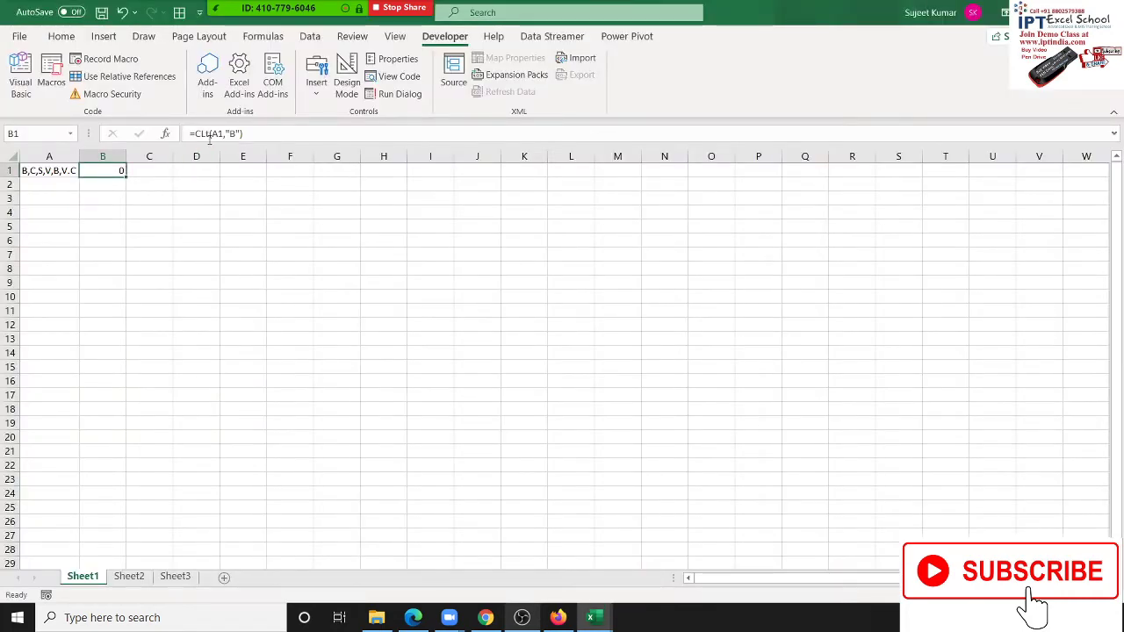
# Back in the editor, review CLt's s and c parameters and add blank lines in its body
pyautogui.hotkey('alt', 'F11')
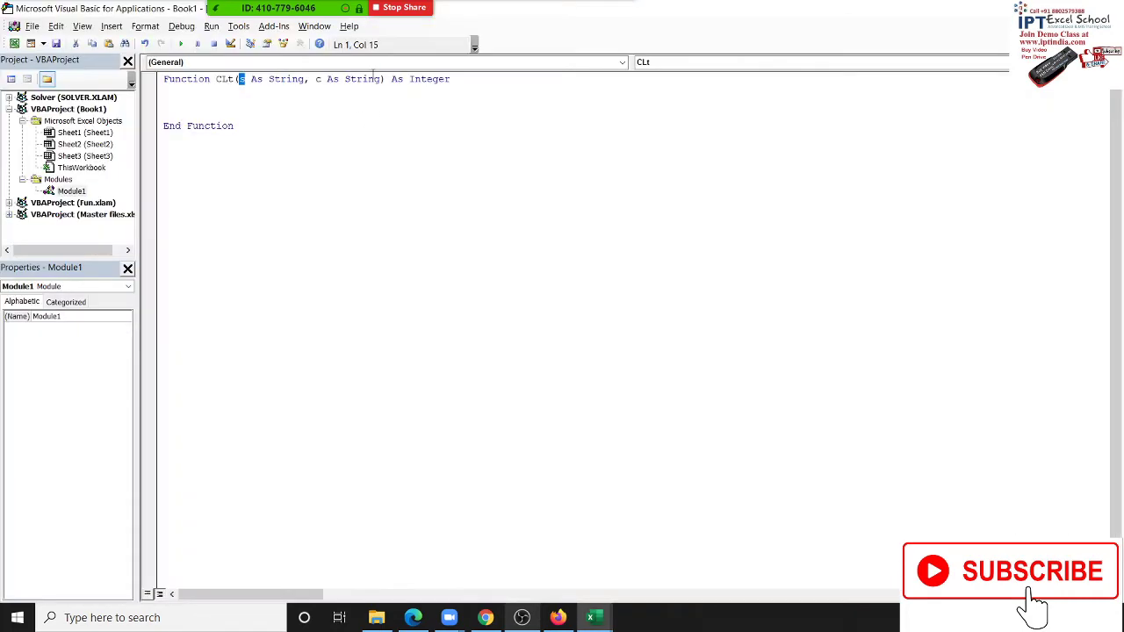
pyautogui.doubleClick(317, 80)
pyautogui.doubleClick(243, 80)
pyautogui.doubleClick(317, 80)
pyautogui.click(226, 102)
pyautogui.press('Return')
pyautogui.press('Return')
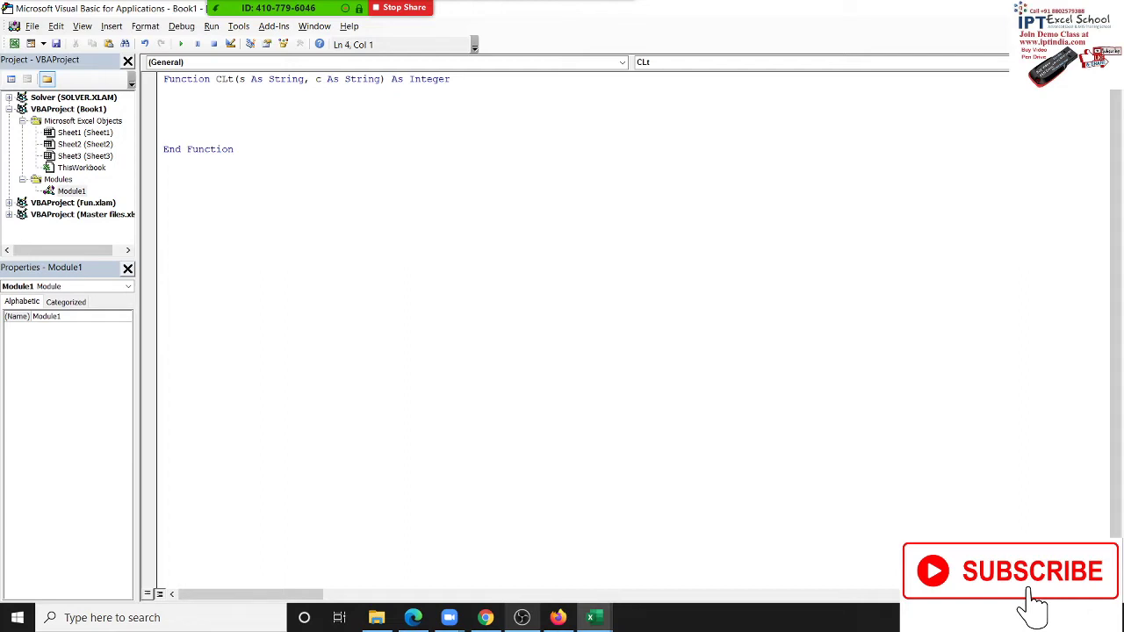
# Write a 'For i = 1 To Len(s)' … 'Next i' loop with 'If Mid(s,i,1)=c Then' inside
pyautogui.write('for i ')
pyautogui.write('= ')
pyautogui.write('1 to ')
pyautogui.write('len(')
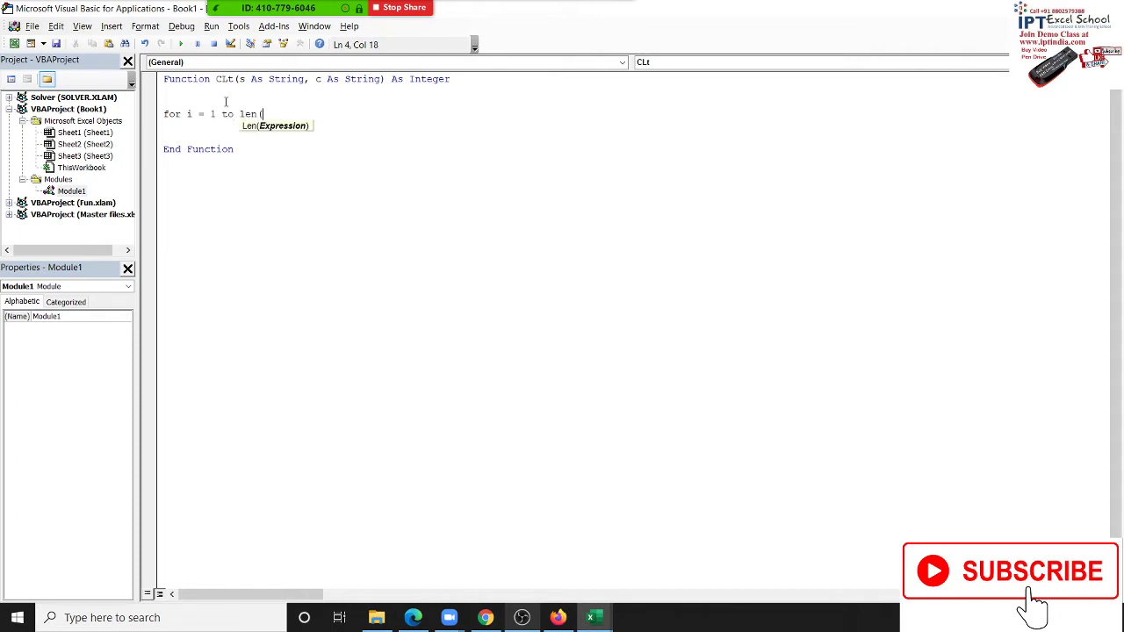
pyautogui.write('s')
pyautogui.write(')')
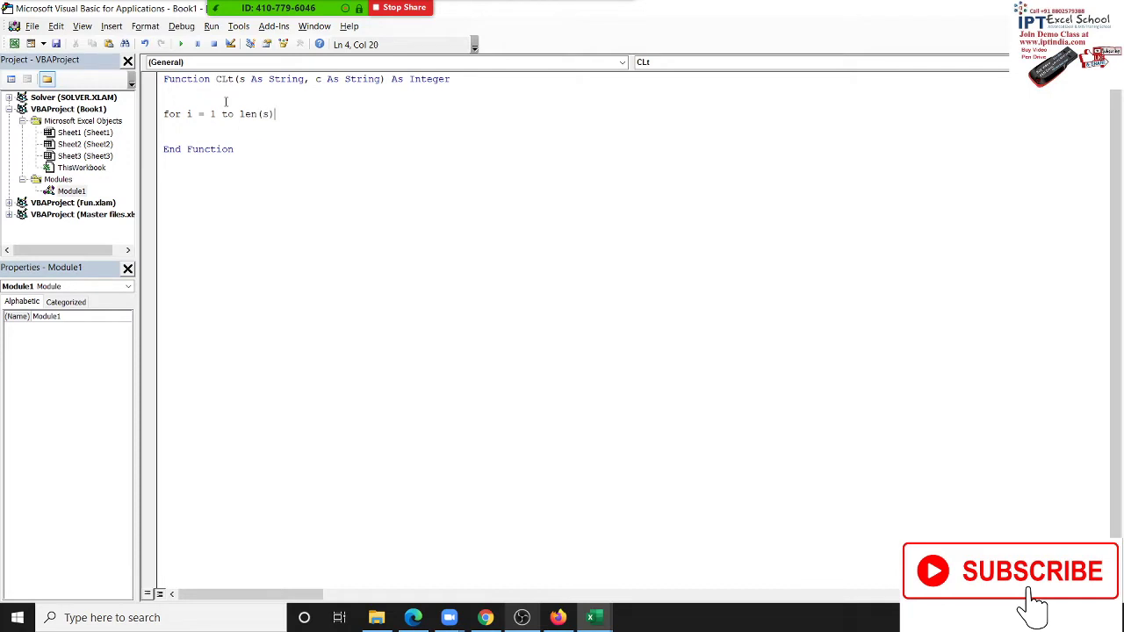
pyautogui.press('Return')
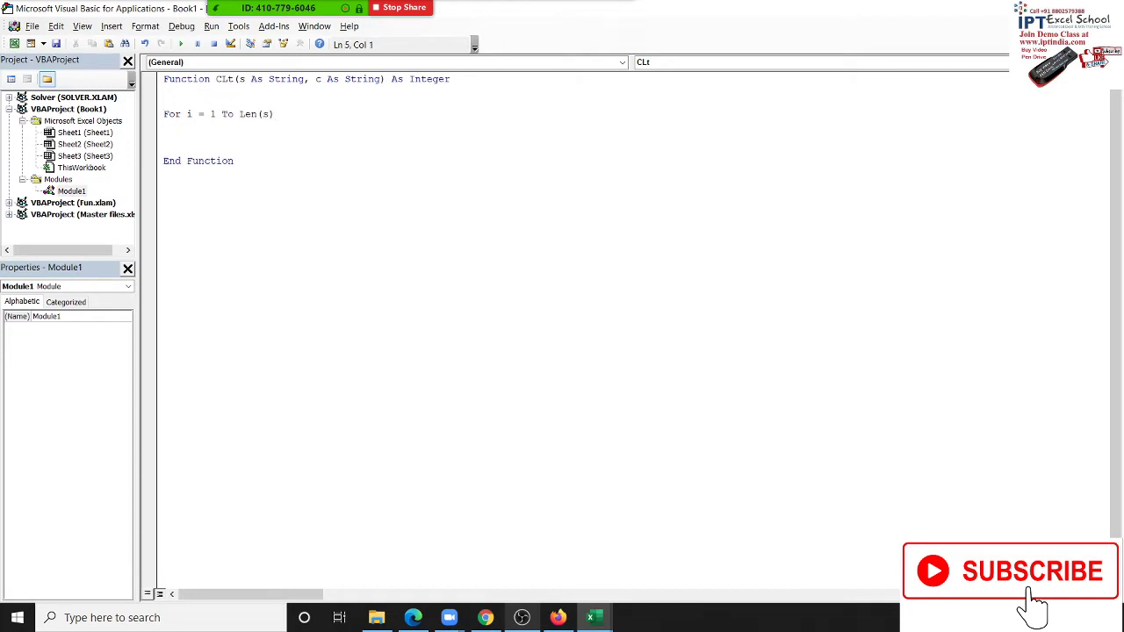
pyautogui.press('Return')
pyautogui.press('Return')
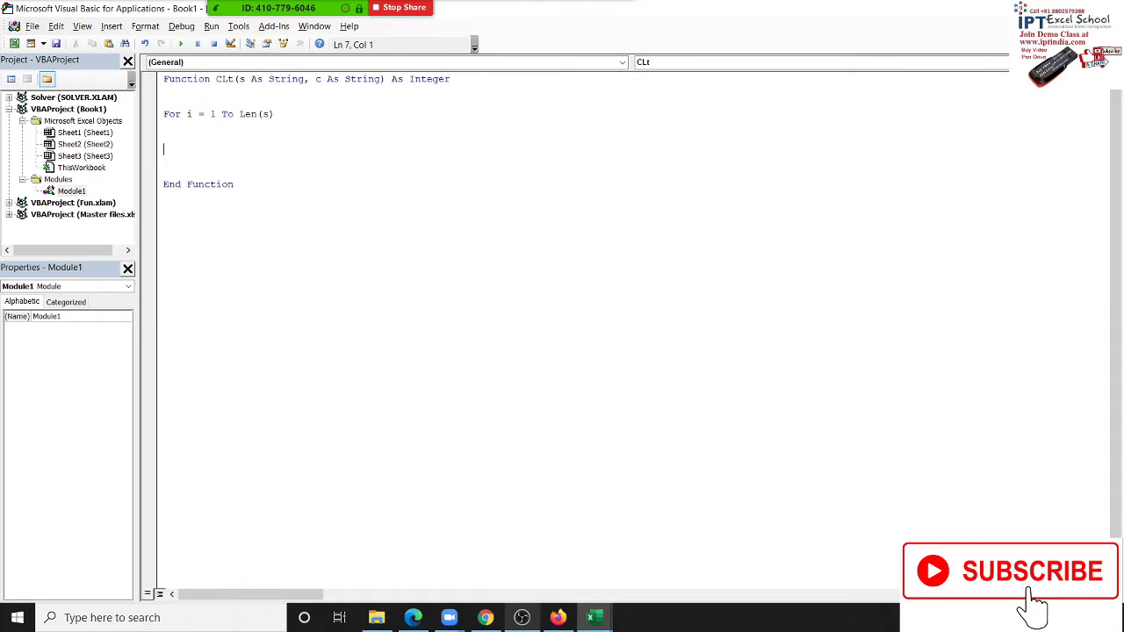
pyautogui.write('next ')
pyautogui.write('i')
pyautogui.press('Up')
pyautogui.press('Return')
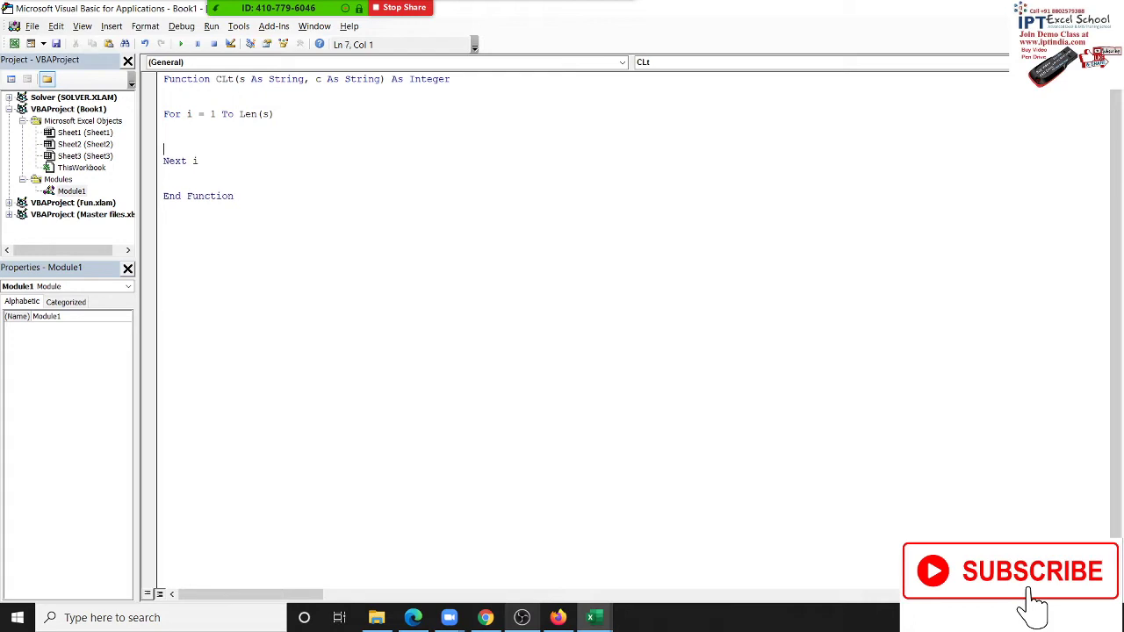
pyautogui.press('Up')
pyautogui.write('if ')
pyautogui.write('mid')
pyautogui.write('(s')
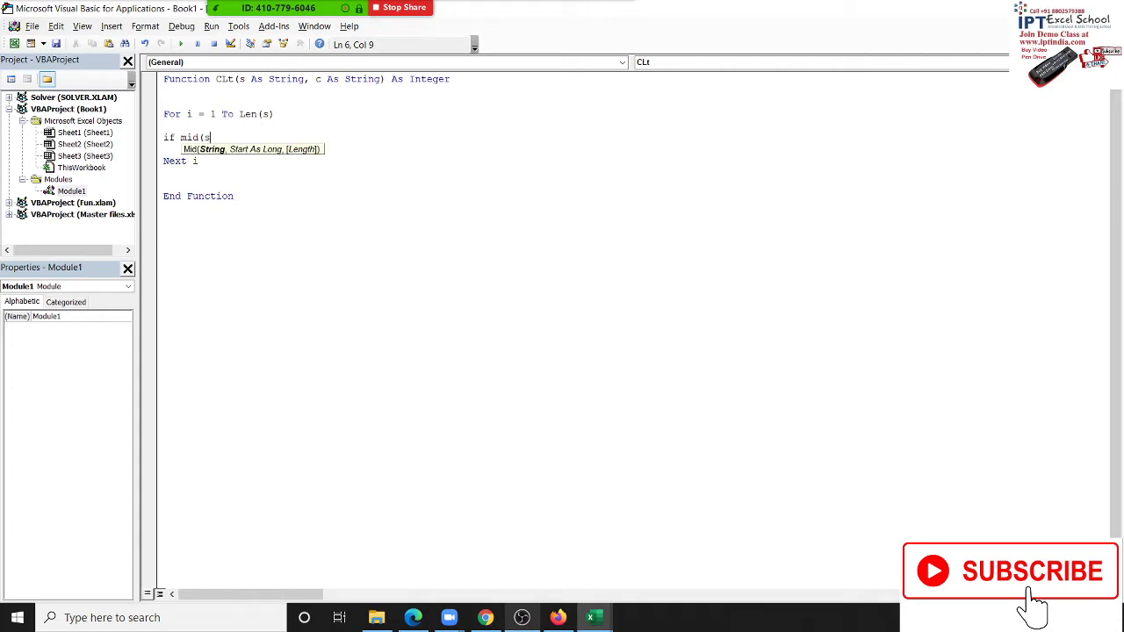
pyautogui.write(',')
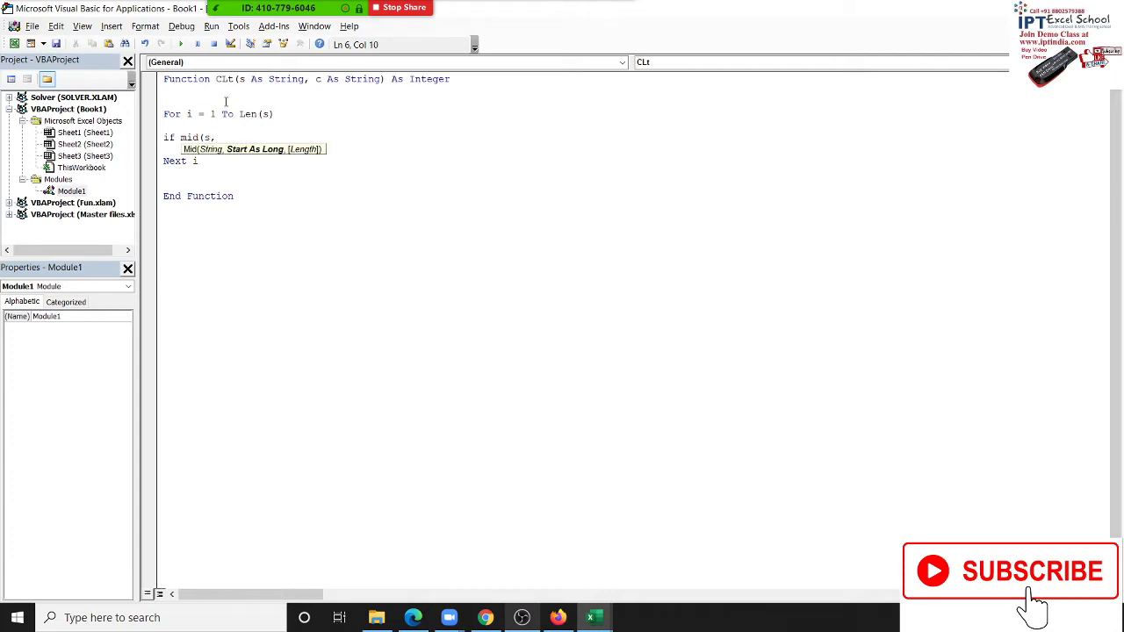
pyautogui.write('i,1')
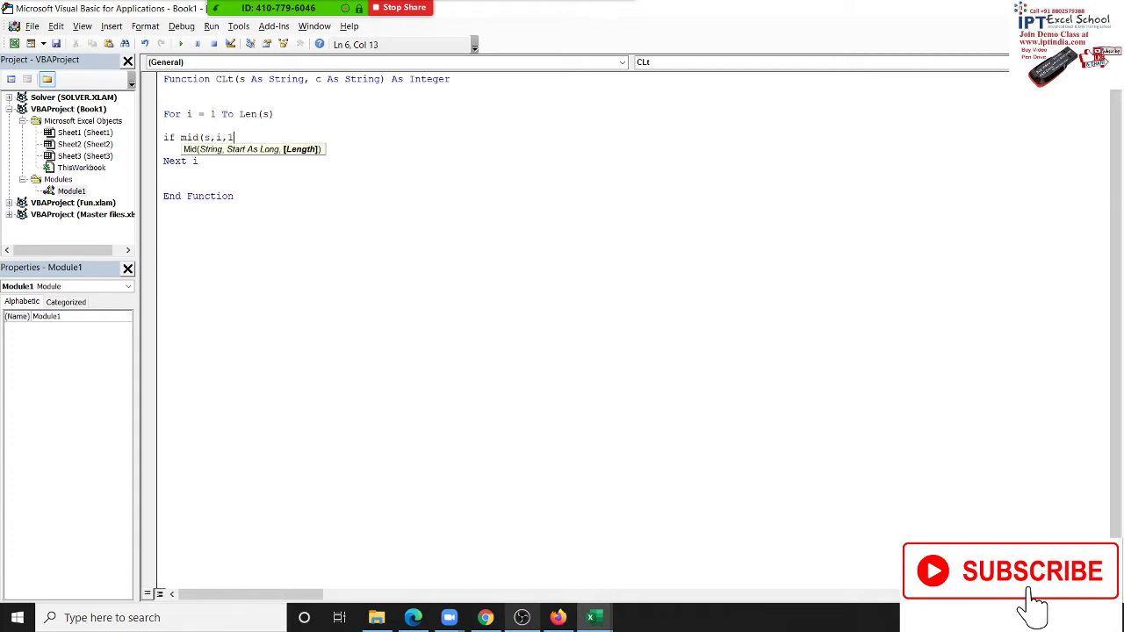
pyautogui.write(')')
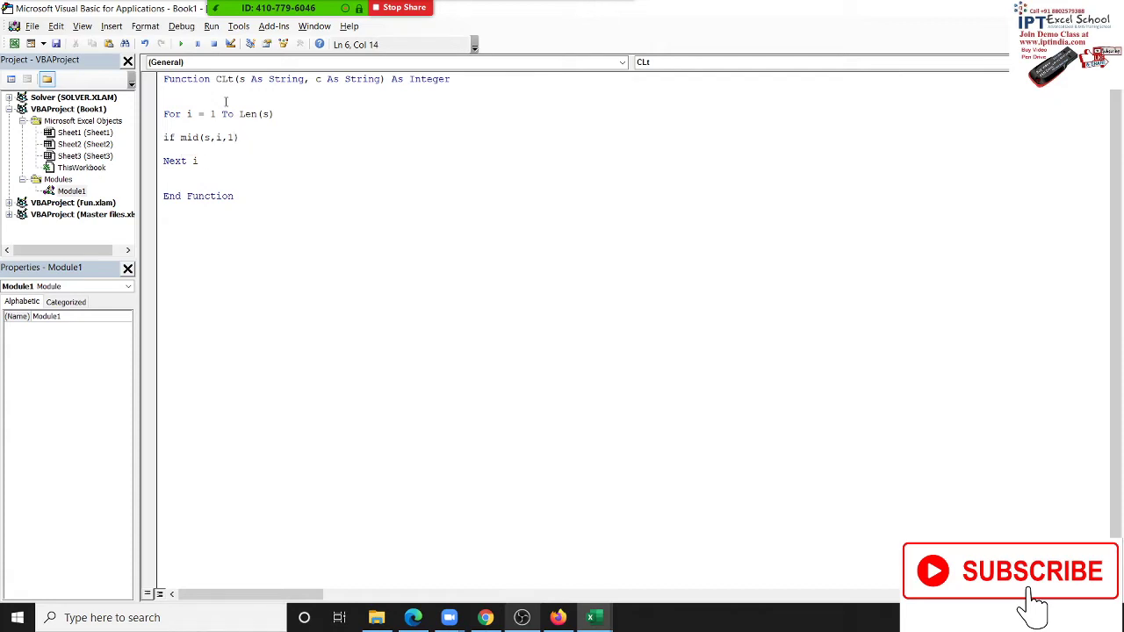
pyautogui.write('=c ')
pyautogui.write('then')
# Finish the If line and declare 'Dim r As Integer' above the For loop
pyautogui.press('Return')
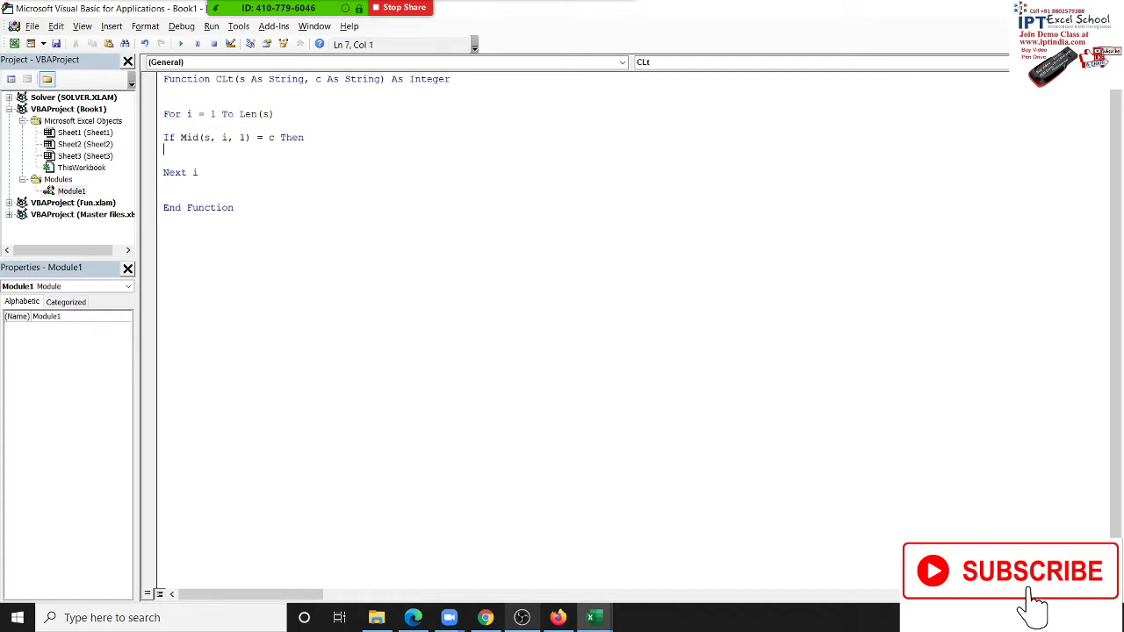
pyautogui.click(163, 102)
pyautogui.press('Return')
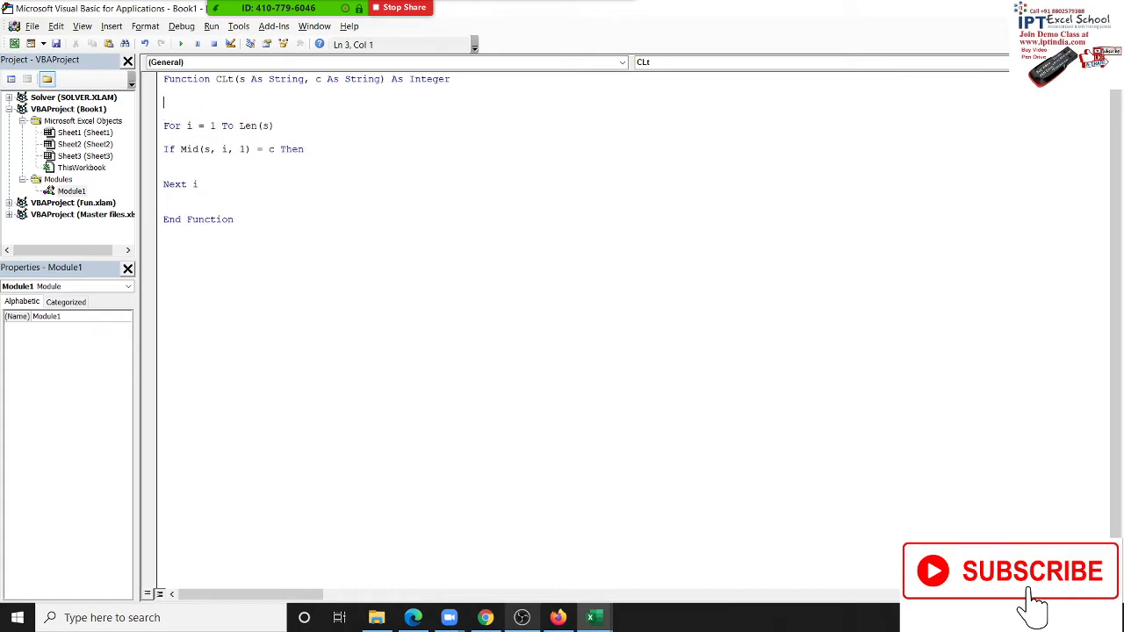
pyautogui.write('dim ')
pyautogui.write('r')
pyautogui.write(' as ')
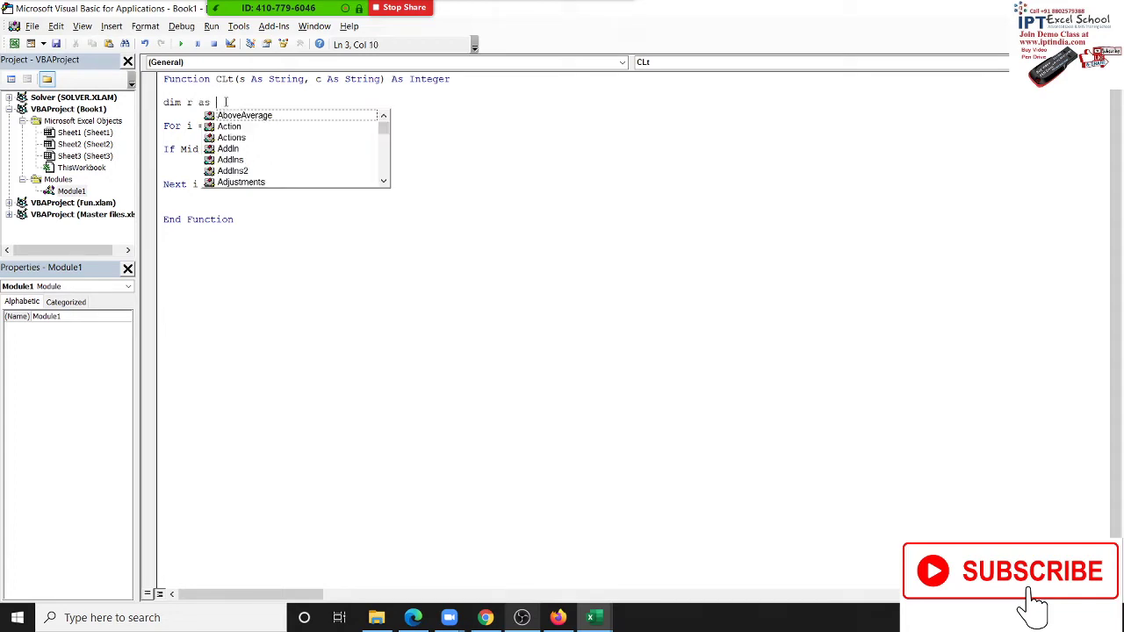
pyautogui.write('in')
pyautogui.press('Tab')
# Add 'r = r + 1' inside the If block and close it with End If
pyautogui.press('Down')
pyautogui.press('Down')
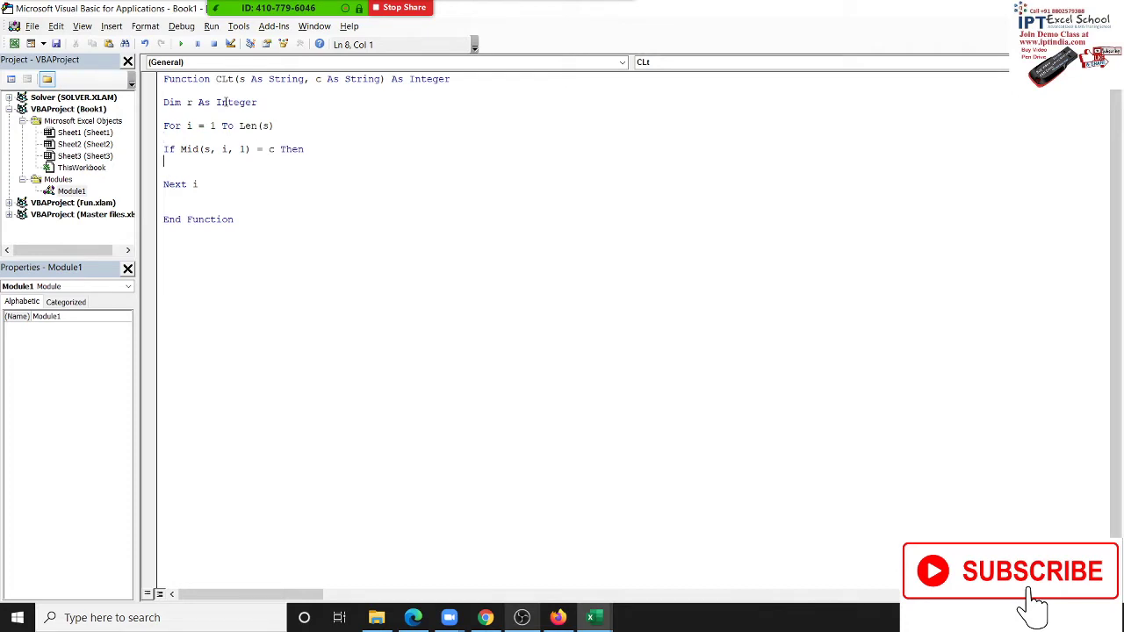
pyautogui.write('r = ')
pyautogui.write('r + ')
pyautogui.write('1')
pyautogui.press('Return')
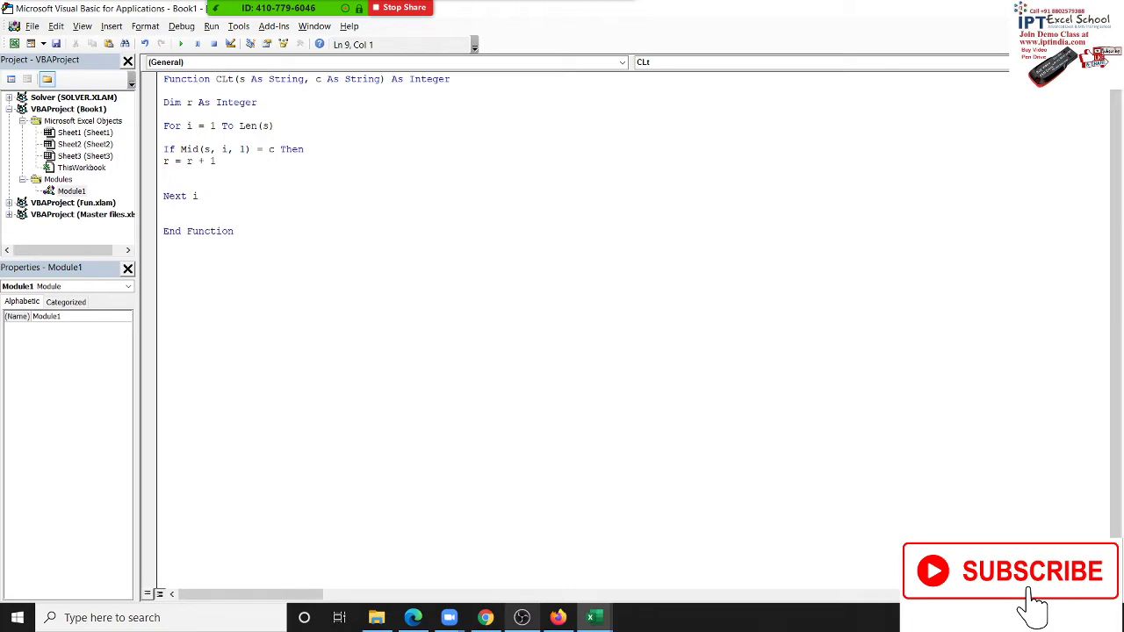
pyautogui.write('end')
pyautogui.write(' if')
pyautogui.press('Return')
# Indent the 'r = r + 1' line in CLt and switch back to the Excel worksheet
pyautogui.moveTo(199, 196); pyautogui.dragTo(171, 109)
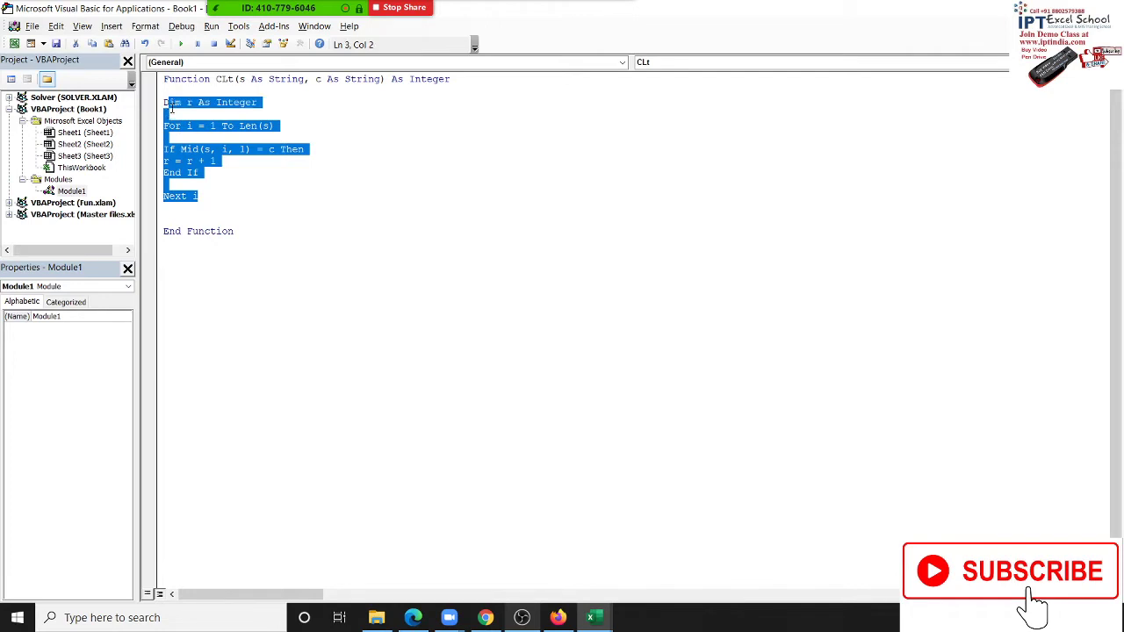
pyautogui.click(164, 160)
pyautogui.moveTo(164, 161); pyautogui.dragTo(171, 161)
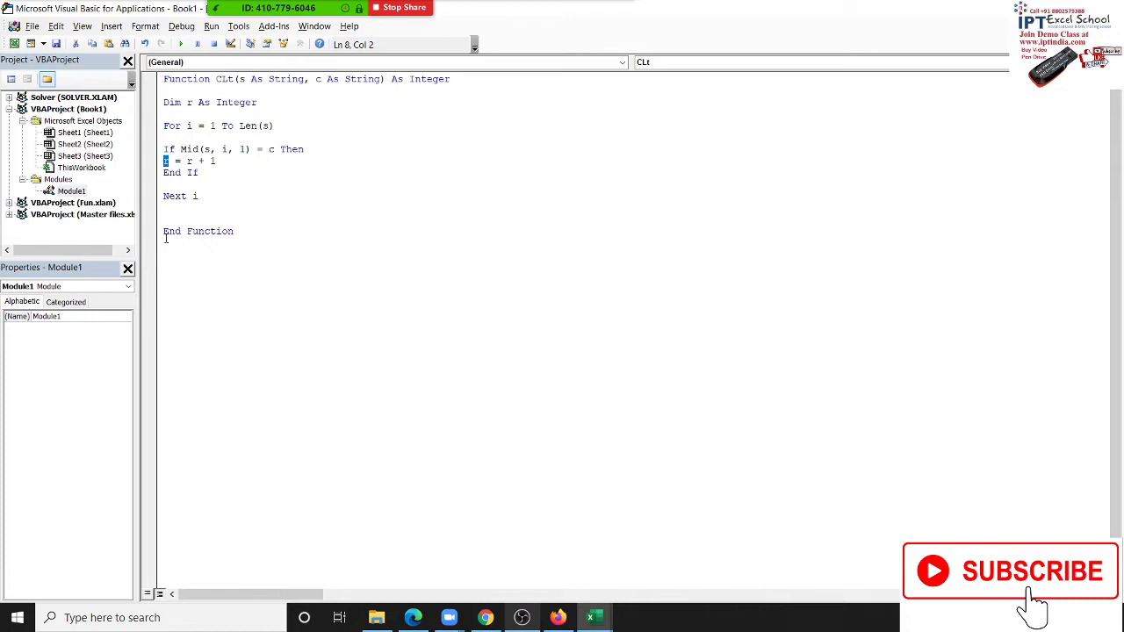
pyautogui.press('Tab')
pyautogui.hotkey('alt', 'F11')
# Re-enter B1's CLt formula, dismiss the compile error and reset the halted VBA run
pyautogui.doubleClick(116, 169)
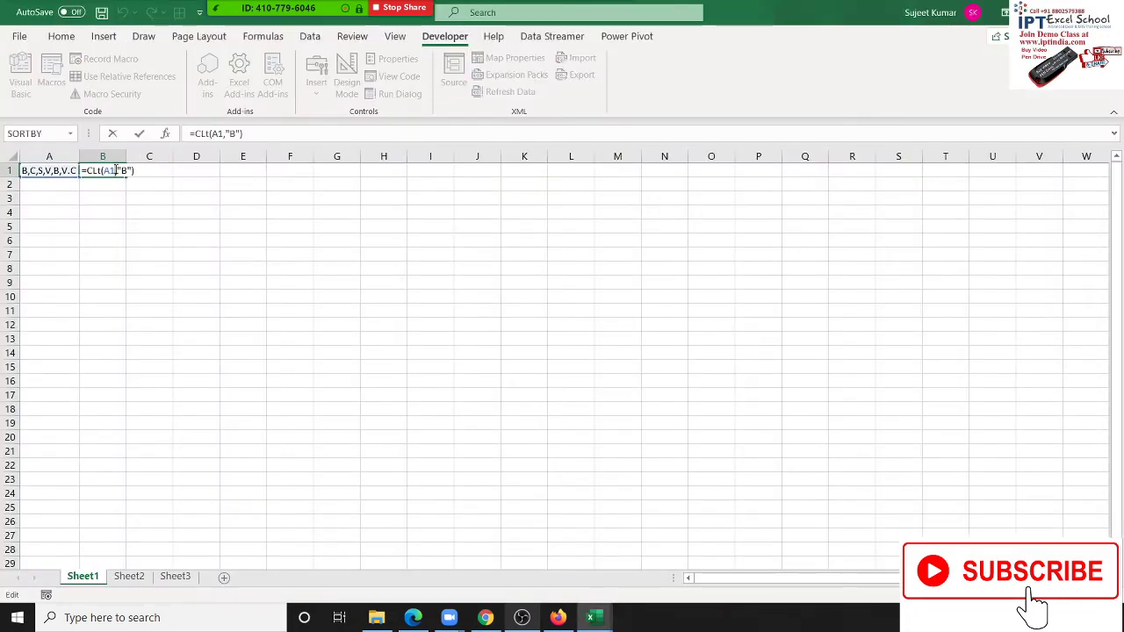
pyautogui.press('Return')
pyautogui.click(565, 363)
pyautogui.click(192, 162)
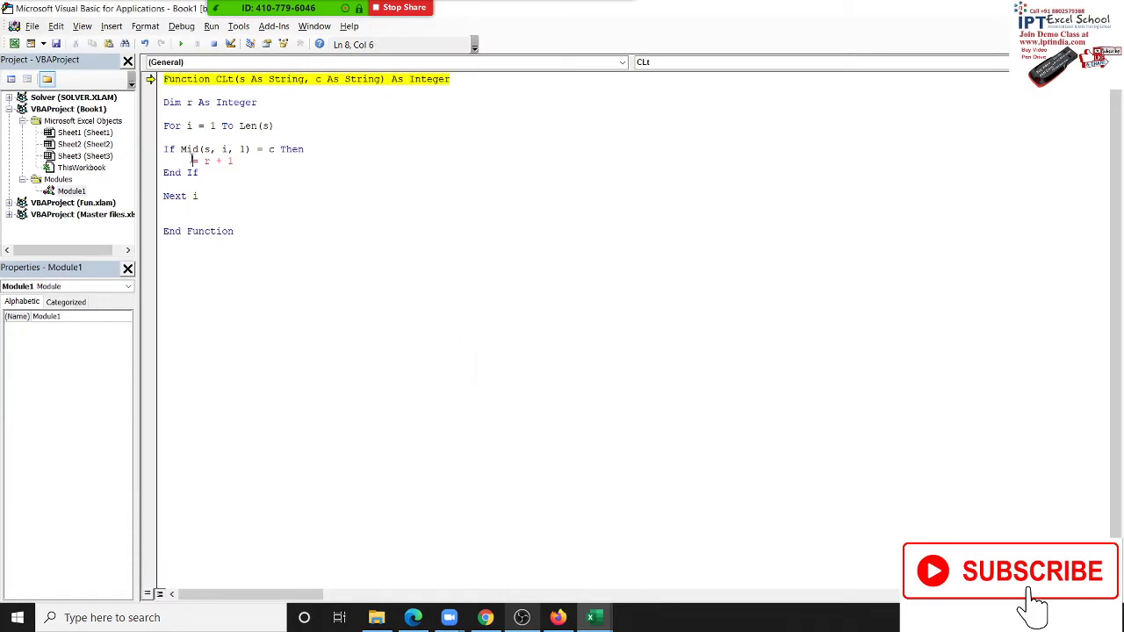
pyautogui.click(205, 218)
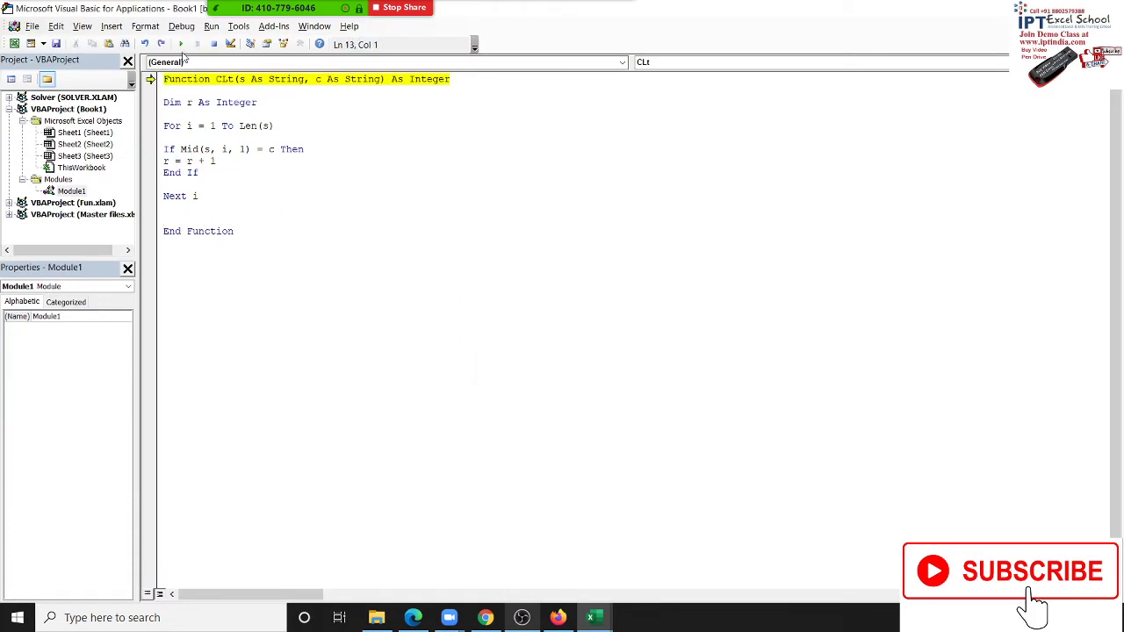
pyautogui.click(180, 44)
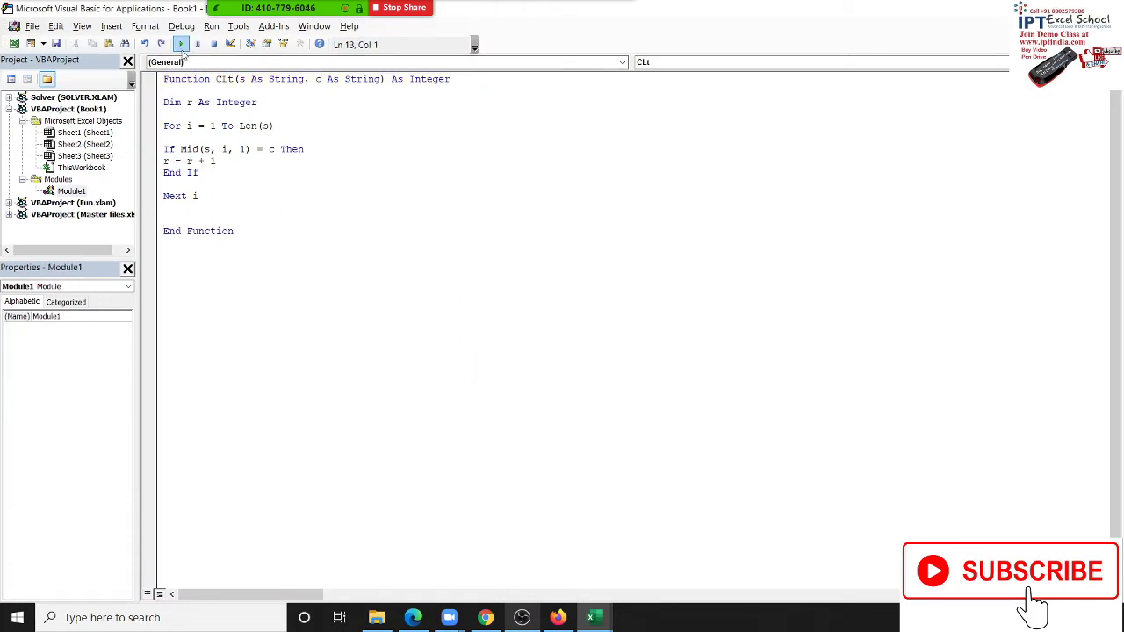
# Check that B1 returns 0 in Excel, then select CLt back in the code editor
pyautogui.hotkey('alt', 'F11')
pyautogui.click(119, 171)
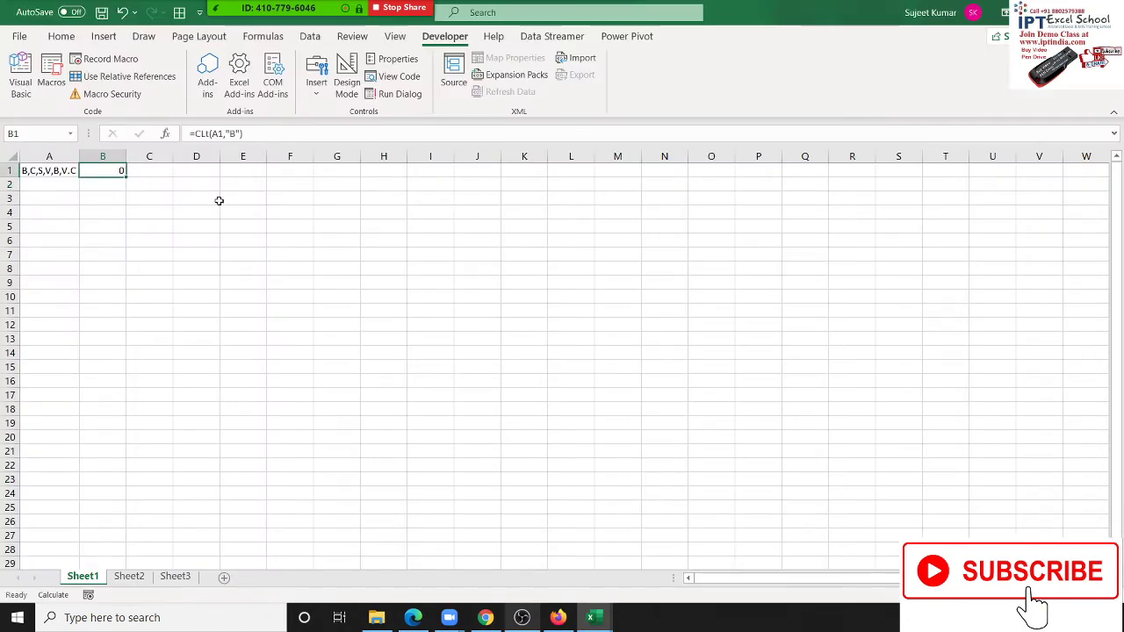
pyautogui.hotkey('alt', 'F11')
pyautogui.doubleClick(226, 78)
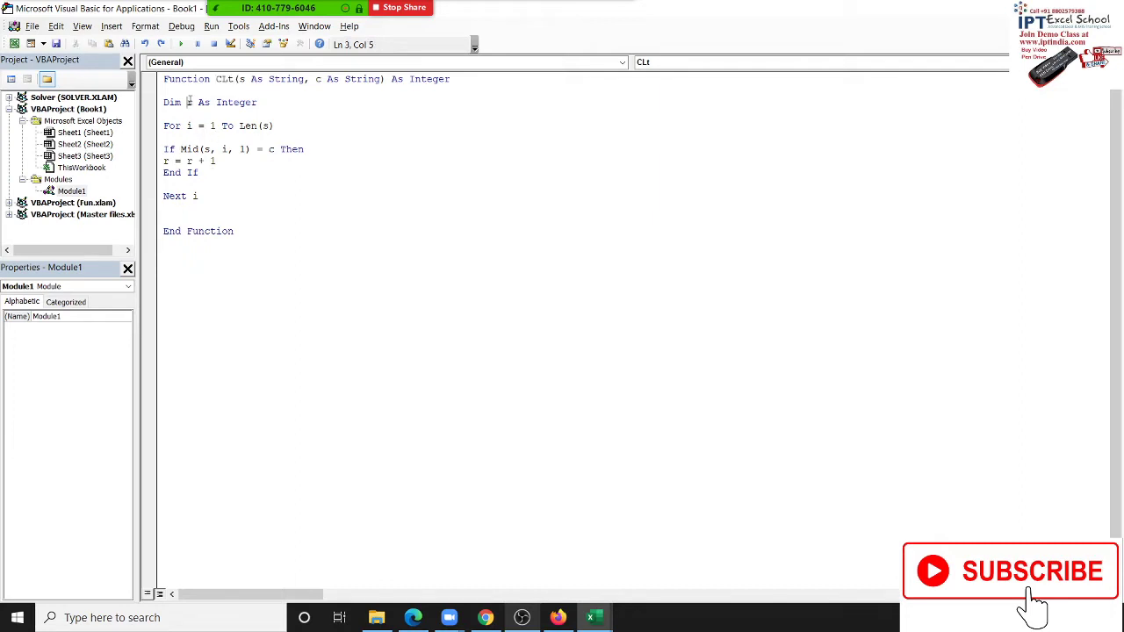
# Add a CLt = r line after Next i so the function returns its count
pyautogui.click(172, 212)
pyautogui.press('Return')
pyautogui.press('Return')
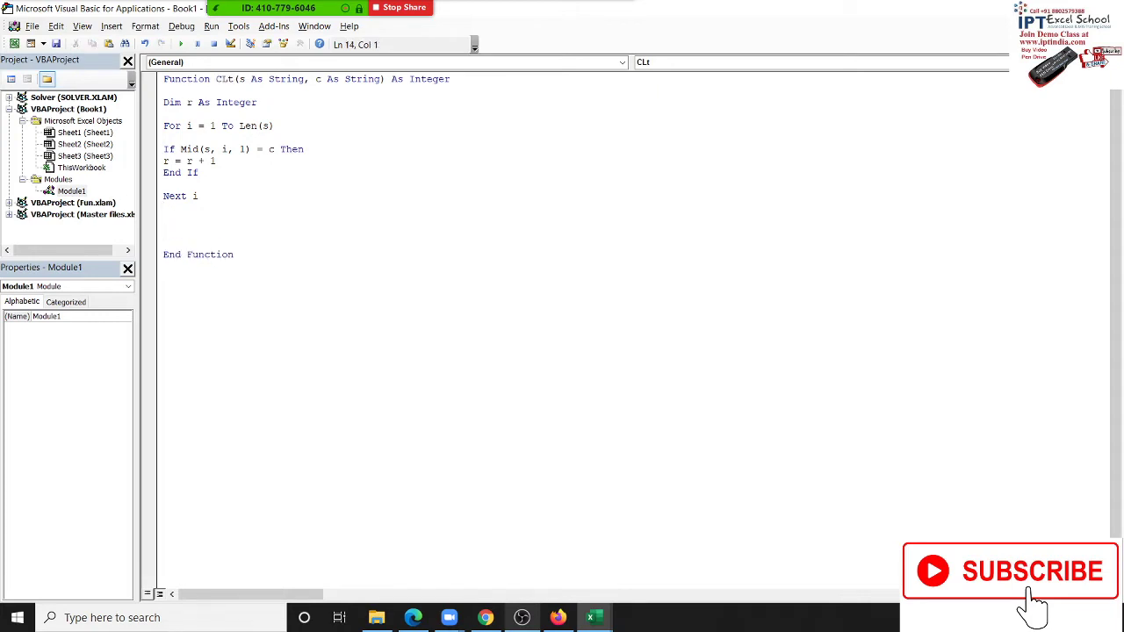
pyautogui.write('c')
pyautogui.write('Lt')
pyautogui.write('=r')
pyautogui.press('Return')
# Review CLt by highlighting its declaration, the Dim-through-End If block and the CLt = r line
pyautogui.hotkey('shift', 'Up')
pyautogui.hotkey('shift', 'Up')
pyautogui.click(156, 83)
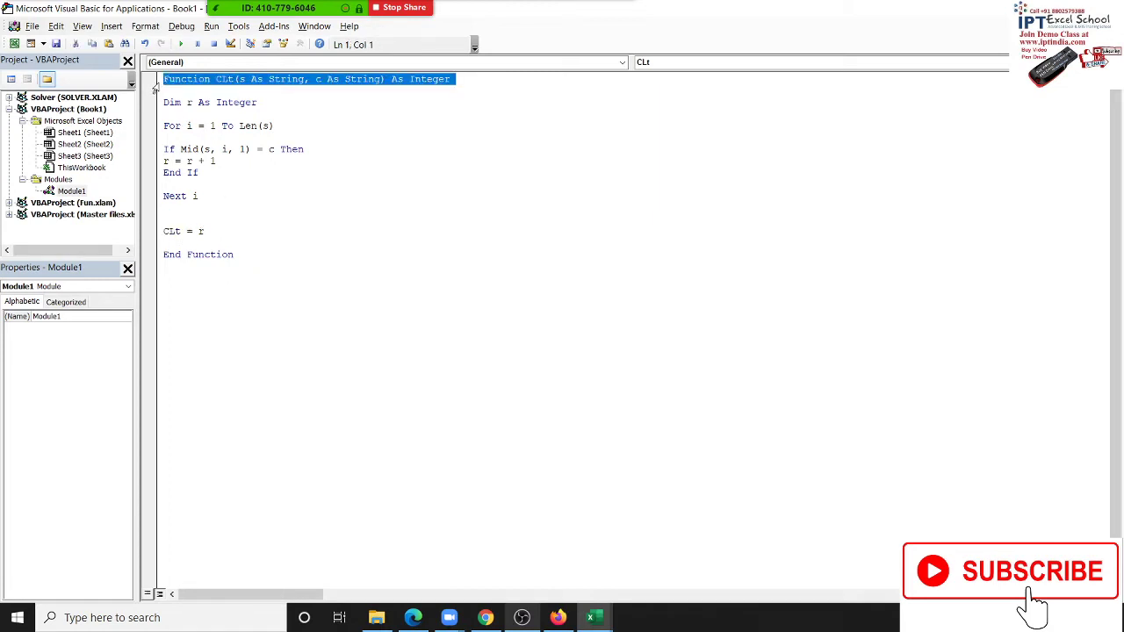
pyautogui.moveTo(164, 102); pyautogui.dragTo(188, 175)
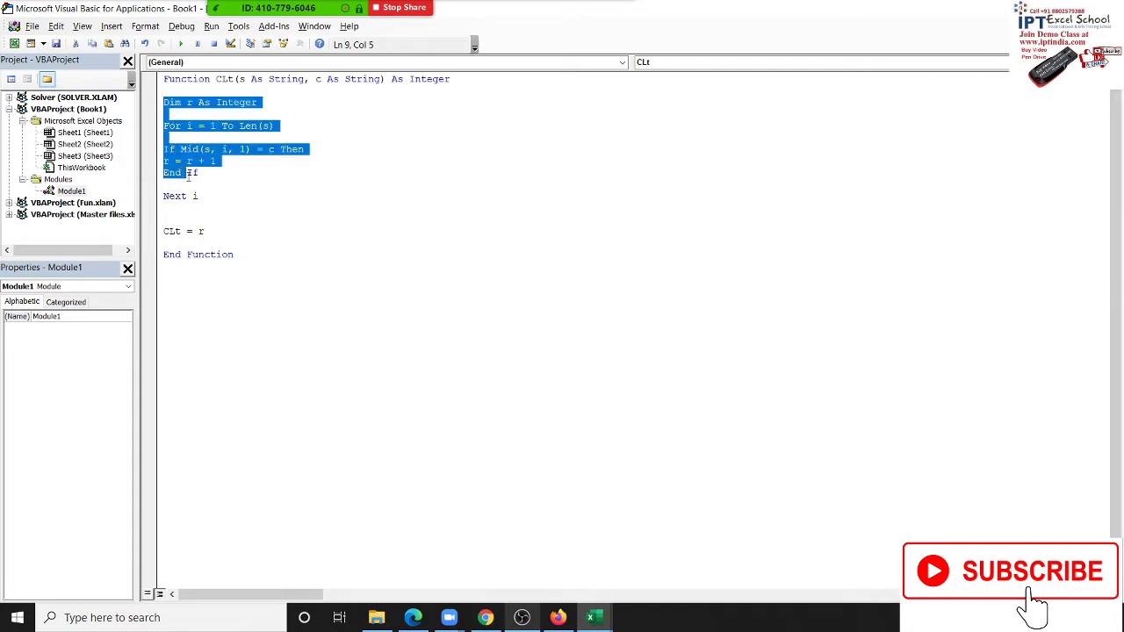
pyautogui.doubleClick(171, 82)
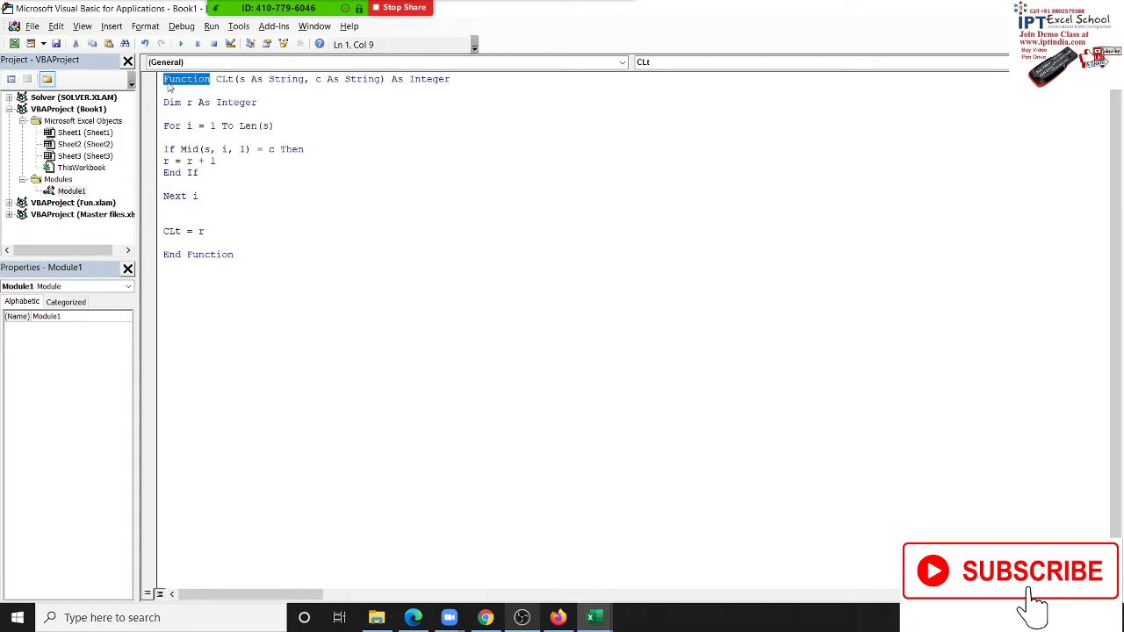
pyautogui.moveTo(164, 102); pyautogui.dragTo(202, 173)
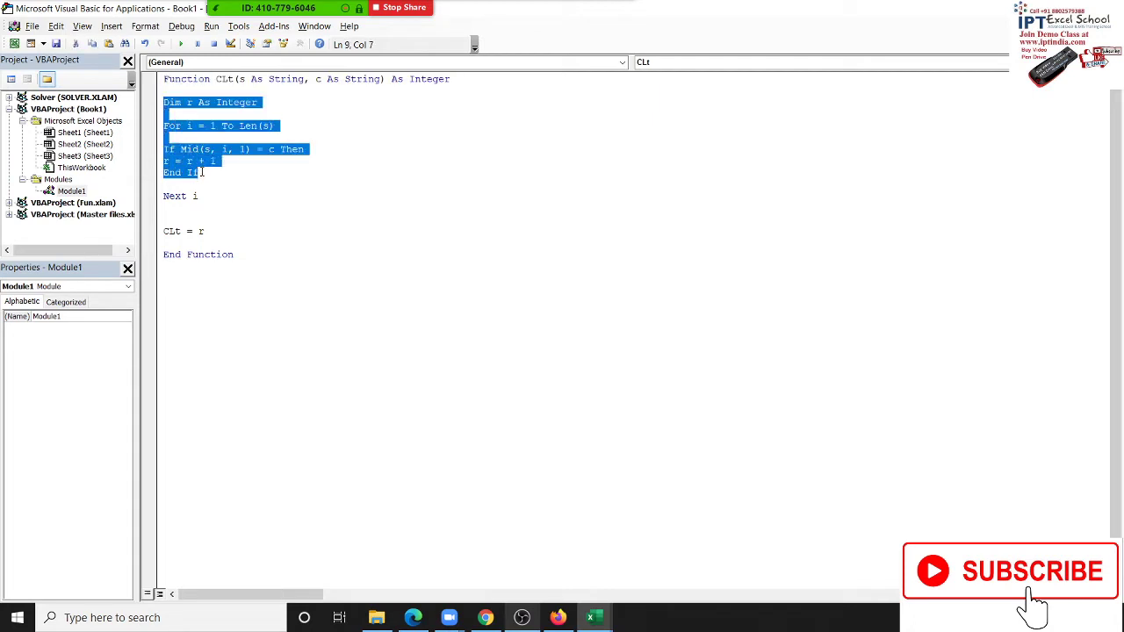
pyautogui.moveTo(221, 234); pyautogui.dragTo(163, 232)
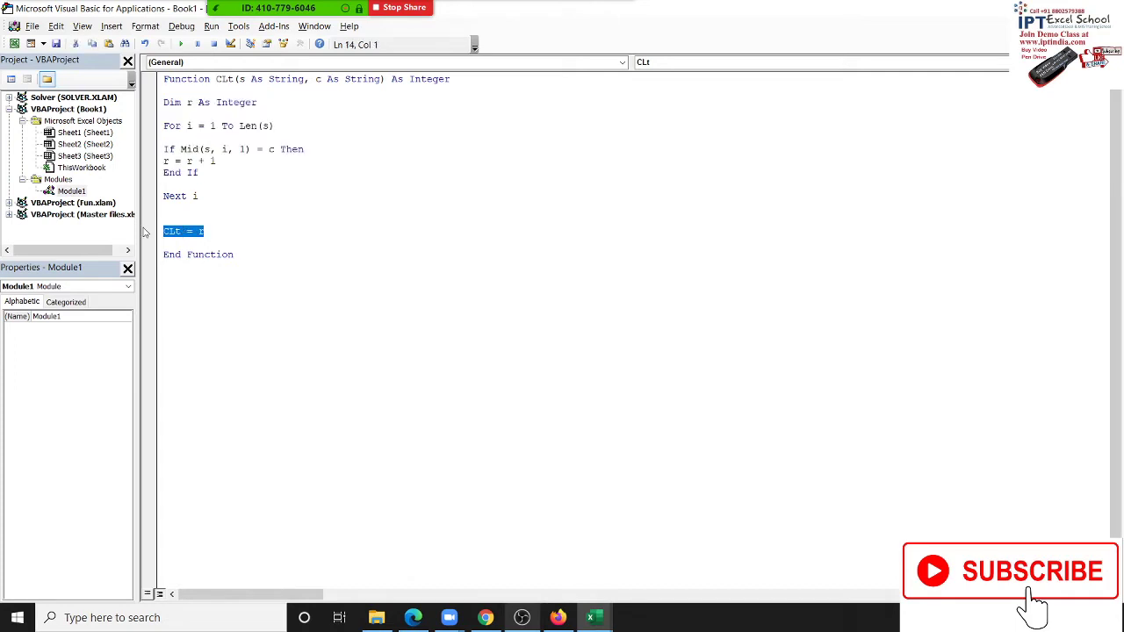
pyautogui.hotkey('alt', 'F11')
# Recalculate B1's =CLt(A1,"B") so it shows 2, then reopen the VBA editor
pyautogui.doubleClick(123, 170)
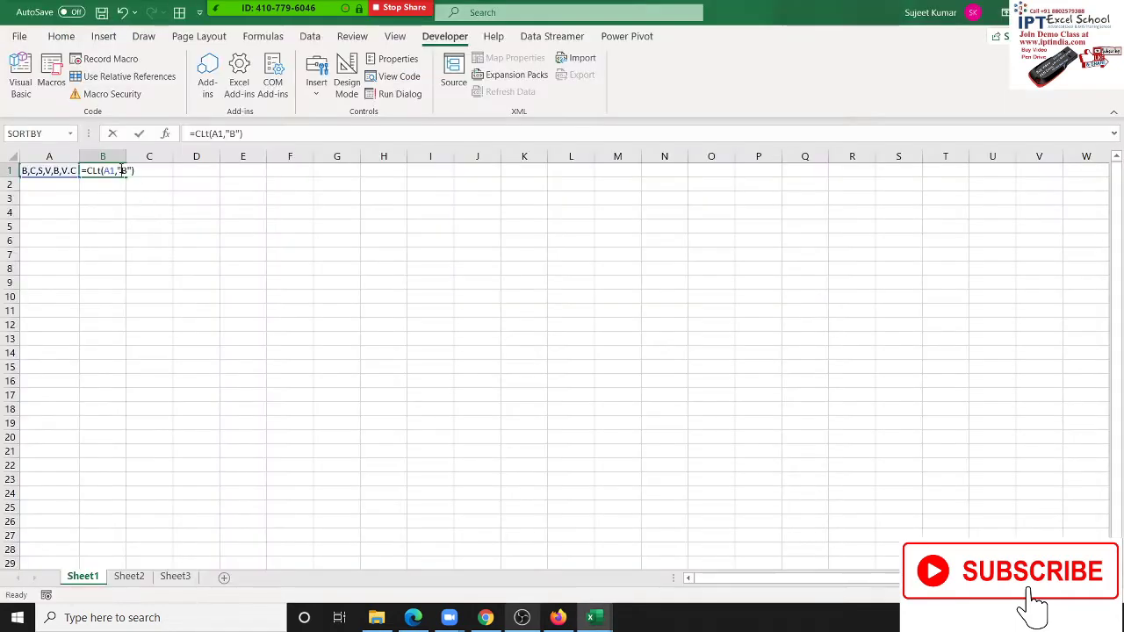
pyautogui.press('Return')
pyautogui.click(121, 171)
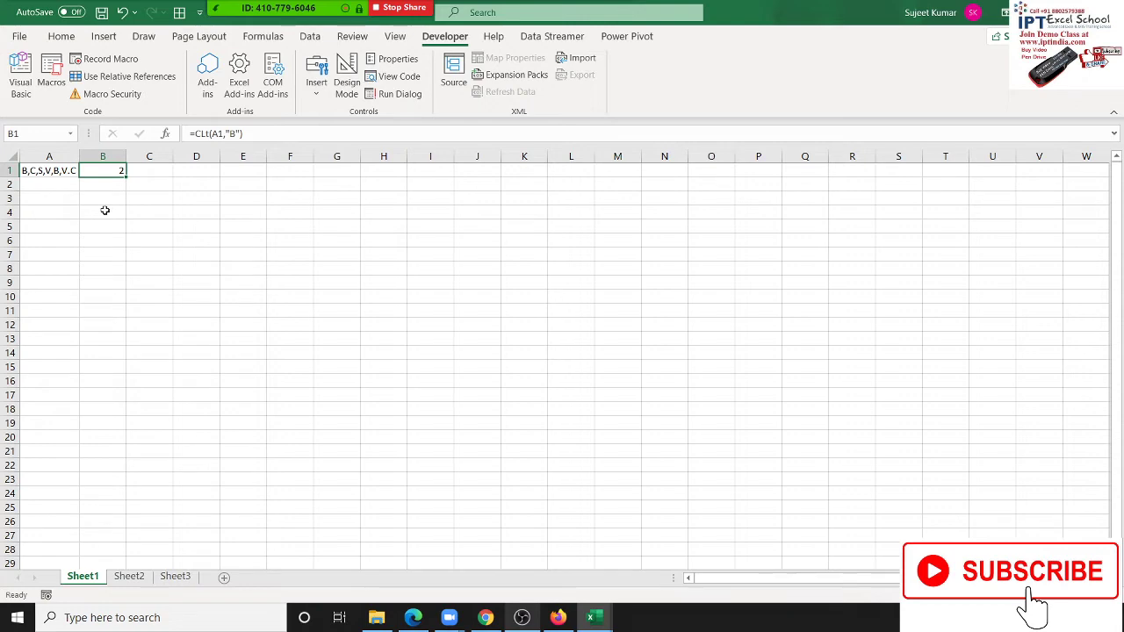
pyautogui.hotkey('alt', 'F11')
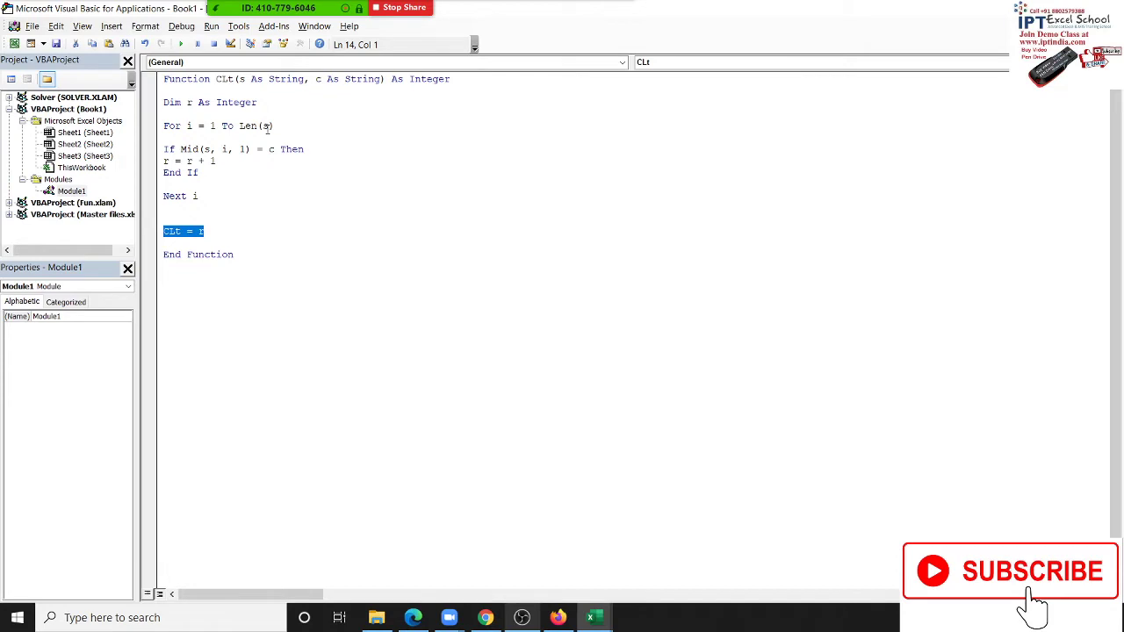
# Inspect A1's text and B1's =CLt(A1,"B") result of 2, recommit B1, and return to the code
pyautogui.click(267, 240)
pyautogui.hotkey('alt', 'Tab')
pyautogui.click(63, 173)
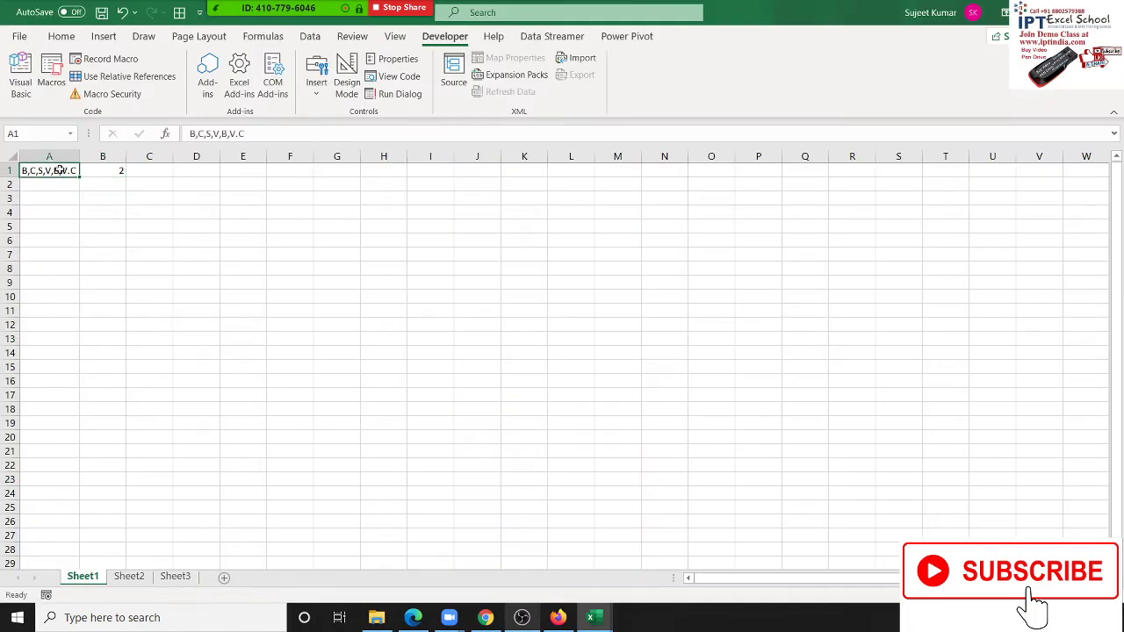
pyautogui.click(91, 169)
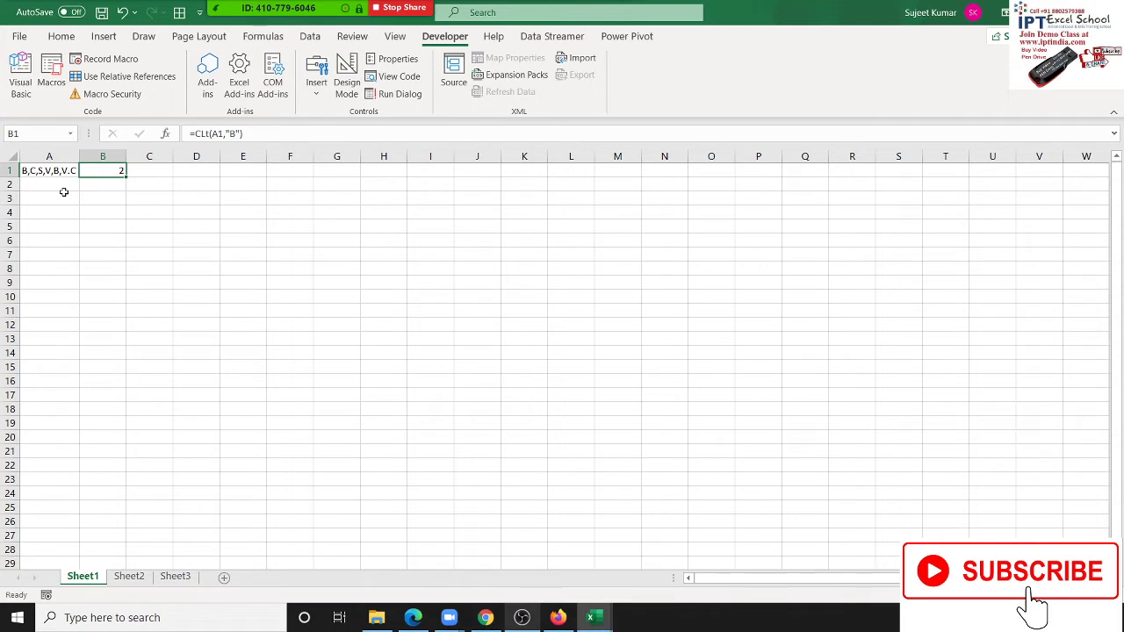
pyautogui.click(46, 175)
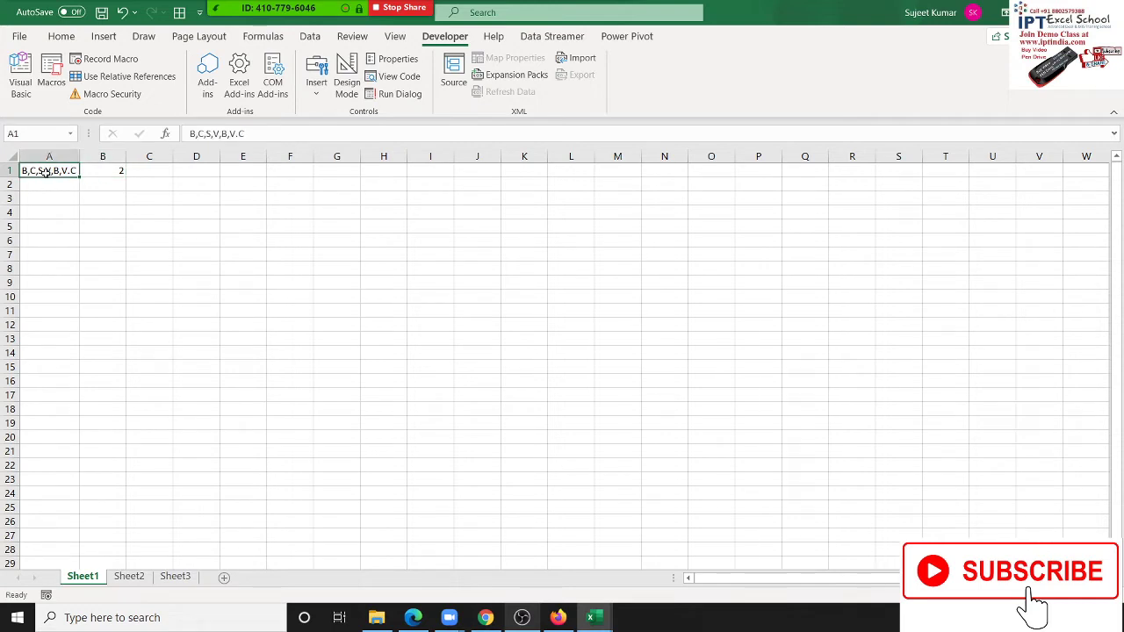
pyautogui.click(102, 168)
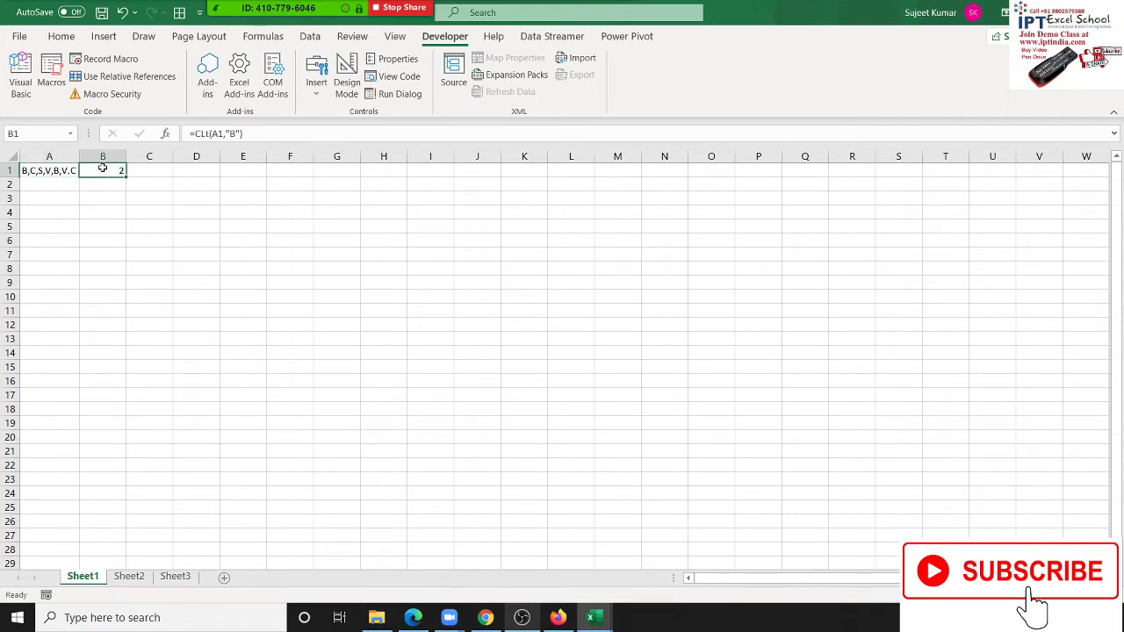
pyautogui.moveTo(242, 133); pyautogui.dragTo(224, 133)
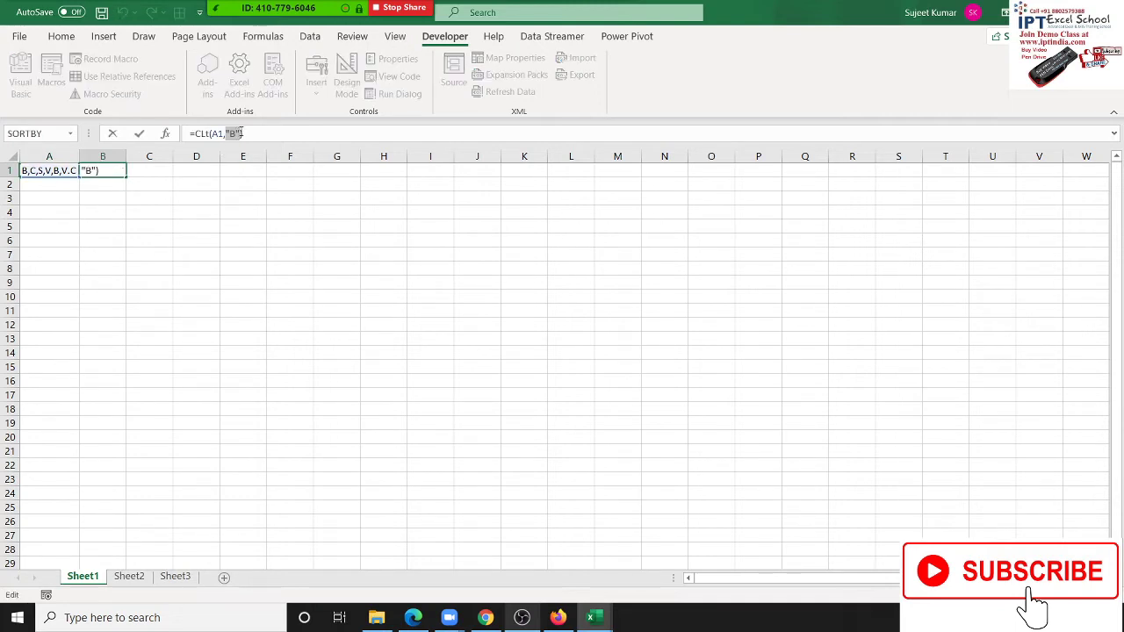
pyautogui.hotkey('ctrl', 'Return')
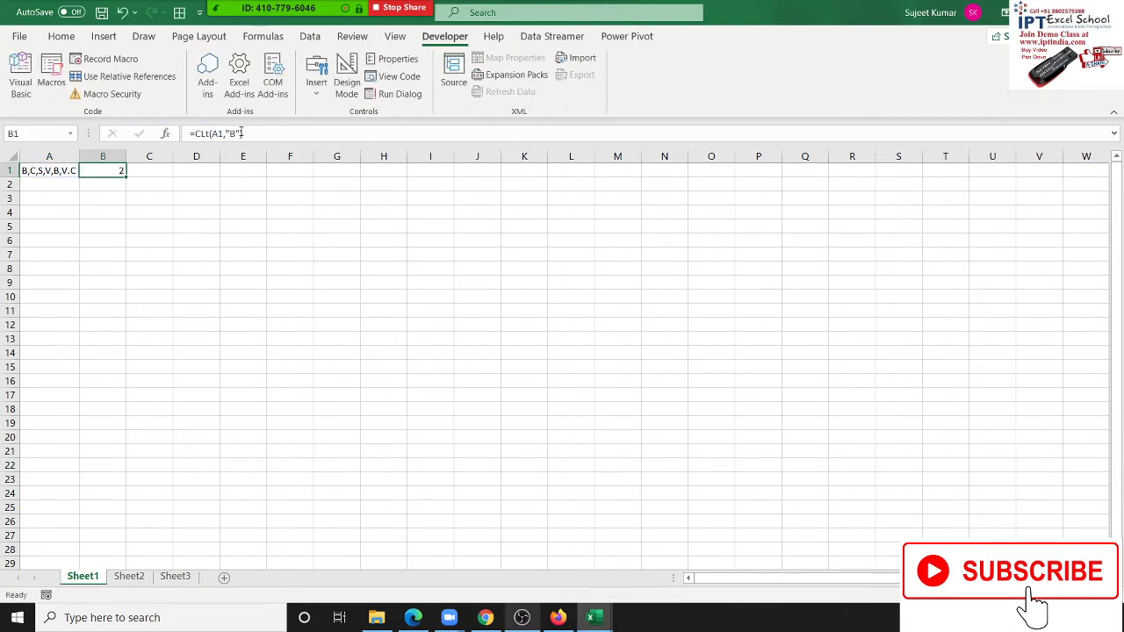
pyautogui.hotkey('alt', 'F11')
pyautogui.doubleClick(189, 79)
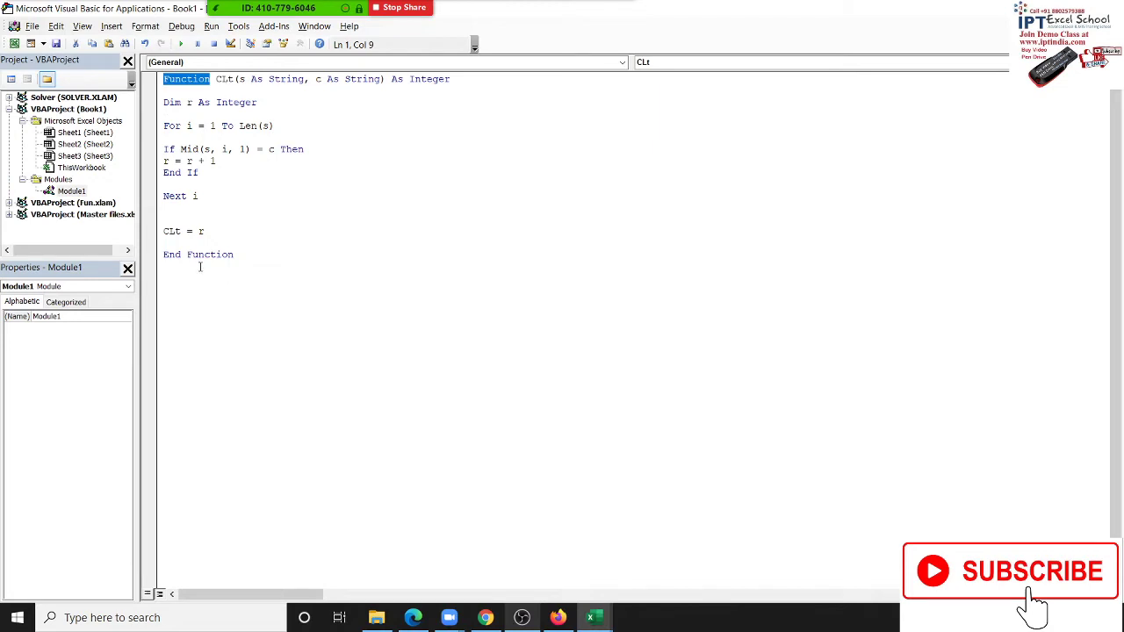
# Go over CLt's parameters s and c and their String types
pyautogui.click(238, 79)
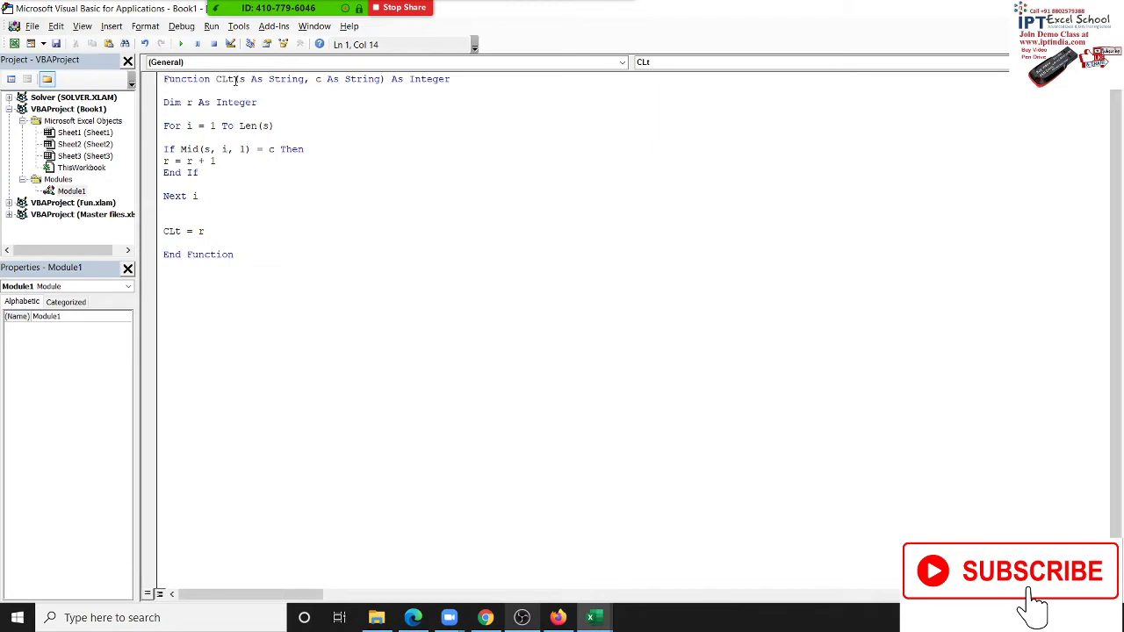
pyautogui.moveTo(238, 79); pyautogui.dragTo(383, 79)
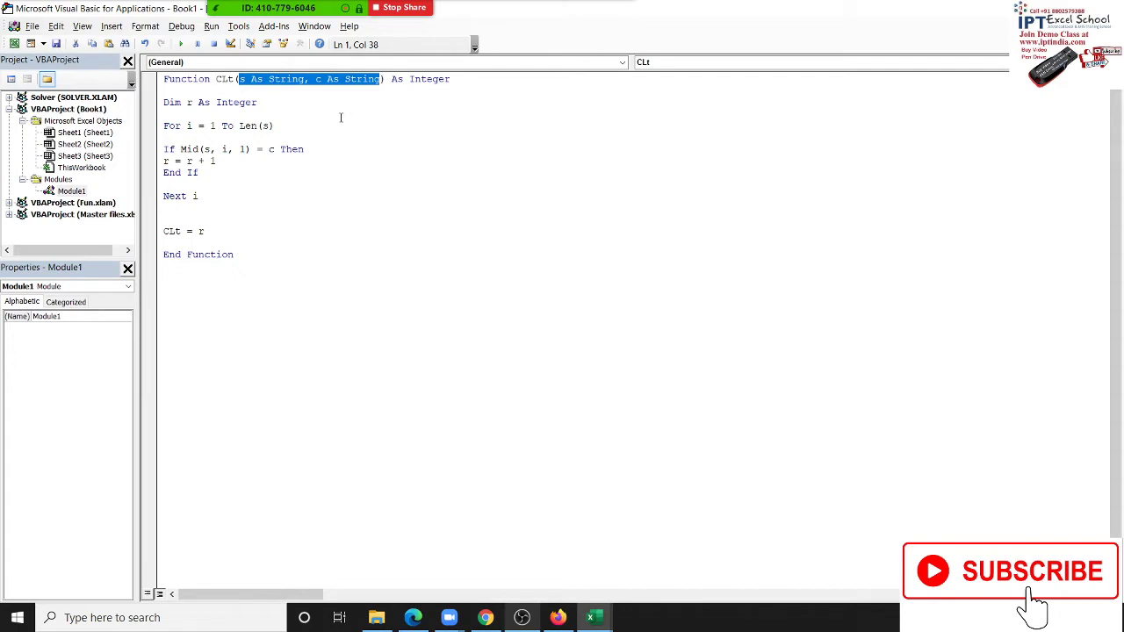
pyautogui.doubleClick(285, 81)
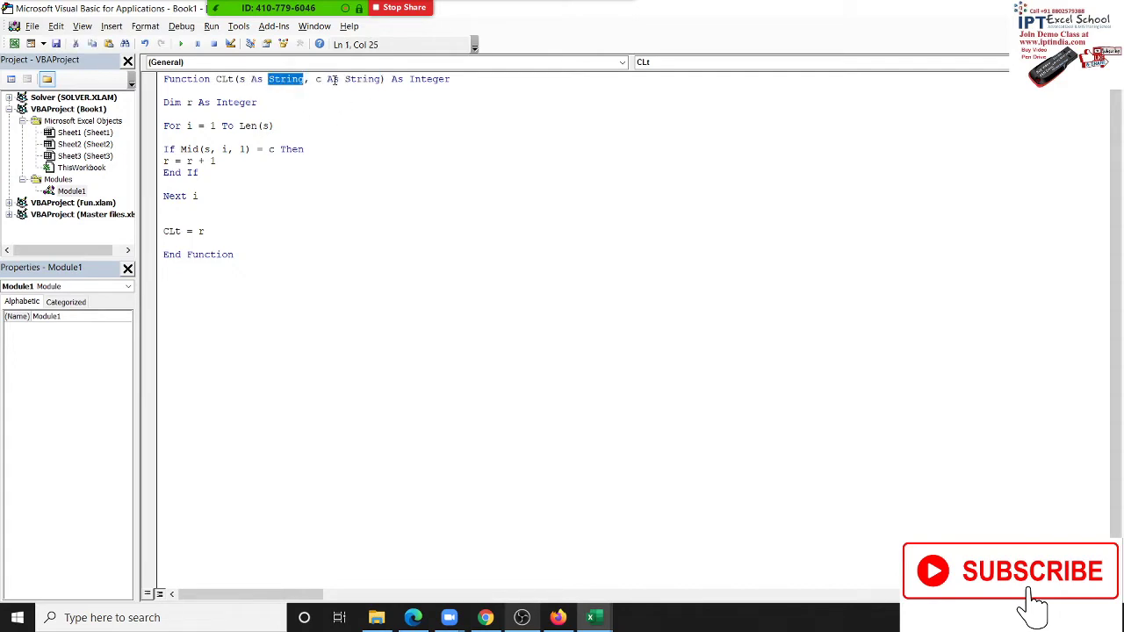
pyautogui.doubleClick(332, 79)
pyautogui.doubleClick(287, 79)
pyautogui.doubleClick(348, 80)
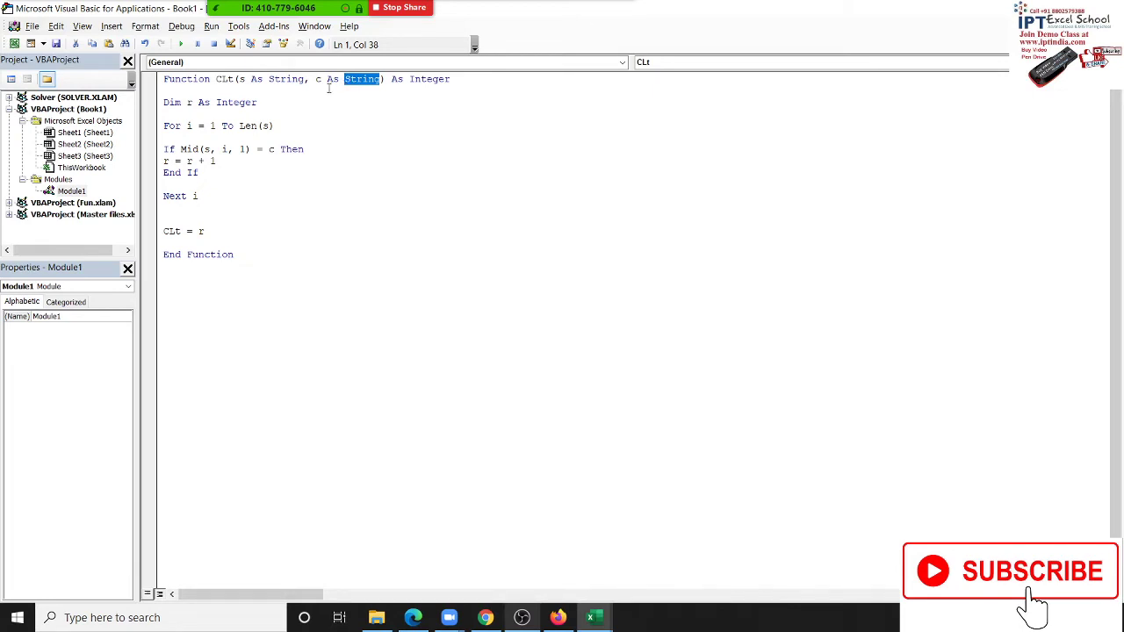
# Highlight CLt's loop lines through End If, then return to the worksheet
pyautogui.click(322, 100)
pyautogui.moveTo(162, 116); pyautogui.dragTo(179, 180)
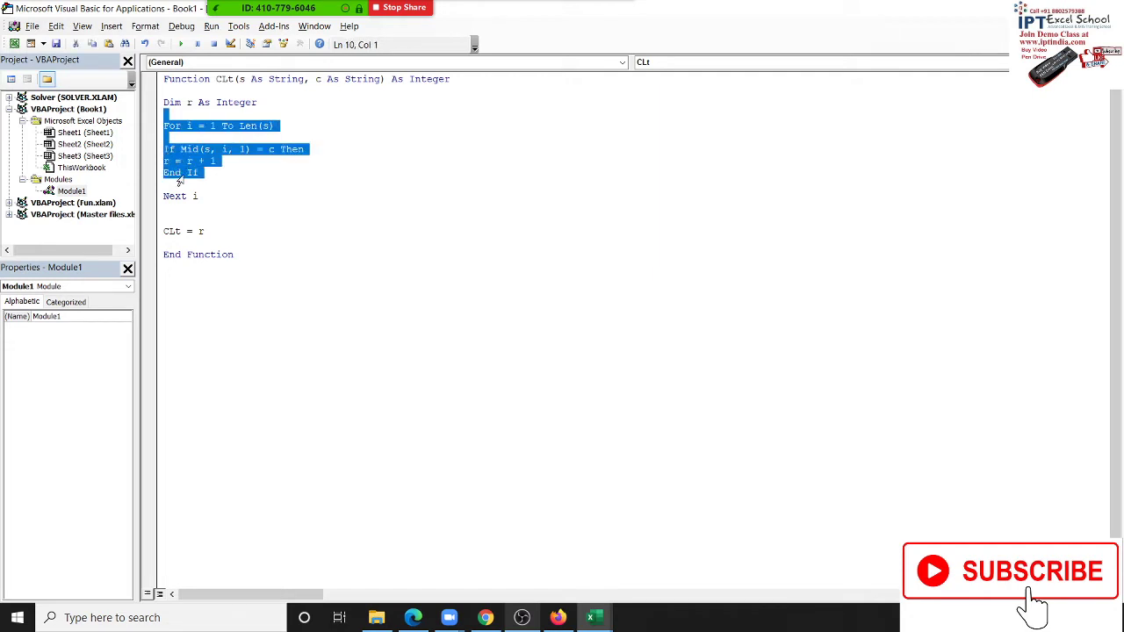
pyautogui.click(227, 175)
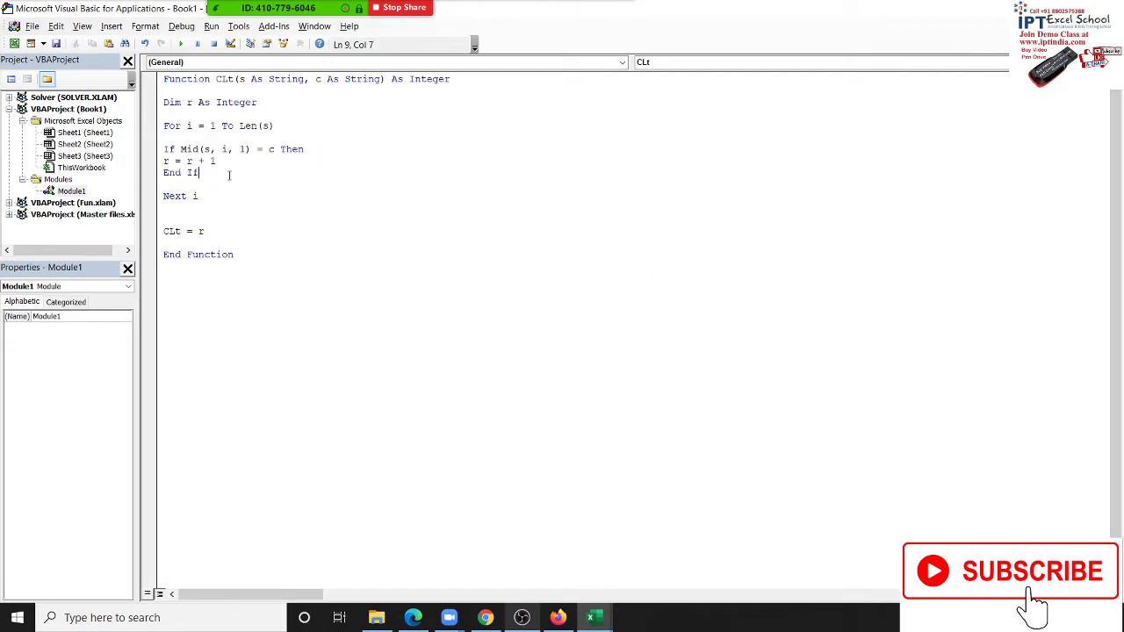
pyautogui.hotkey('alt', 'F11')
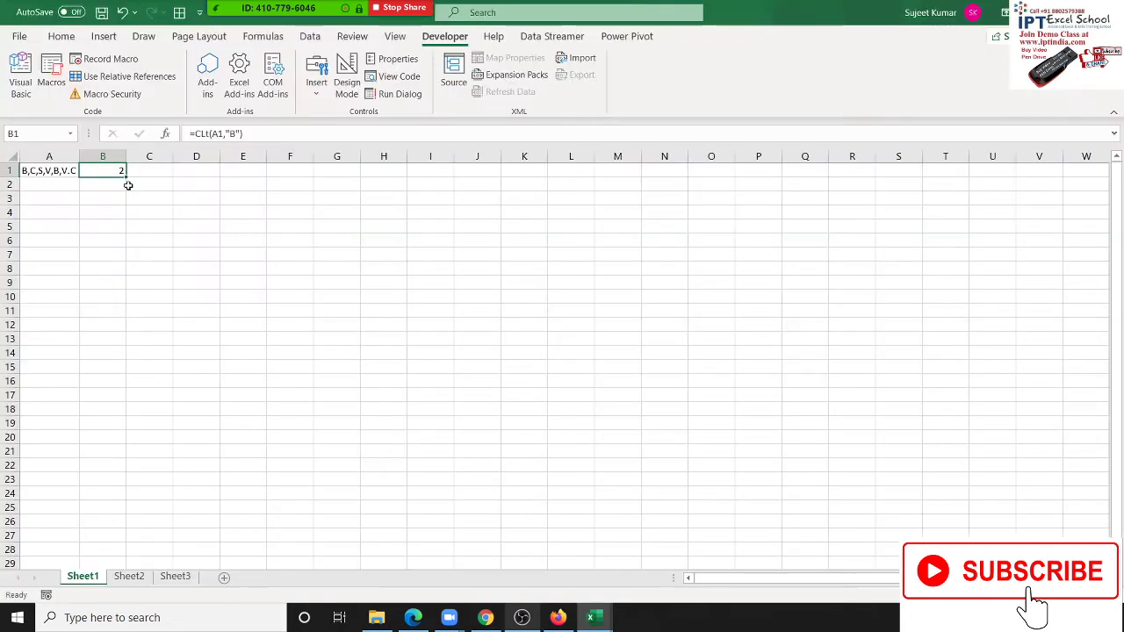
# Enter =MID(A1,1,1) in B2 to extract A1's first character
pyautogui.click(123, 185)
pyautogui.write('=mid')
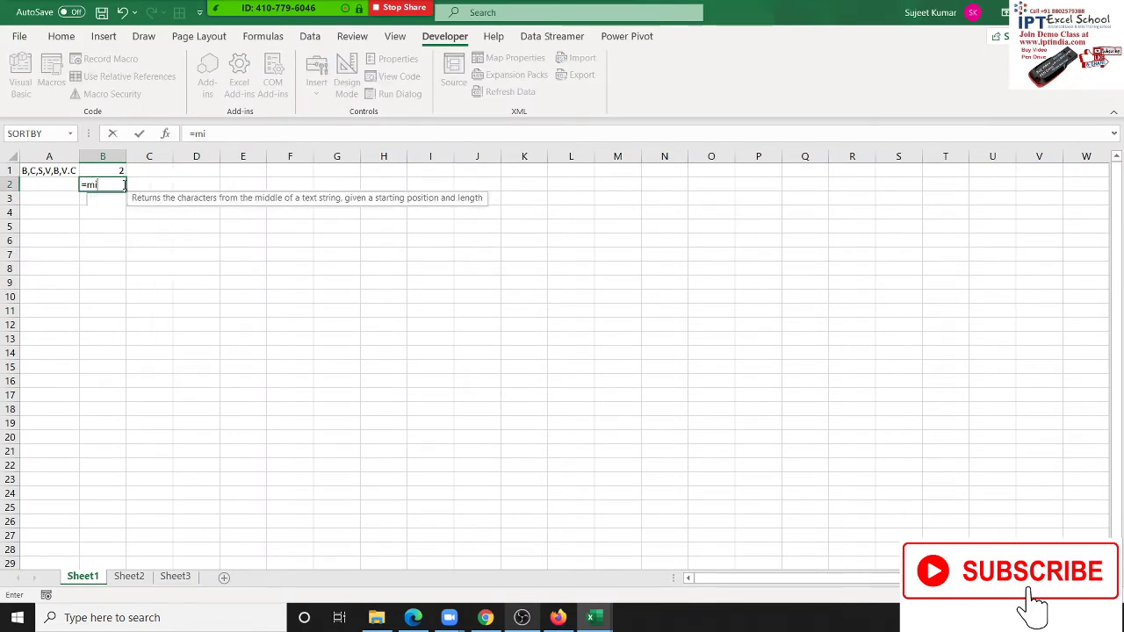
pyautogui.press('Tab')
pyautogui.press('Left')
pyautogui.press('Up')
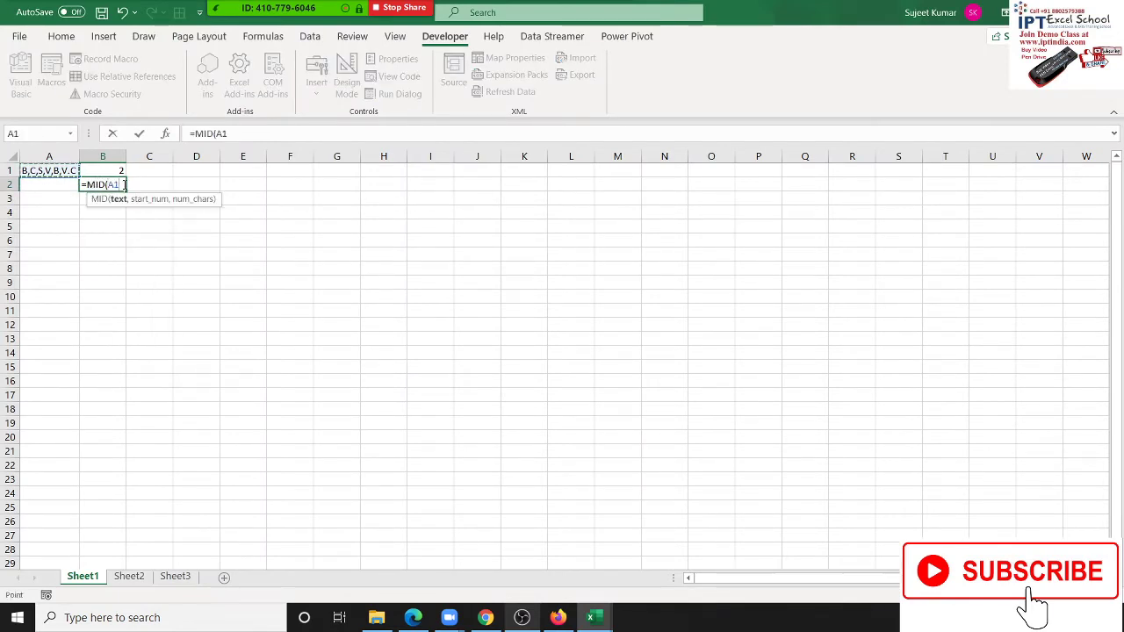
pyautogui.write(',1')
pyautogui.write(',1')
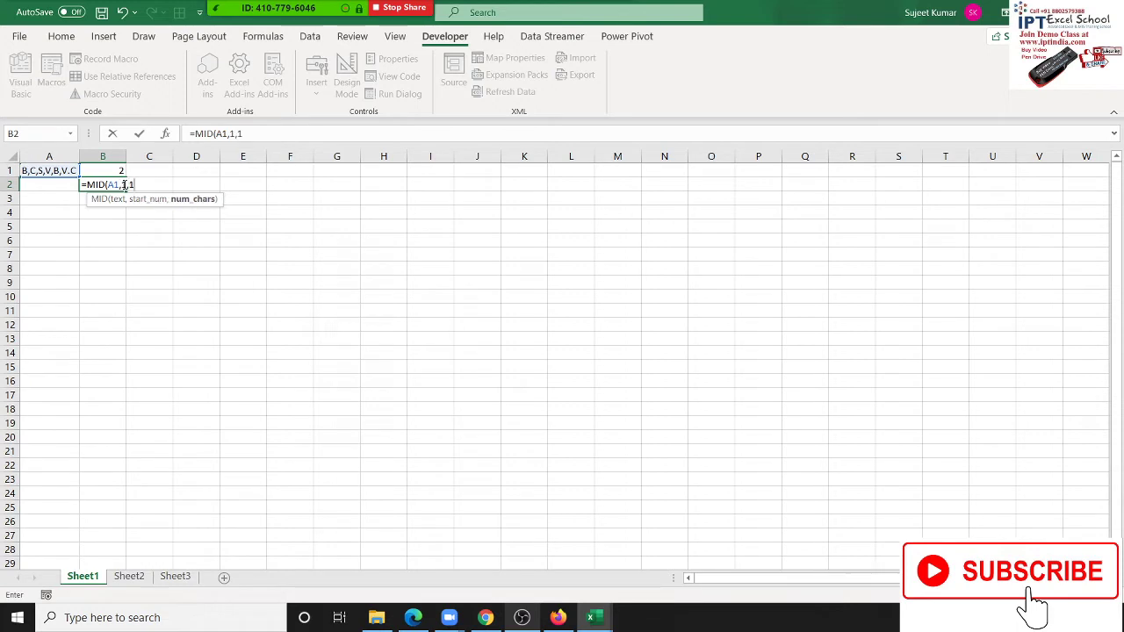
pyautogui.press('Return')
# Enter =MID(A1,2,1) in C2 to extract A1's second character
pyautogui.click(137, 181)
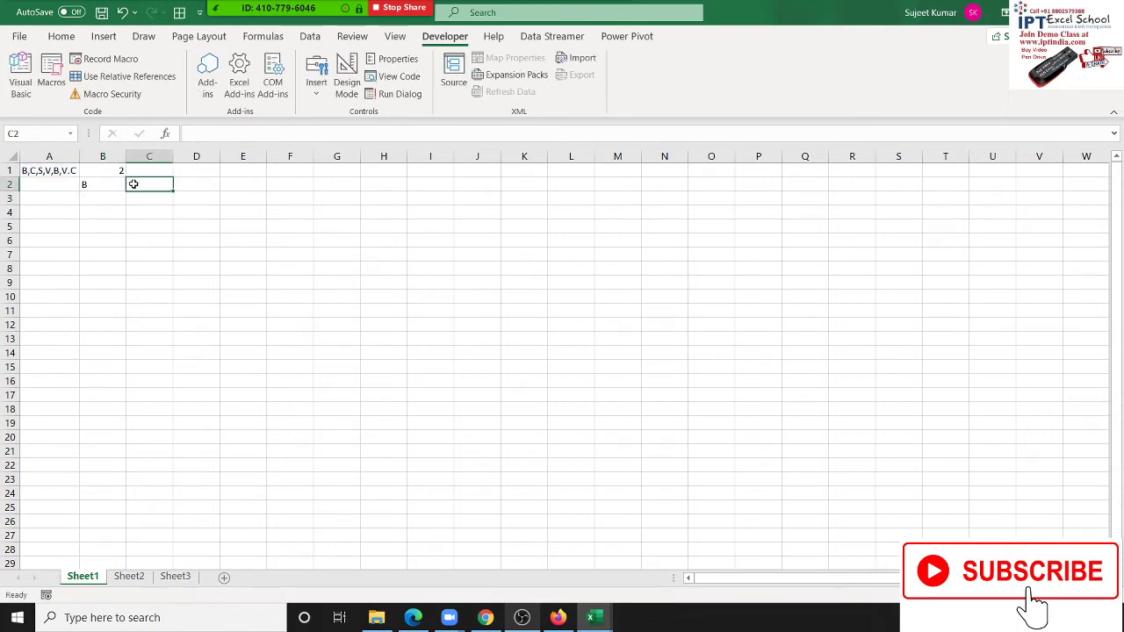
pyautogui.write('=')
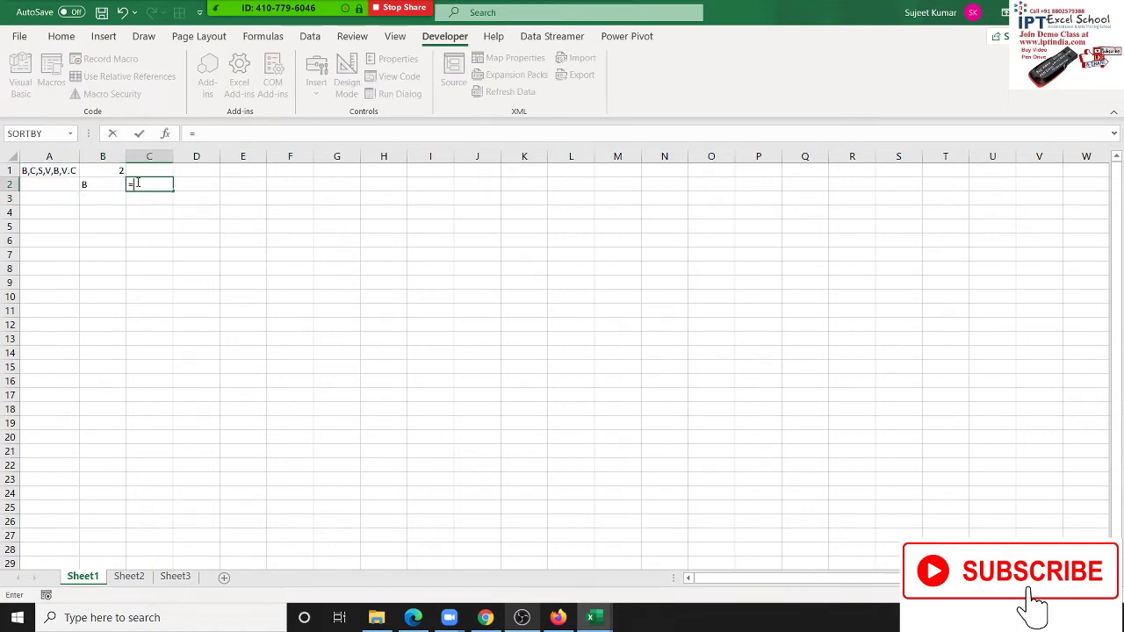
pyautogui.write('mid')
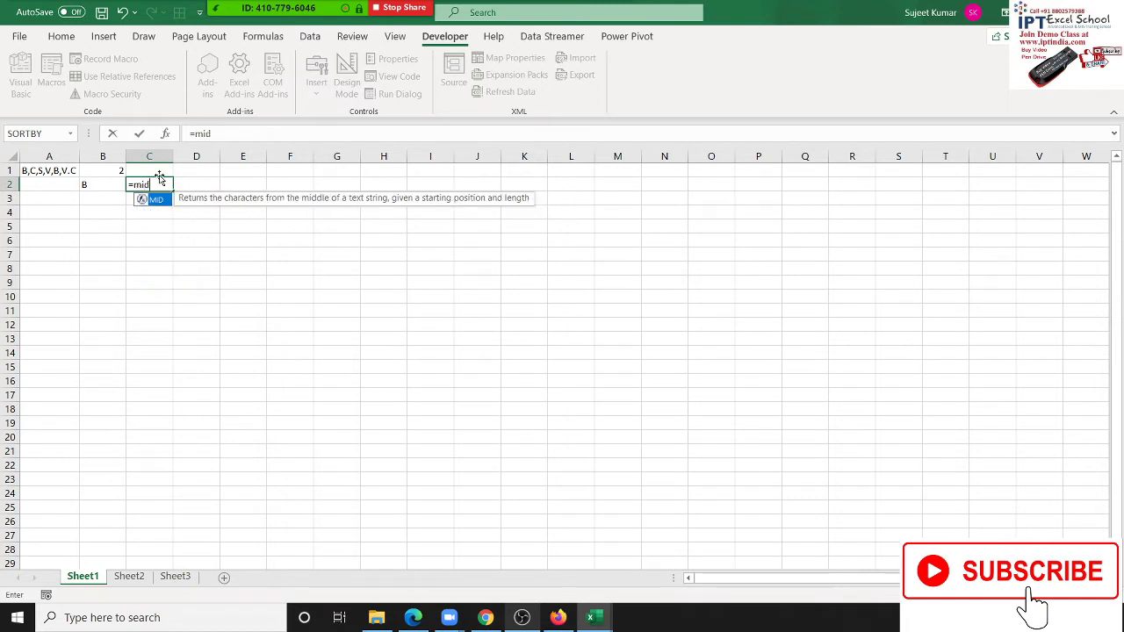
pyautogui.write('(')
pyautogui.click(59, 169)
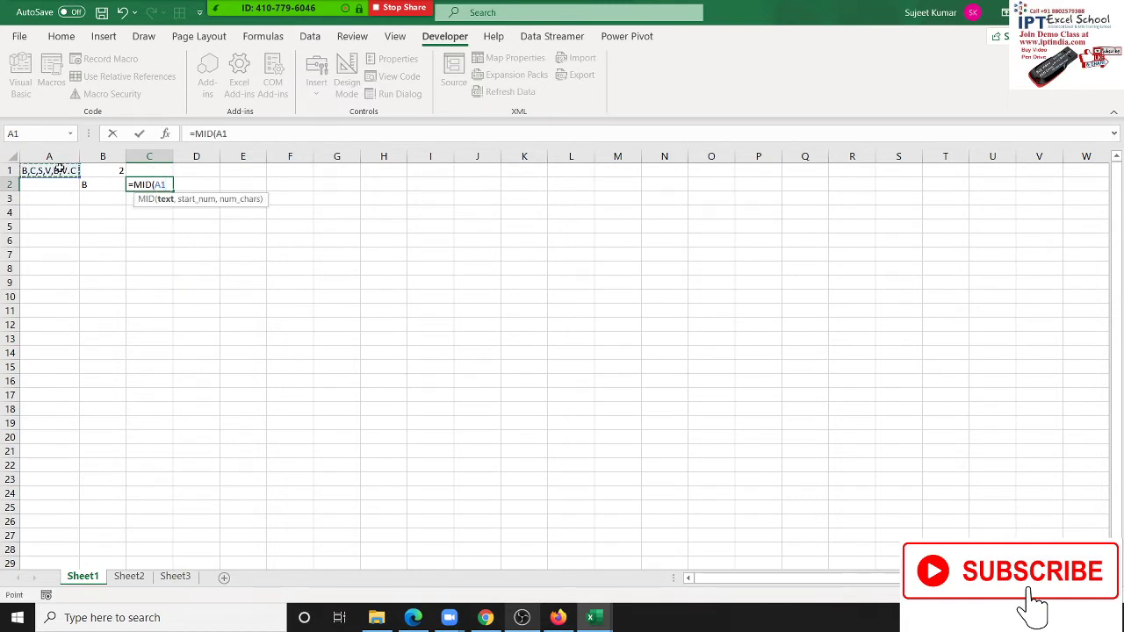
pyautogui.write(',2,1)')
pyautogui.press('Return')
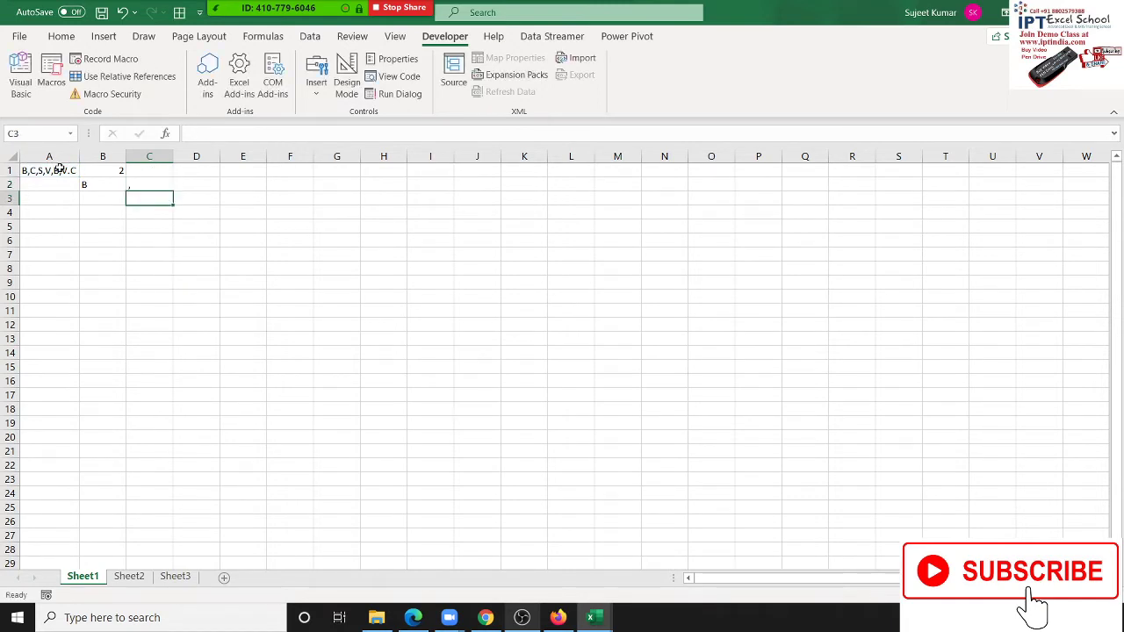
# Enter =MID(A1,3,1) in D2 to extract A1's third character
pyautogui.press('Up')
pyautogui.press('Right')
pyautogui.write('=')
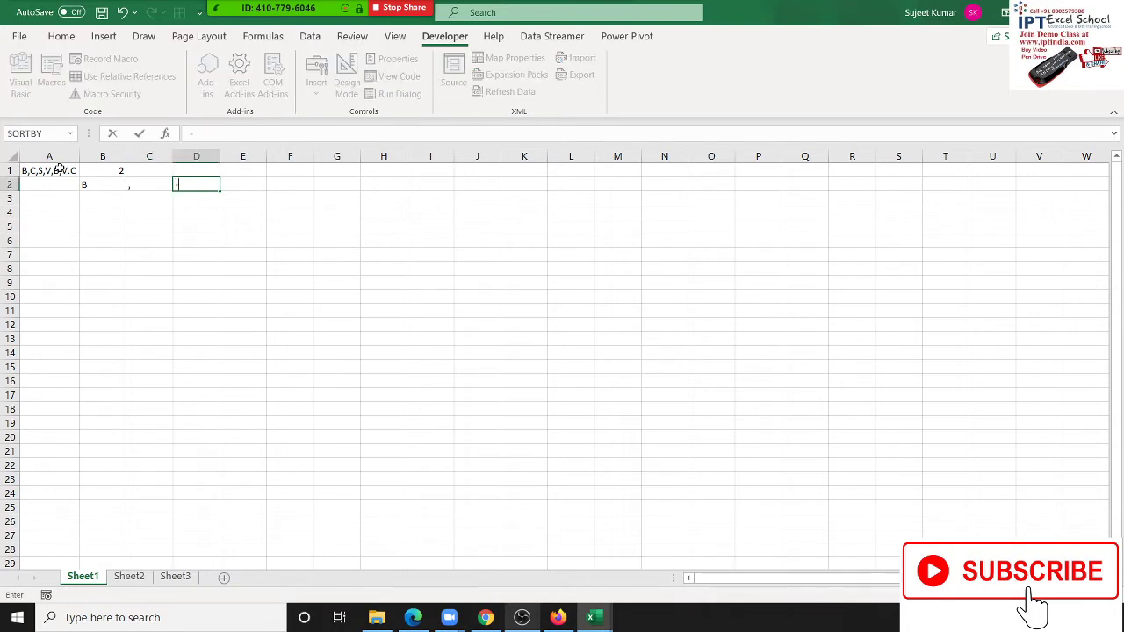
pyautogui.write('m')
pyautogui.press('BackSpace')
pyautogui.press('BackSpace')
pyautogui.write('=')
pyautogui.write('mid')
pyautogui.press('Tab')
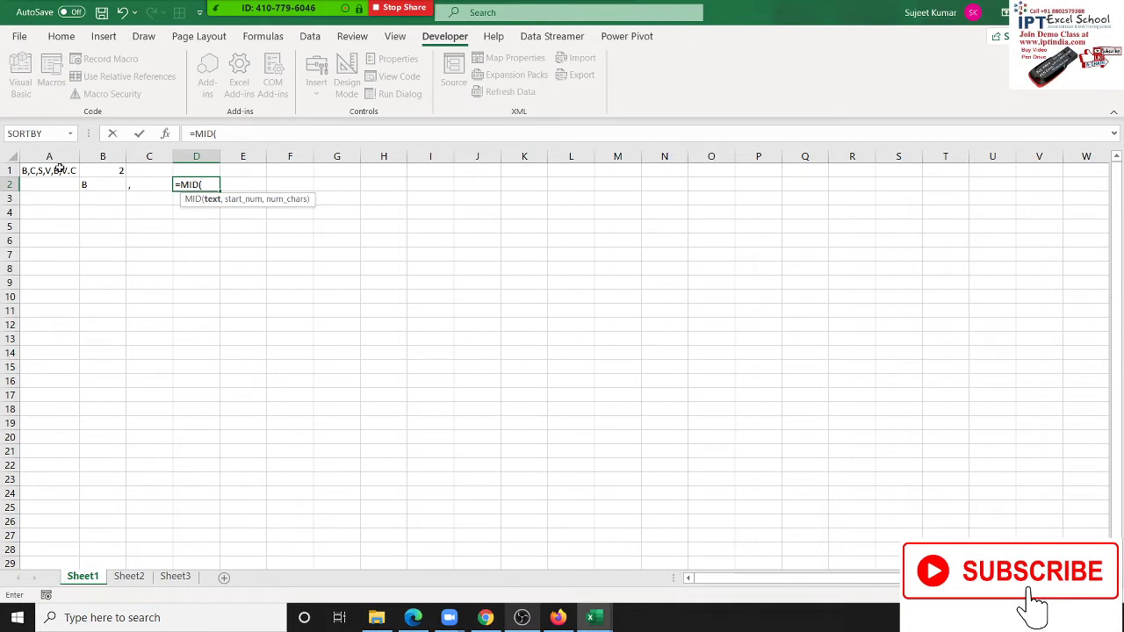
pyautogui.press('Left')
pyautogui.press('Left')
pyautogui.press('Left')
pyautogui.click(59, 169)
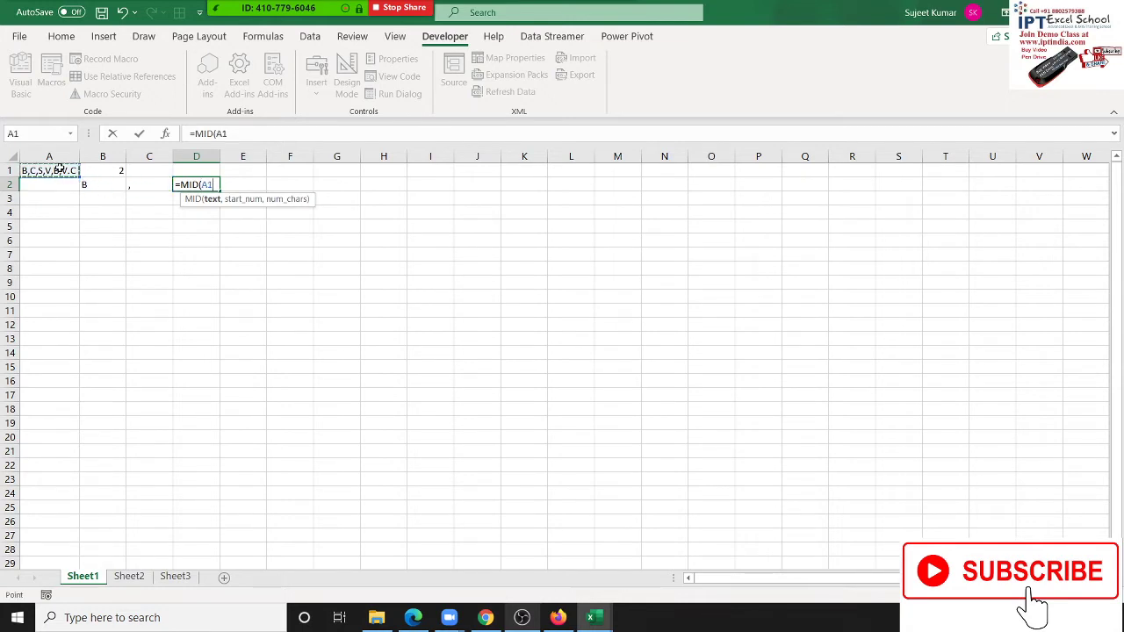
pyautogui.write(',3,1')
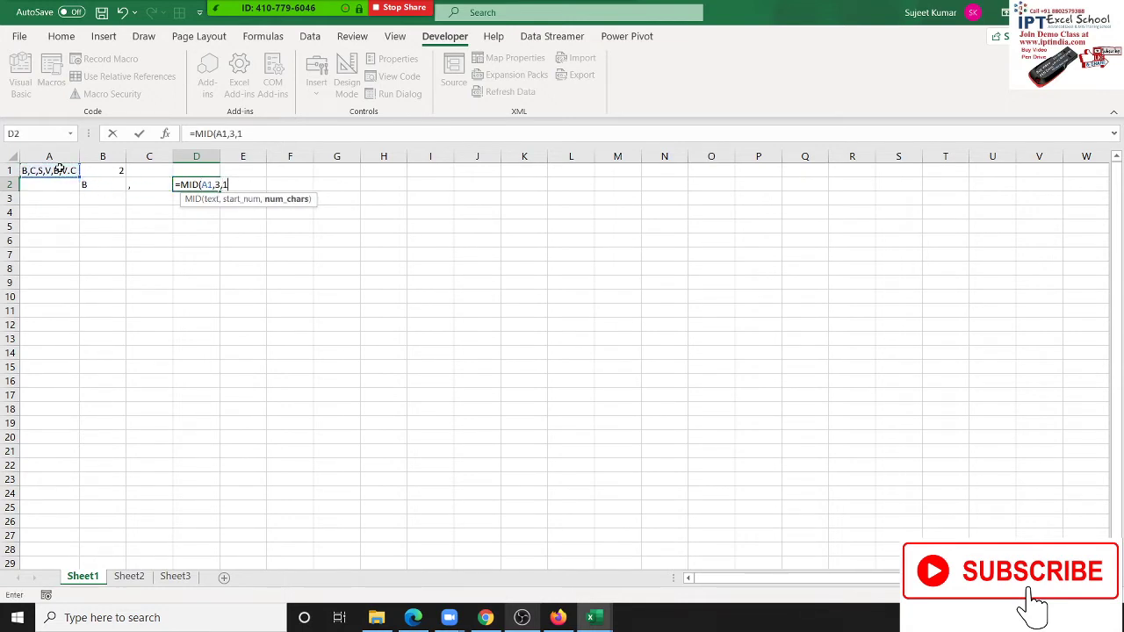
pyautogui.press('Return')
pyautogui.press('Up')
# Look at CLt's Mid comparison line, then select B2:B3 on the worksheet
pyautogui.hotkey('alt', 'F11')
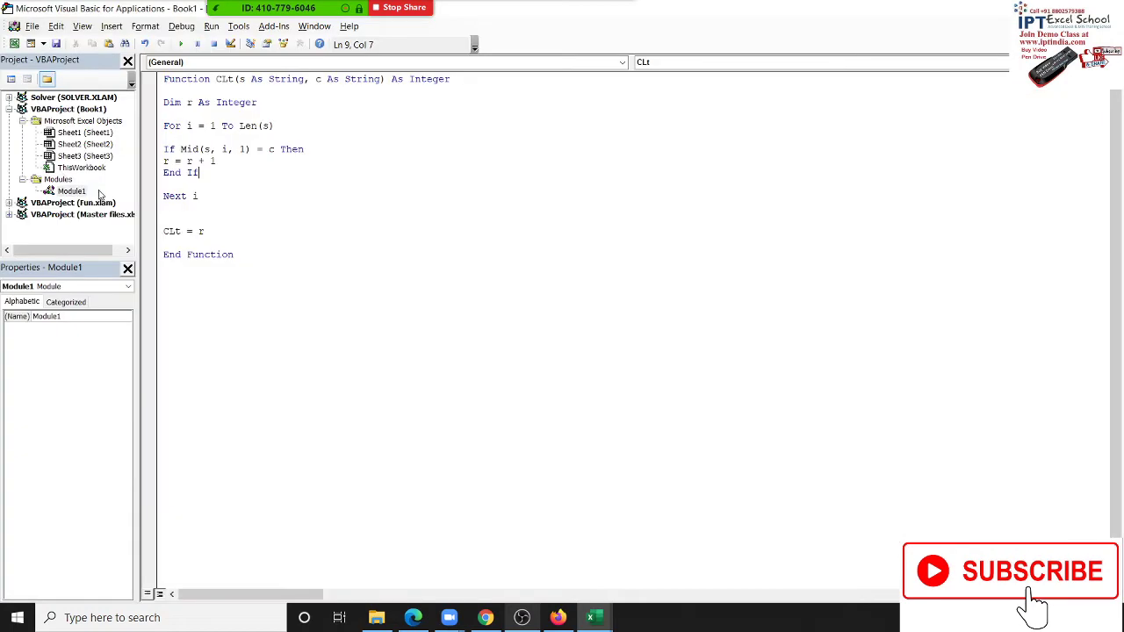
pyautogui.click(221, 149)
pyautogui.hotkey('alt', 'F11')
pyautogui.click(91, 187)
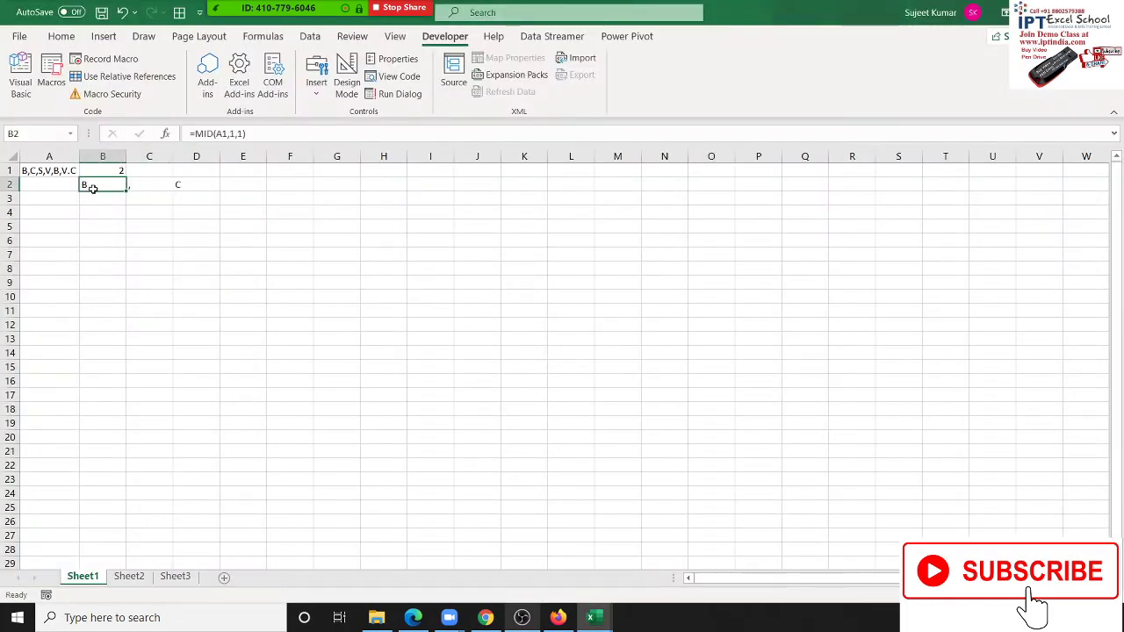
pyautogui.moveTo(93, 189); pyautogui.dragTo(95, 199)
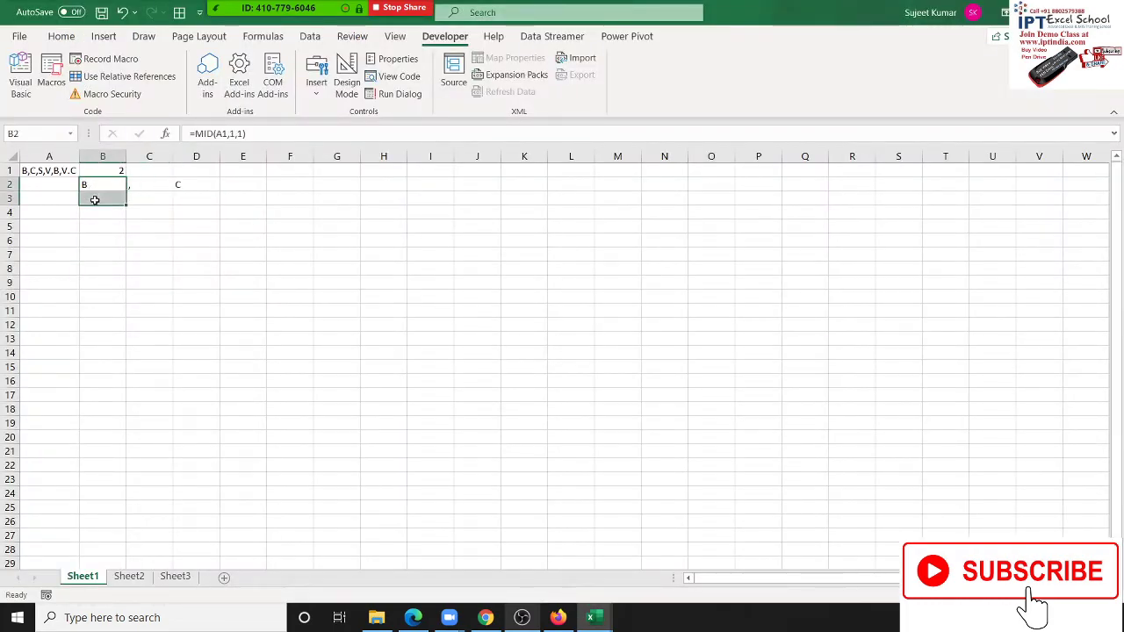
# Highlight the counter increment and CLt = r lines, then select B1 showing =CLt(A1,"B")
pyautogui.hotkey('alt', 'F11')
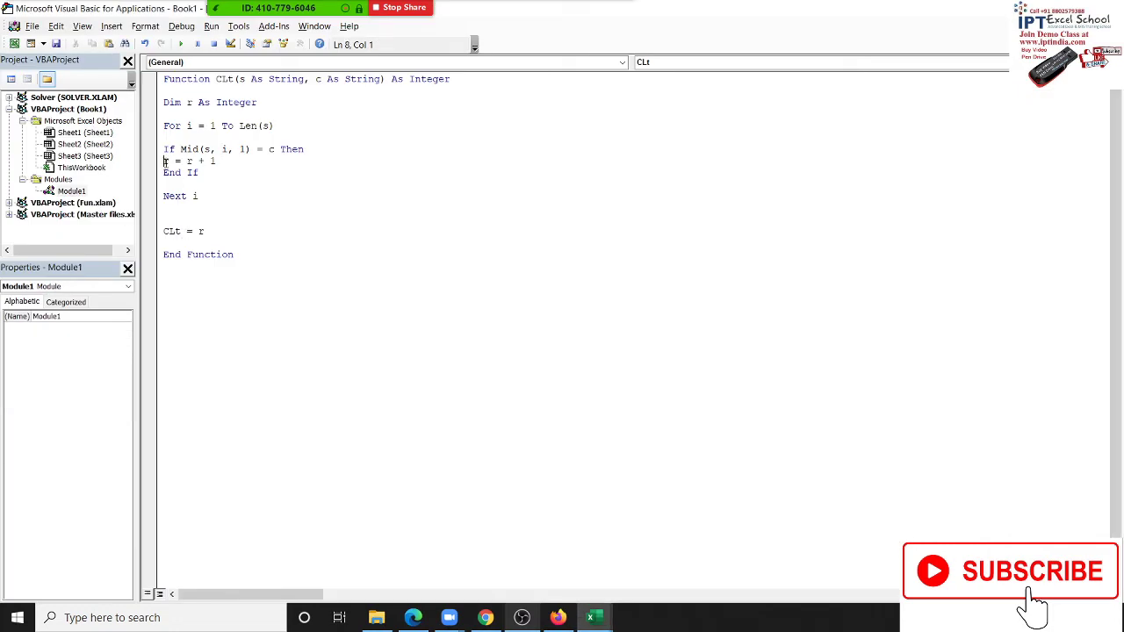
pyautogui.moveTo(165, 161); pyautogui.dragTo(229, 161)
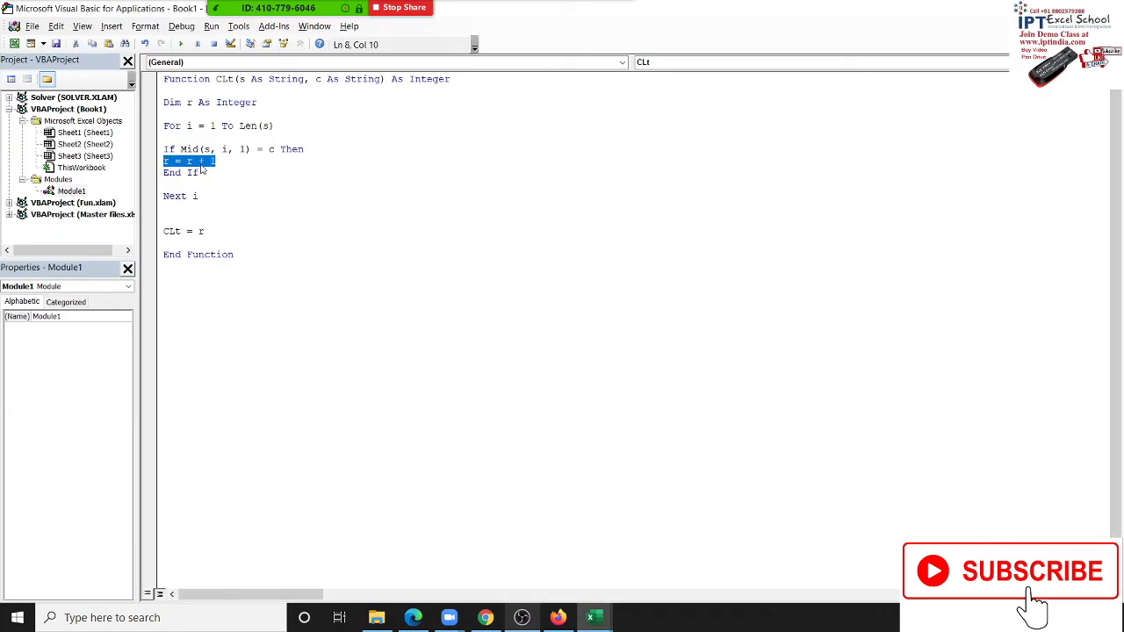
pyautogui.click(190, 161)
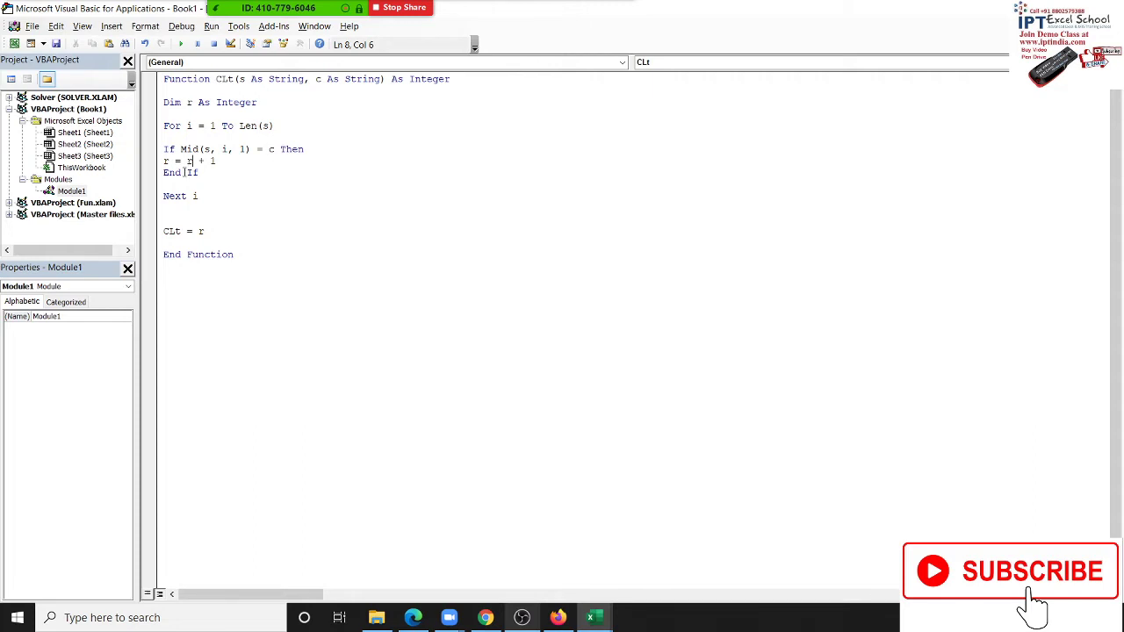
pyautogui.moveTo(171, 161); pyautogui.dragTo(158, 164)
pyautogui.moveTo(208, 231); pyautogui.dragTo(163, 232)
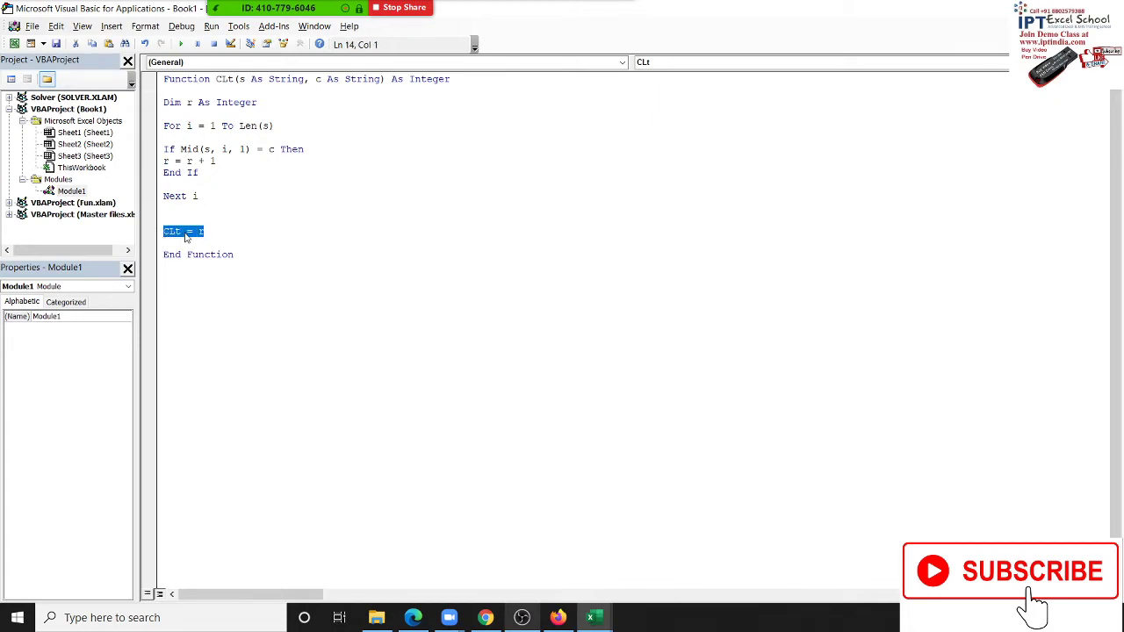
pyautogui.hotkey('alt', 'F11')
pyautogui.click(105, 168)
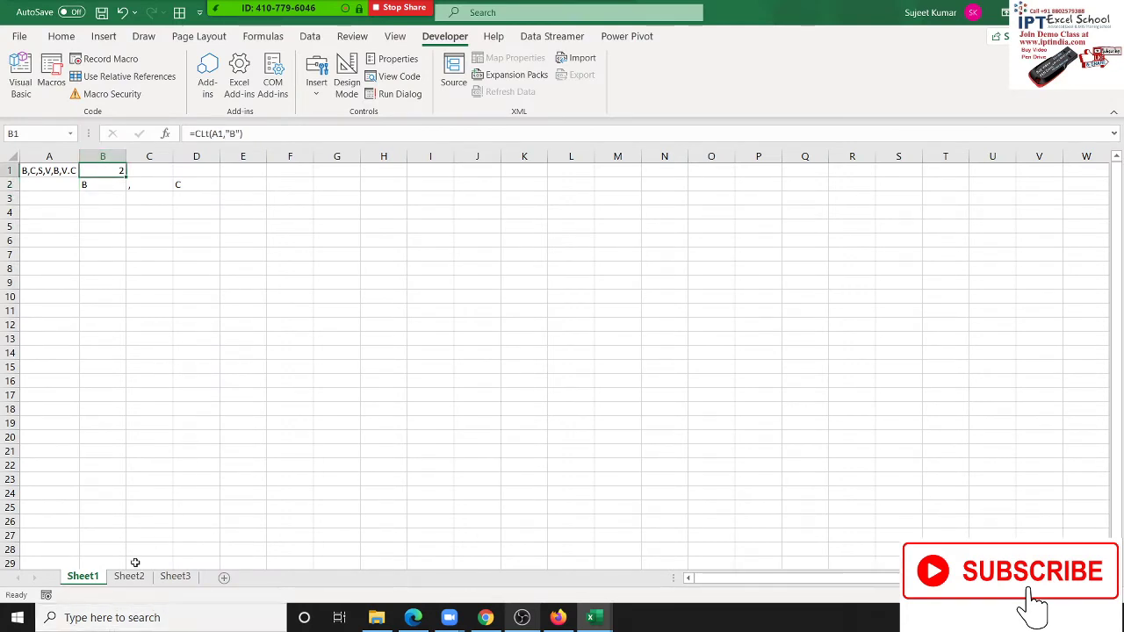
# On Sheet2, enter a Name header and Puja below it, removing a stray bracket
pyautogui.click(132, 578)
pyautogui.write('N')
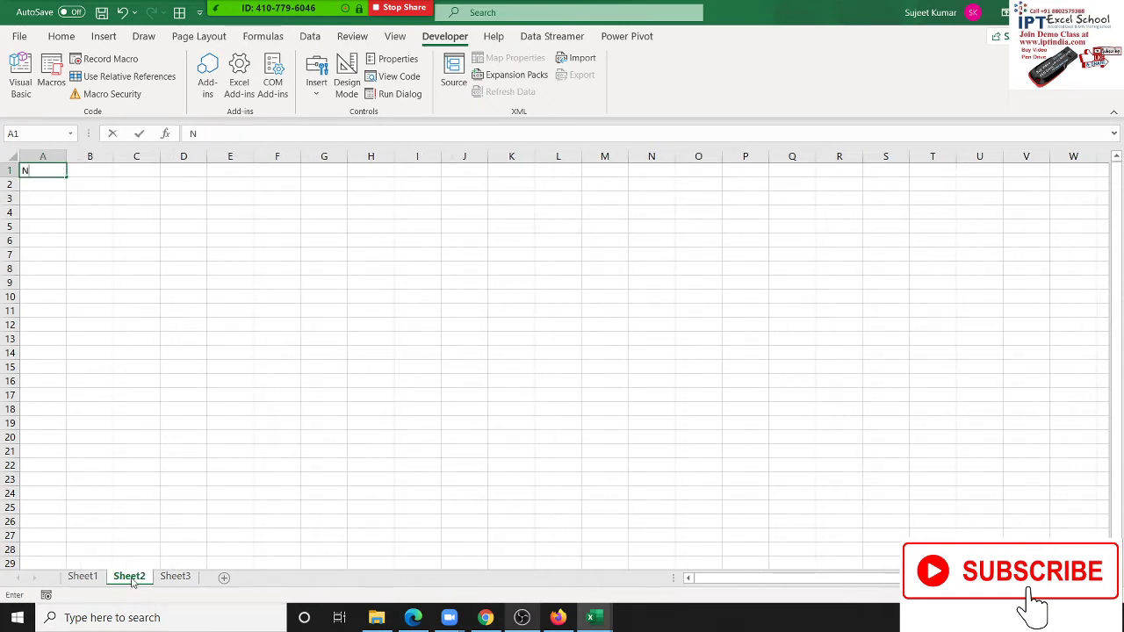
pyautogui.write('ame')
pyautogui.press('Return')
pyautogui.write('Puj')
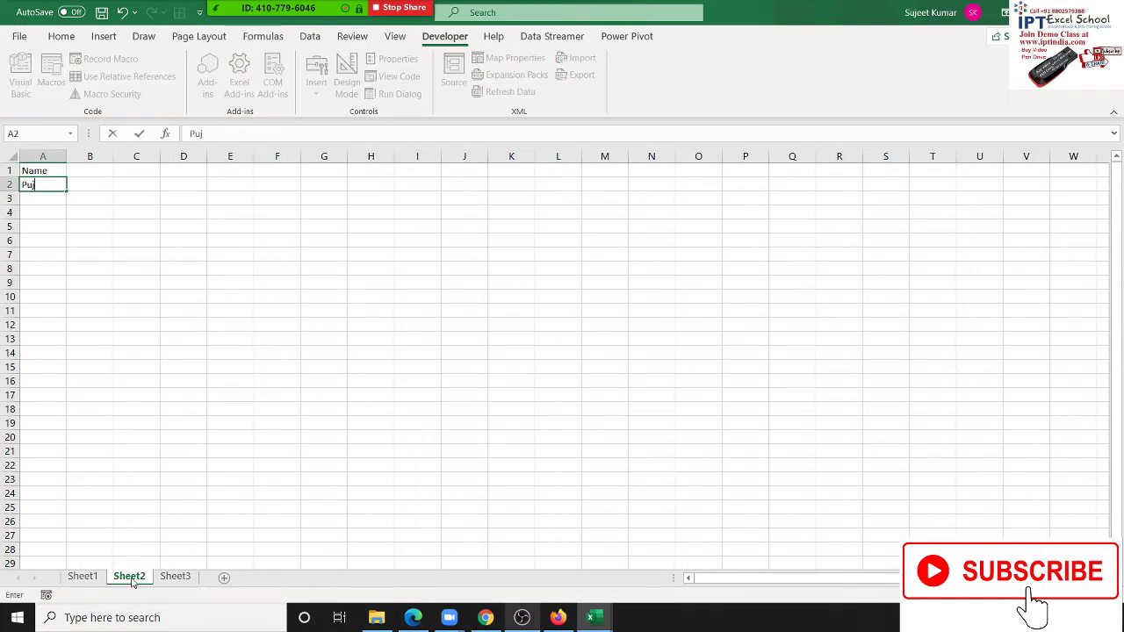
pyautogui.write('a]')
pyautogui.press('Return')
pyautogui.press('Up')
pyautogui.press('F2')
pyautogui.press('BackSpace')
pyautogui.press('Return')
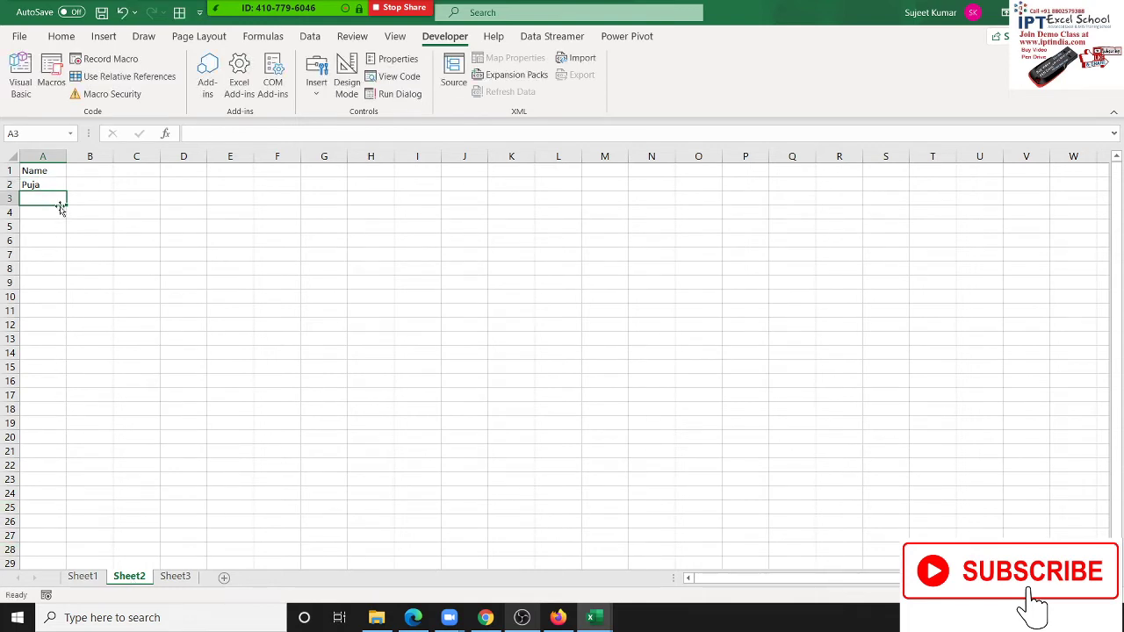
# Fill a series of names down column A to row 48
pyautogui.click(53, 185)
pyautogui.moveTo(66, 205)
pyautogui.mouseDown()
pyautogui.moveTo(76, 521)
pyautogui.moveTo(52, 582)
pyautogui.moveTo(74, 551)
pyautogui.mouseUp()
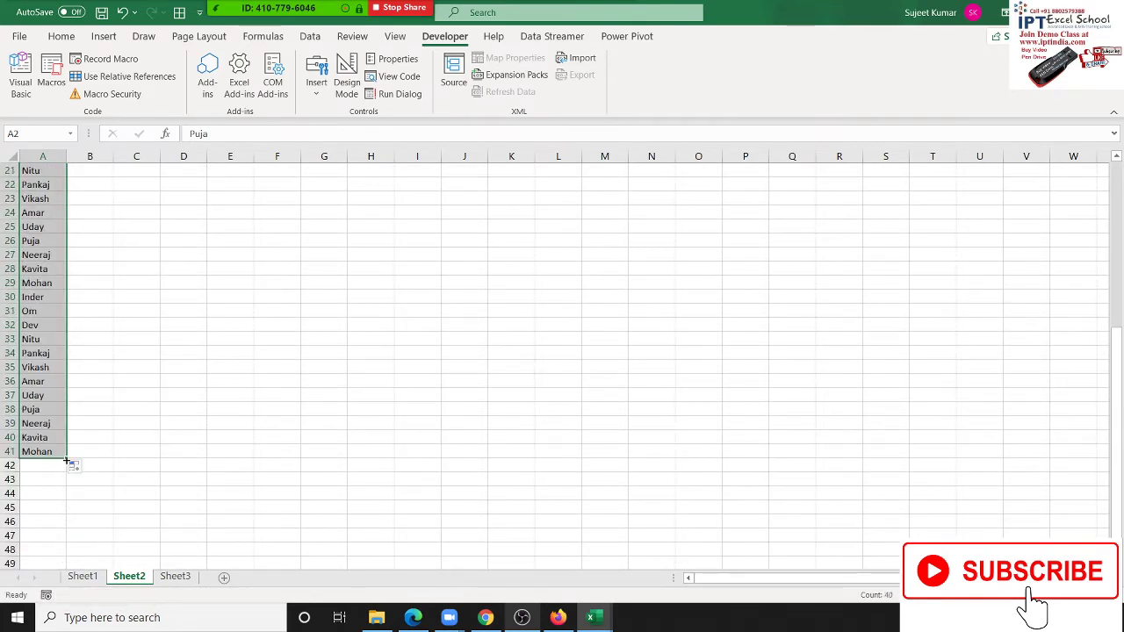
pyautogui.moveTo(66, 468); pyautogui.dragTo(74, 555)
pyautogui.scroll(6, 99, 511)
pyautogui.scroll(1, 99, 511)
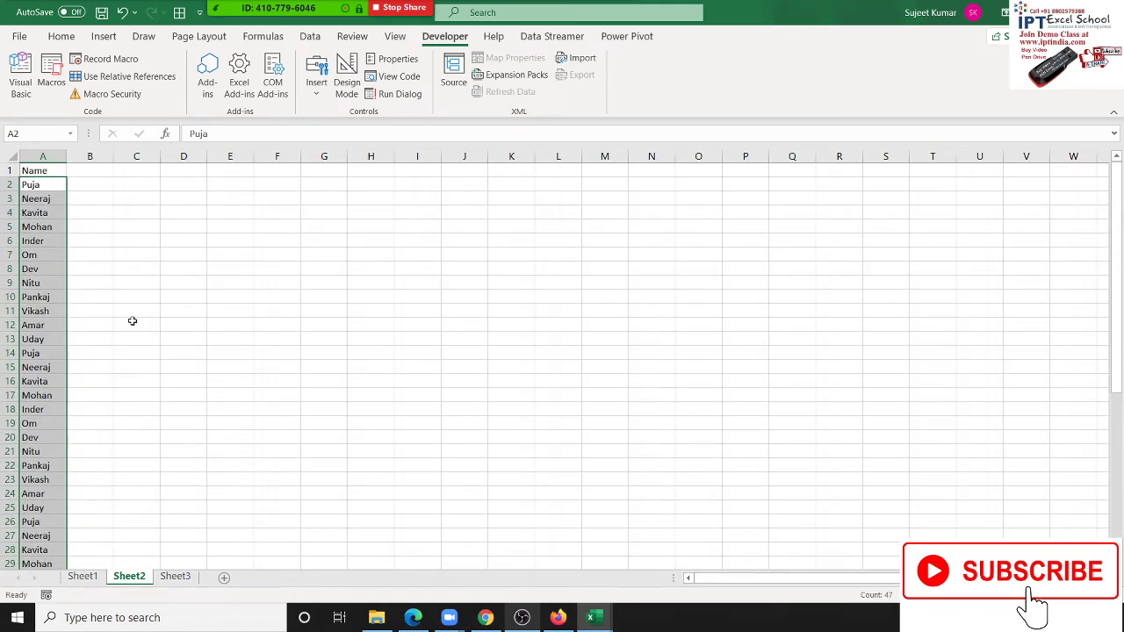
# Add a Sales header in B1 and fill =RANDBETWEEN(10,90) down the column
pyautogui.click(102, 175)
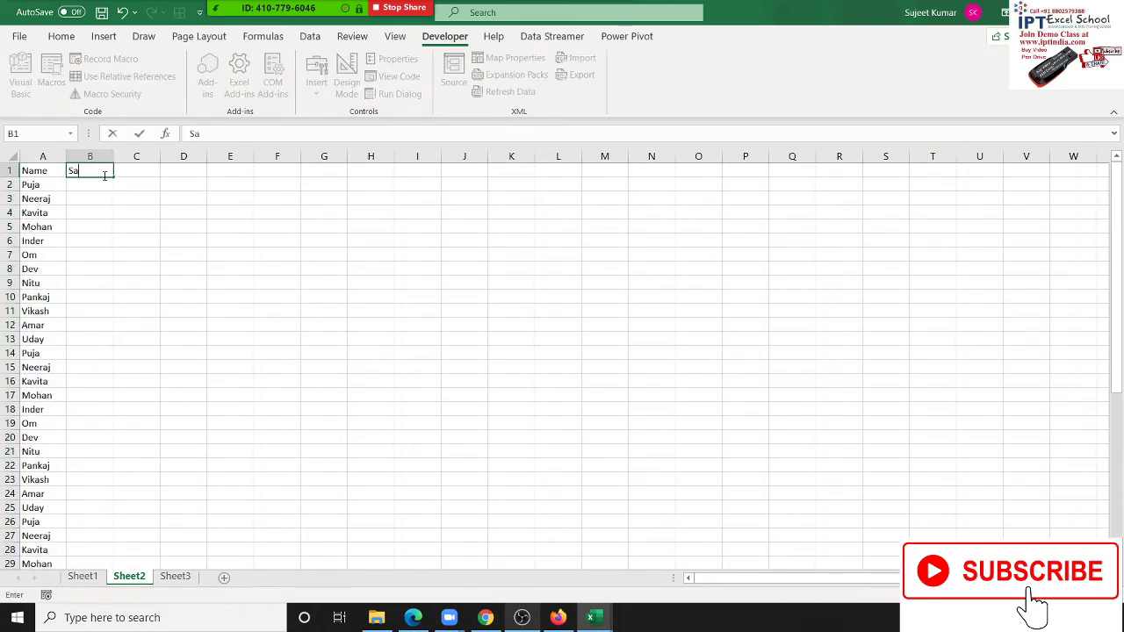
pyautogui.write('Sales')
pyautogui.press('Return')
pyautogui.write('=ra')
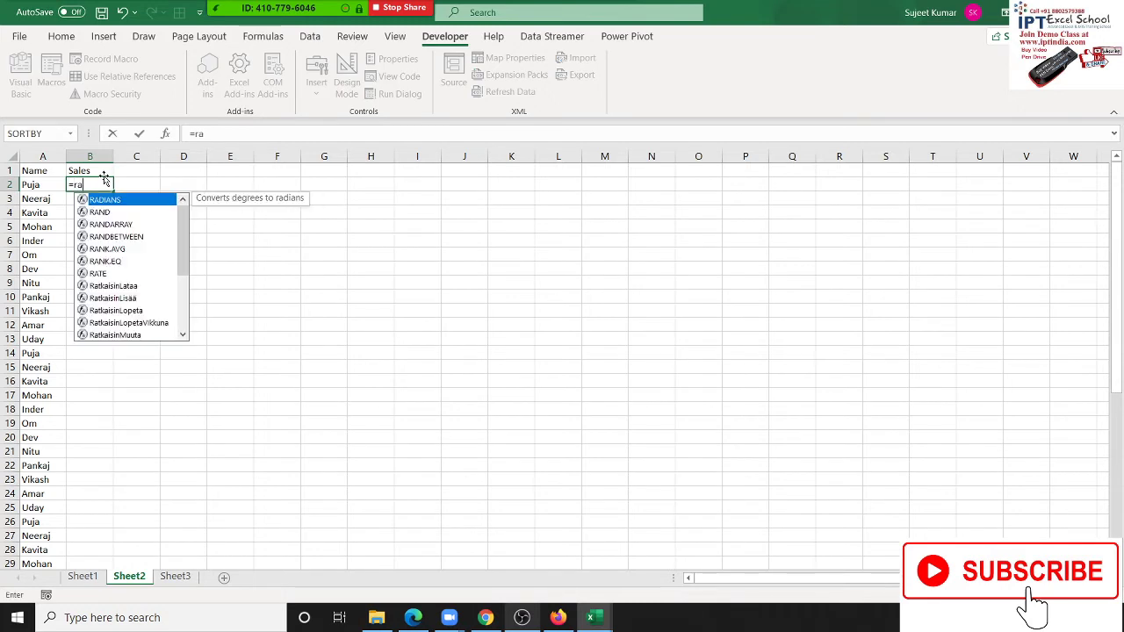
pyautogui.press('Down')
pyautogui.press('Down')
pyautogui.press('Down')
pyautogui.press('Tab')
pyautogui.write('10')
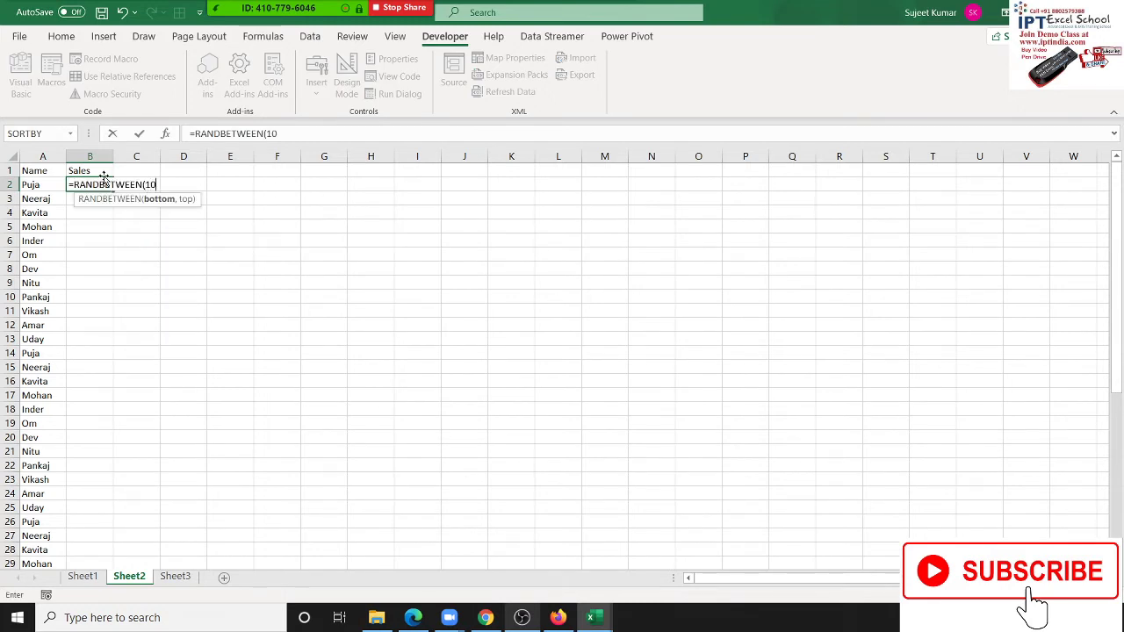
pyautogui.write(',90')
pyautogui.press('Return')
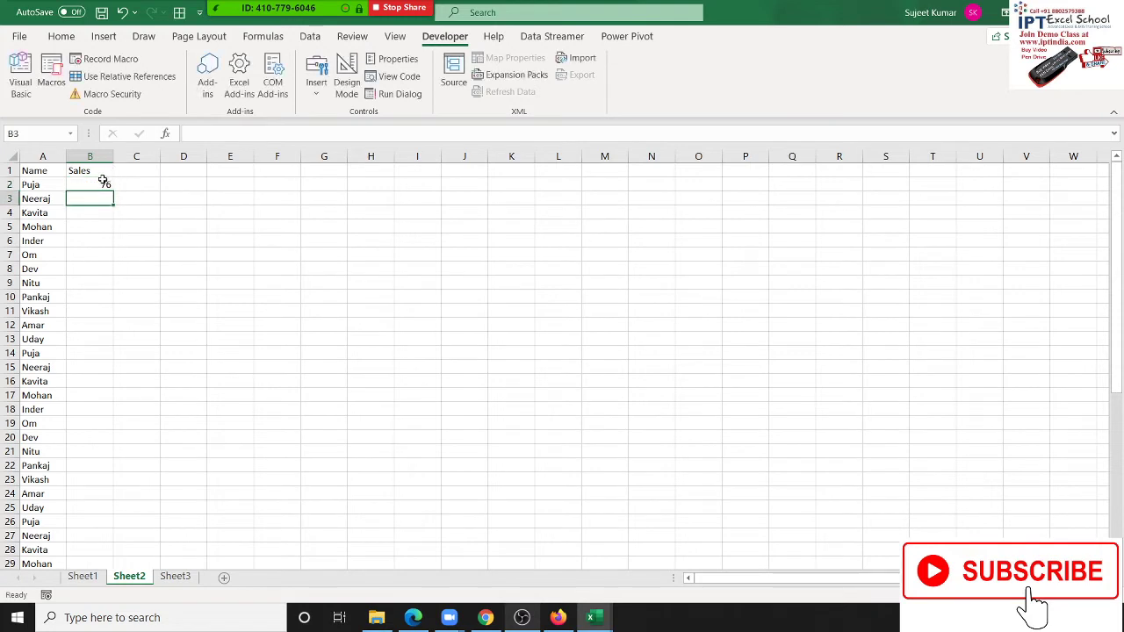
pyautogui.click(104, 185)
pyautogui.doubleClick(113, 192)
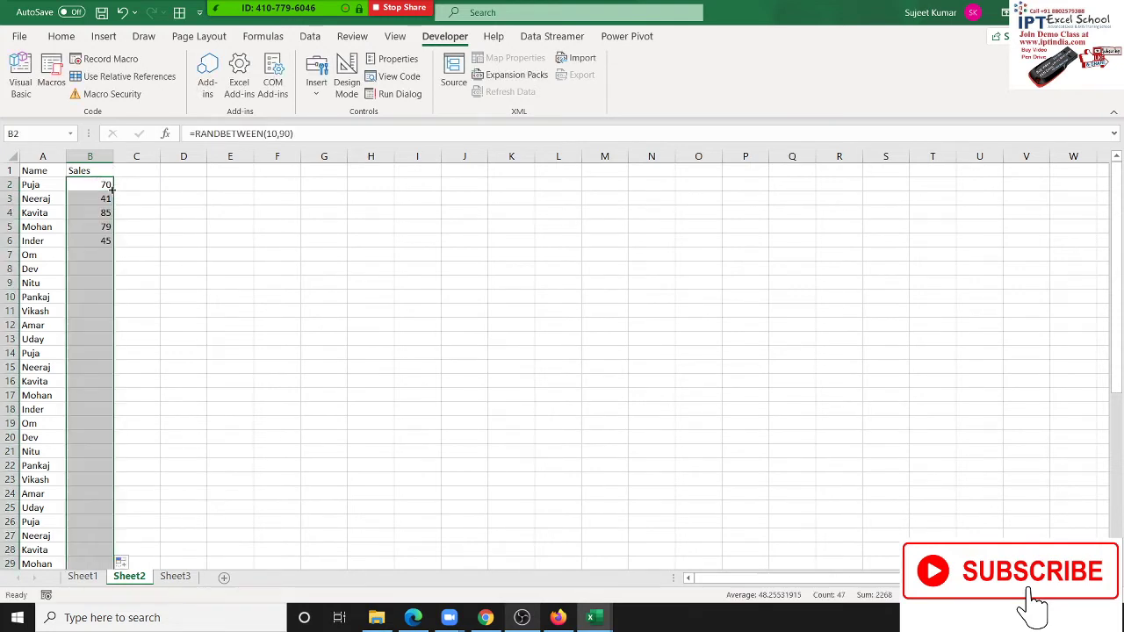
# Copy the Sales figures and paste them back over column B as values
pyautogui.hotkey('ctrl', 'c')
pyautogui.click(61, 36)
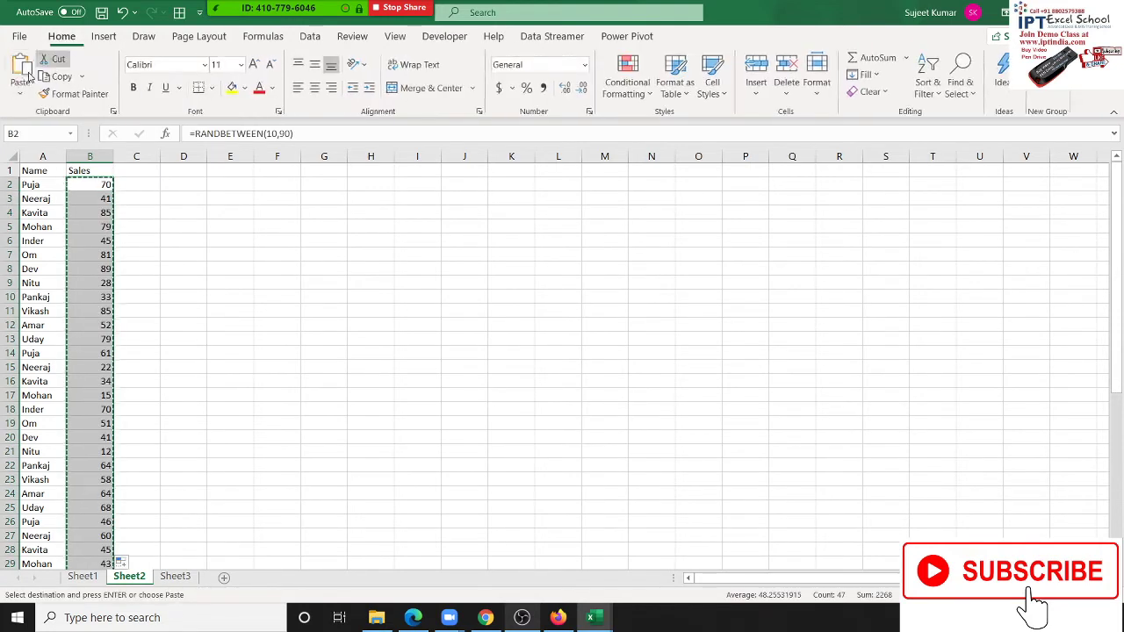
pyautogui.click(17, 98)
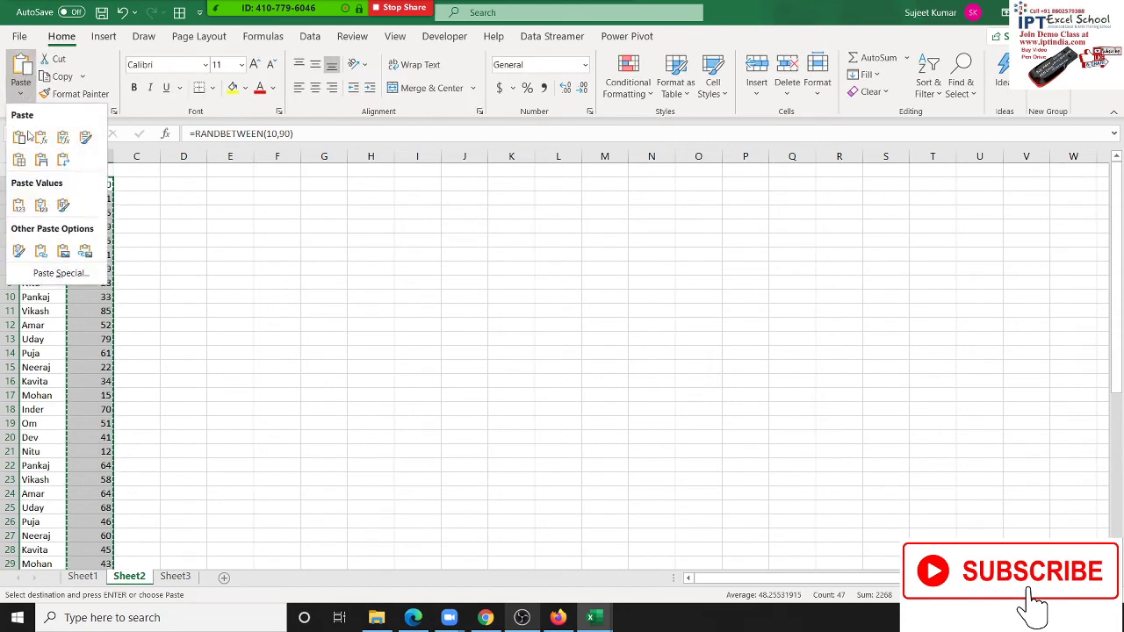
pyautogui.click(18, 206)
pyautogui.click(303, 184)
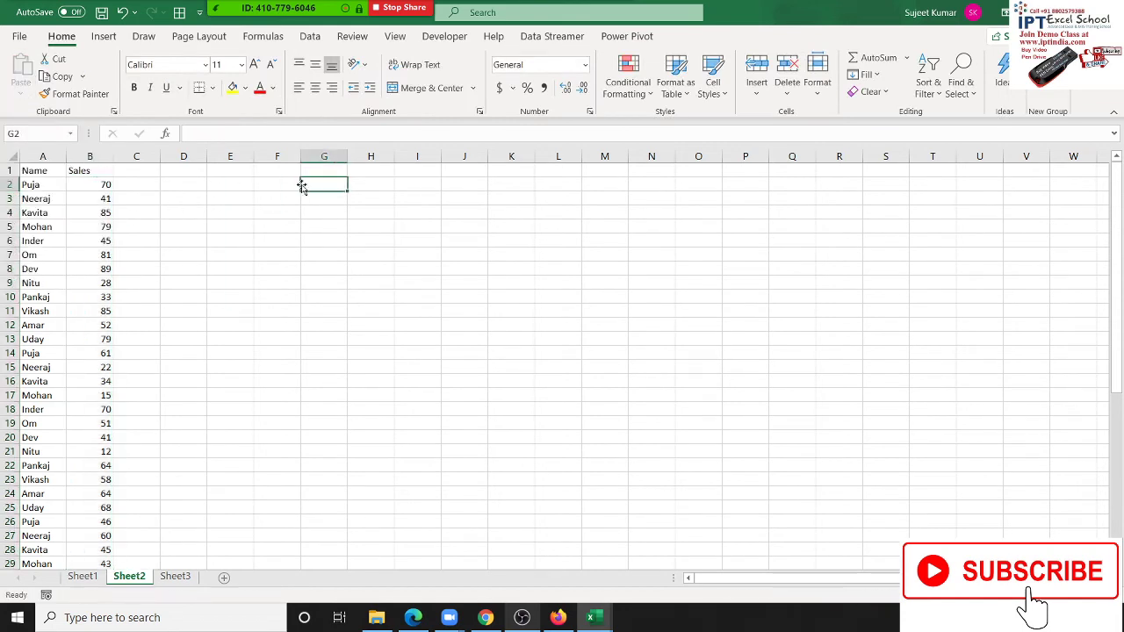
# Type Puja in G2 and begin a VLOOKUP in H2 using G2 as the lookup value
pyautogui.write('Puja')
pyautogui.press('Return')
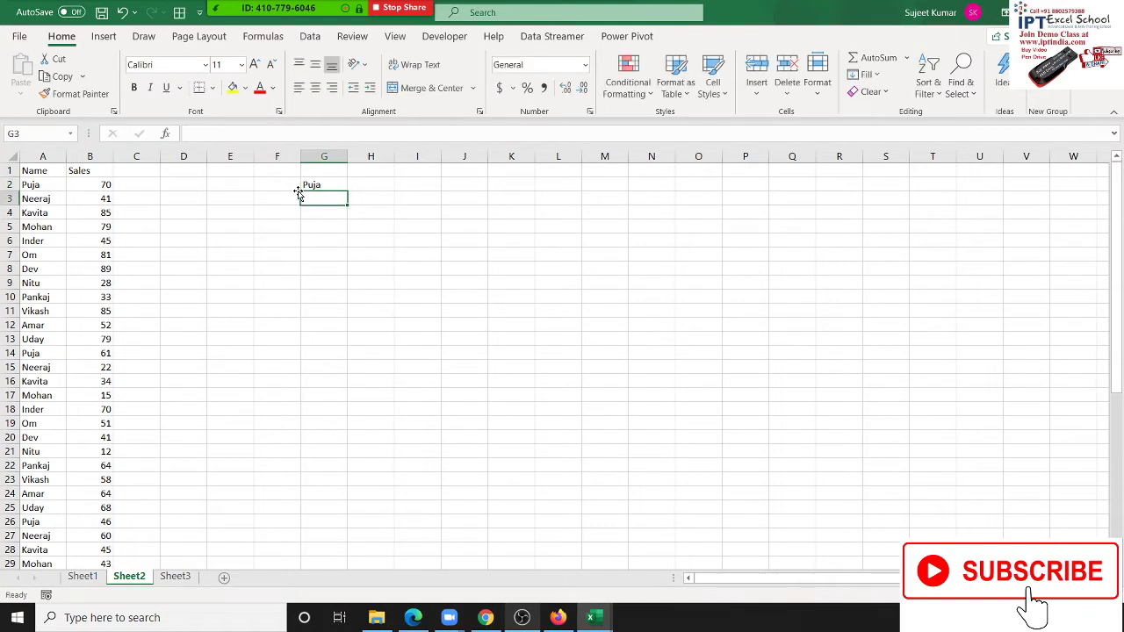
pyautogui.press('Up')
pyautogui.press('Right')
pyautogui.write('=vl')
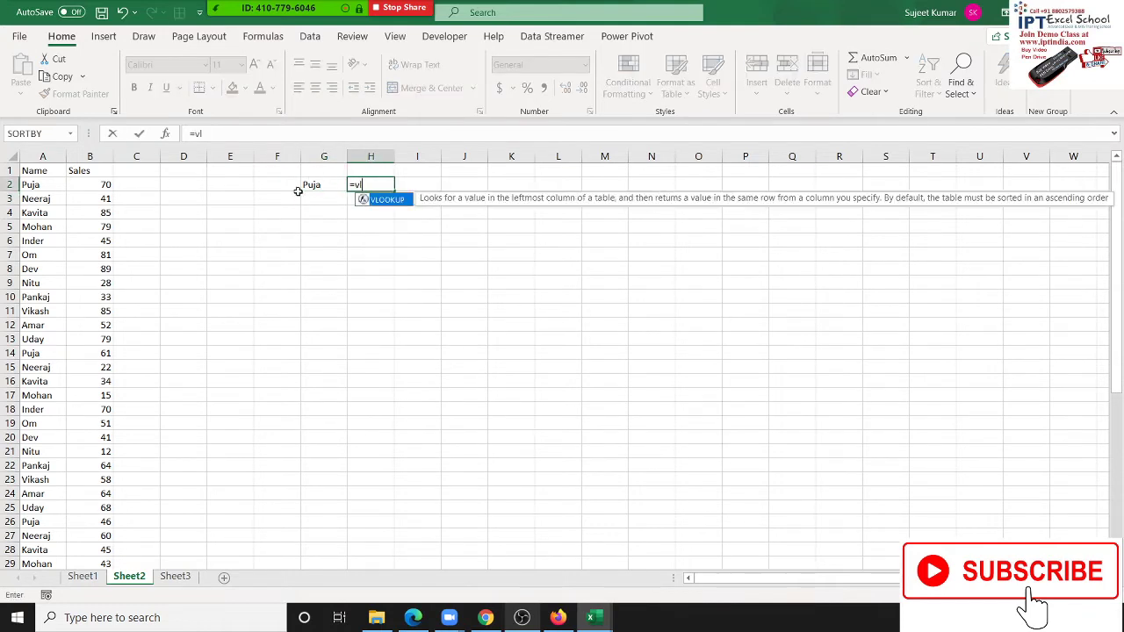
pyautogui.press('Tab')
pyautogui.press('Left')
pyautogui.press('Left')
pyautogui.press('Left')
pyautogui.press('Left')
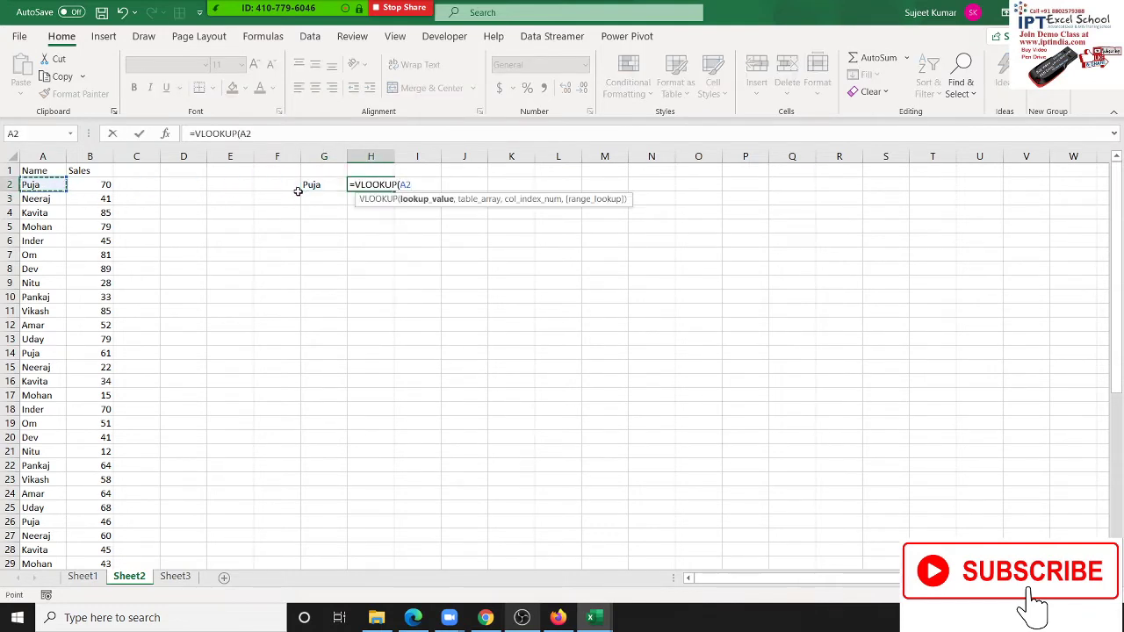
pyautogui.press('Right')
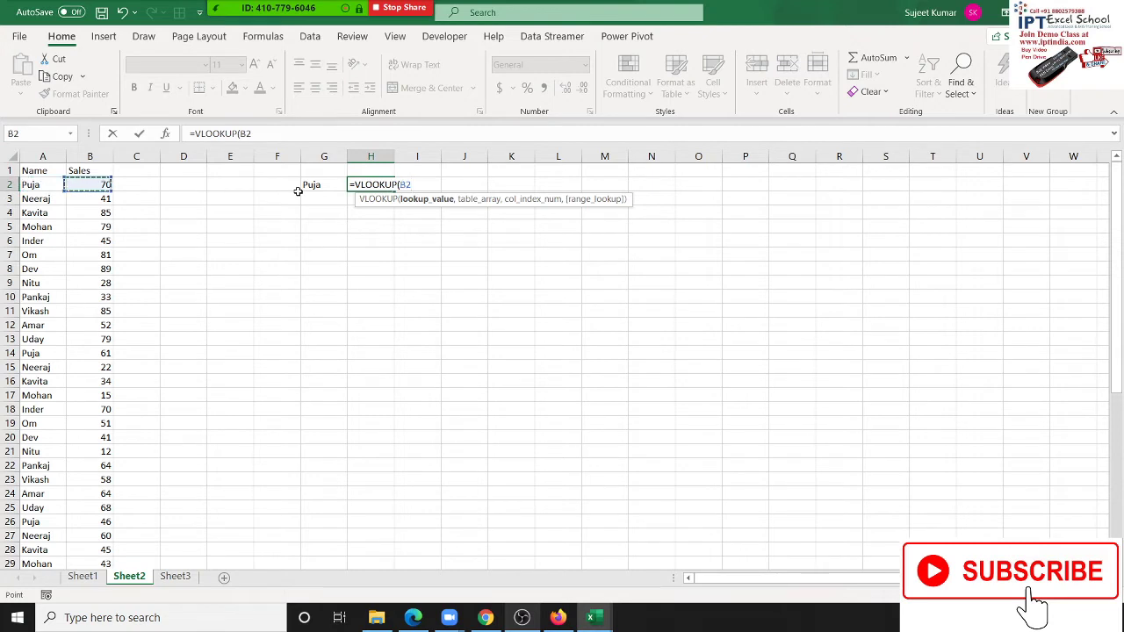
pyautogui.press('Right')
pyautogui.press('Right')
pyautogui.press('Right')
pyautogui.press('Right')
pyautogui.press('Right')
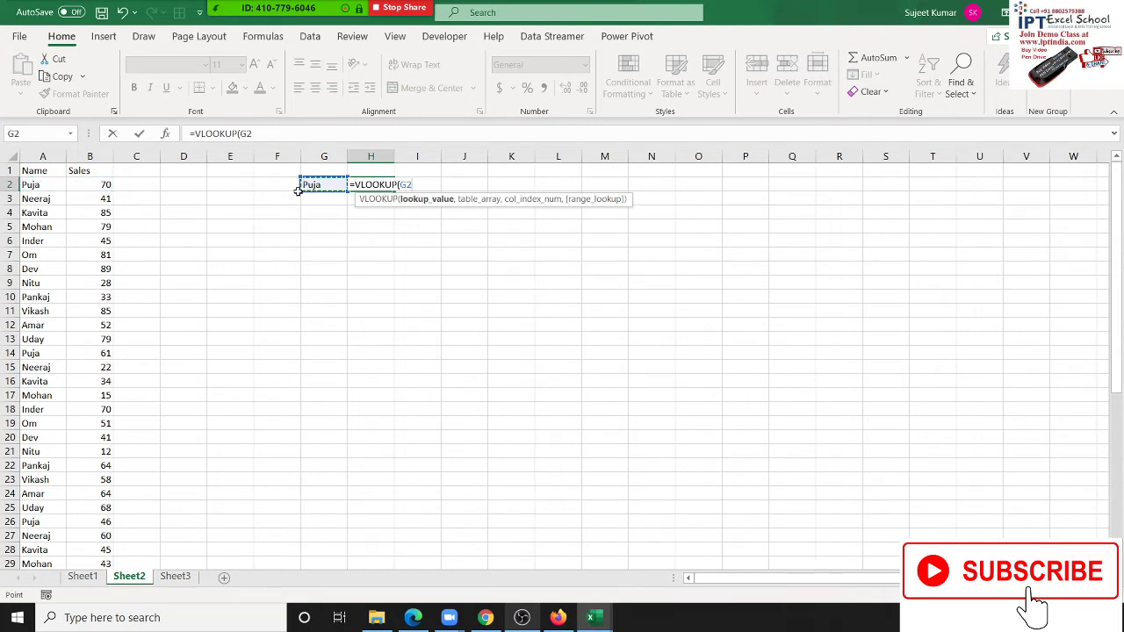
pyautogui.write(',')
# Complete =VLOOKUP(G2,A:B,2,0) in H2, returning Puja's sales of 70
pyautogui.press('Left')
pyautogui.press('Home')
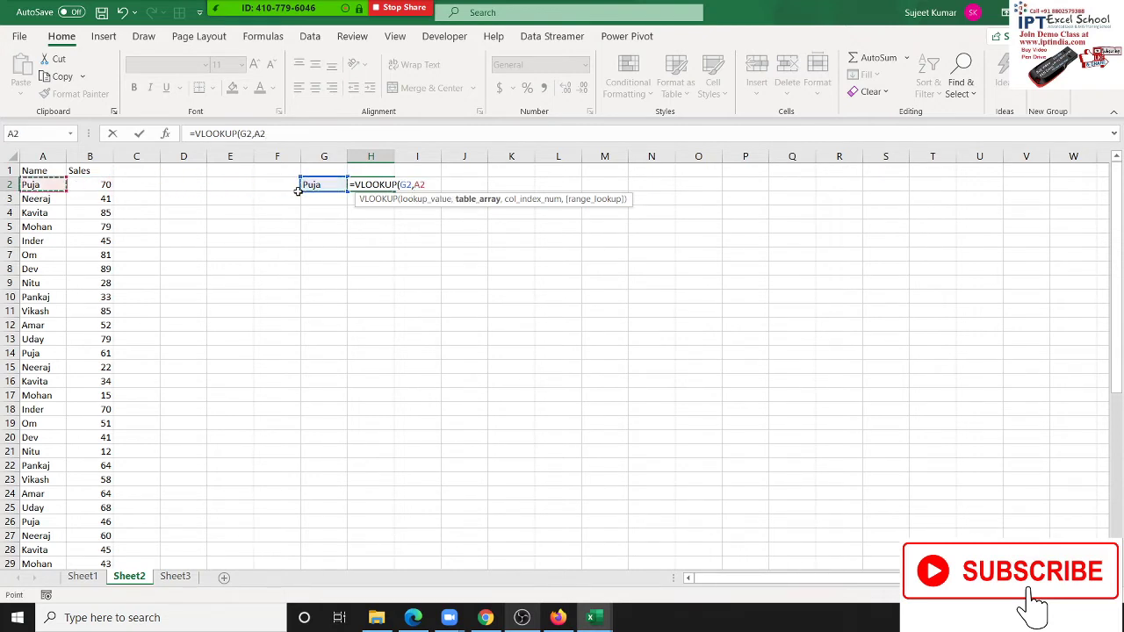
pyautogui.hotkey('ctrl', 'space')
pyautogui.hotkey('shift', 'Right')
pyautogui.write(',')
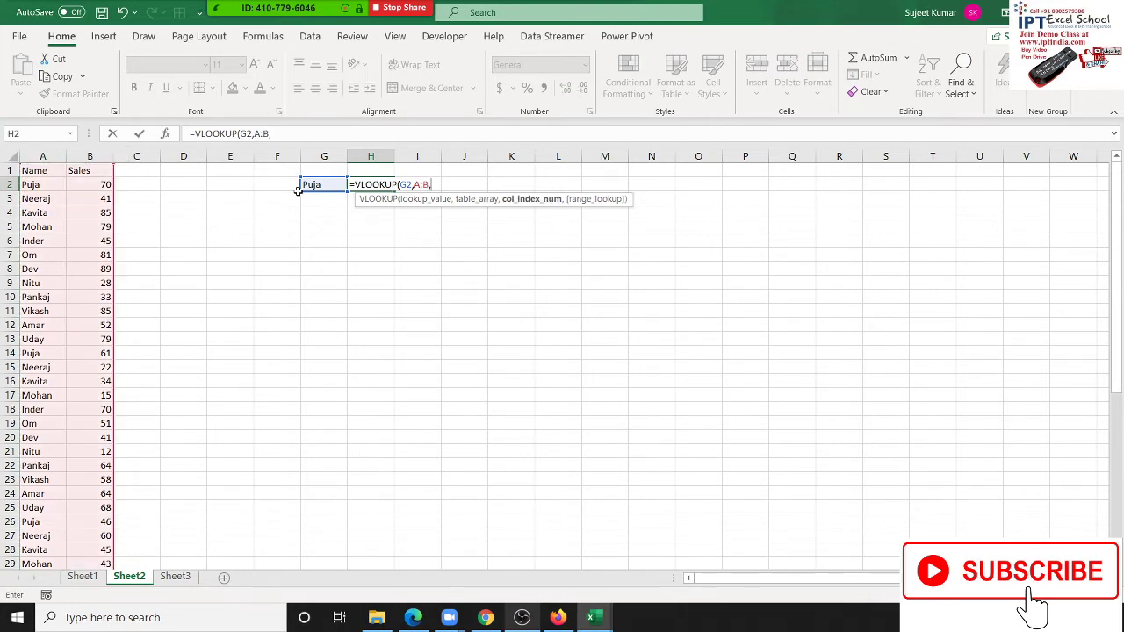
pyautogui.write('2,0')
pyautogui.press('Return')
pyautogui.press('Up')
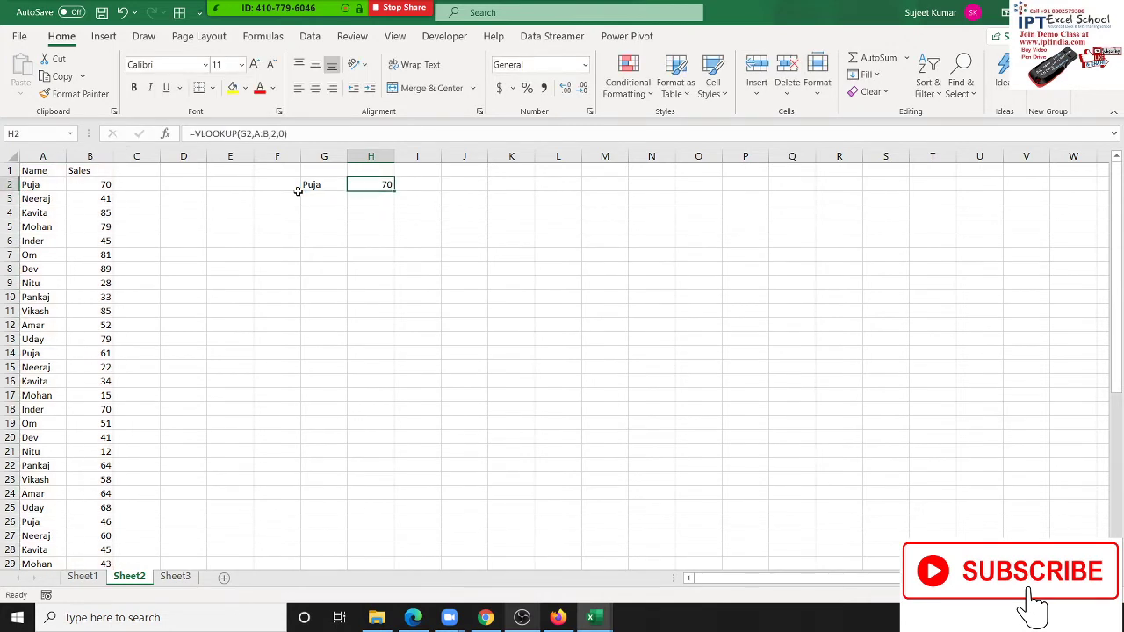
pyautogui.press('Down')
pyautogui.press('Up')
# Enter the target text 70,61,46, Puja's three sales, in H3
pyautogui.press('Down')
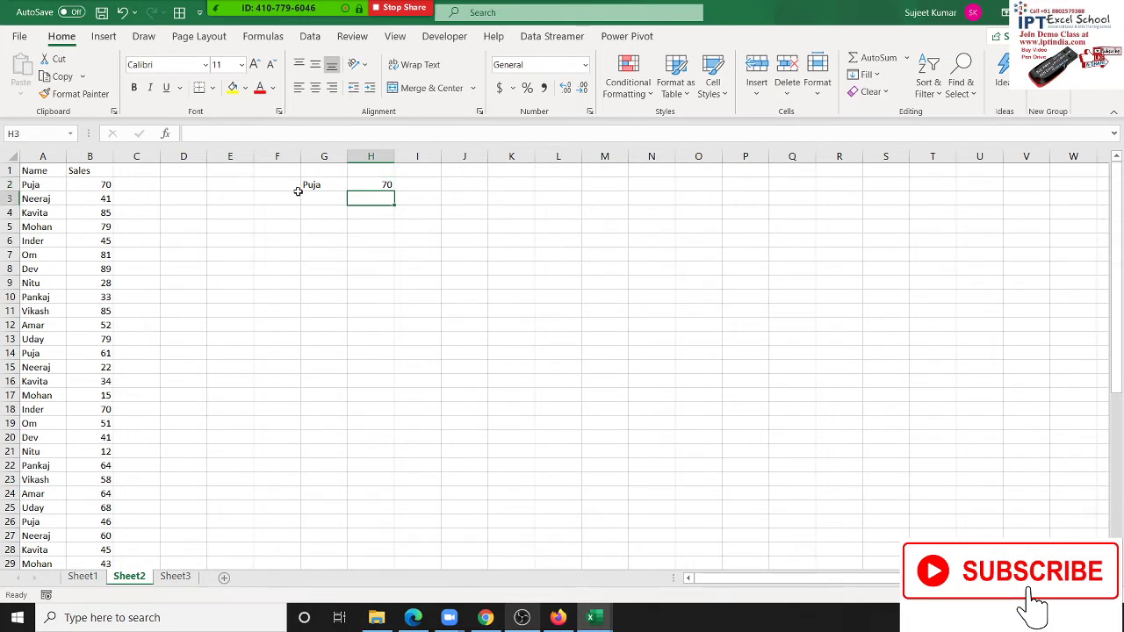
pyautogui.press('Up')
pyautogui.press('Down')
pyautogui.write('70,6')
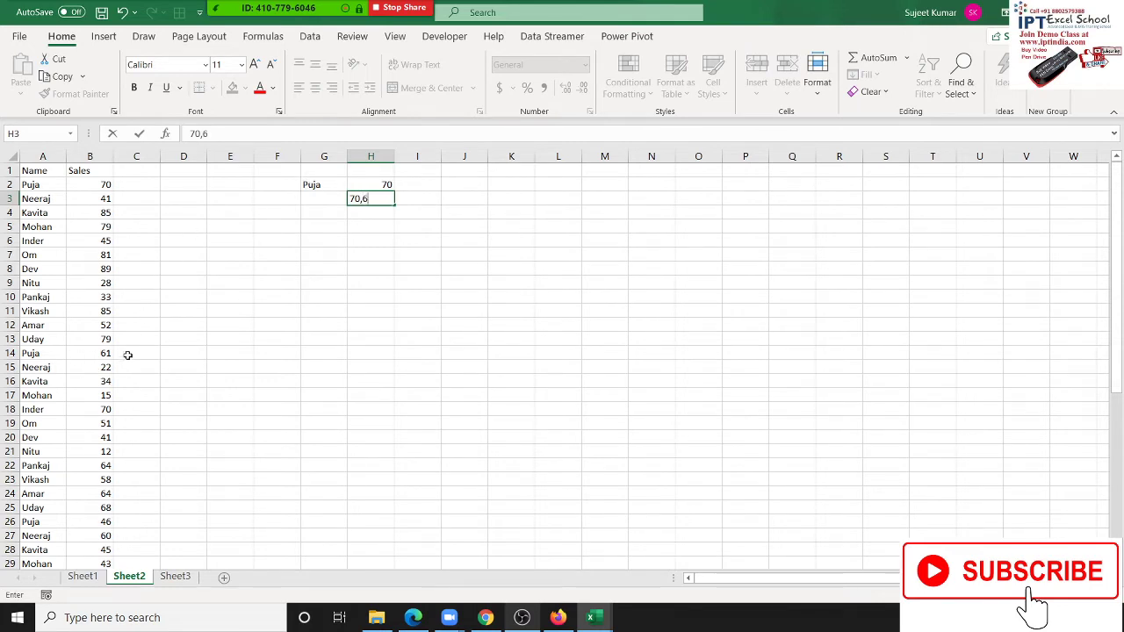
pyautogui.write('1,')
pyautogui.write('46')
pyautogui.press('BackSpace')
pyautogui.press('Return')
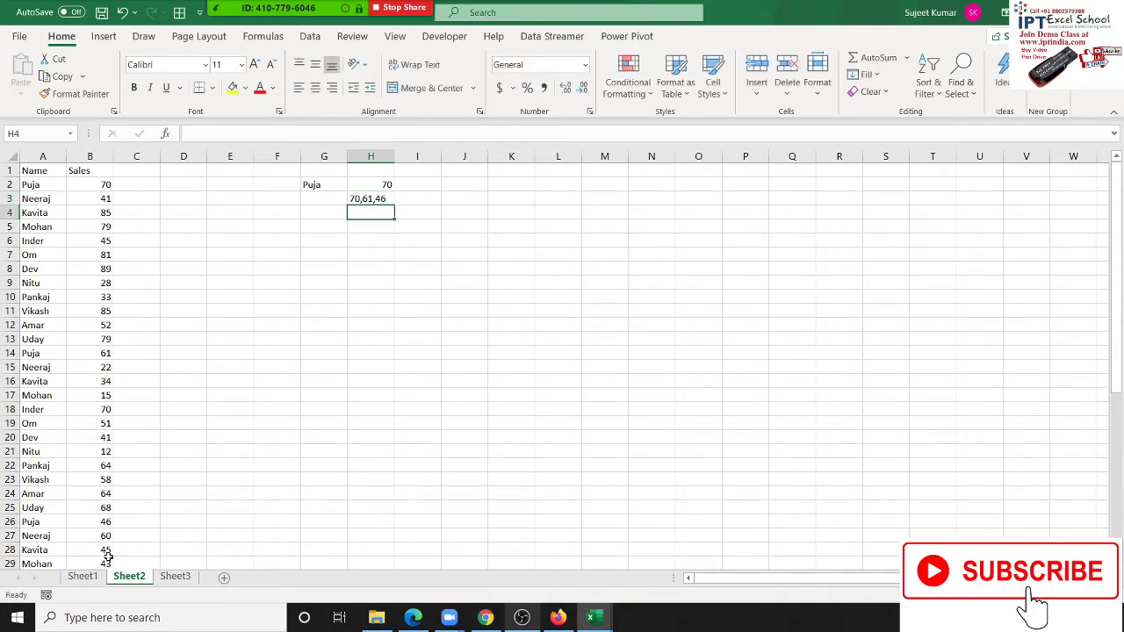
# In the VBA editor, type 'function ALookup(' on a new line below CLt's End Function
pyautogui.hotkey('alt', 'F11')
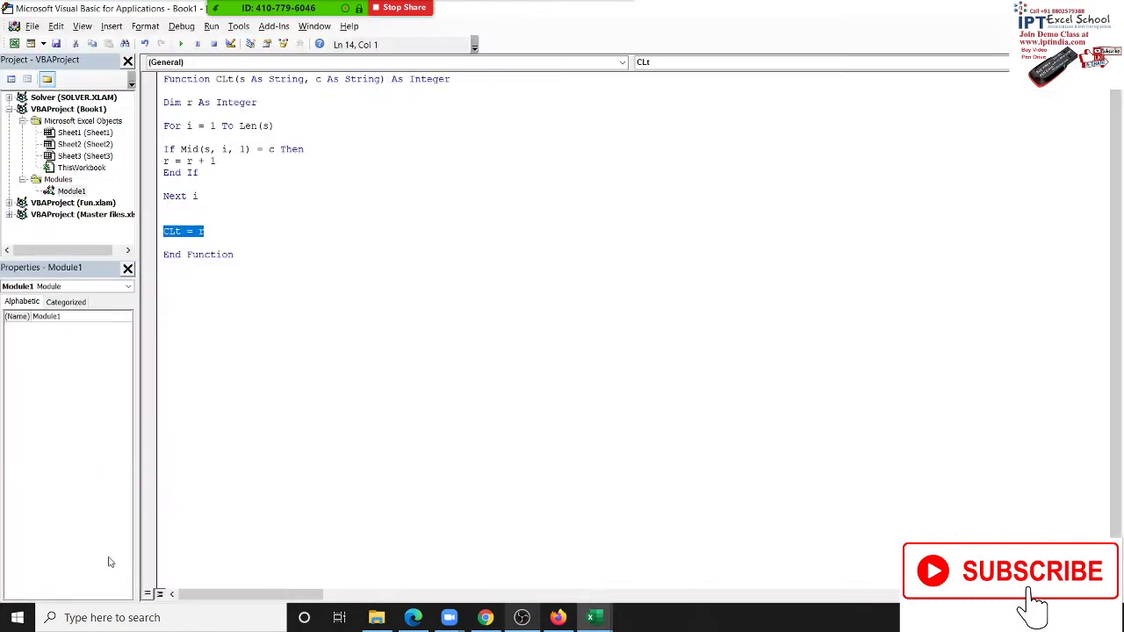
pyautogui.click(218, 345)
pyautogui.write('fu')
pyautogui.write('nct')
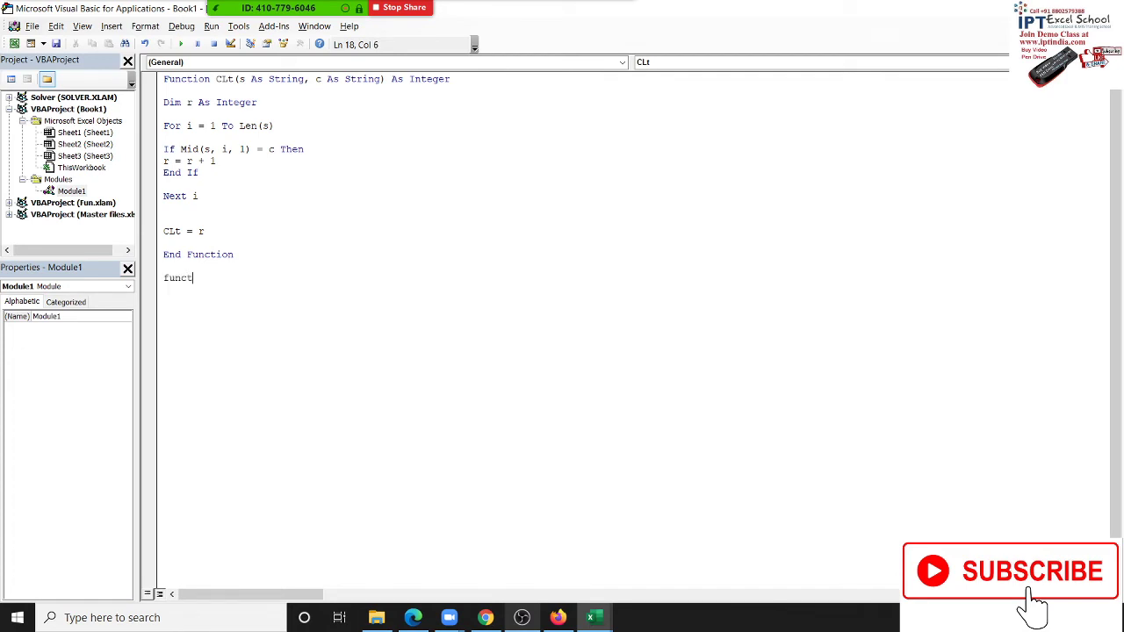
pyautogui.write('ion')
pyautogui.write(' AL')
pyautogui.write('ookup')
pyautogui.write('(')
pyautogui.hotkey('alt', 'F11')
pyautogui.click(31, 184)
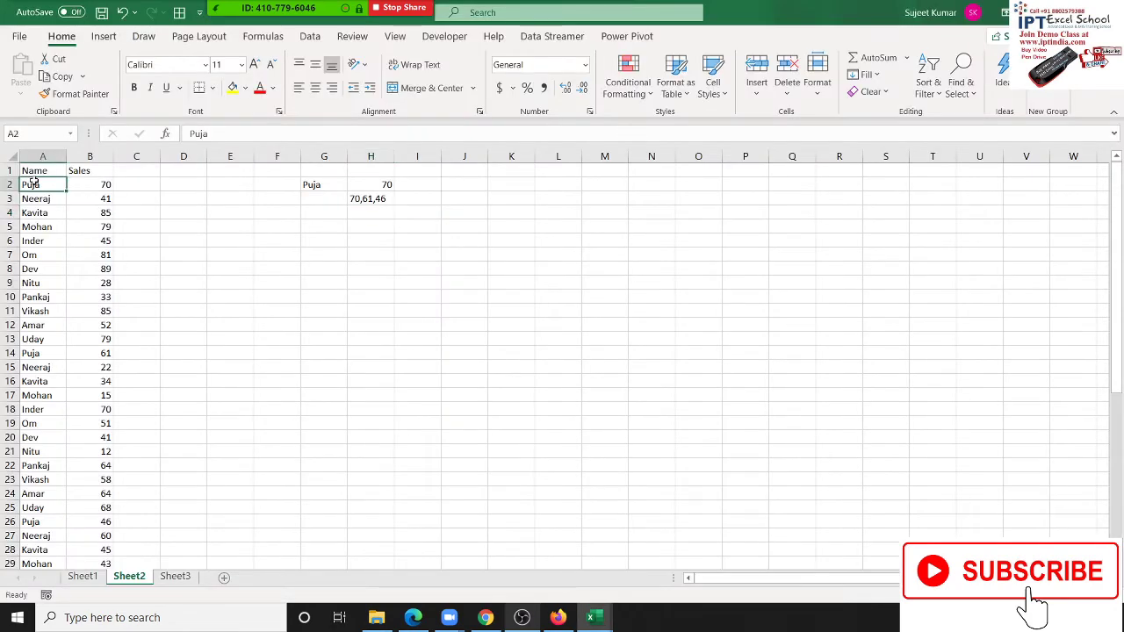
pyautogui.hotkey('ctrl', 'shift', 'Down')
pyautogui.hotkey('ctrl', 'shift', 'Up')
pyautogui.click(31, 185)
pyautogui.hotkey('ctrl', 'shift', 'Down')
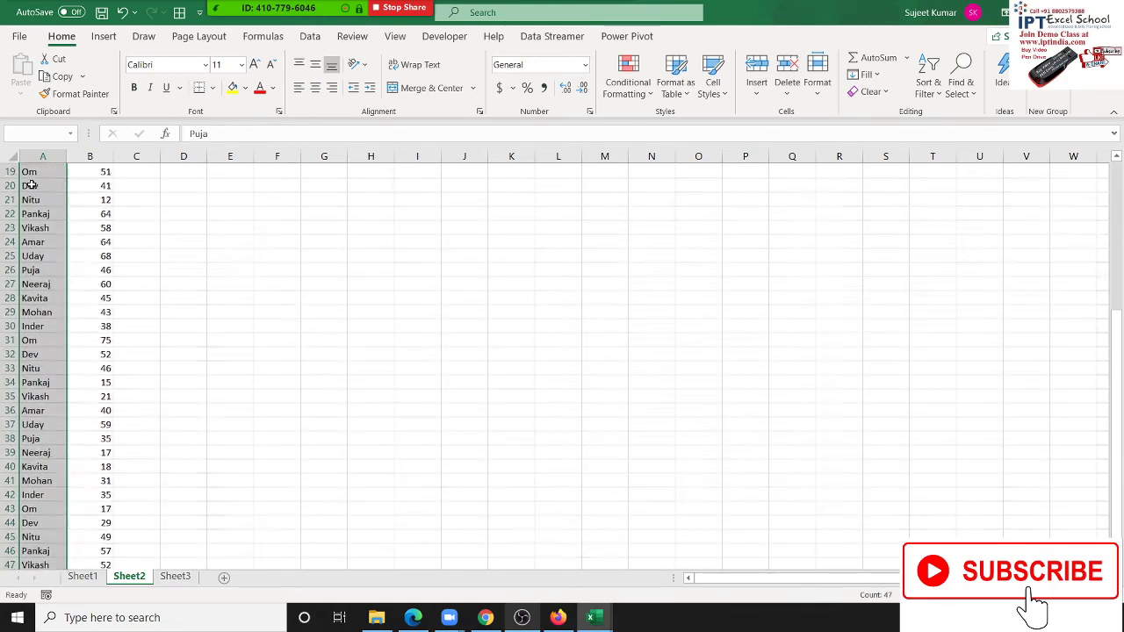
pyautogui.hotkey('ctrl', 'Up')
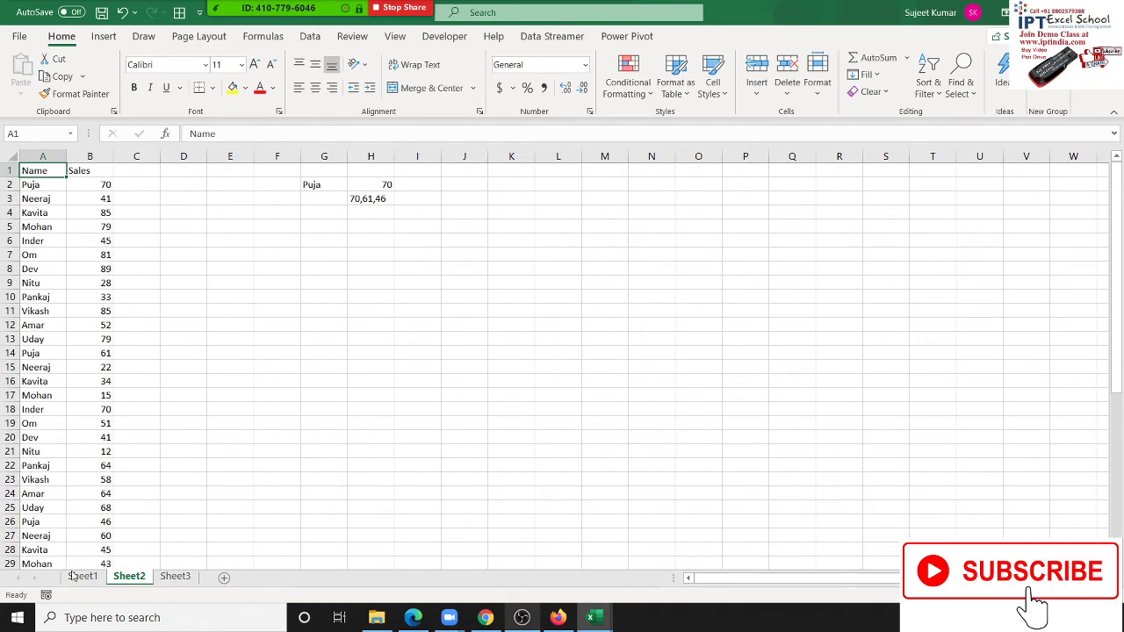
pyautogui.click(83, 576)
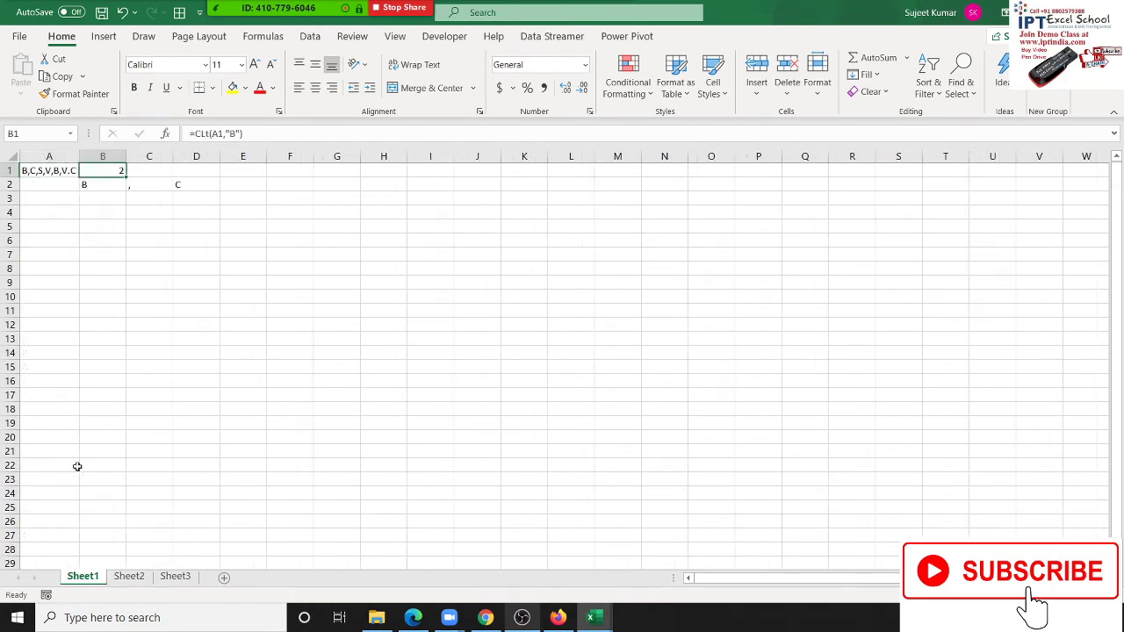
pyautogui.click(52, 171)
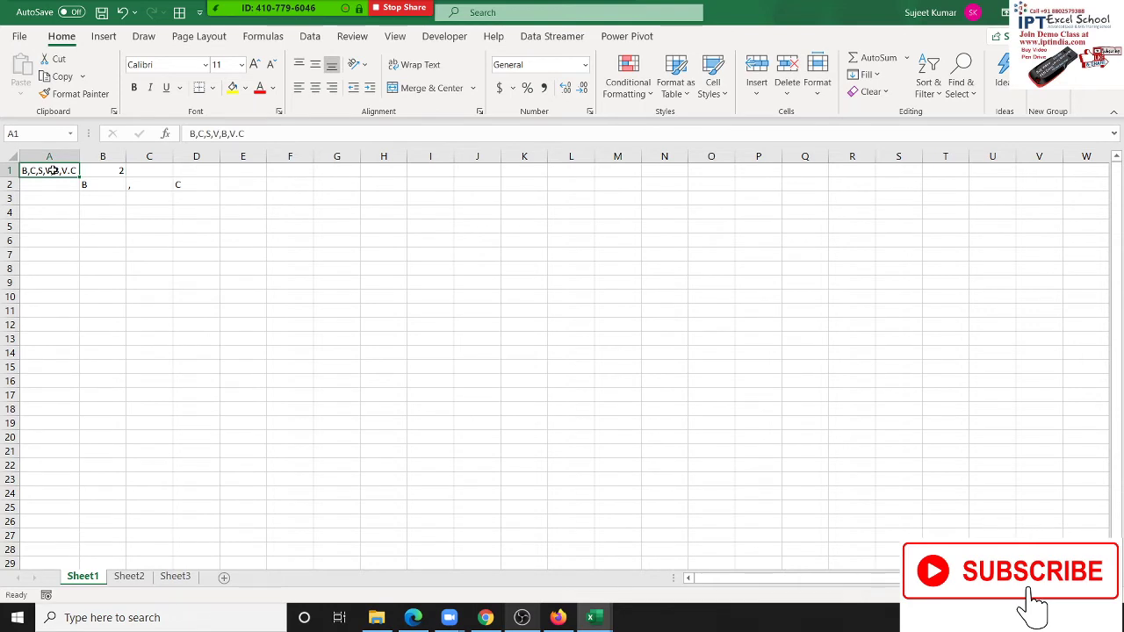
pyautogui.click(139, 577)
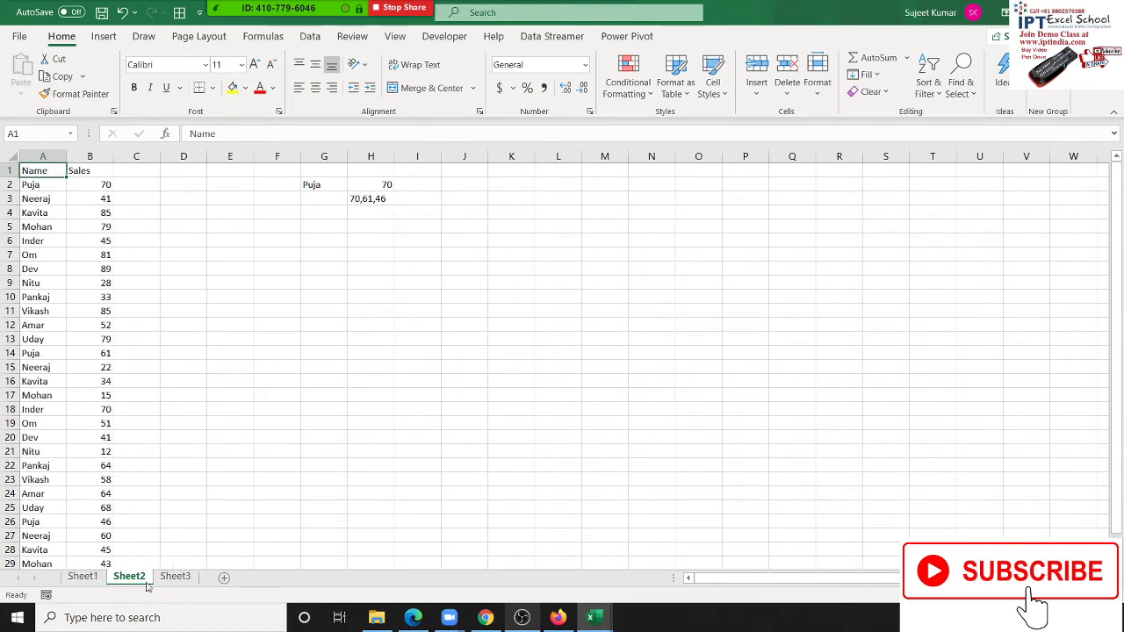
pyautogui.press('Down')
pyautogui.hotkey('ctrl', 'shift', 'Down')
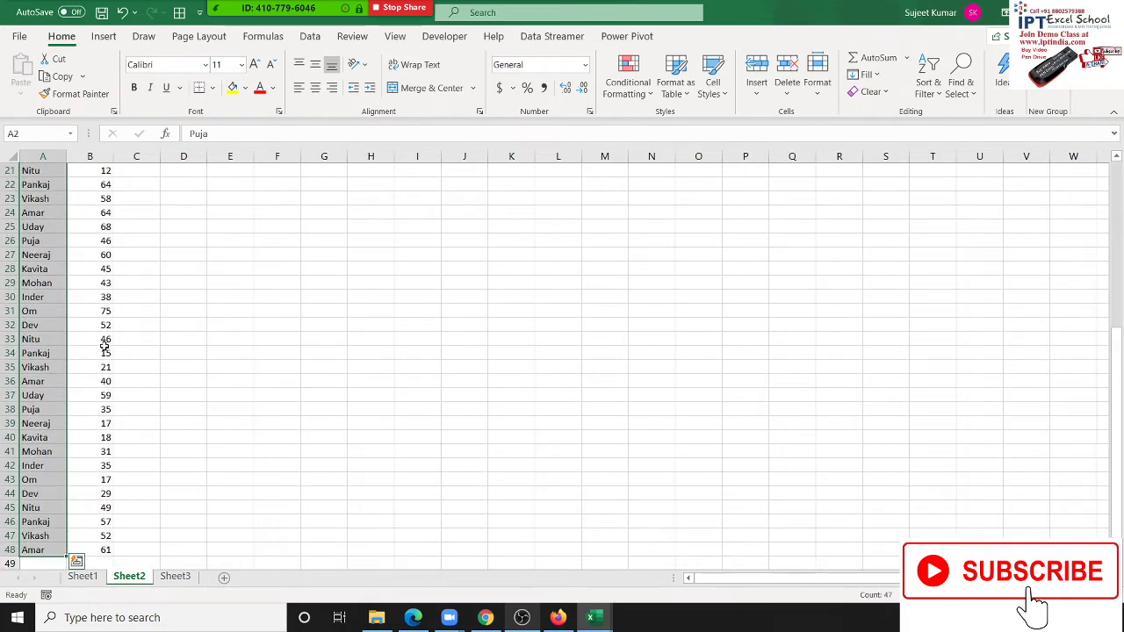
pyautogui.hotkey('ctrl', 'Home')
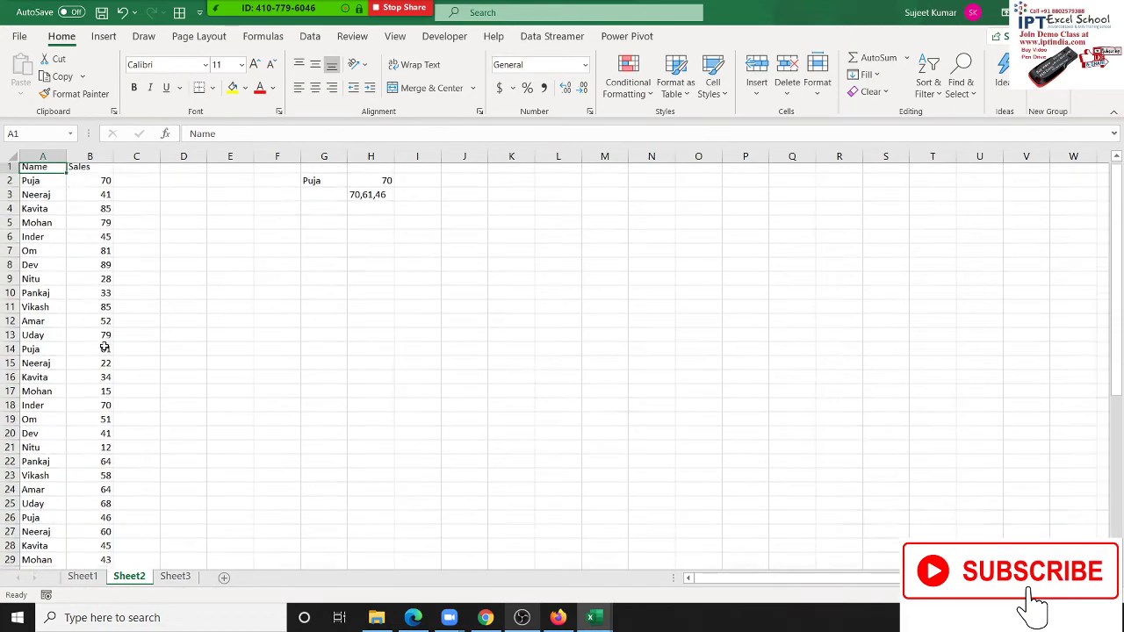
pyautogui.press('alt')
# Enter the ALookup parameters v As Variant and r As Range
pyautogui.hotkey('alt', 'F11')
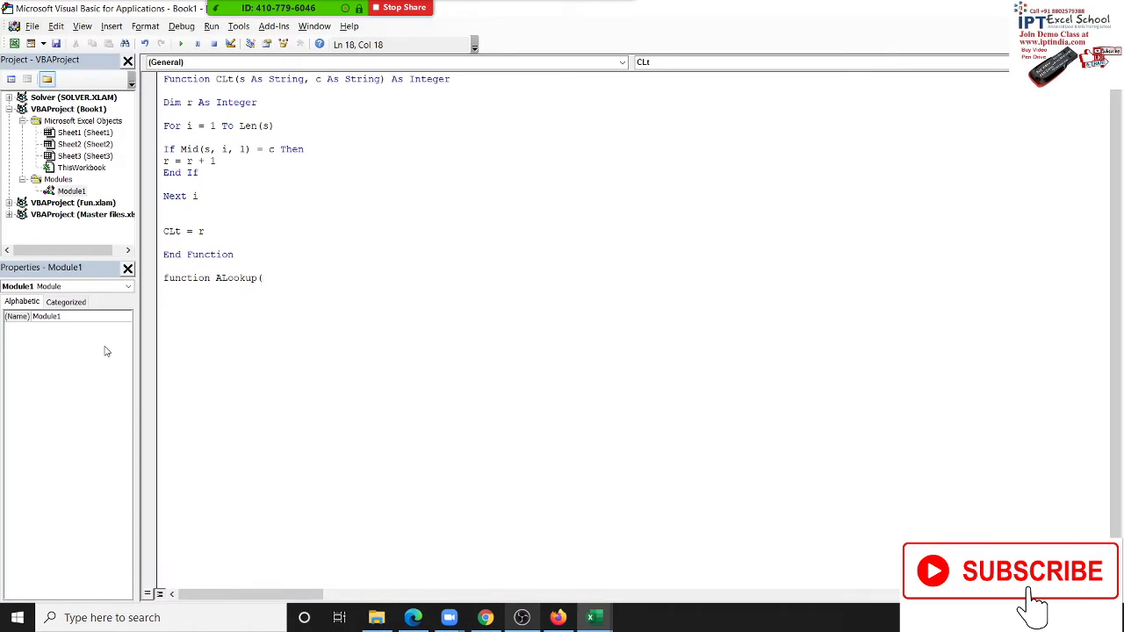
pyautogui.write('r ')
pyautogui.write('as ra')
pyautogui.press('Tab')
pyautogui.write('m')
pyautogui.press('Insert')
pyautogui.press('BackSpace')
pyautogui.press('BackSpace')
pyautogui.press('BackSpace')
pyautogui.press('BackSpace')
pyautogui.press('BackSpace')
pyautogui.press('BackSpace')
pyautogui.press('BackSpace')
pyautogui.press('BackSpace')
pyautogui.press('BackSpace')
pyautogui.press('BackSpace')
pyautogui.press('BackSpace')
pyautogui.press('BackSpace')
pyautogui.write('v as ')
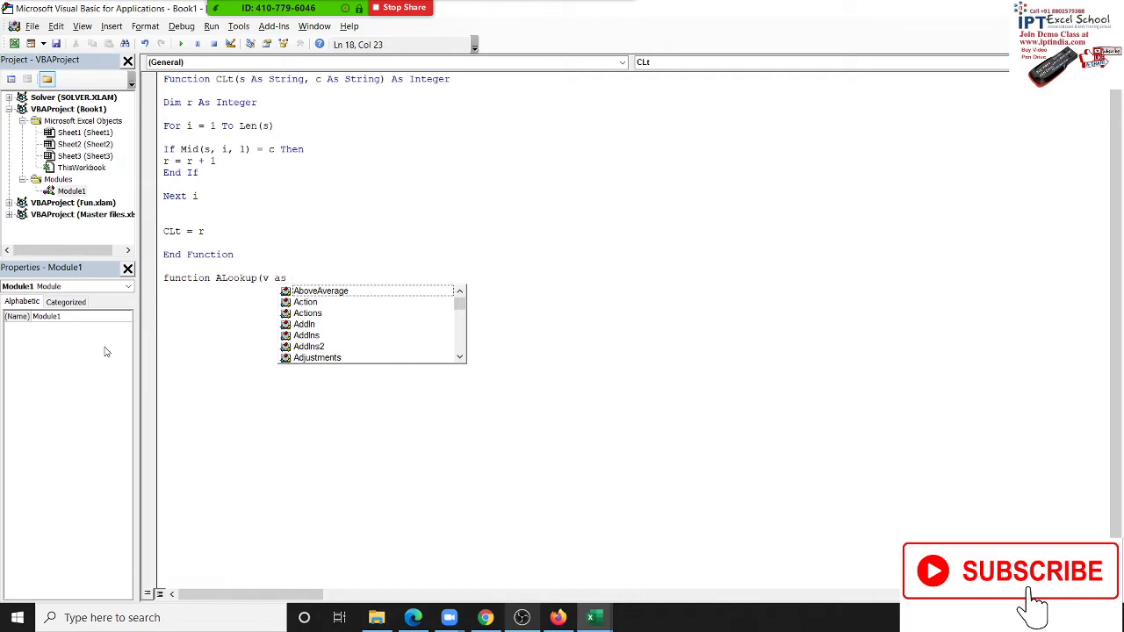
pyautogui.write('var')
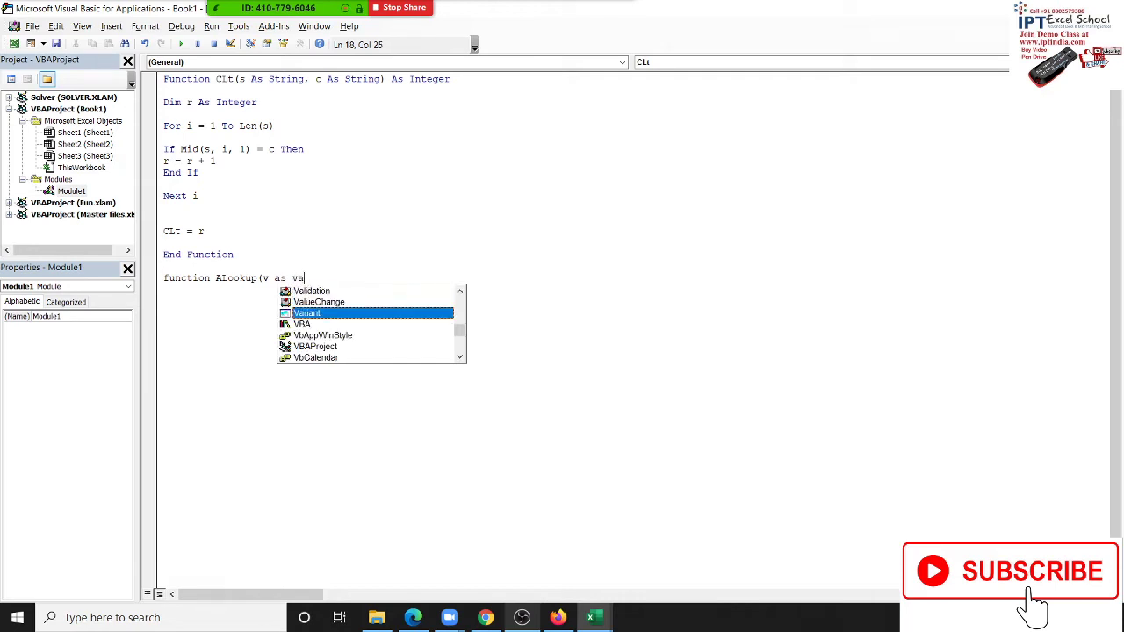
pyautogui.press('Tab')
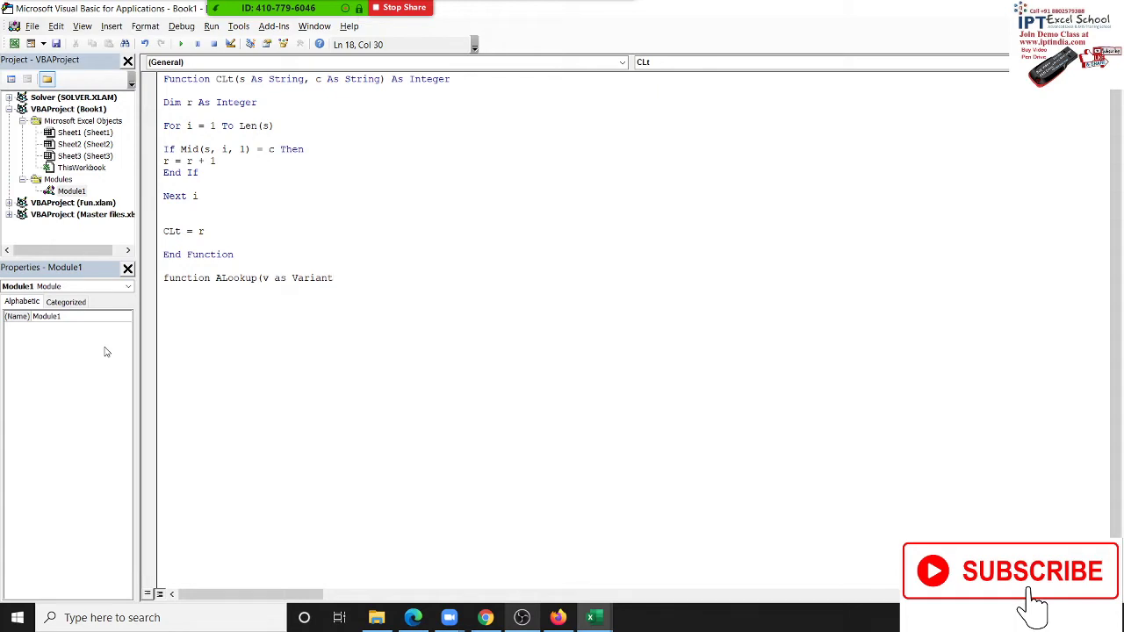
pyautogui.write(',')
pyautogui.write('r as r')
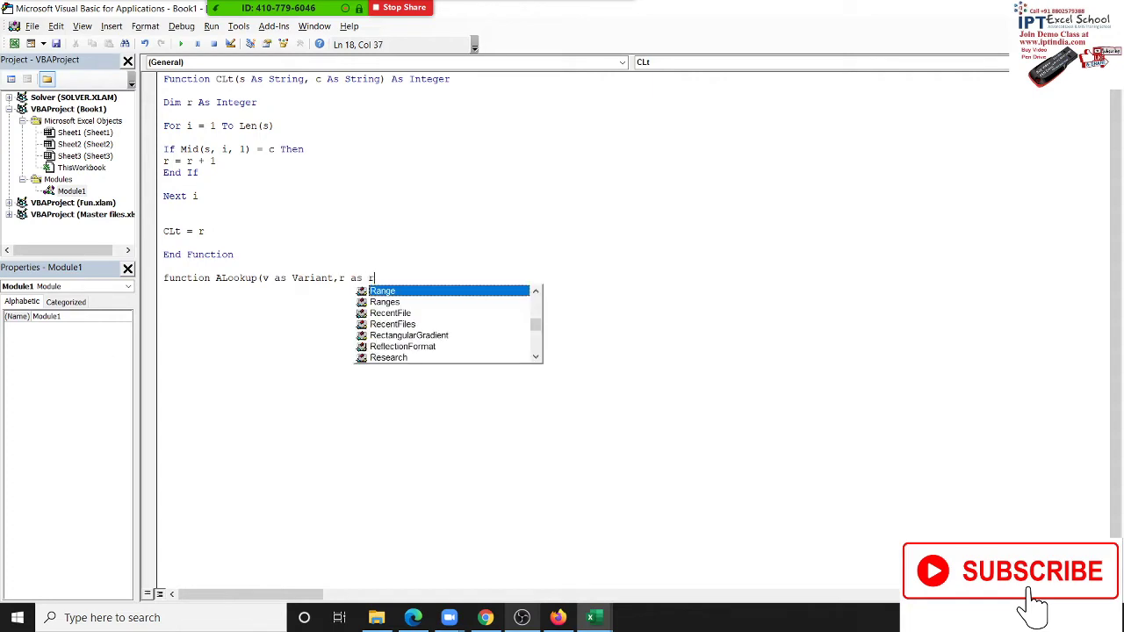
pyautogui.write(',')
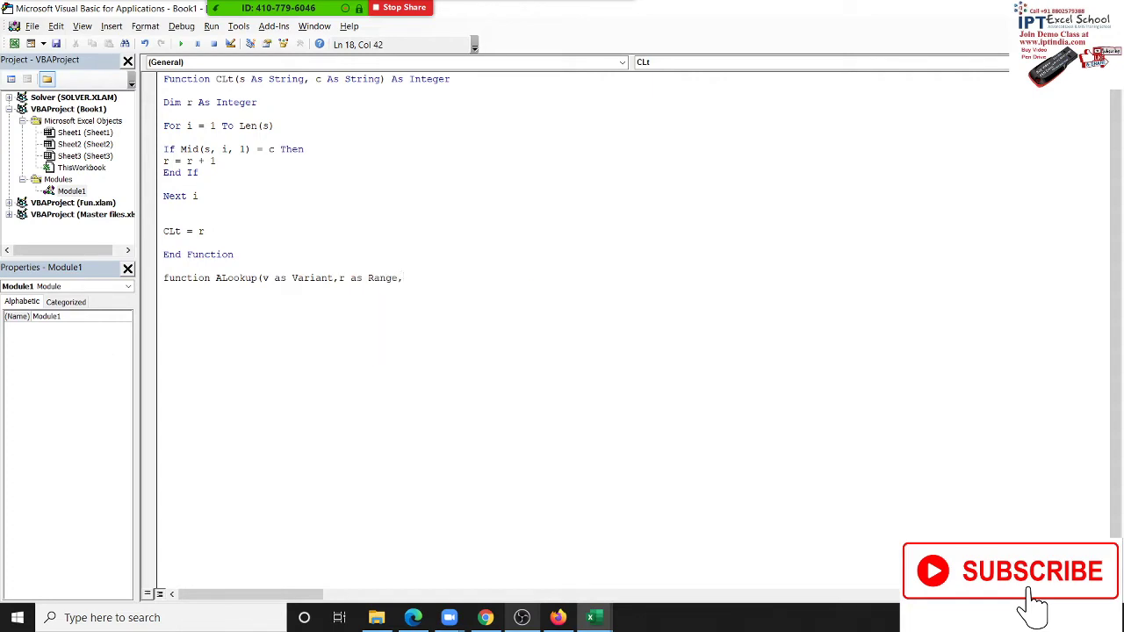
# Add c As Integer, close the ALookup header and let VBA add End Function
pyautogui.hotkey('alt', 'F11')
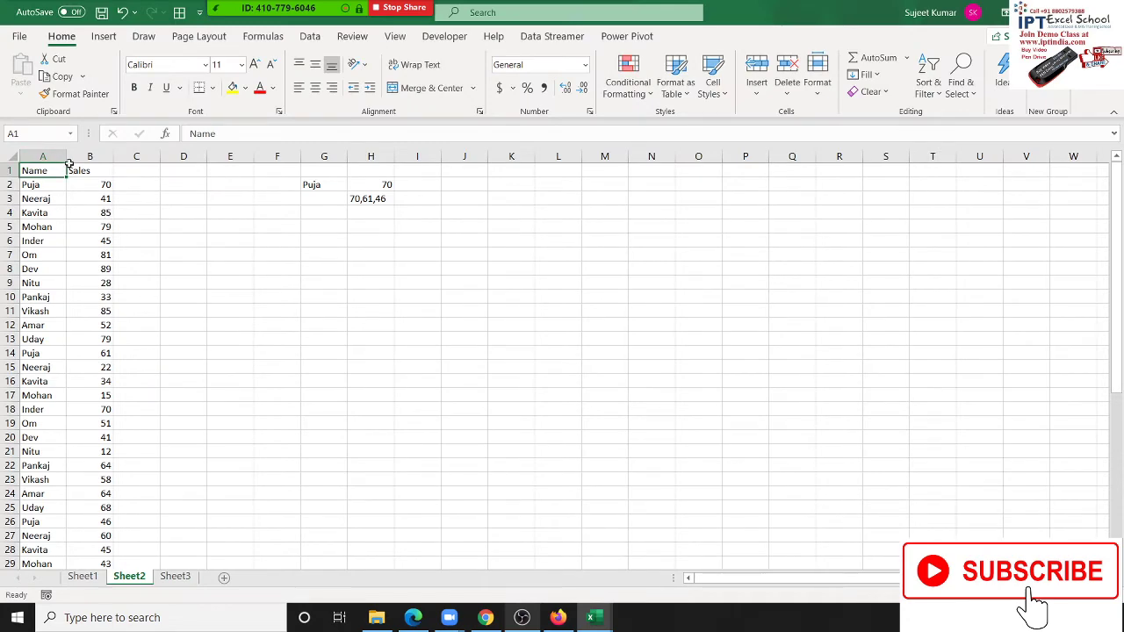
pyautogui.hotkey('alt', 'F11')
pyautogui.write('c as ')
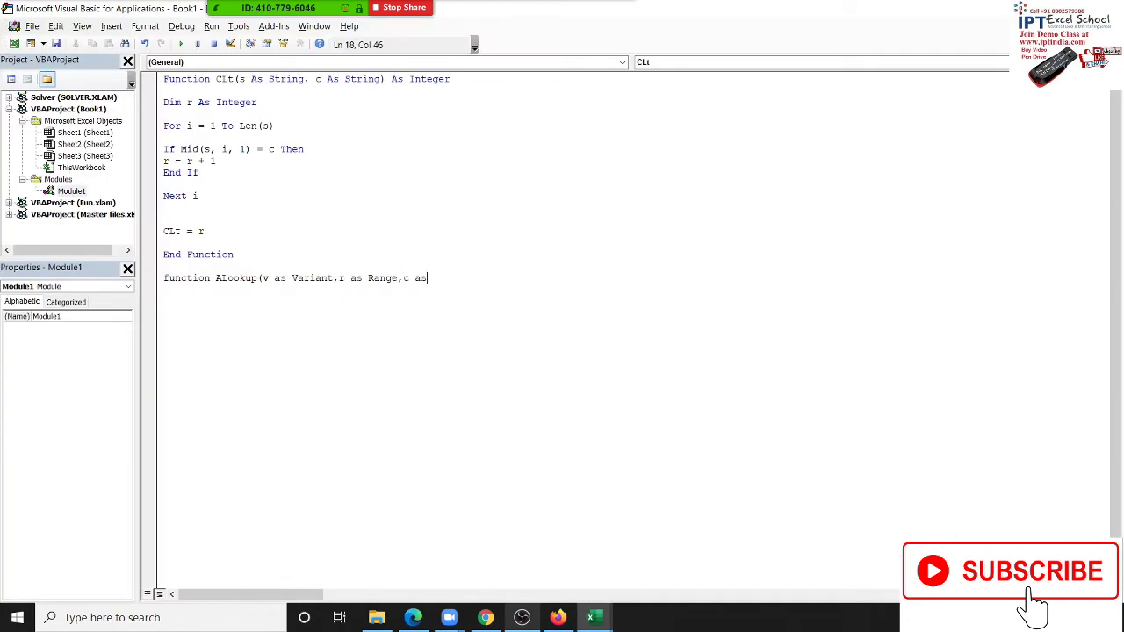
pyautogui.write('in')
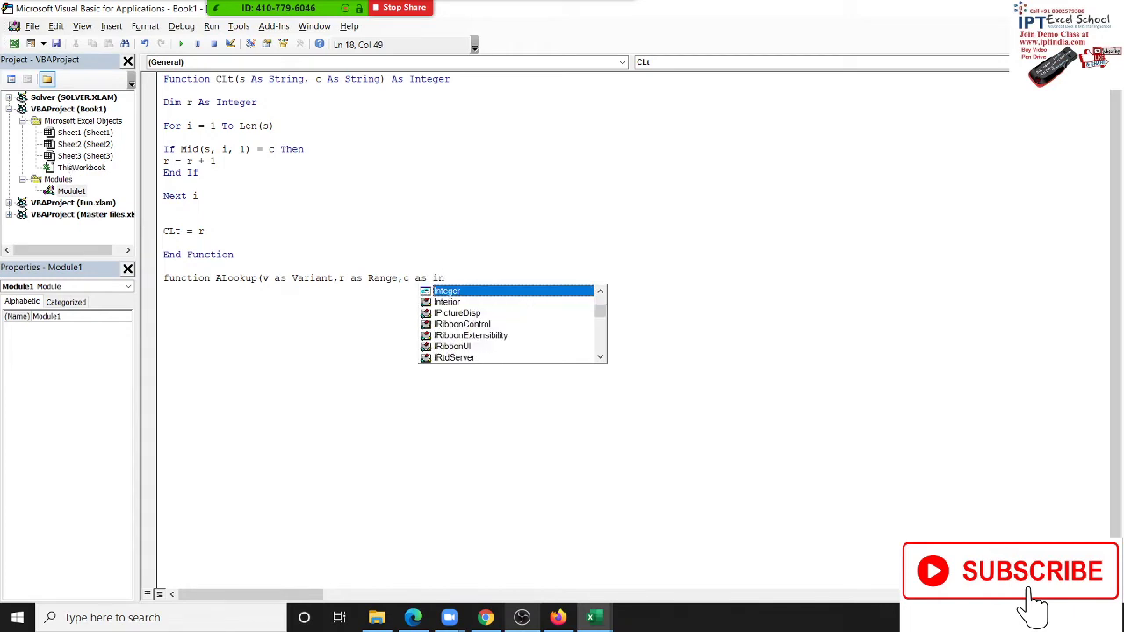
pyautogui.press('Tab')
pyautogui.write(')')
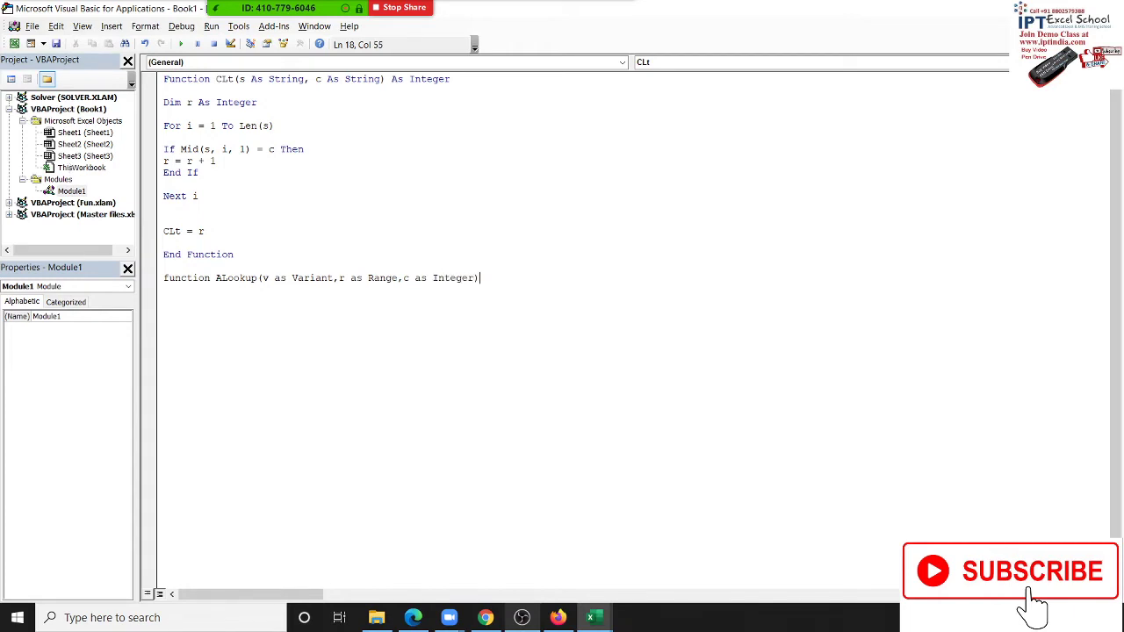
pyautogui.press('Return')
pyautogui.press('Return')
pyautogui.press('Return')
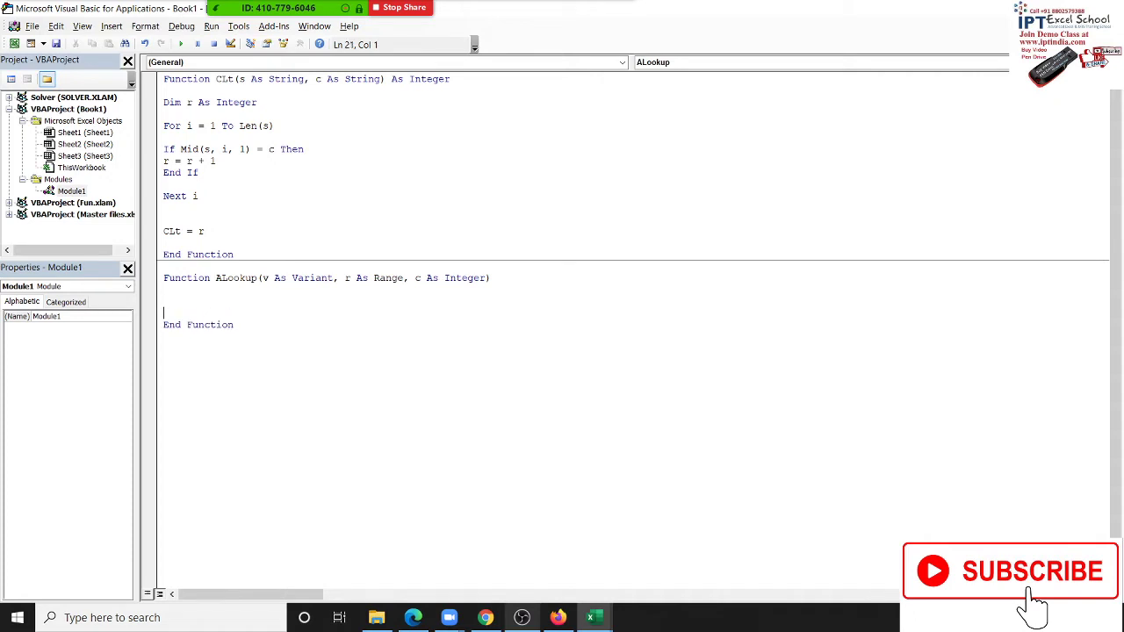
pyautogui.press('Return')
pyautogui.press('Return')
# Enter =ALookup(G2,A2:A48,1) in G3 on Sheet2, which returns 0
pyautogui.hotkey('alt', 'F11')
pyautogui.click(316, 195)
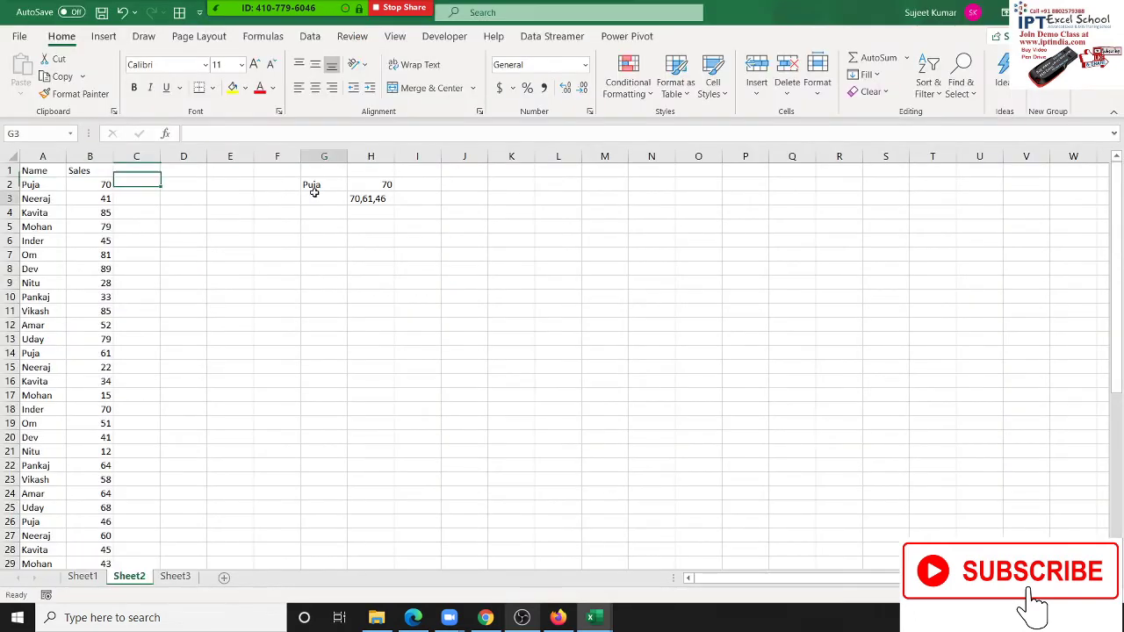
pyautogui.write('=')
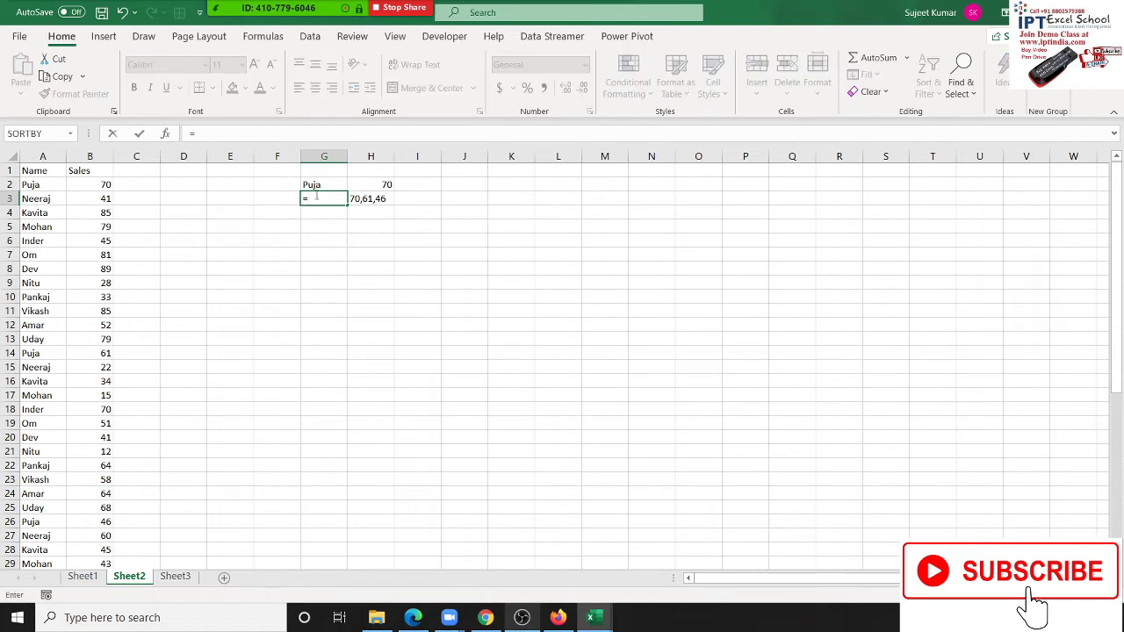
pyautogui.write('al')
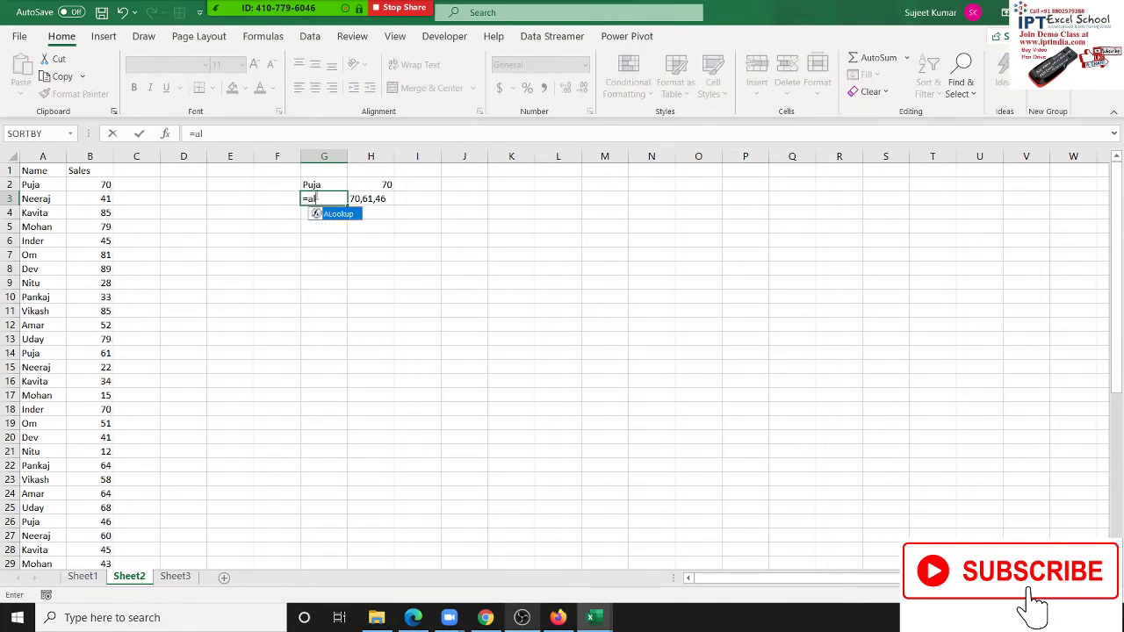
pyautogui.press('Tab')
pyautogui.press('Up')
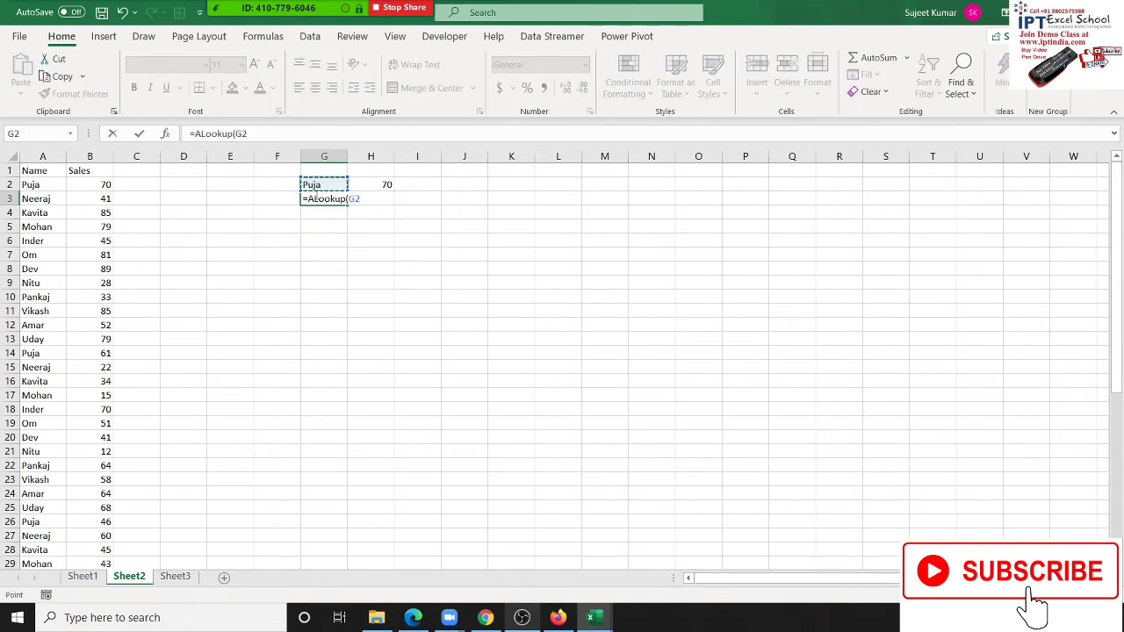
pyautogui.write(',')
pyautogui.press('Left')
pyautogui.press('Left')
pyautogui.press('Left')
pyautogui.press('Left')
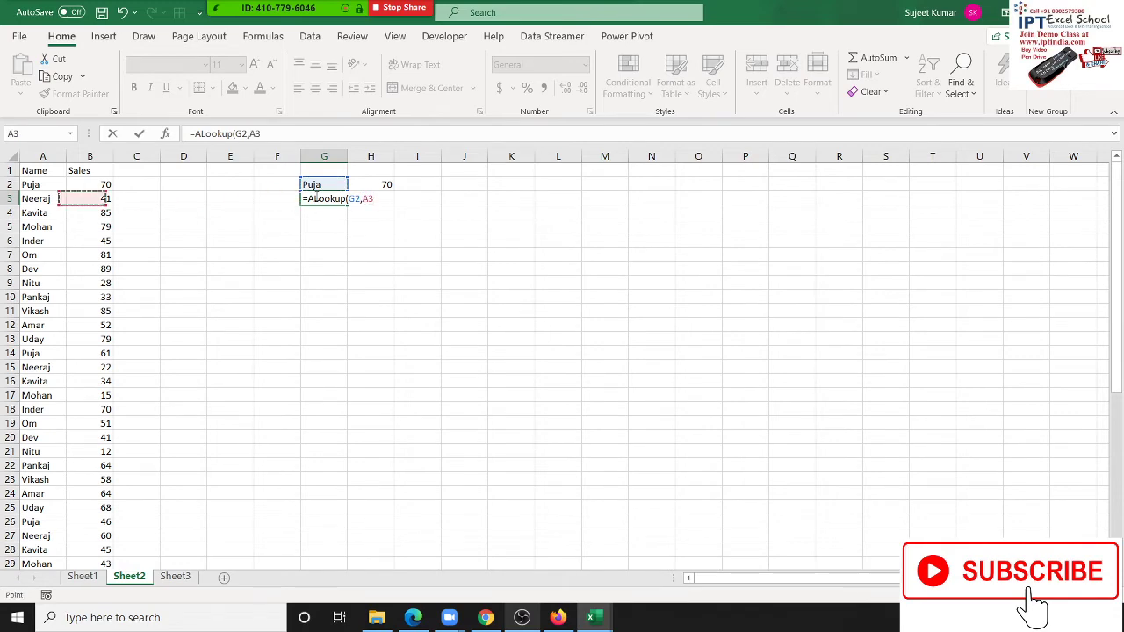
pyautogui.press('Left')
pyautogui.press('Right')
pyautogui.press('Up')
pyautogui.press('Left')
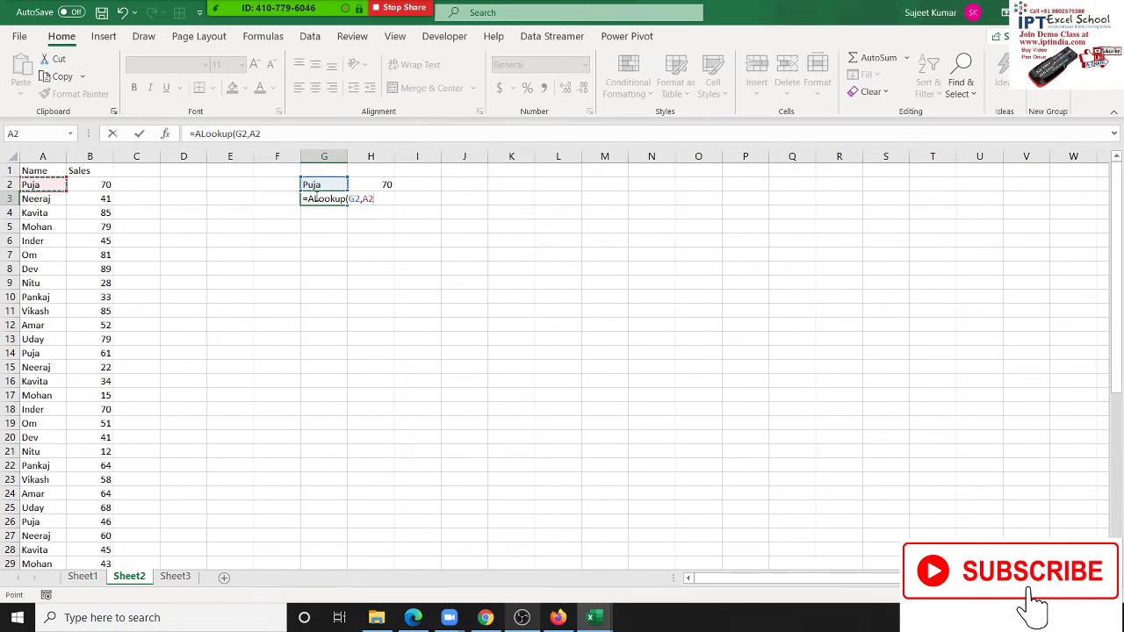
pyautogui.hotkey('ctrl', 'shift', 'Down')
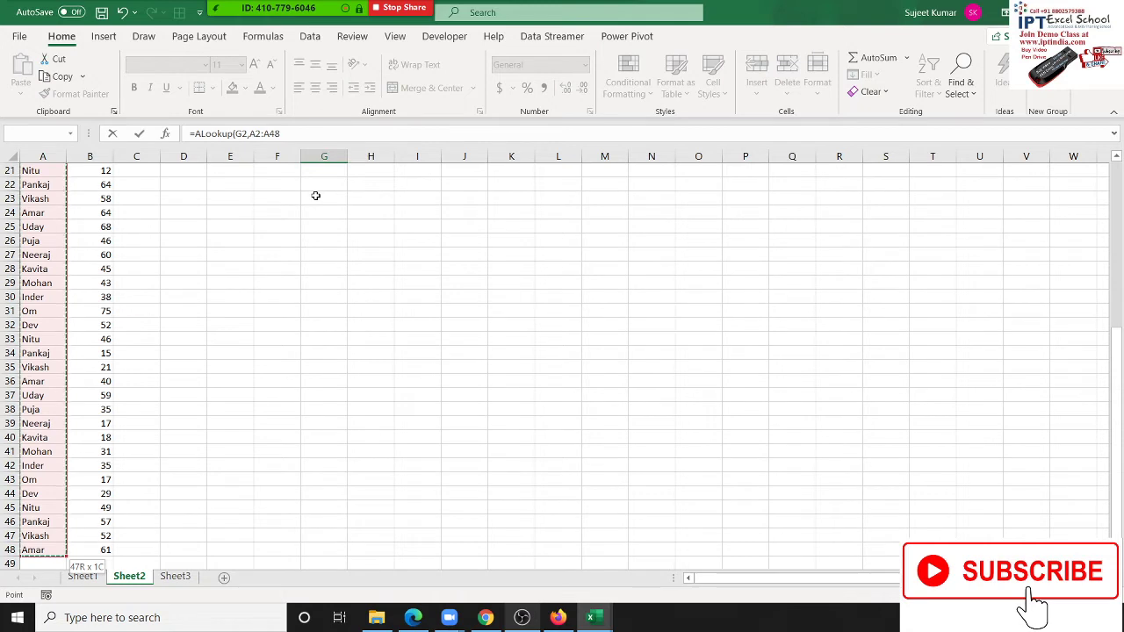
pyautogui.write(',1')
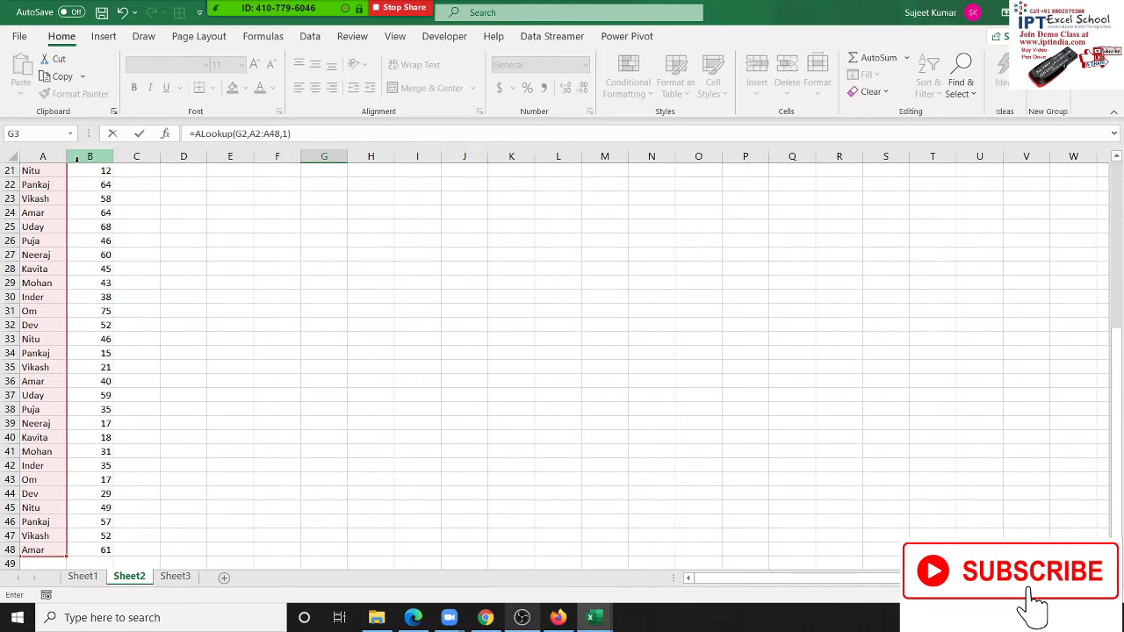
pyautogui.hotkey('ctrl', 'Return')
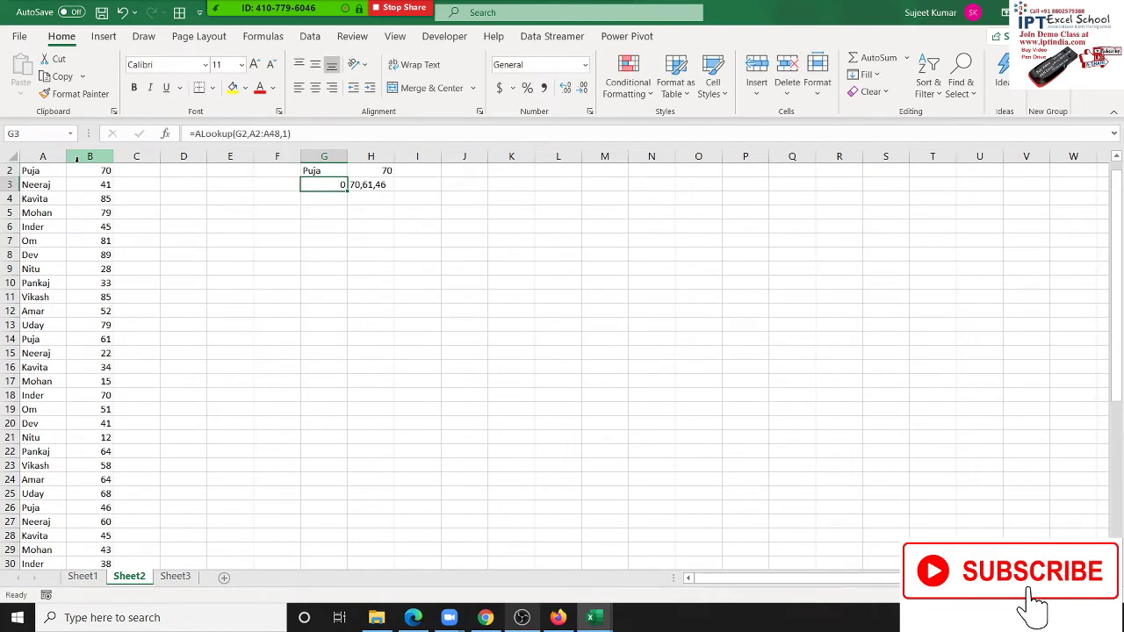
pyautogui.hotkey('alt', 'F11')
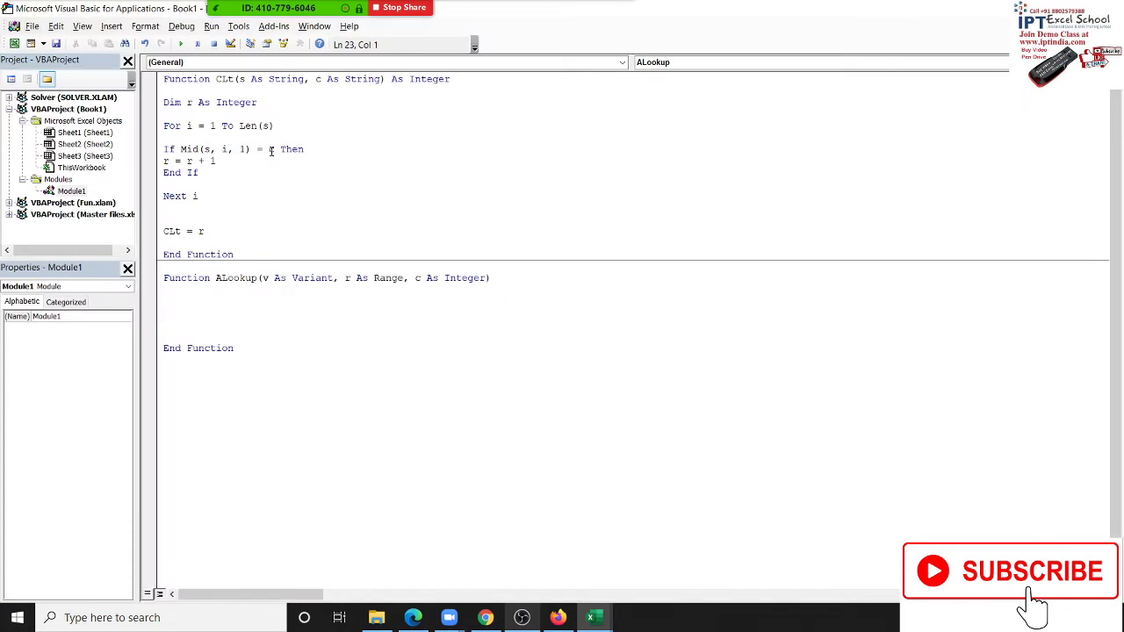
# Declare Dim r As String inside ALookup and check the expected result in H3
pyautogui.press('Return')
pyautogui.write('dim ')
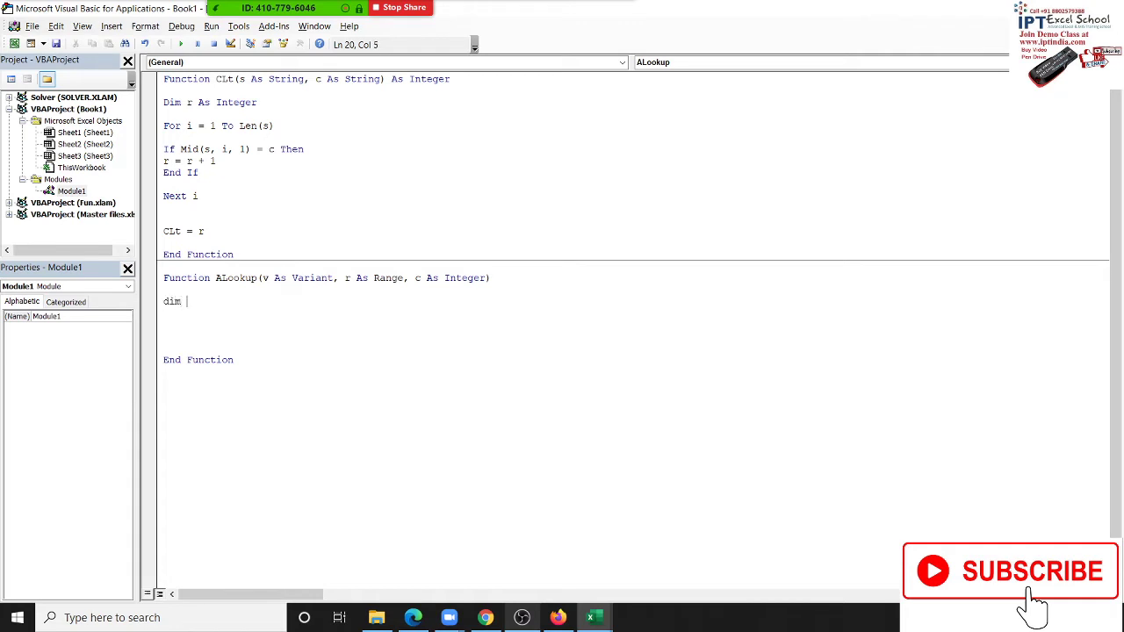
pyautogui.write('r as s')
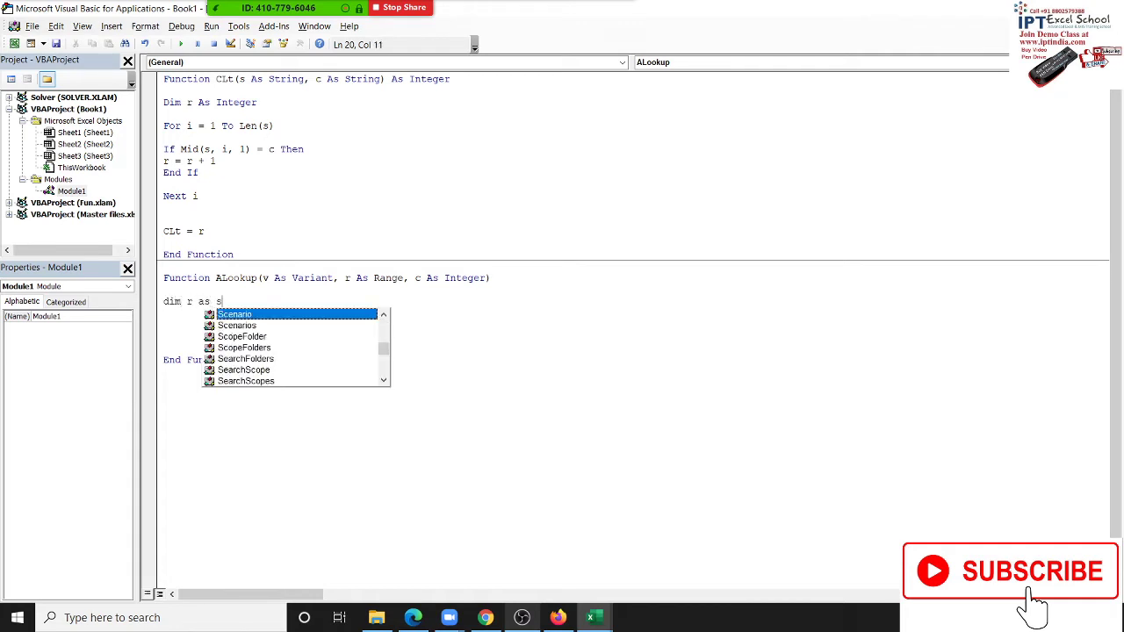
pyautogui.write('tr')
pyautogui.press('Tab')
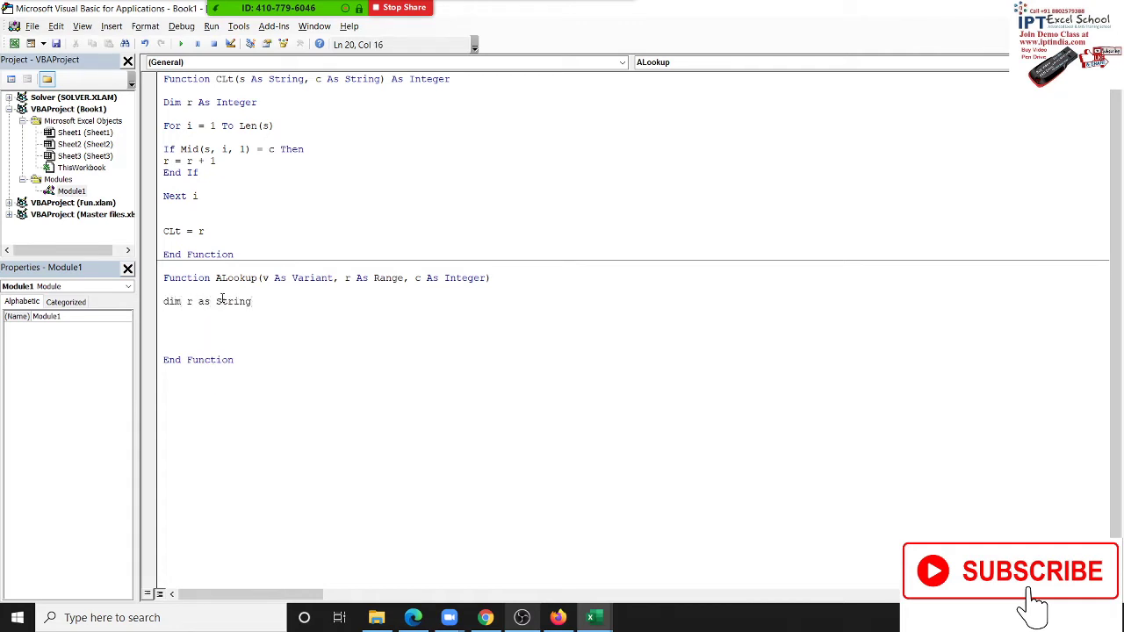
pyautogui.press('Return')
pyautogui.hotkey('alt', 'F11')
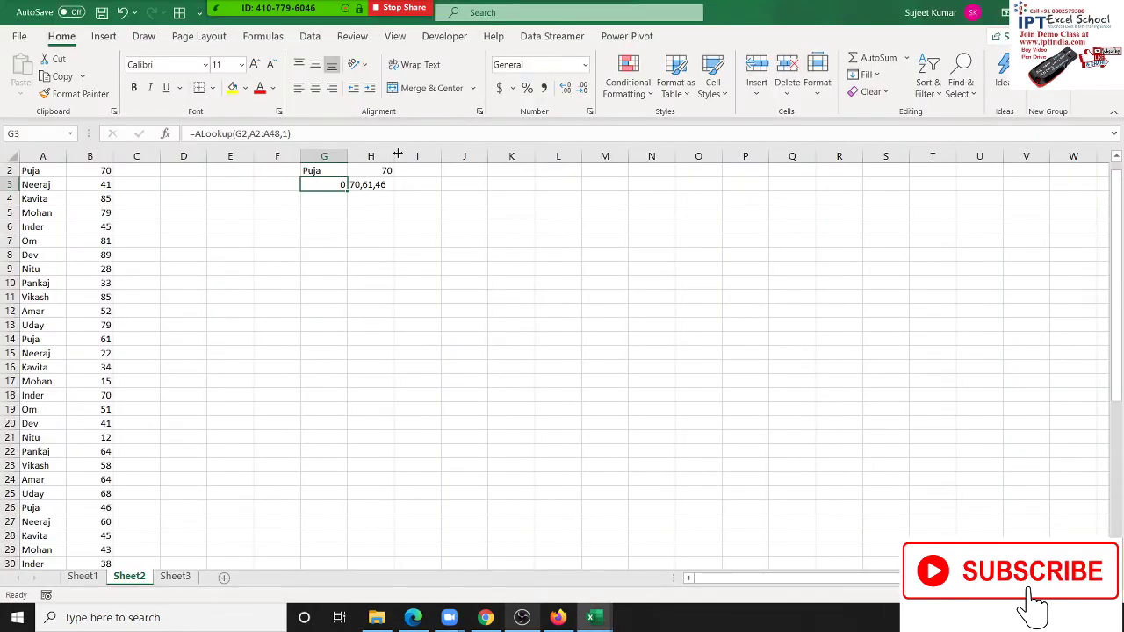
pyautogui.click(352, 184)
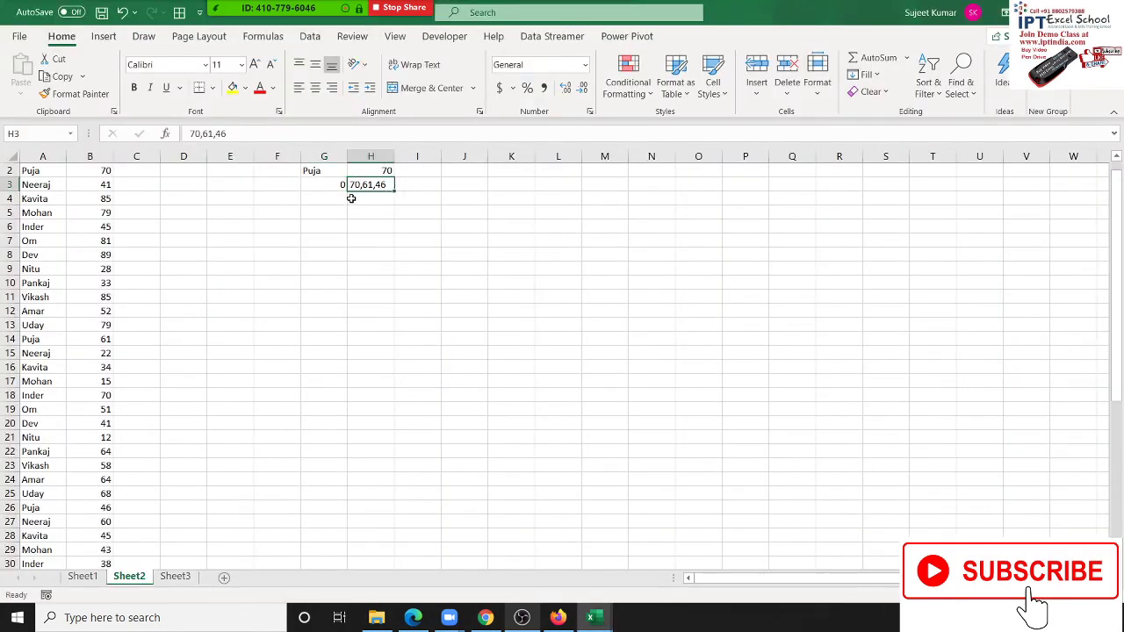
pyautogui.hotkey('alt', 'F11')
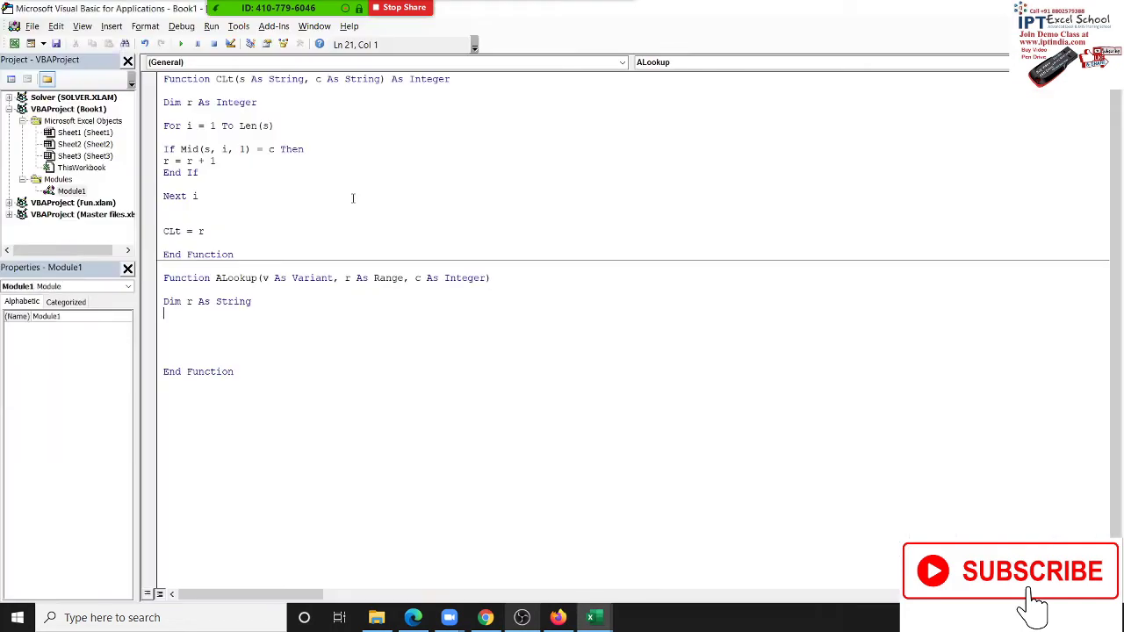
# Remove the unfinished for and dim lines after the compile error
pyautogui.press('Return')
pyautogui.write('for')
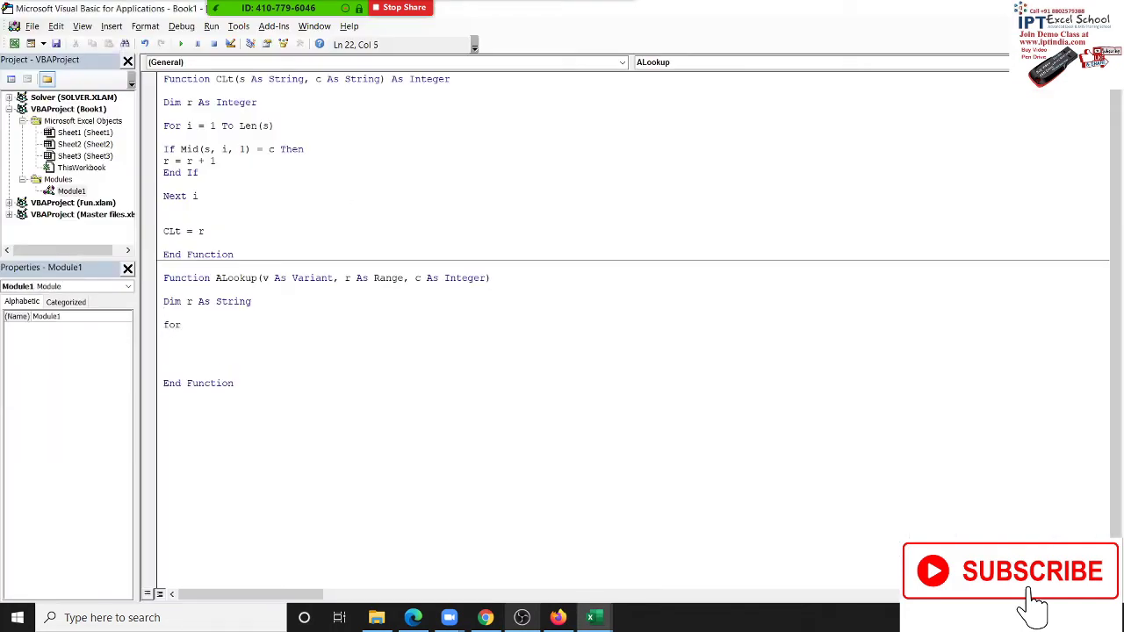
pyautogui.press('Up')
pyautogui.press('Return')
pyautogui.hotkey('ctrl', 'y')
pyautogui.write('dim')
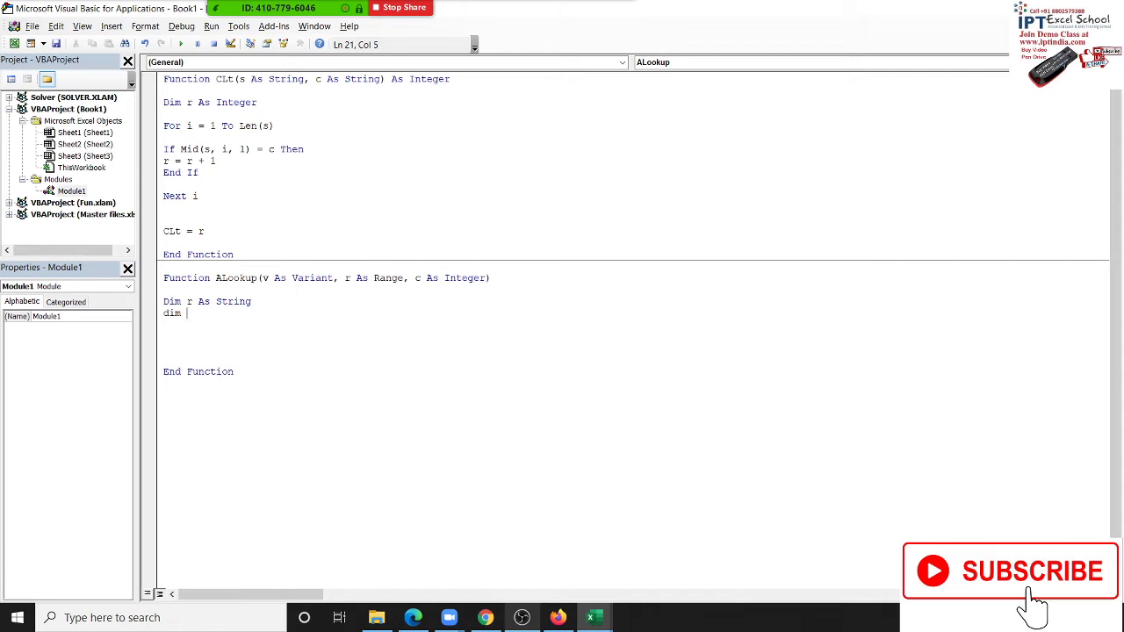
pyautogui.press('BackSpace')
pyautogui.press('BackSpace')
pyautogui.press('BackSpace')
pyautogui.press('BackSpace')
# Rename the variable r to re and start typing 'as str' after the ALookup header
pyautogui.doubleClick(192, 302)
pyautogui.write('re')
pyautogui.click(523, 278)
pyautogui.write('a')
pyautogui.write('s st')
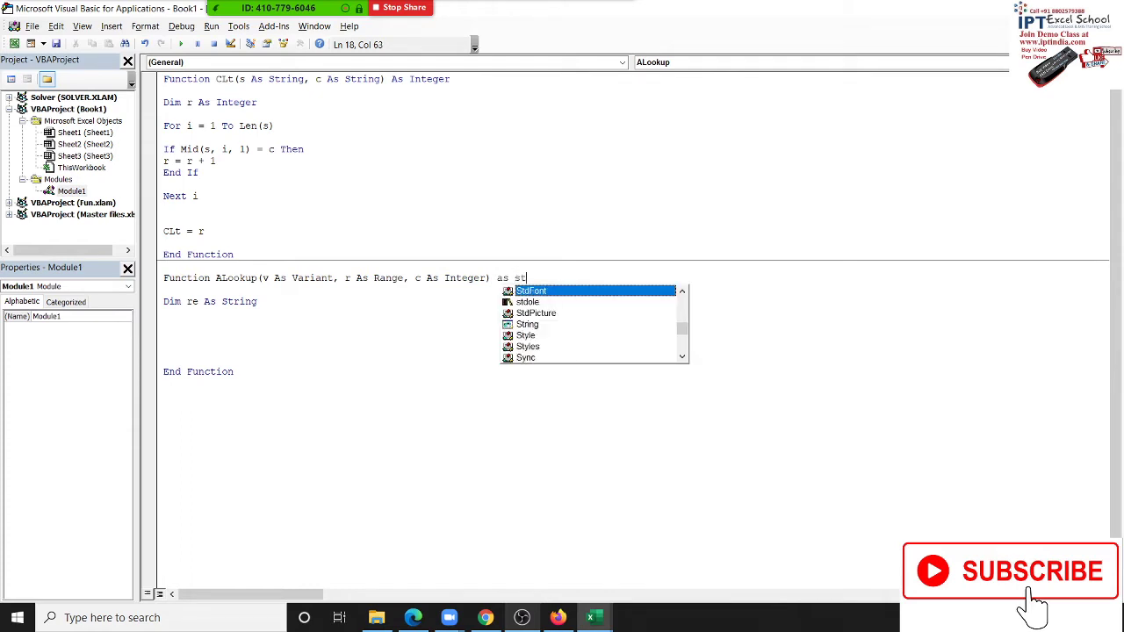
pyautogui.write('r')
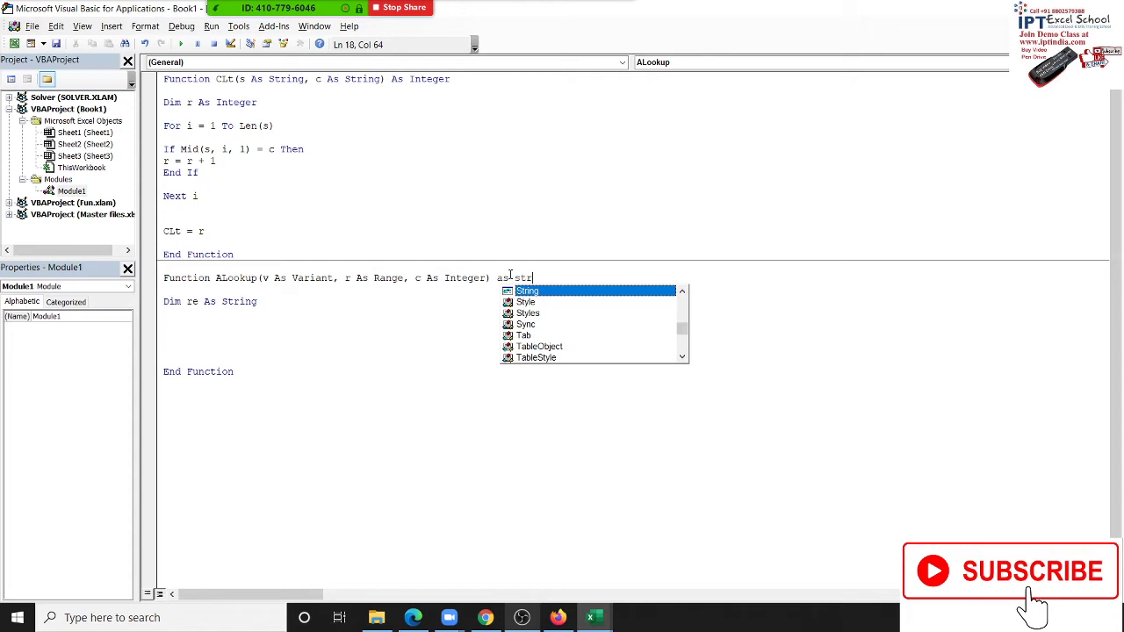
# Complete the ALookup header's return type as String, comparing it with CLt's Integer return type
pyautogui.press('Tab')
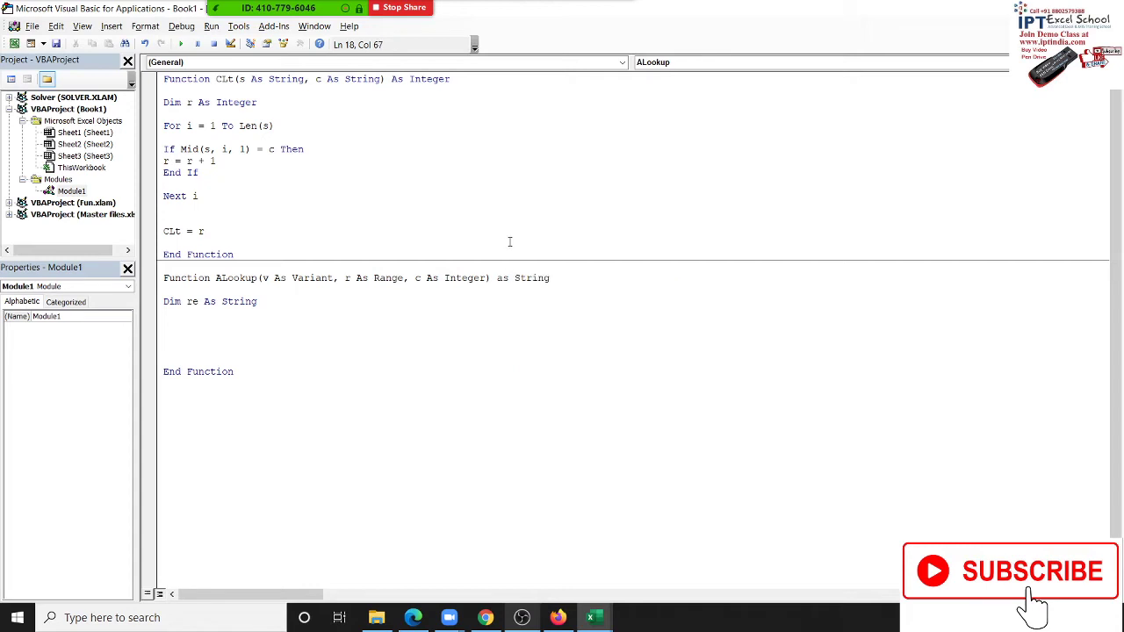
pyautogui.click(384, 148)
pyautogui.moveTo(409, 79); pyautogui.dragTo(443, 97)
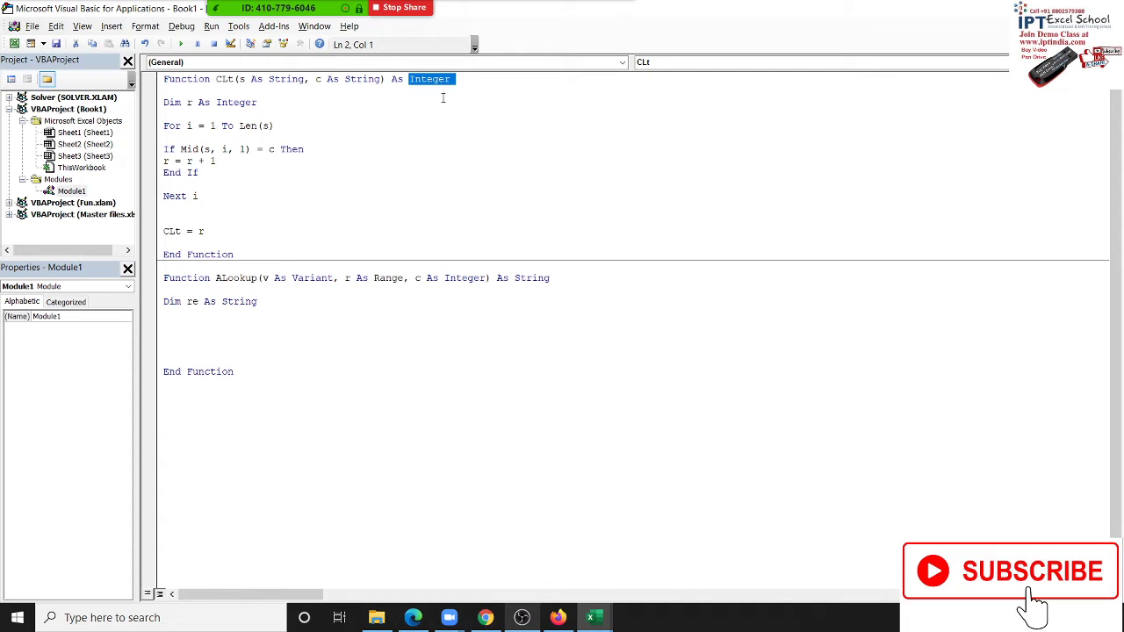
pyautogui.click(316, 315)
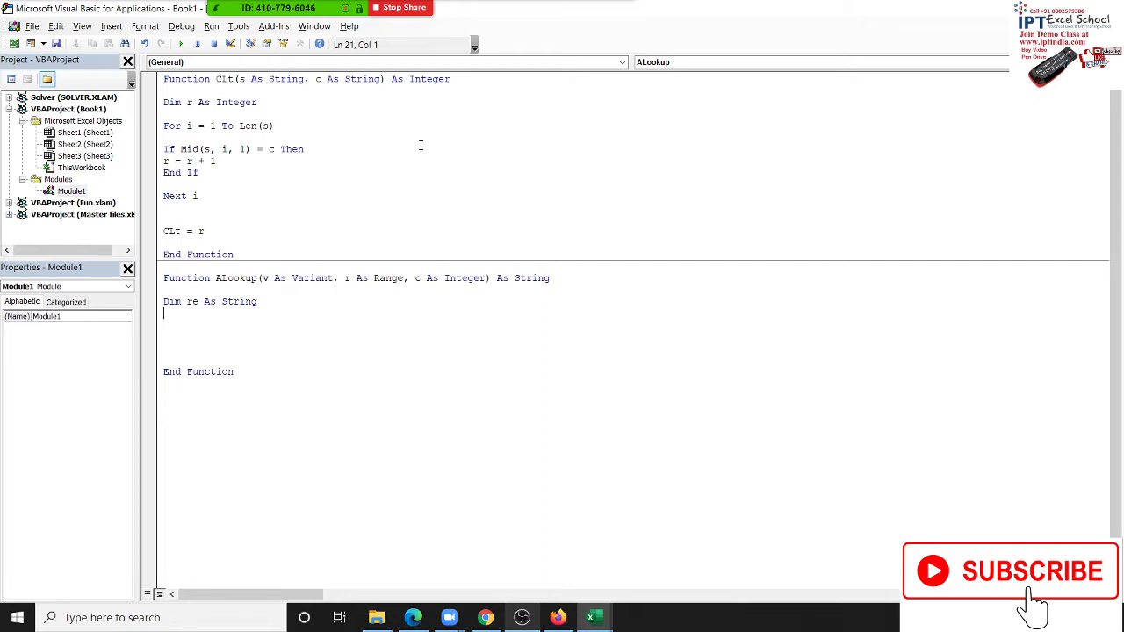
# Add 'Dim rn As Range' below 'Dim re As String' in ALookup
pyautogui.click(280, 333)
pyautogui.press('Return')
pyautogui.click(165, 313)
pyautogui.write('d')
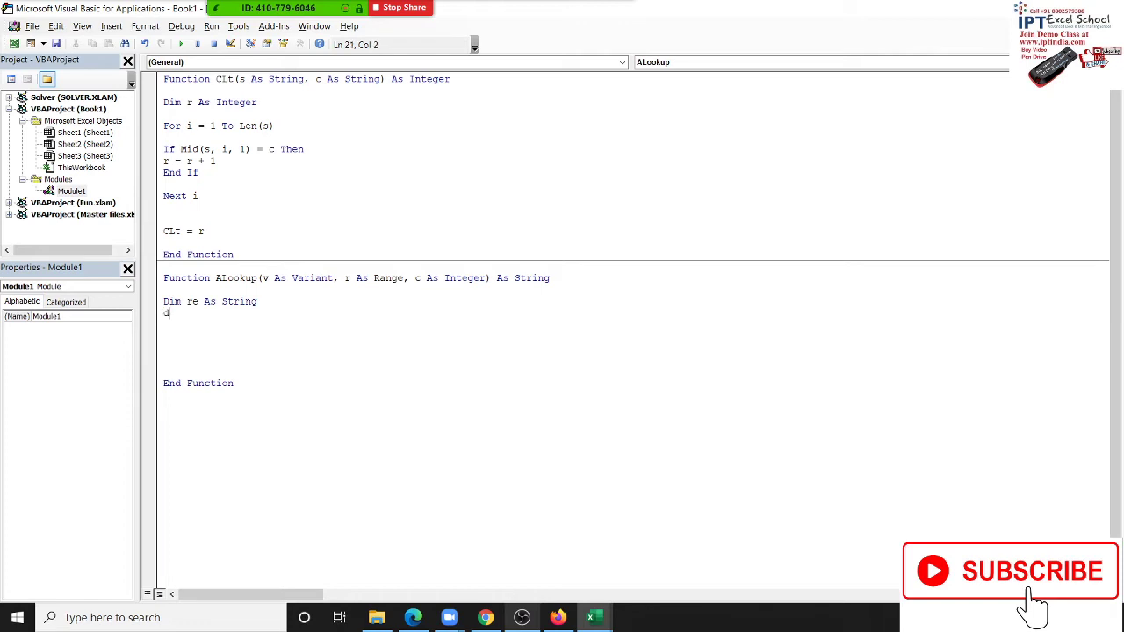
pyautogui.write('im ')
pyautogui.write('rnas ')
pyautogui.write('ra')
pyautogui.press('Return')
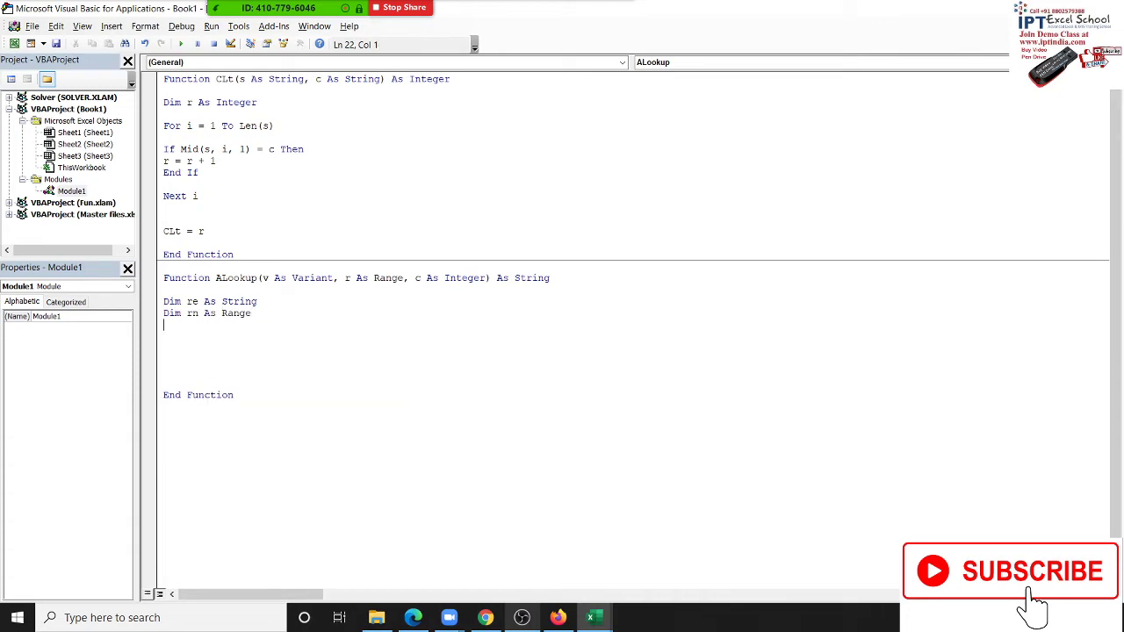
# Check the names in column A of the worksheet, down to Uday, then return to the code
pyautogui.hotkey('alt', 'F11')
pyautogui.click(27, 185)
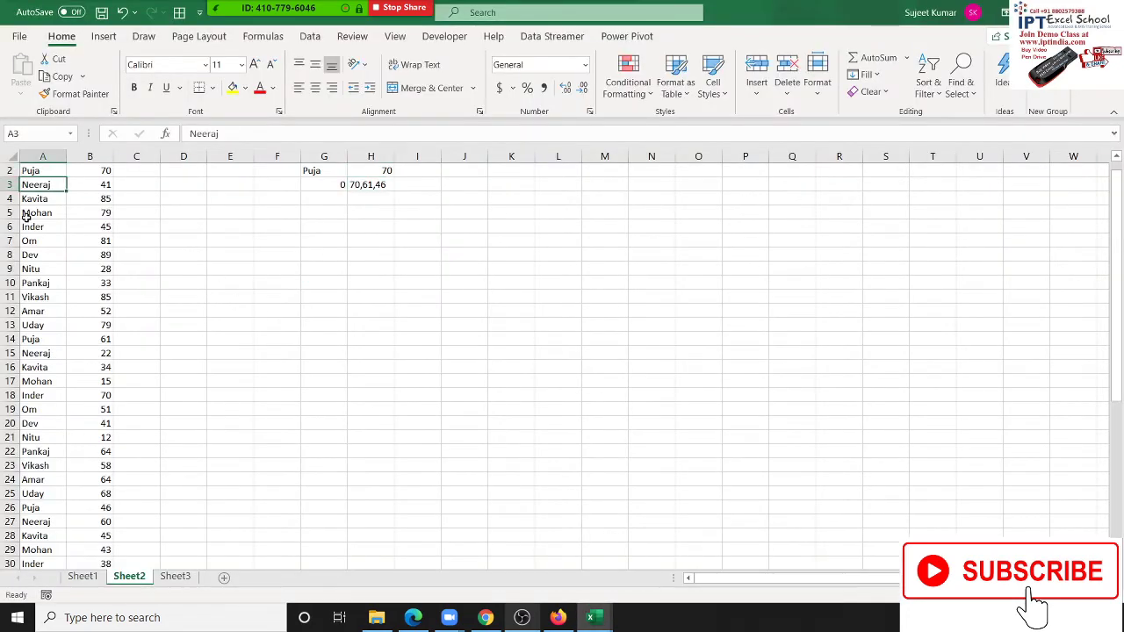
pyautogui.press('Down')
pyautogui.press('Down')
pyautogui.press('Down')
pyautogui.moveTo(36, 311); pyautogui.dragTo(35, 324)
pyautogui.scroll(1, 44, 263)
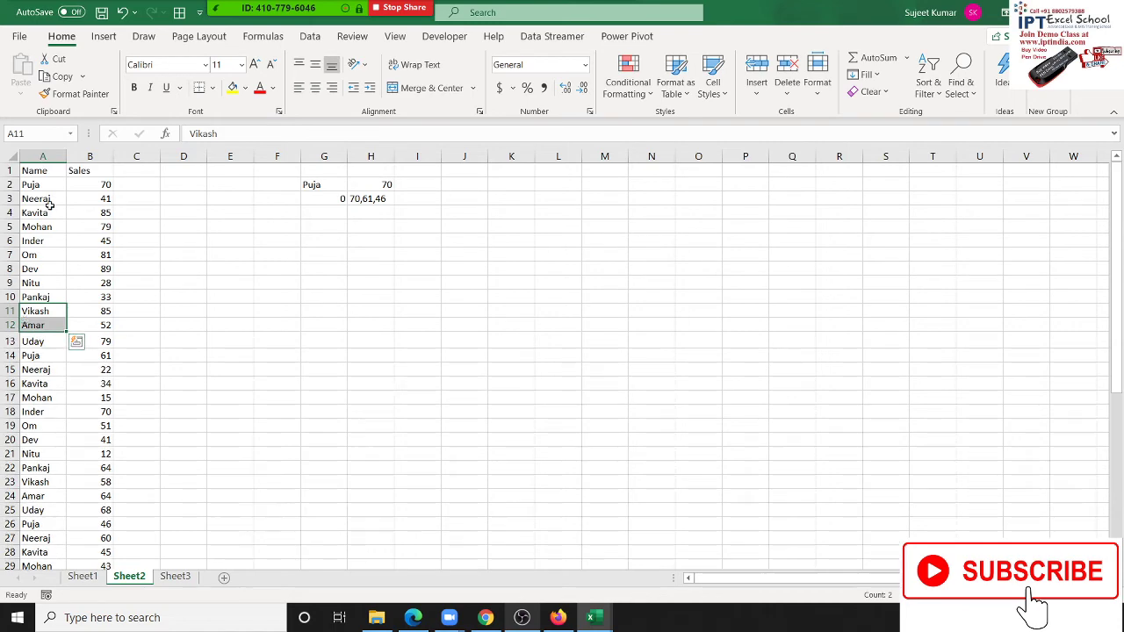
pyautogui.click(53, 187)
pyautogui.click(44, 213)
pyautogui.click(29, 254)
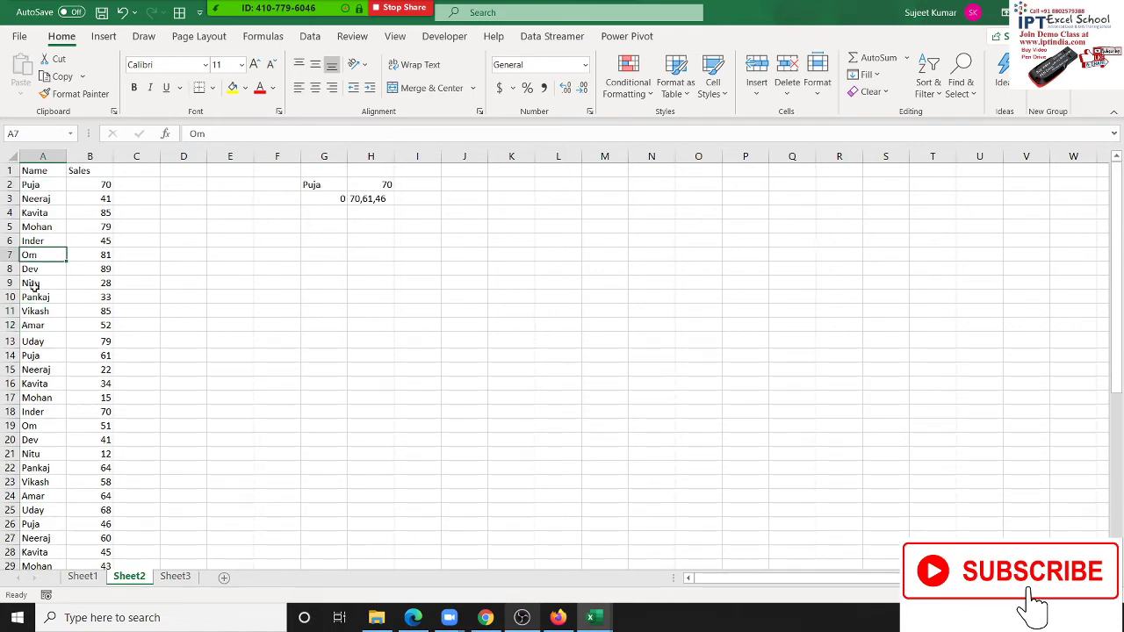
pyautogui.click(35, 297)
pyautogui.click(33, 342)
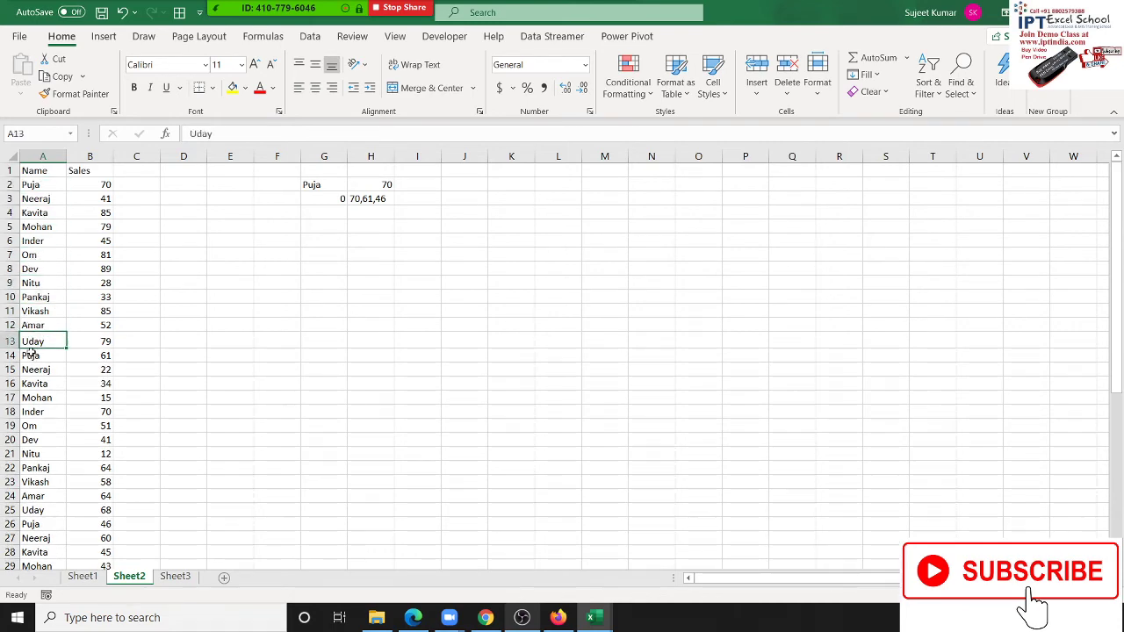
pyautogui.hotkey('alt', 'F11')
# Write the loop 'For Each rn In r' … 'Next rn' with an empty body line
pyautogui.press('Return')
pyautogui.write('f')
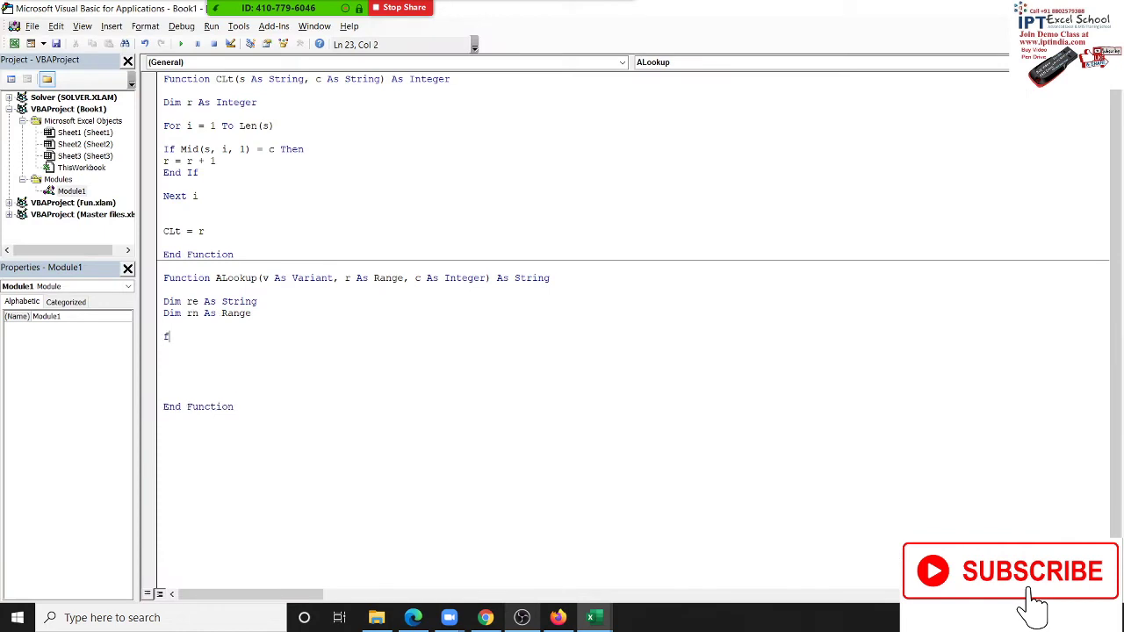
pyautogui.write('or each ')
pyautogui.write('rn in ')
pyautogui.write('rt')
pyautogui.press('BackSpace')
pyautogui.press('Return')
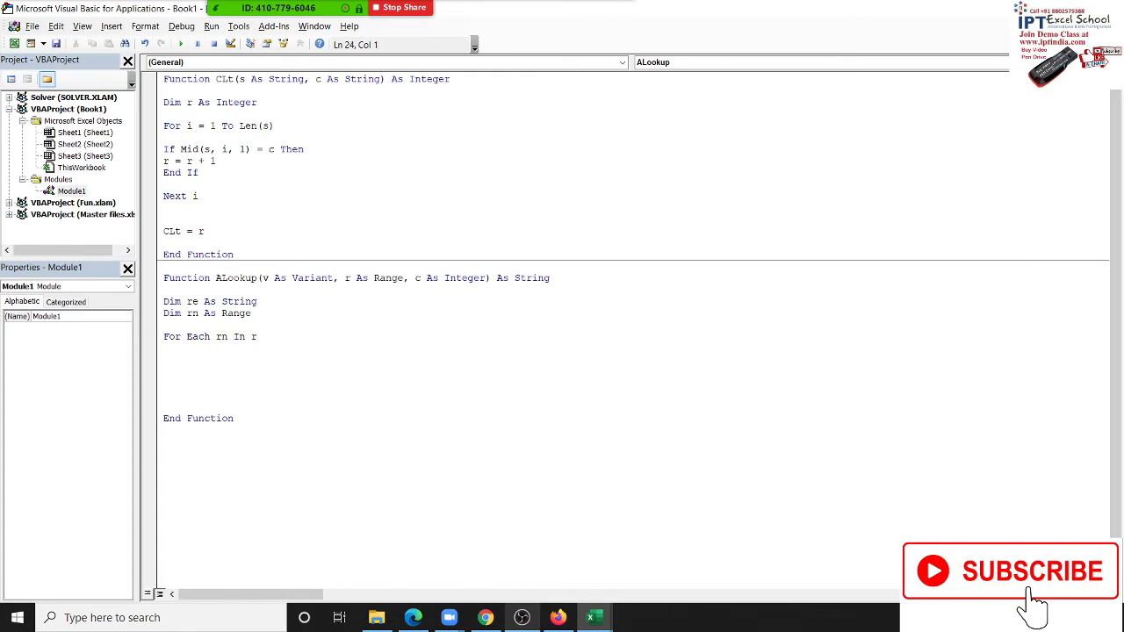
pyautogui.press('Return')
pyautogui.press('Return')
pyautogui.write('next ')
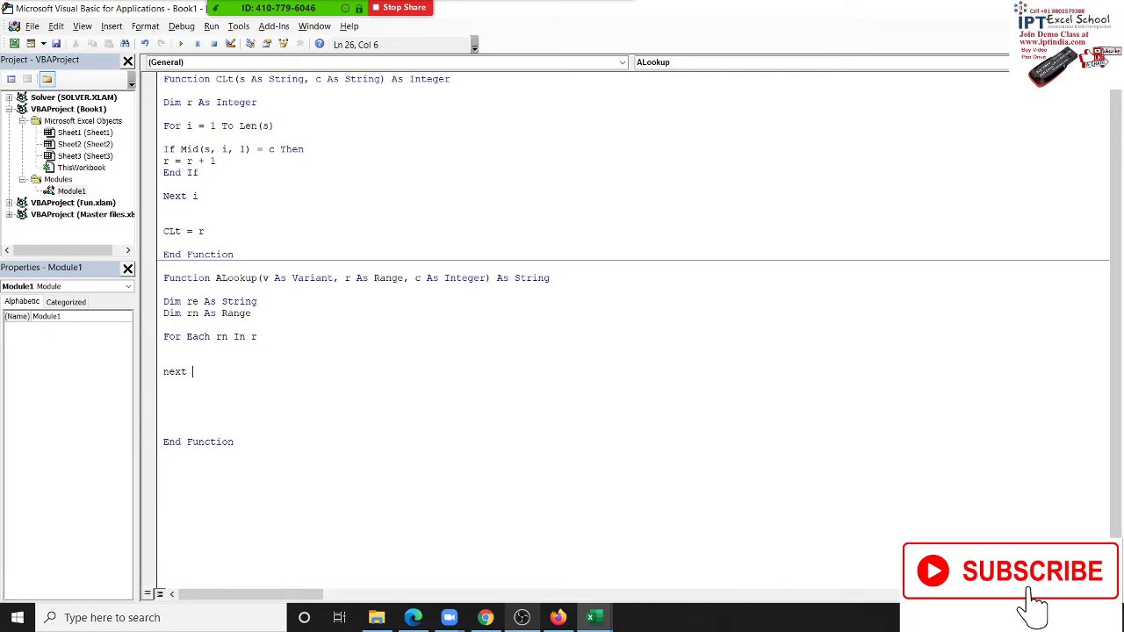
pyautogui.write('rn')
pyautogui.press('Home')
pyautogui.press('Return')
pyautogui.press('Up')
pyautogui.press('Up')
pyautogui.press('Up')
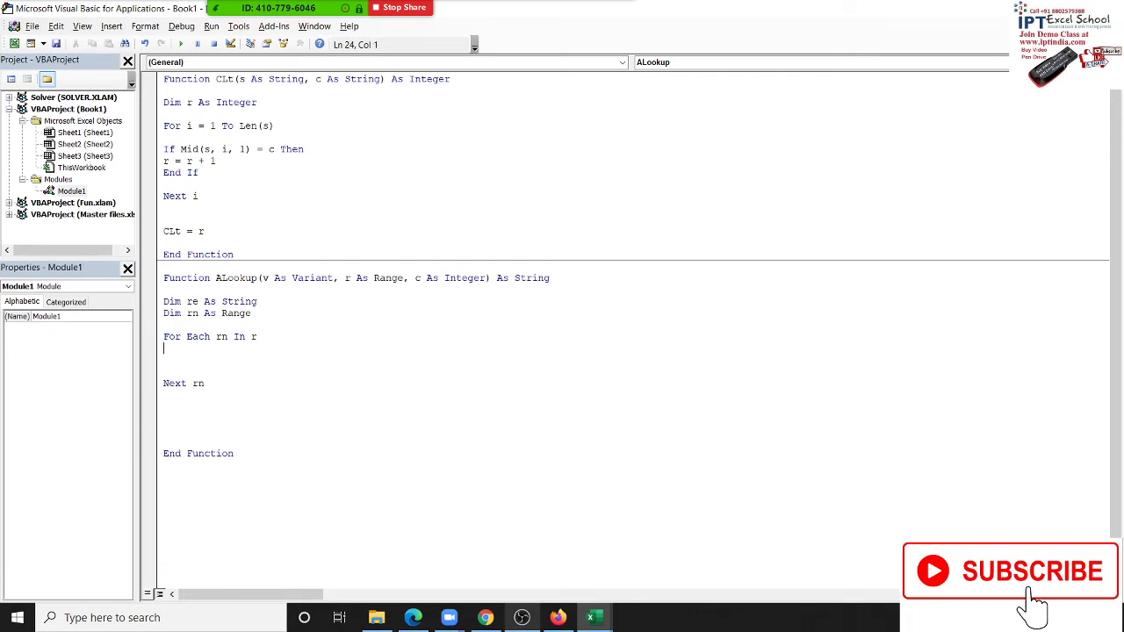
# Add 'If rn.Value = v Then' inside the loop
pyautogui.write('if')
pyautogui.write('rn.va')
pyautogui.press('Tab')
pyautogui.write('=')
pyautogui.write('v ')
pyautogui.write('then')
pyautogui.press('Return')
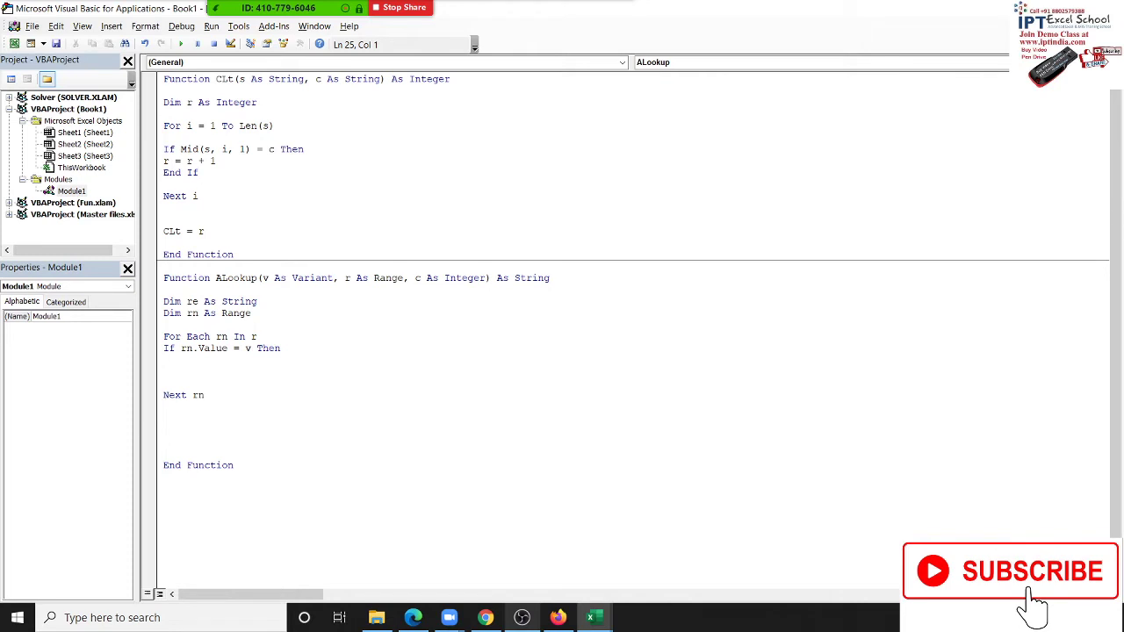
# Append the offset value with 're = re & "," & rn.Offset(0, c).Value', then return 'ALookup = re'
pyautogui.write('re')
pyautogui.write('=re ')
pyautogui.write('&"')
pyautogui.write(',"')
pyautogui.write('&r')
pyautogui.write('n.of')
pyautogui.hotkey('ctrl', 'space')
pyautogui.write('(0,')
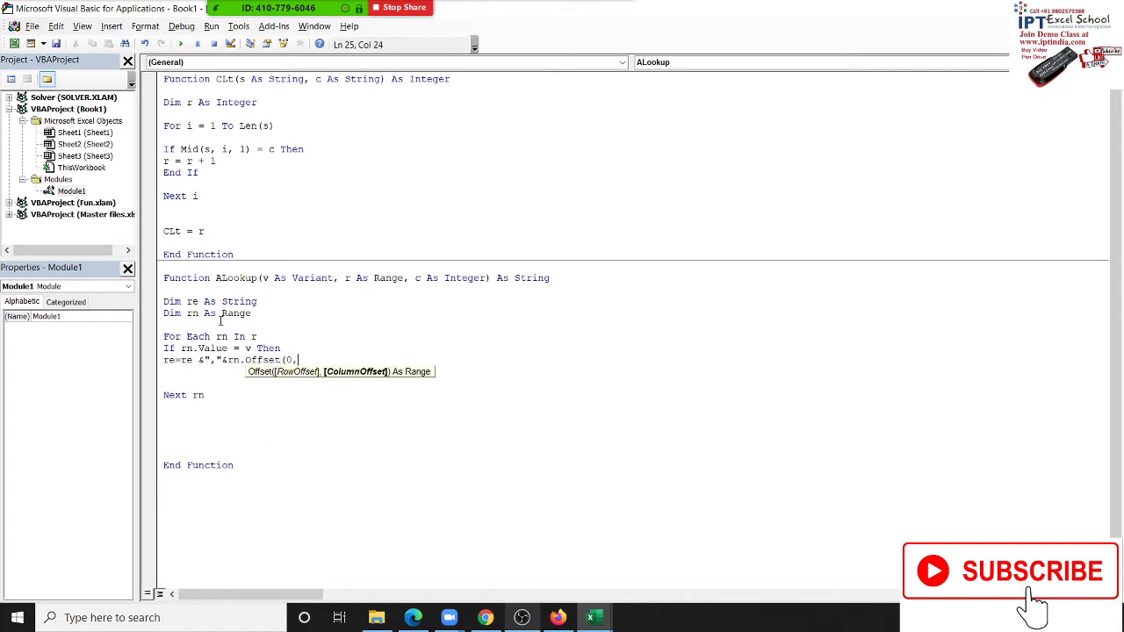
pyautogui.write('c')
pyautogui.write(').va')
pyautogui.press('Down')
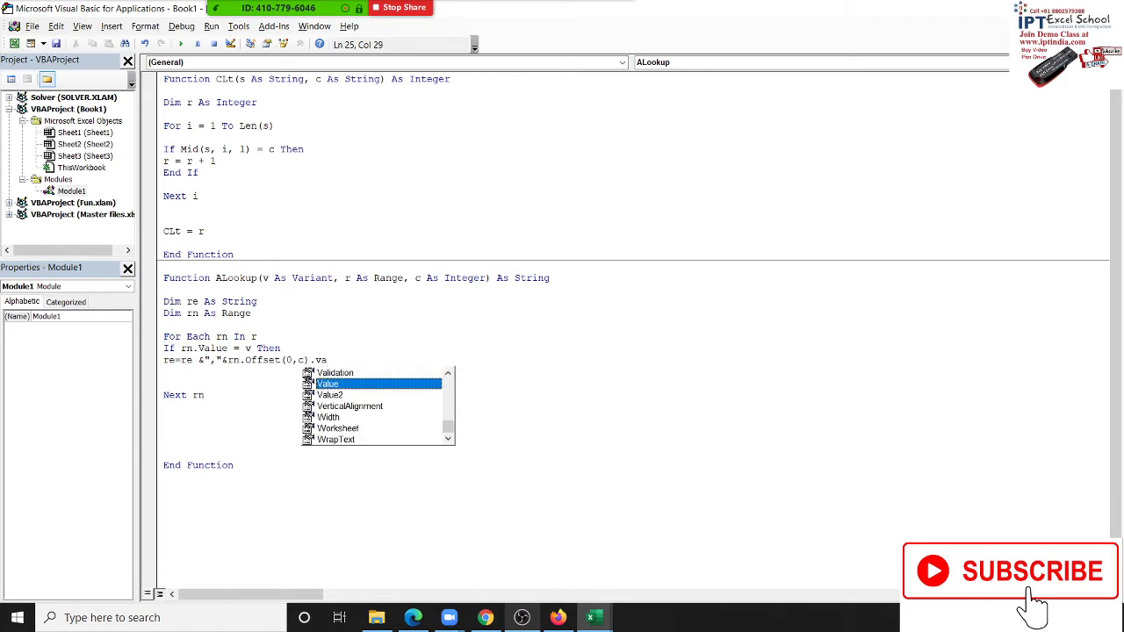
pyautogui.press('Tab')
pyautogui.press('Down')
pyautogui.press('Delete')
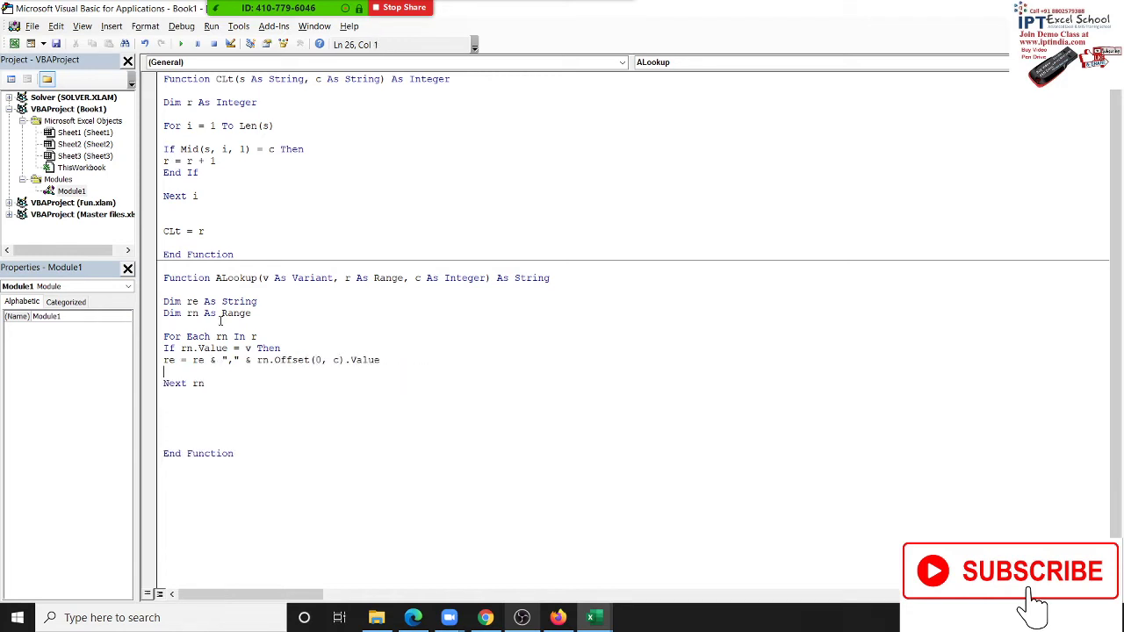
pyautogui.press('Delete')
pyautogui.press('Down')
pyautogui.press('Down')
pyautogui.press('Return')
pyautogui.write('A')
pyautogui.write('lookup')
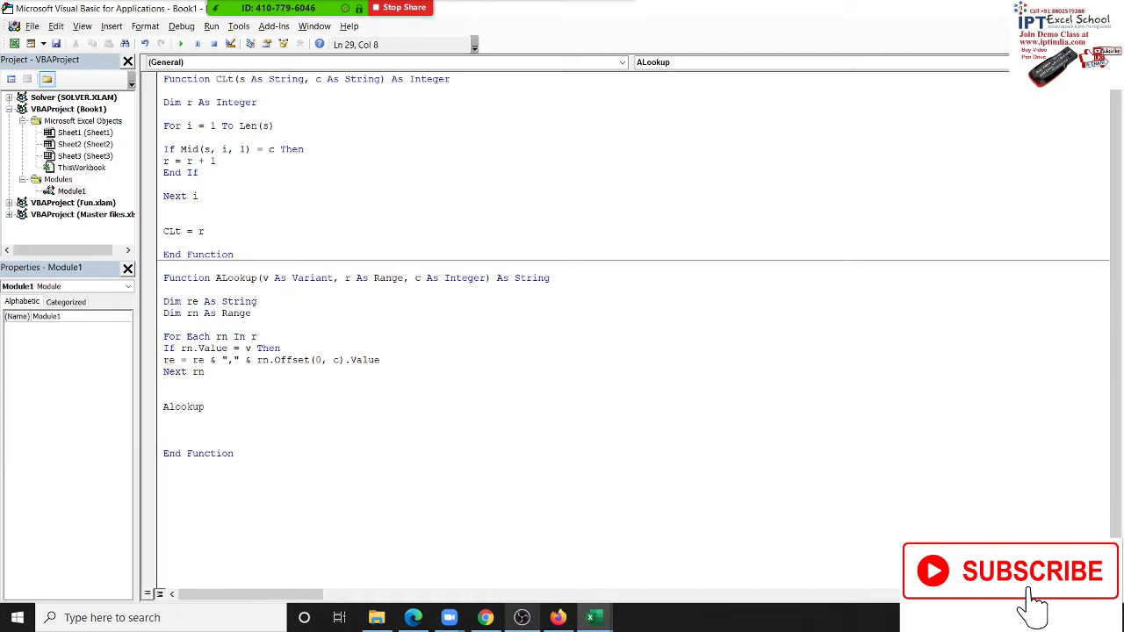
pyautogui.write('=re')
# Re-enter the ALookup formula in G3 and dismiss the 'Next without For' compile error
pyautogui.click(321, 295)
pyautogui.hotkey('alt', 'F11')
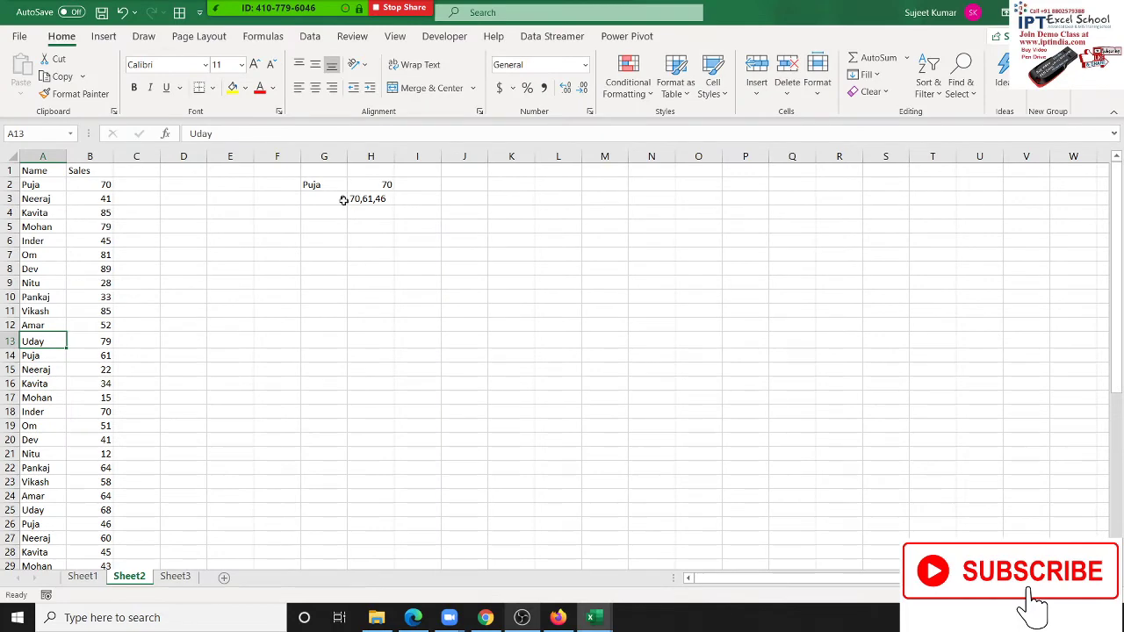
pyautogui.click(341, 199)
pyautogui.doubleClick(327, 195)
pyautogui.press('Return')
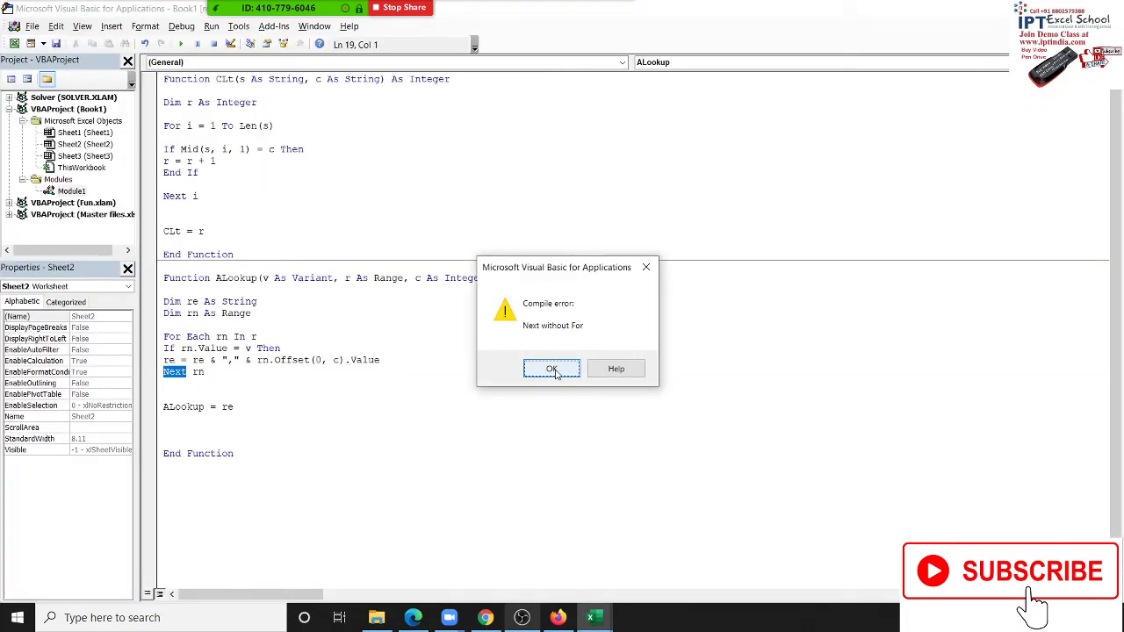
pyautogui.click(552, 369)
# Close the If block with 'End If' after the line that builds re
pyautogui.click(406, 363)
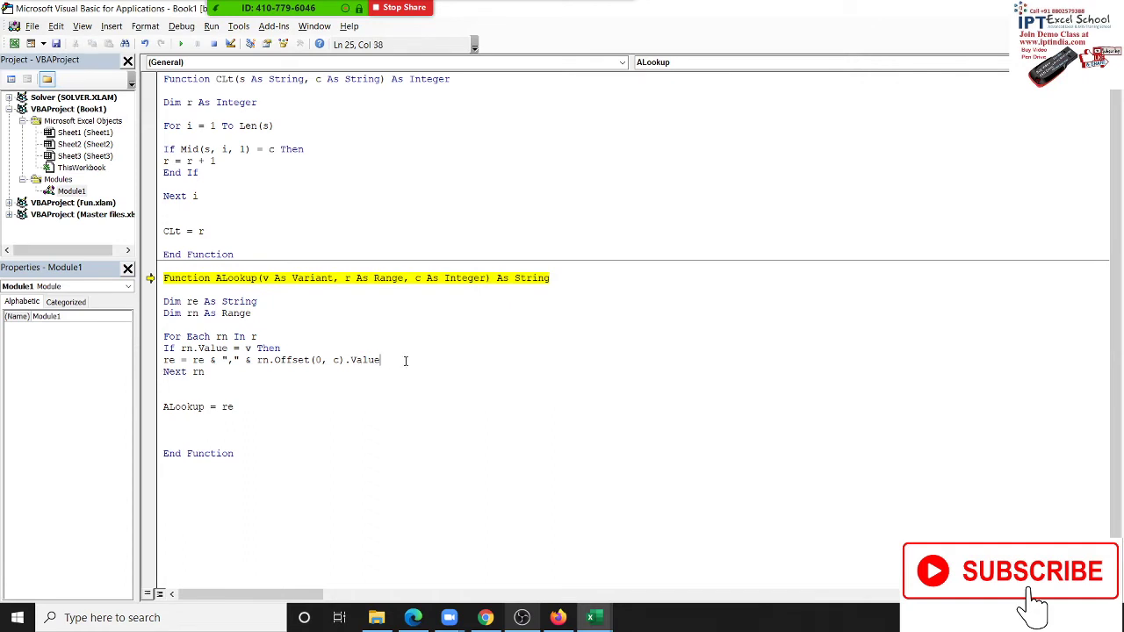
pyautogui.press('Return')
pyautogui.write('end I')
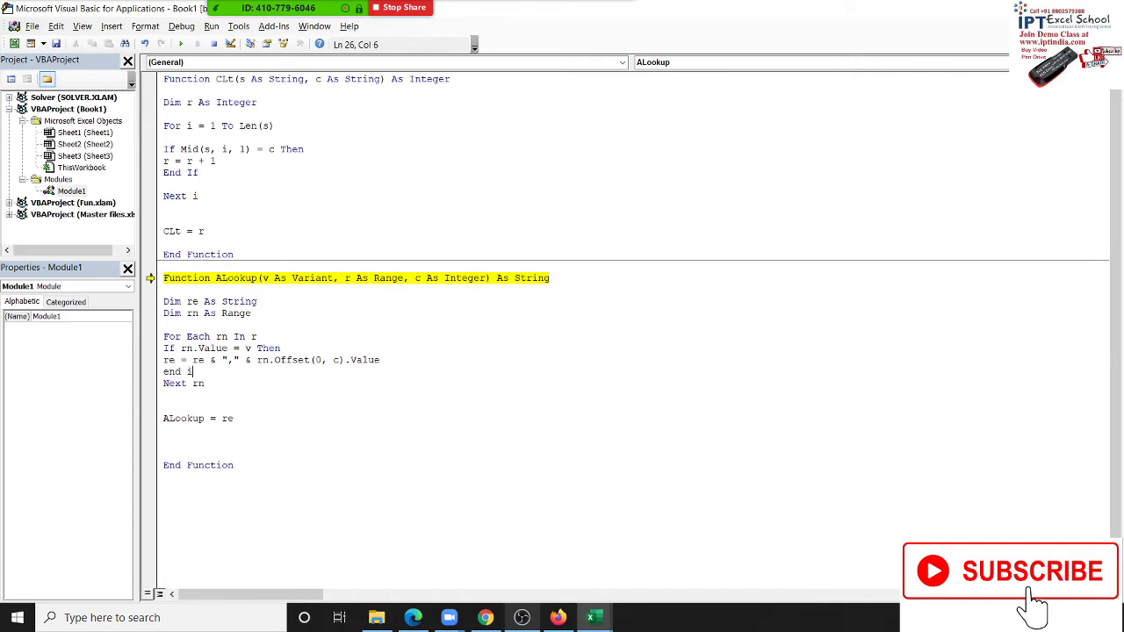
pyautogui.write('f')
pyautogui.click(450, 440)
# Recalculate G3 to get ,70,61,46,35 and autofit column G
pyautogui.click(180, 44)
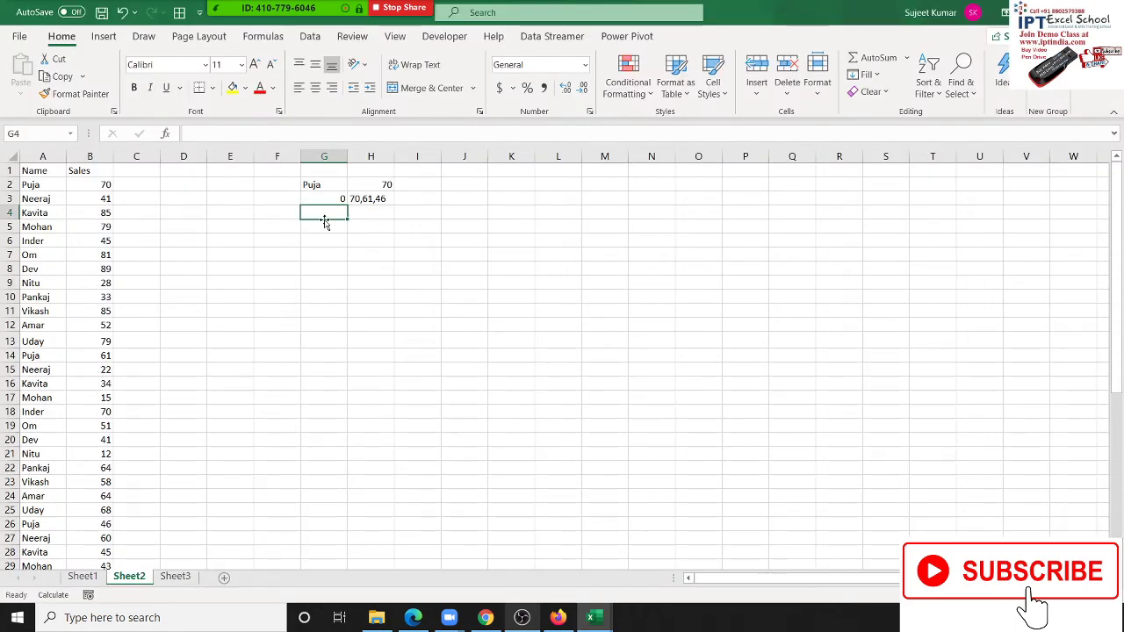
pyautogui.doubleClick(324, 199)
pyautogui.press('Return')
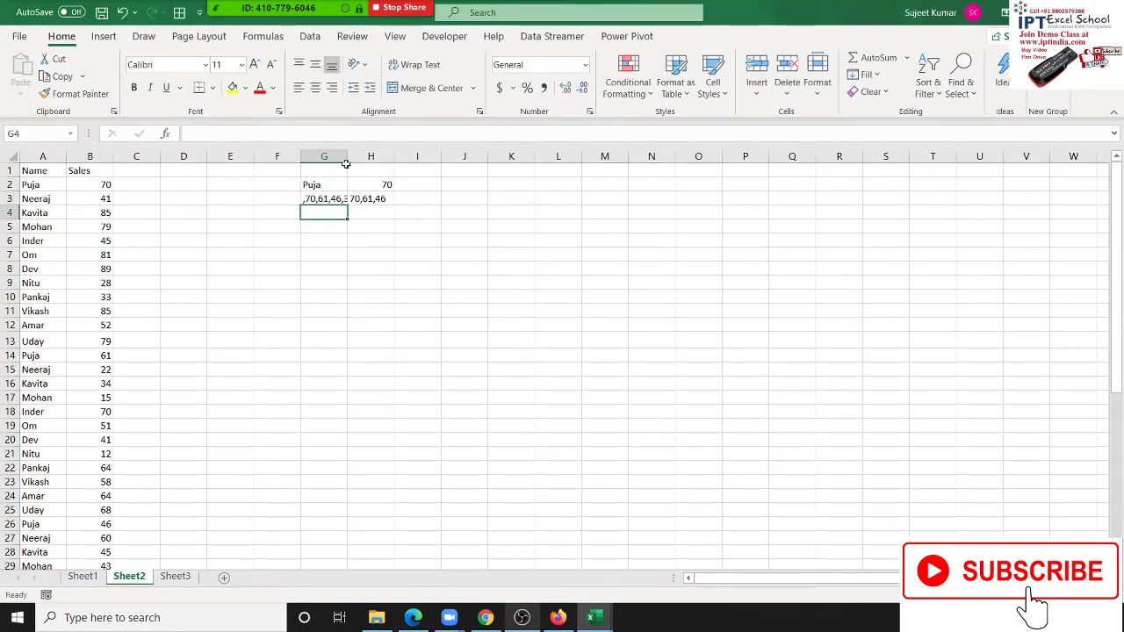
pyautogui.doubleClick(348, 163)
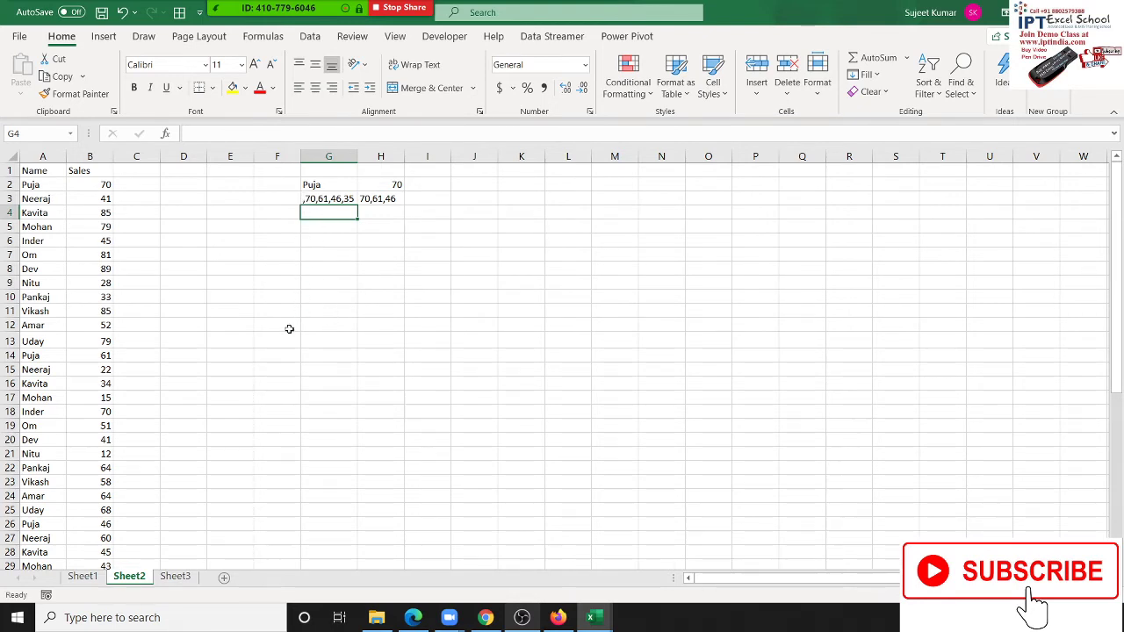
pyautogui.hotkey('alt', 'F11')
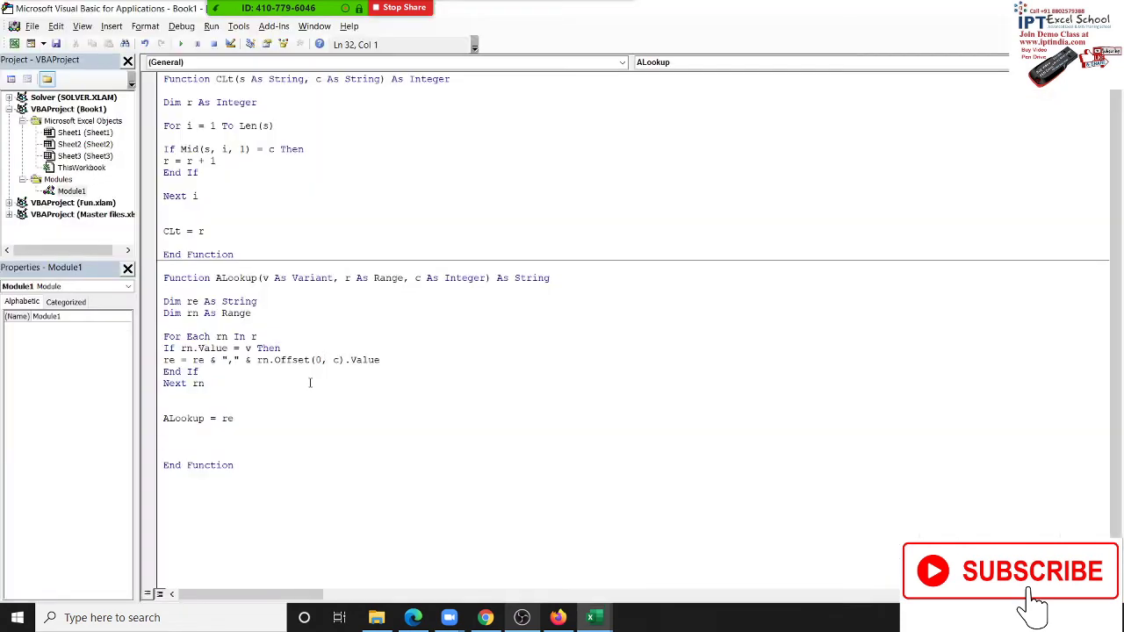
# Change the return line to 'ALookup = Right(re, Len(re) - 1)'
pyautogui.moveTo(214, 360); pyautogui.dragTo(227, 360)
pyautogui.doubleClick(198, 360)
pyautogui.moveTo(221, 360); pyautogui.dragTo(238, 360)
pyautogui.click(226, 418)
pyautogui.write('ight')
pyautogui.write('(r')
pyautogui.press('End')
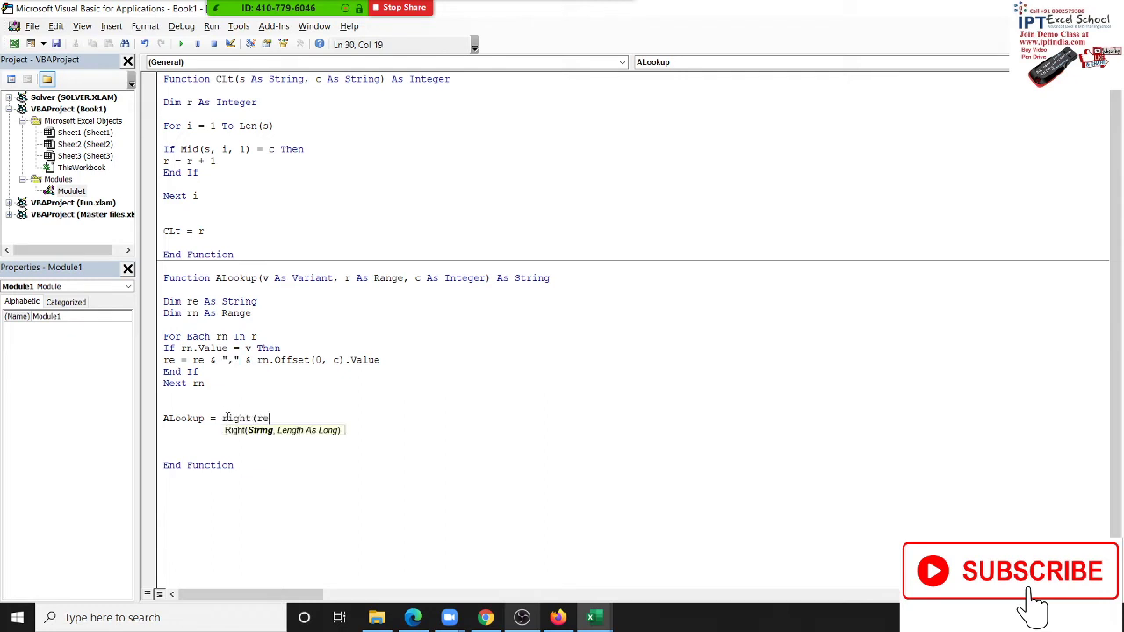
pyautogui.write(',len')
pyautogui.write('(re)')
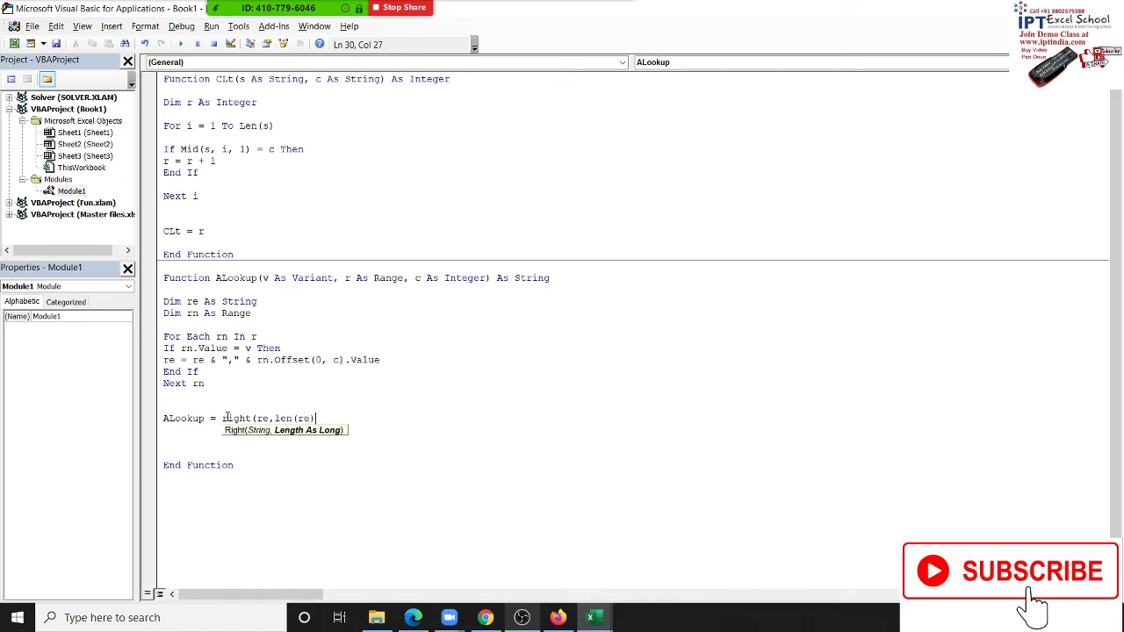
pyautogui.write('-1)')
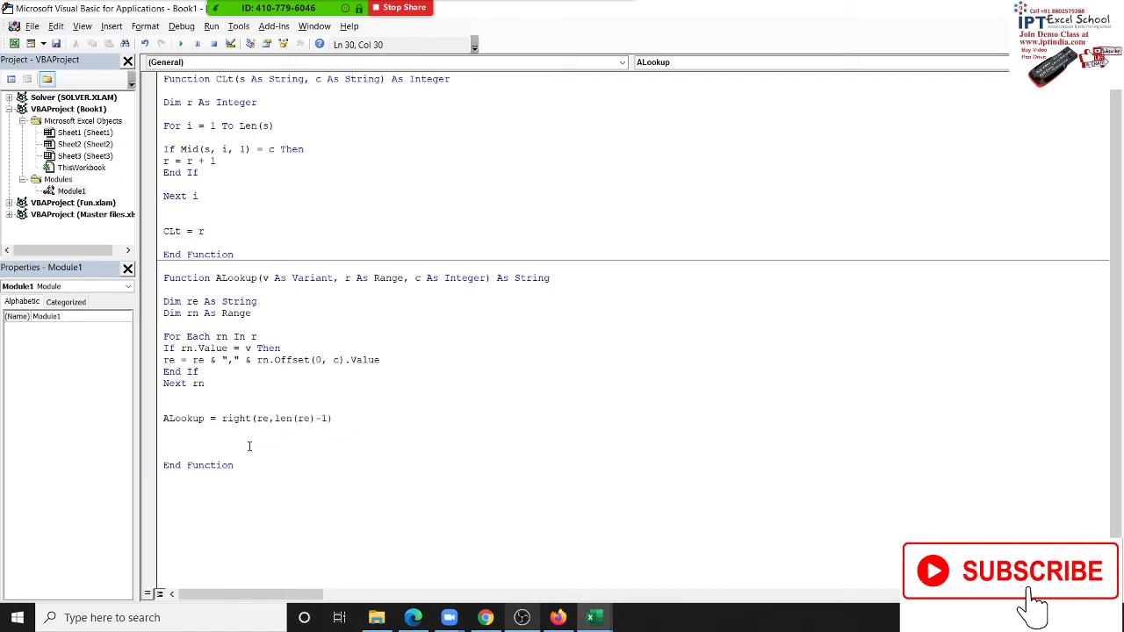
pyautogui.click(249, 446)
# Recalculate G3 to show 70,61,46,35, then add blank lines below End Function
pyautogui.hotkey('alt', 'Tab')
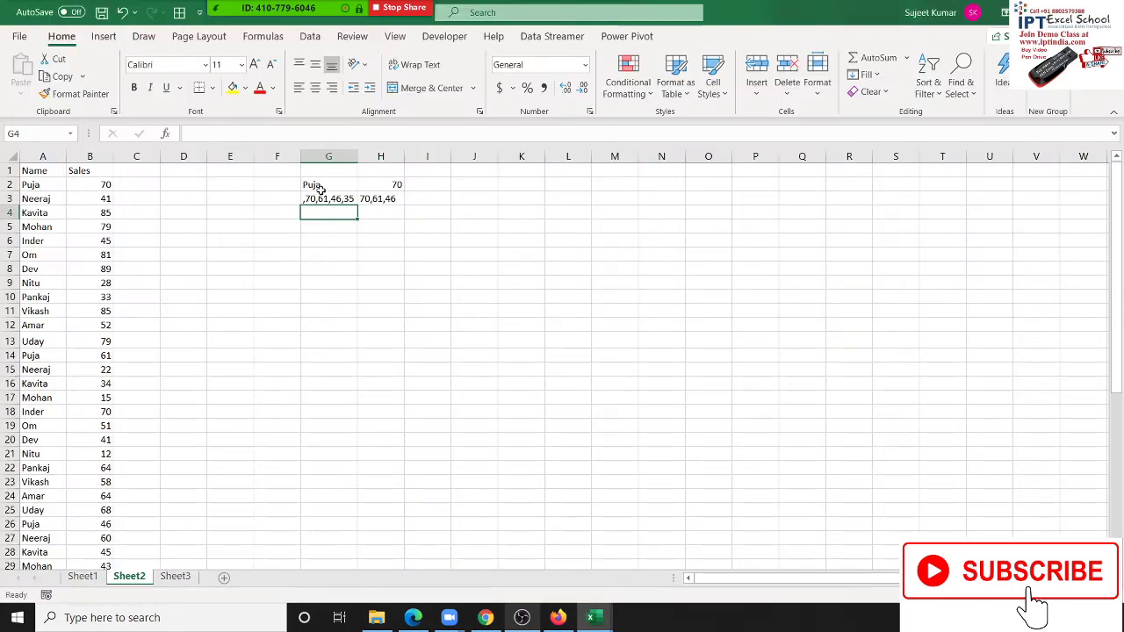
pyautogui.doubleClick(321, 199)
pyautogui.press('Return')
pyautogui.hotkey('alt', 'F11')
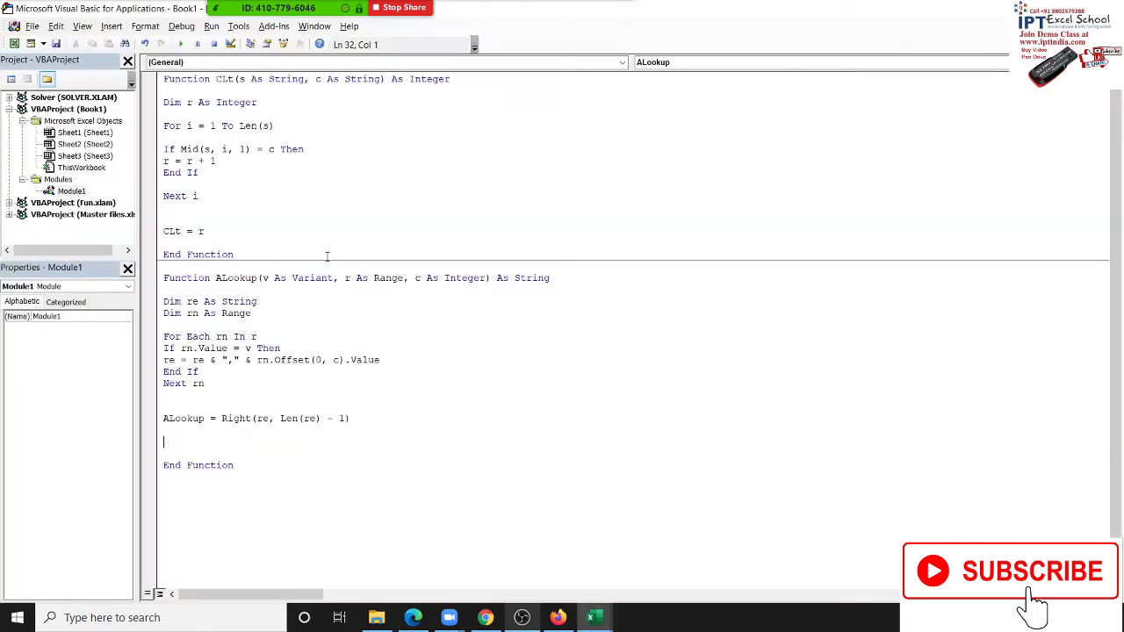
pyautogui.click(258, 473)
pyautogui.press('Return')
pyautogui.press('Return')
pyautogui.press('Return')
# Enter the test number 1 in K4
pyautogui.hotkey('alt', 'F11')
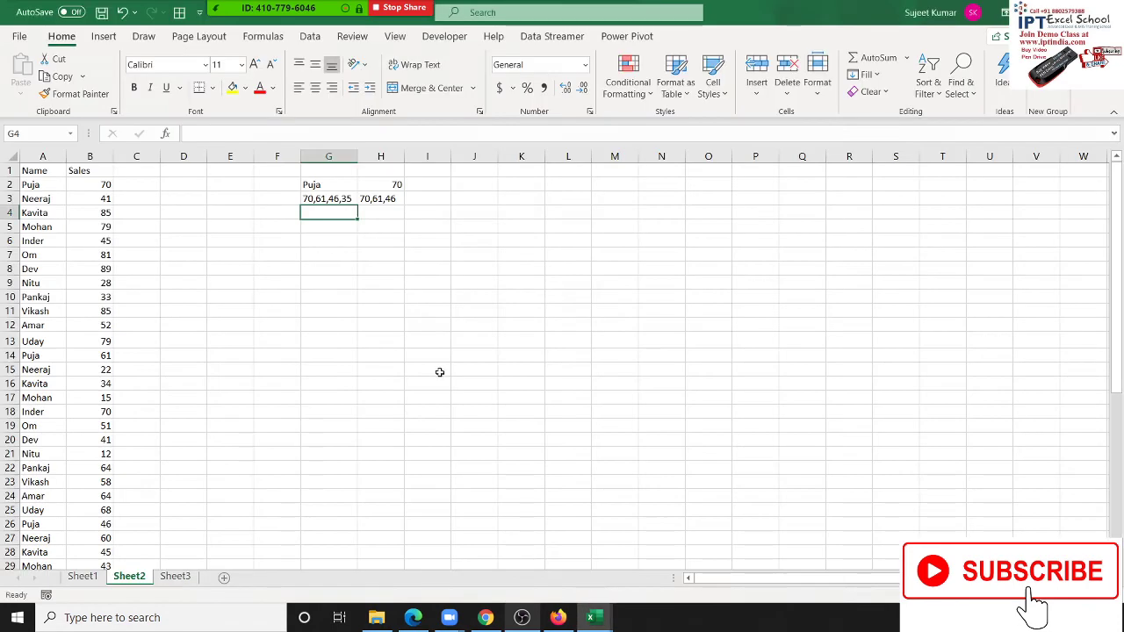
pyautogui.click(537, 211)
pyautogui.write('1')
pyautogui.press('Escape')
# Enter '=ISEVEN(K4)' in L4, which returns FALSE
pyautogui.press('Right')
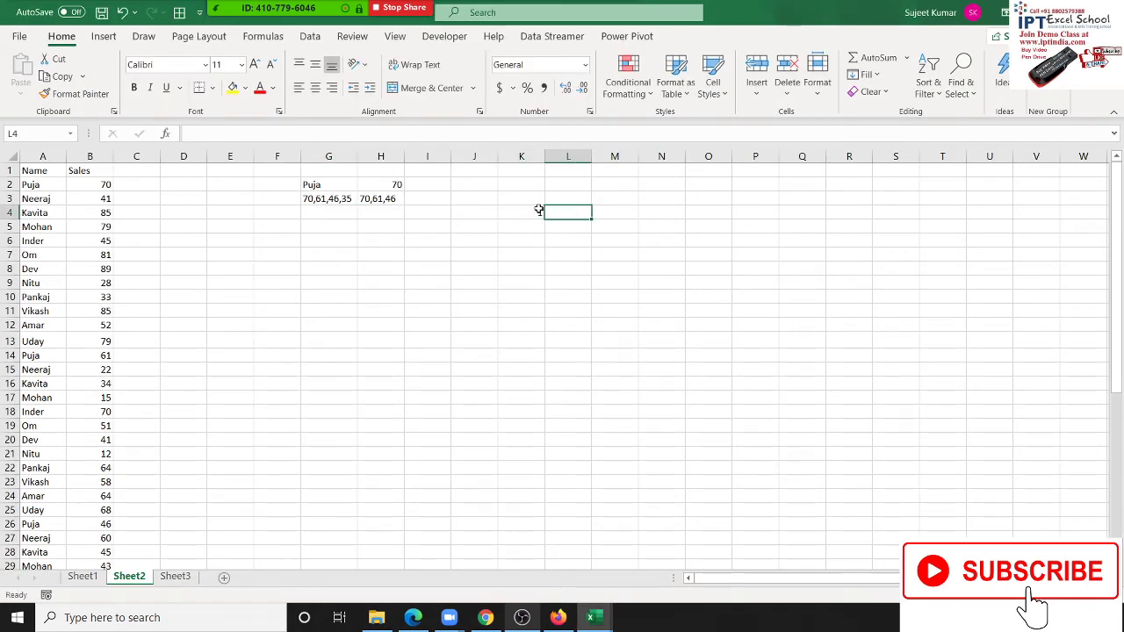
pyautogui.write('=')
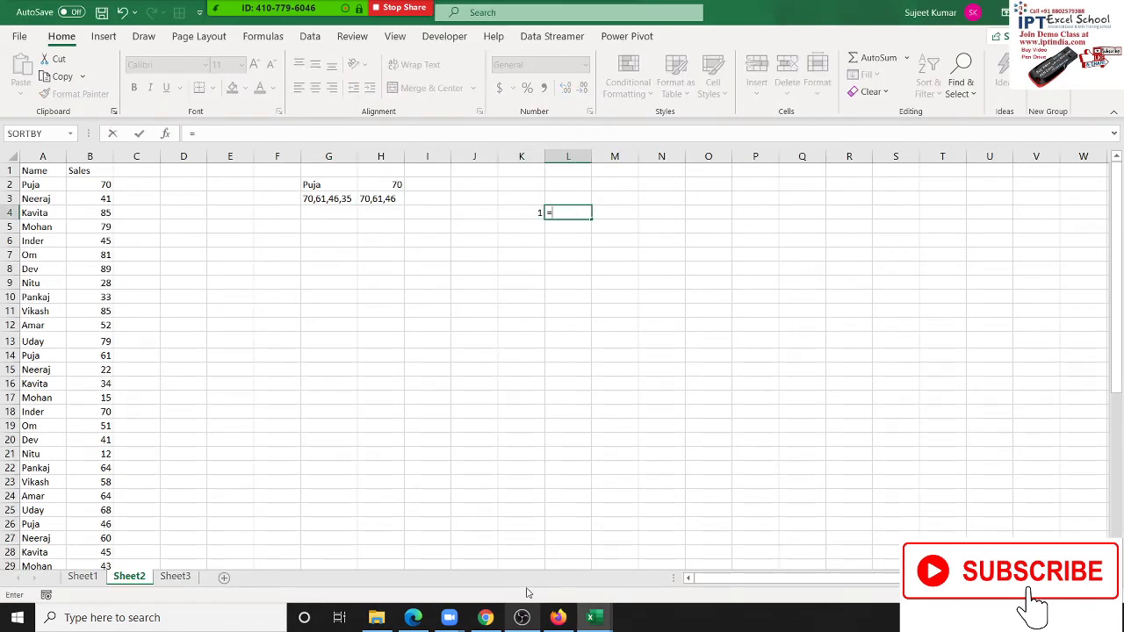
pyautogui.write('is')
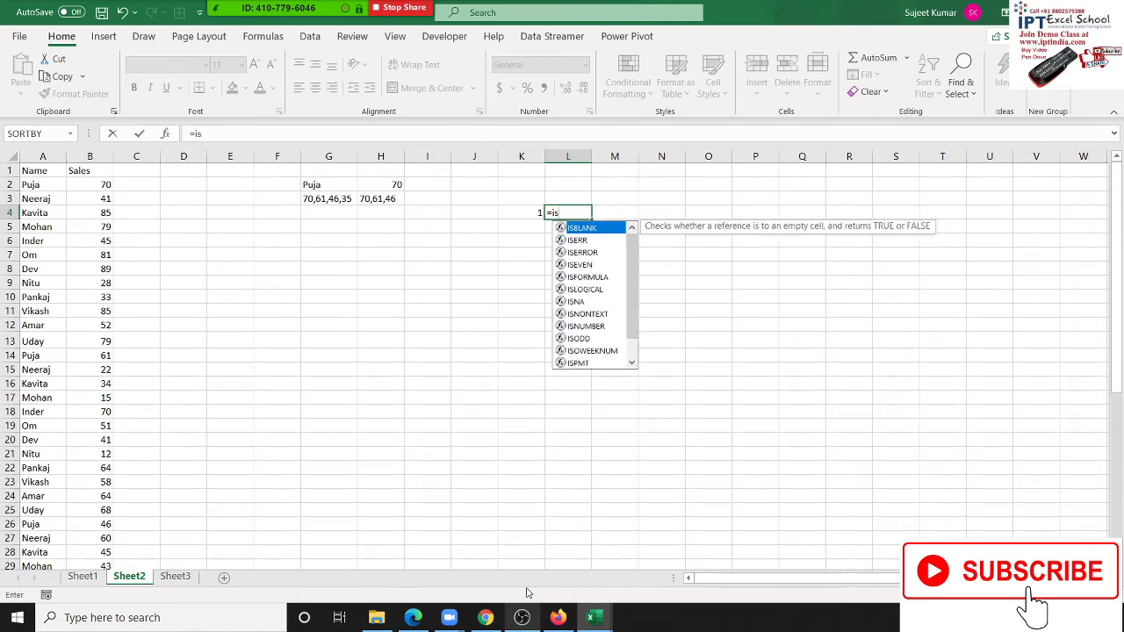
pyautogui.write('e')
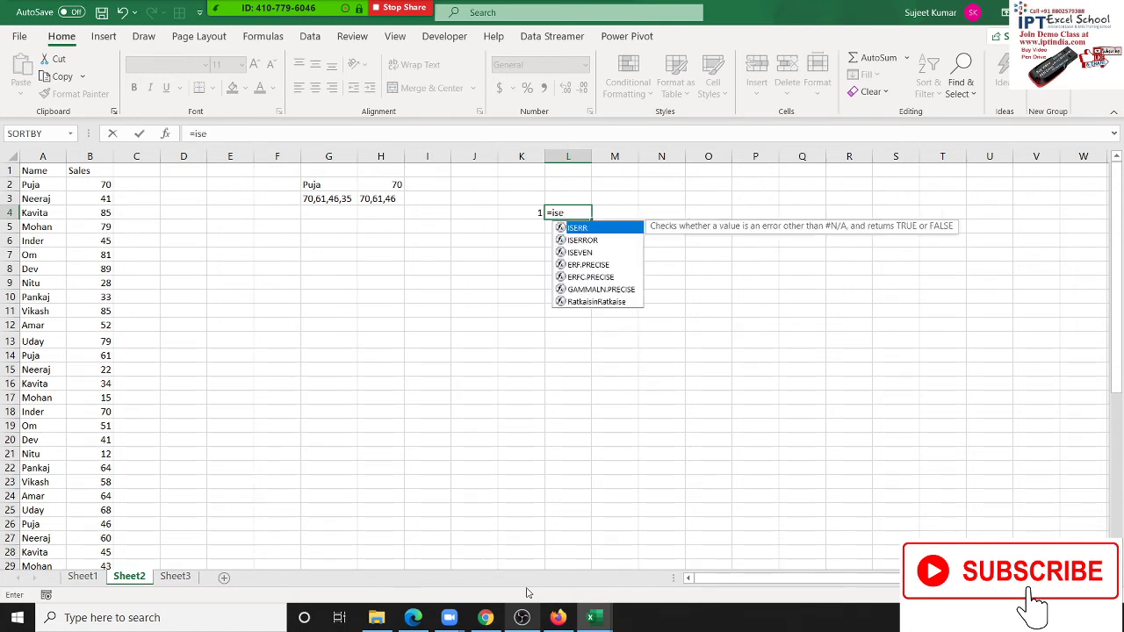
pyautogui.write('v')
pyautogui.press('Tab')
pyautogui.press('Left')
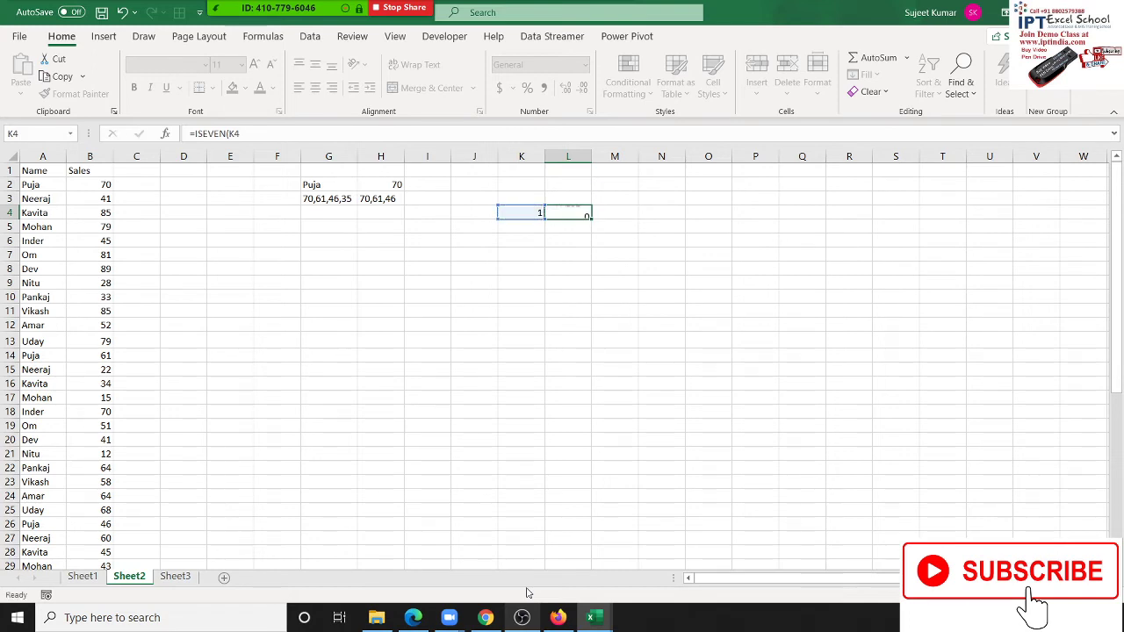
pyautogui.hotkey('ctrl', 'Return')
# Enter '=ISODD(K4)' in L5, which returns TRUE
pyautogui.press('Down')
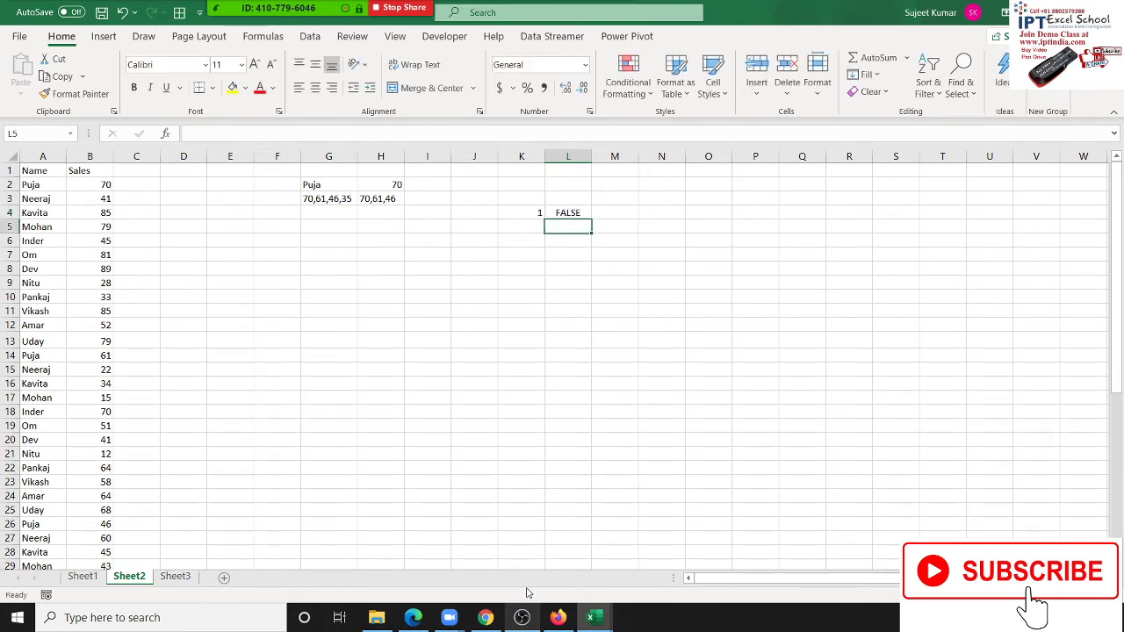
pyautogui.write('=iso')
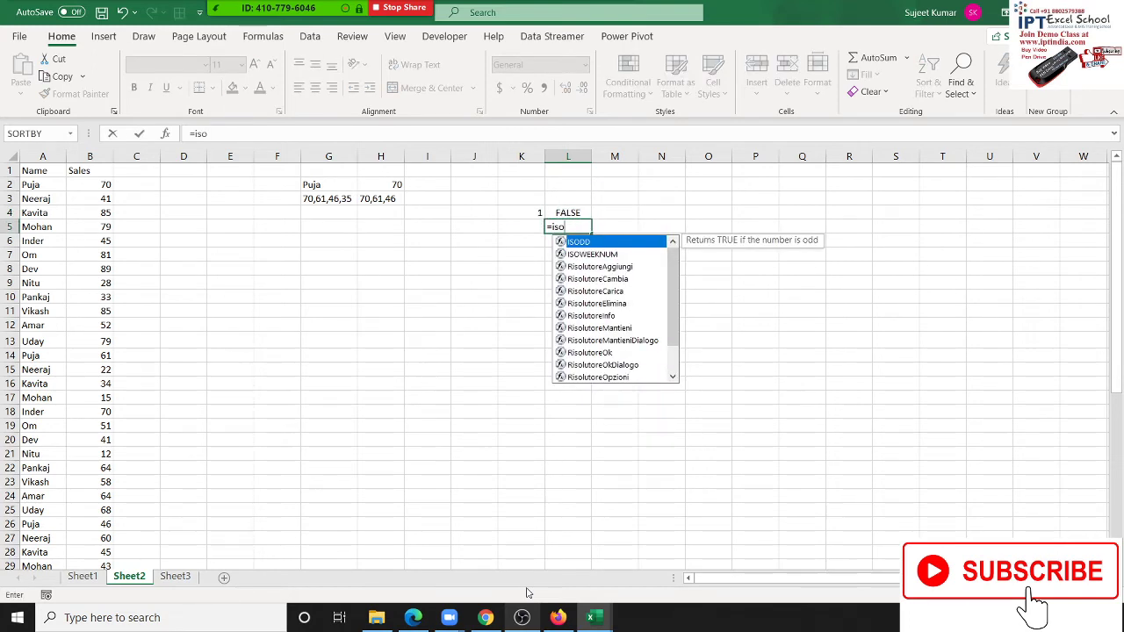
pyautogui.write('d')
pyautogui.press('Tab')
pyautogui.write('k4')
pyautogui.press('Return')
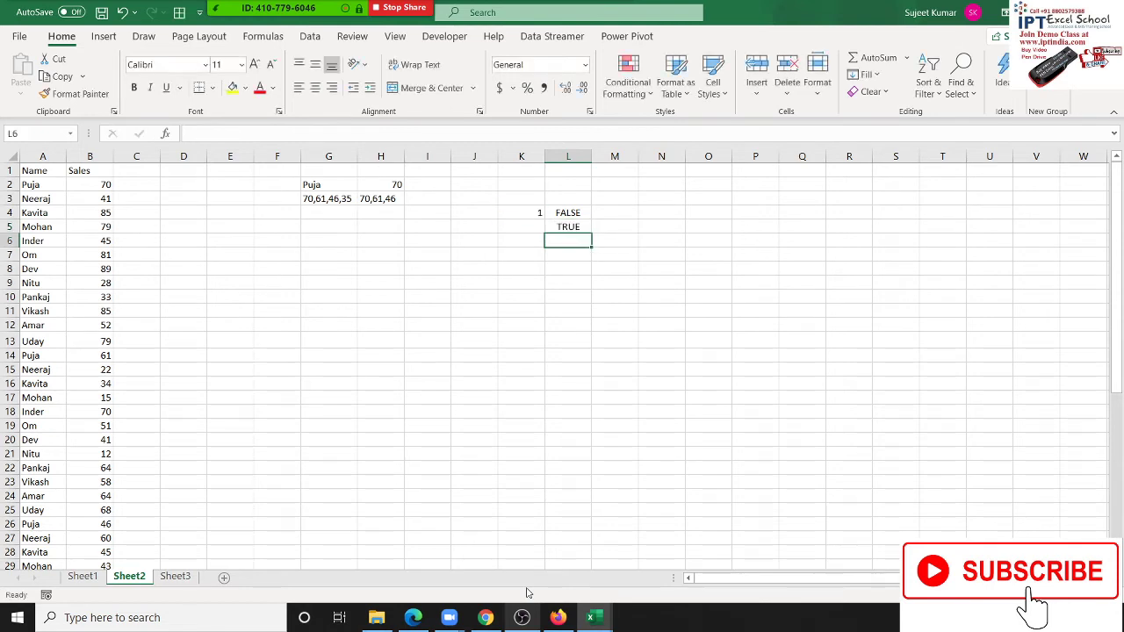
pyautogui.press('Up')
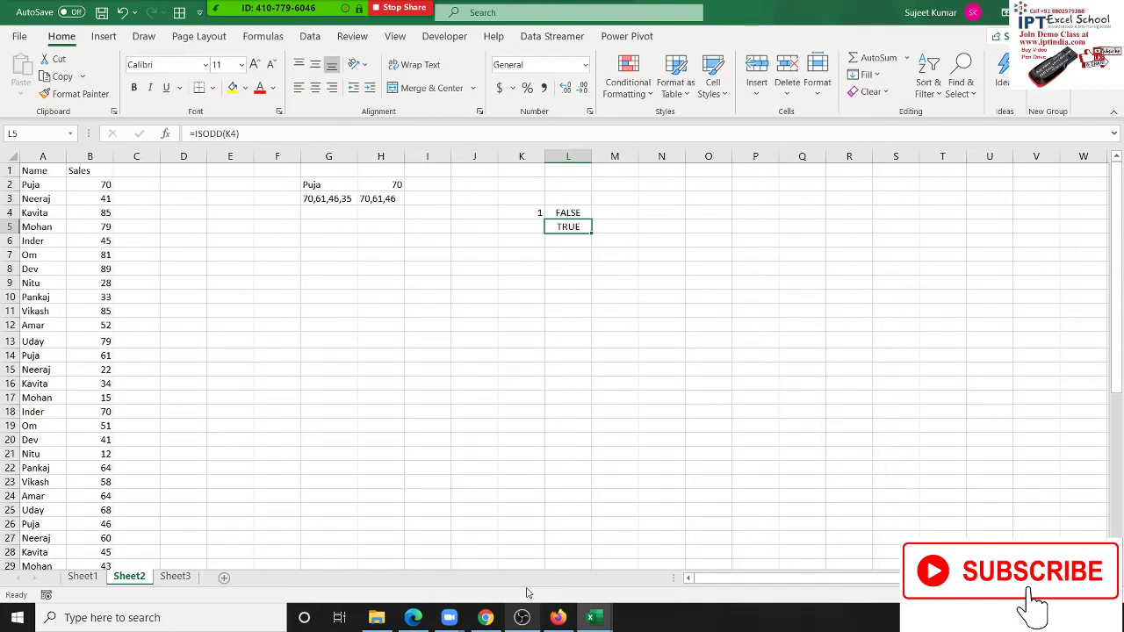
pyautogui.press('Down')
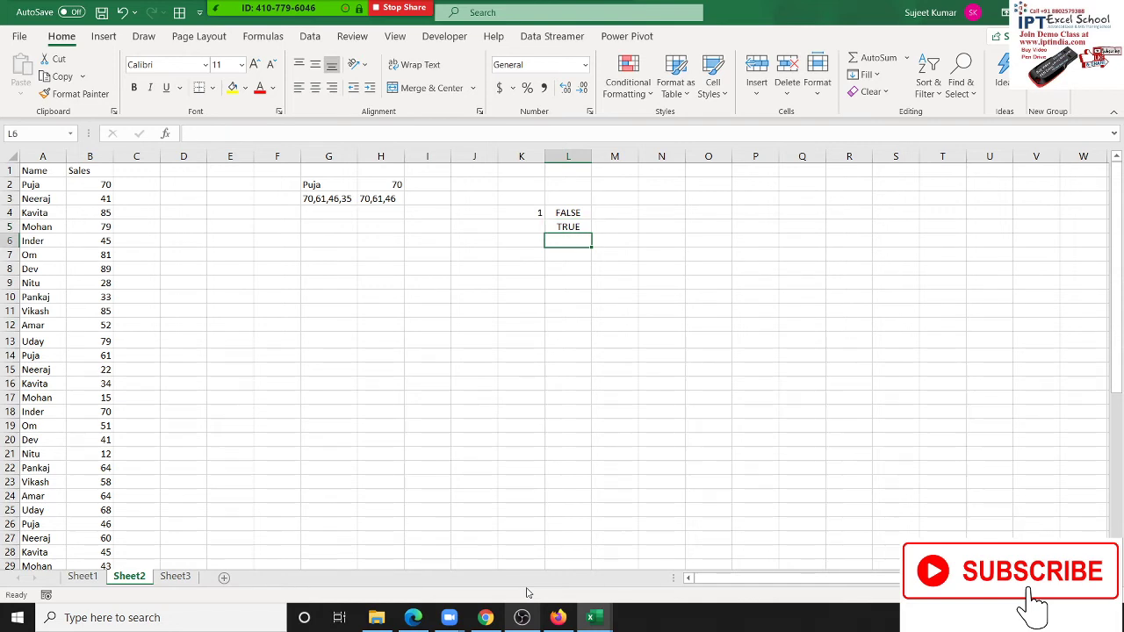
# Type the label 'prime' into L6
pyautogui.write('pri')
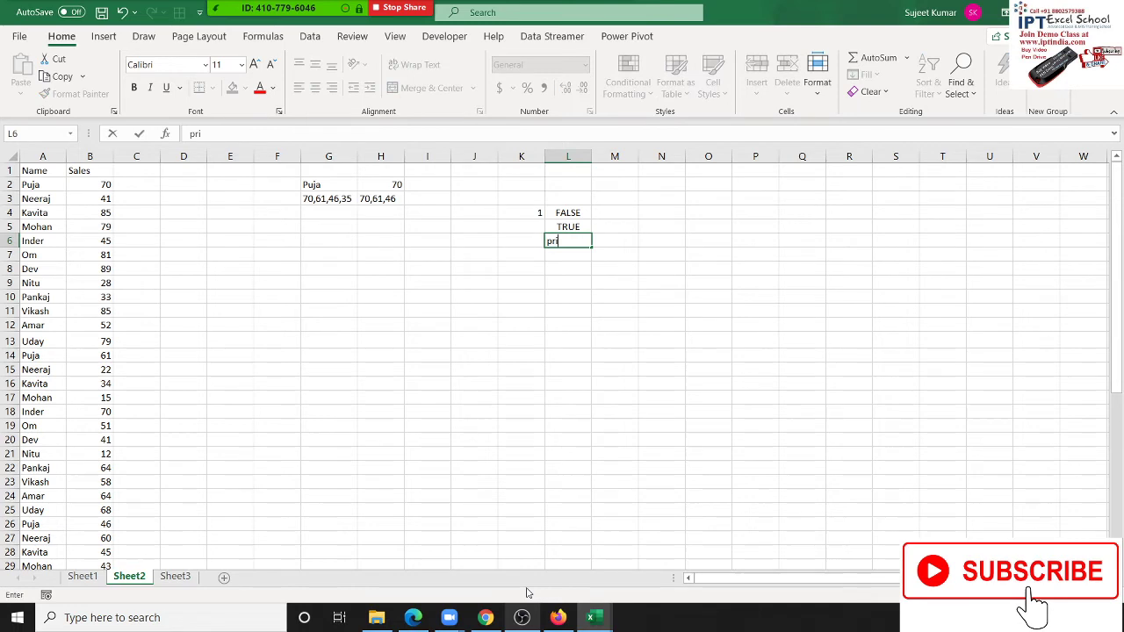
pyautogui.write('me')
pyautogui.press('Return')
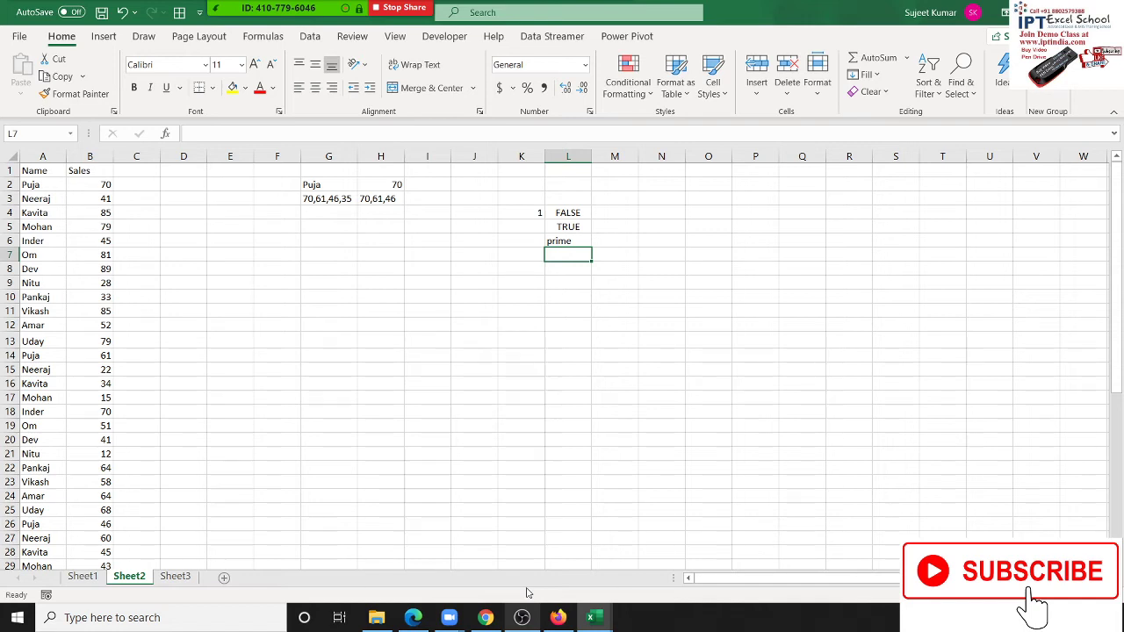
# Enter the test numbers 3, 7, 11, 13, 23, 31, 17, 19 down L8:L15
pyautogui.press('Down')
pyautogui.write('3')
pyautogui.press('Return')
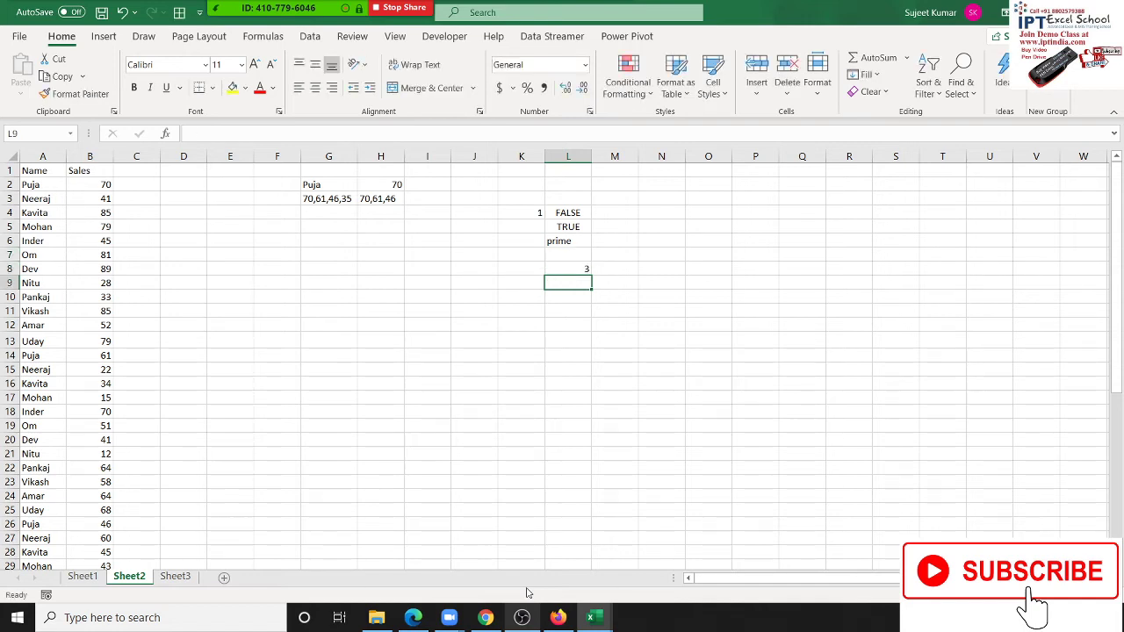
pyautogui.write('7')
pyautogui.press('Return')
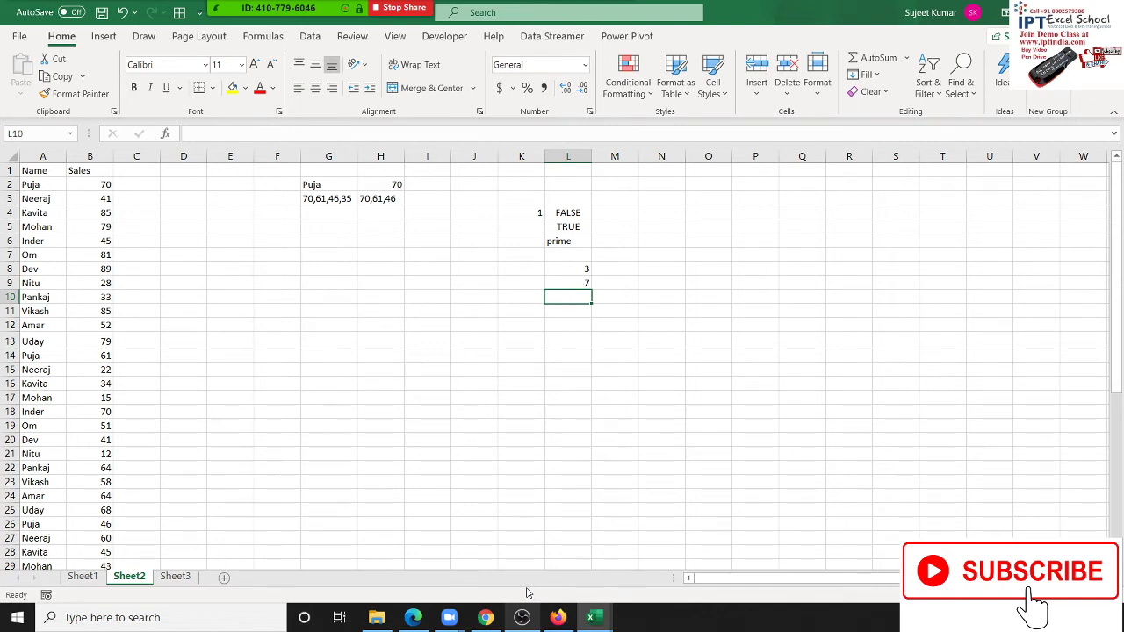
pyautogui.write('11')
pyautogui.press('Return')
pyautogui.write('13')
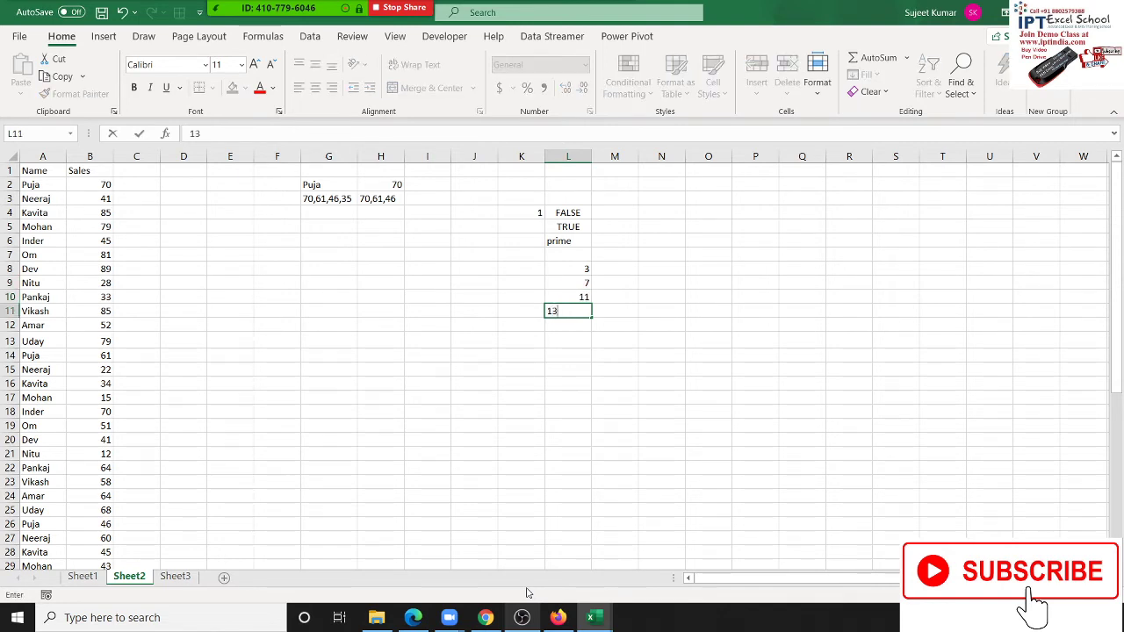
pyautogui.press('Return')
pyautogui.write('2')
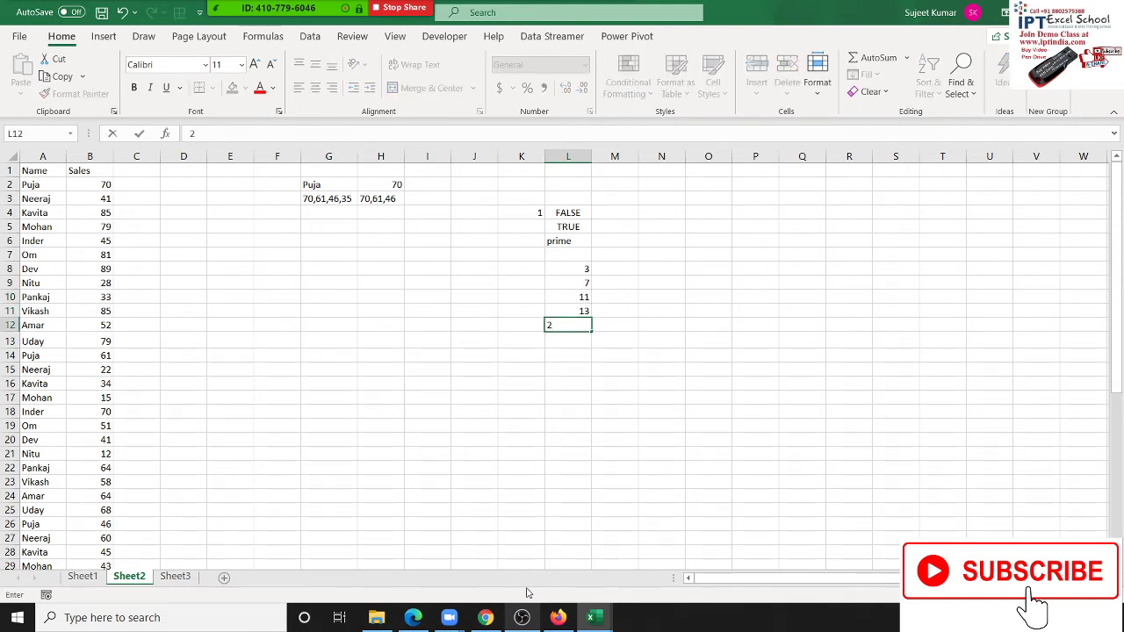
pyautogui.write('3')
pyautogui.press('Return')
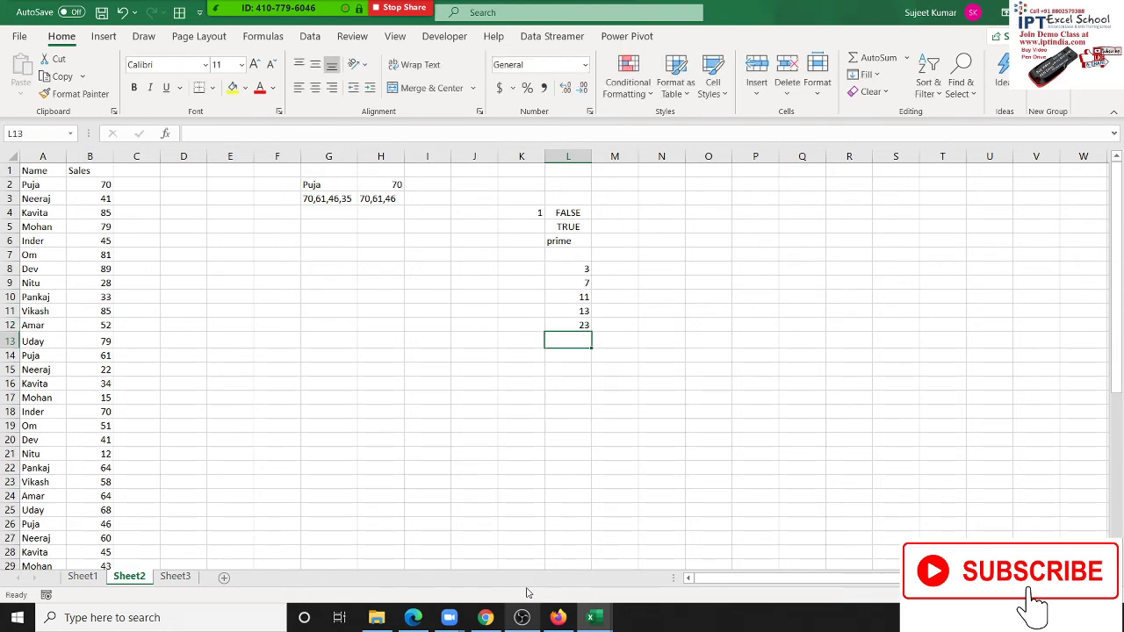
pyautogui.press('Up')
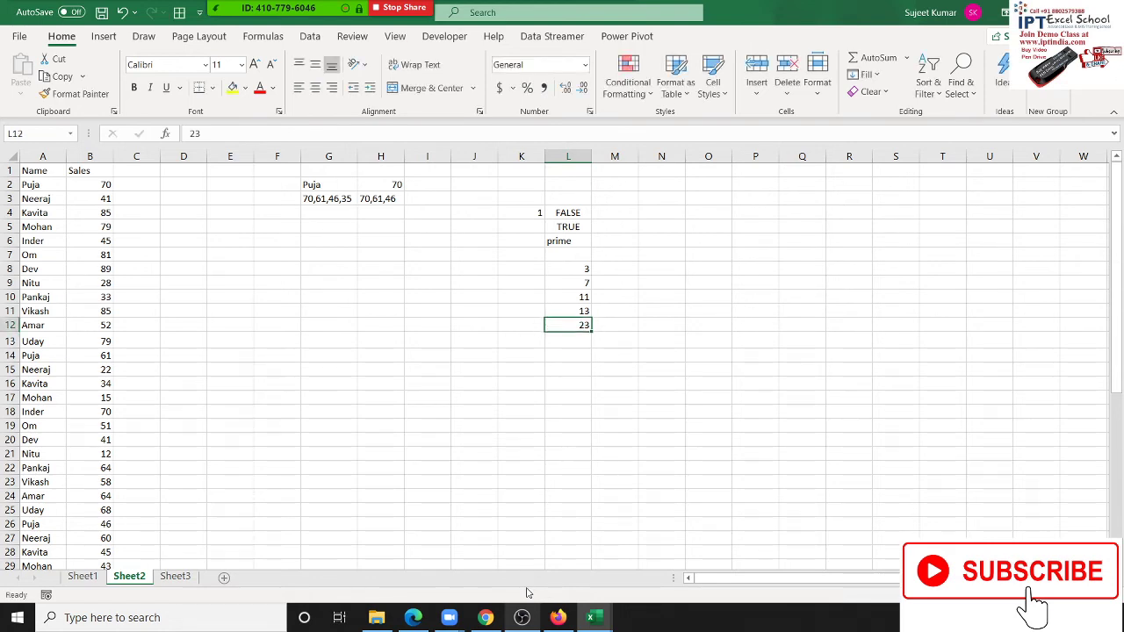
pyautogui.press('Down')
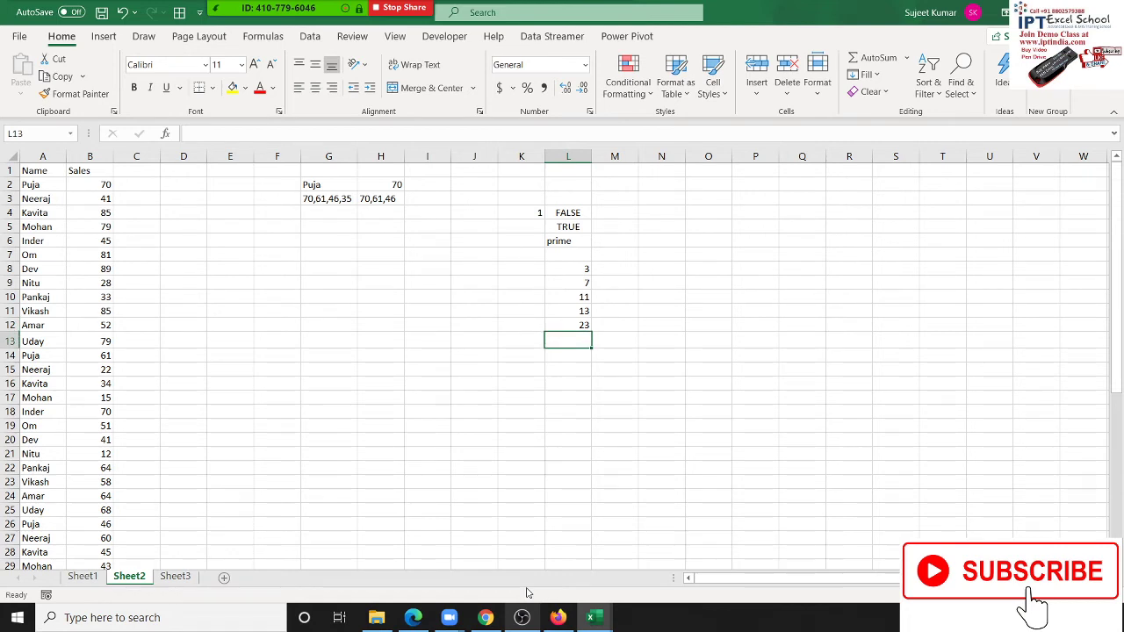
pyautogui.write('31')
pyautogui.press('Return')
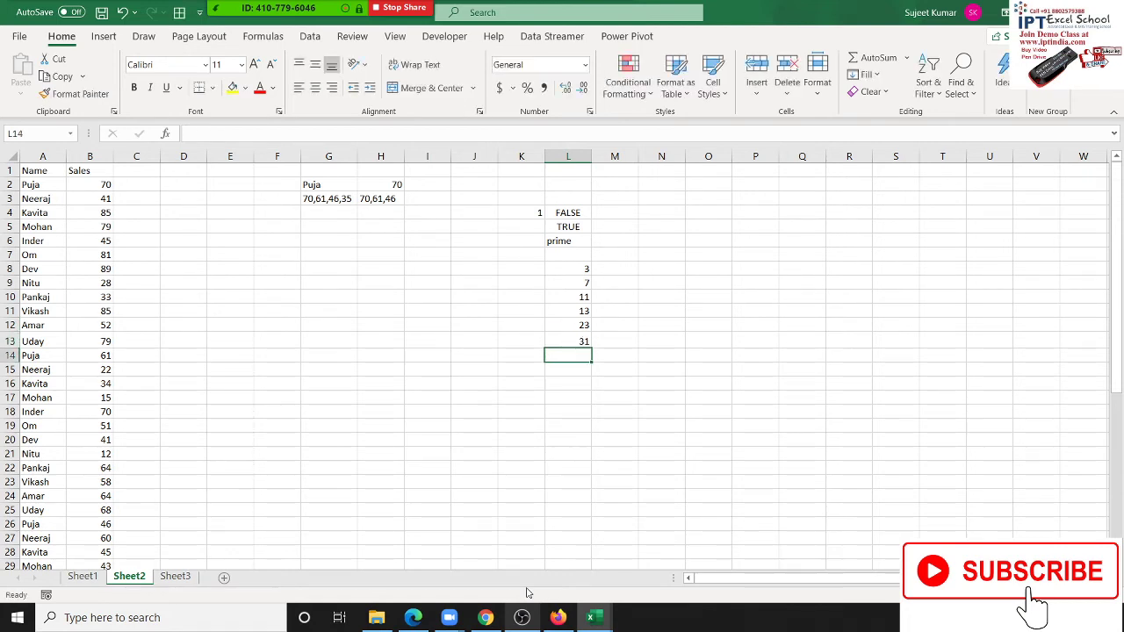
pyautogui.write('17')
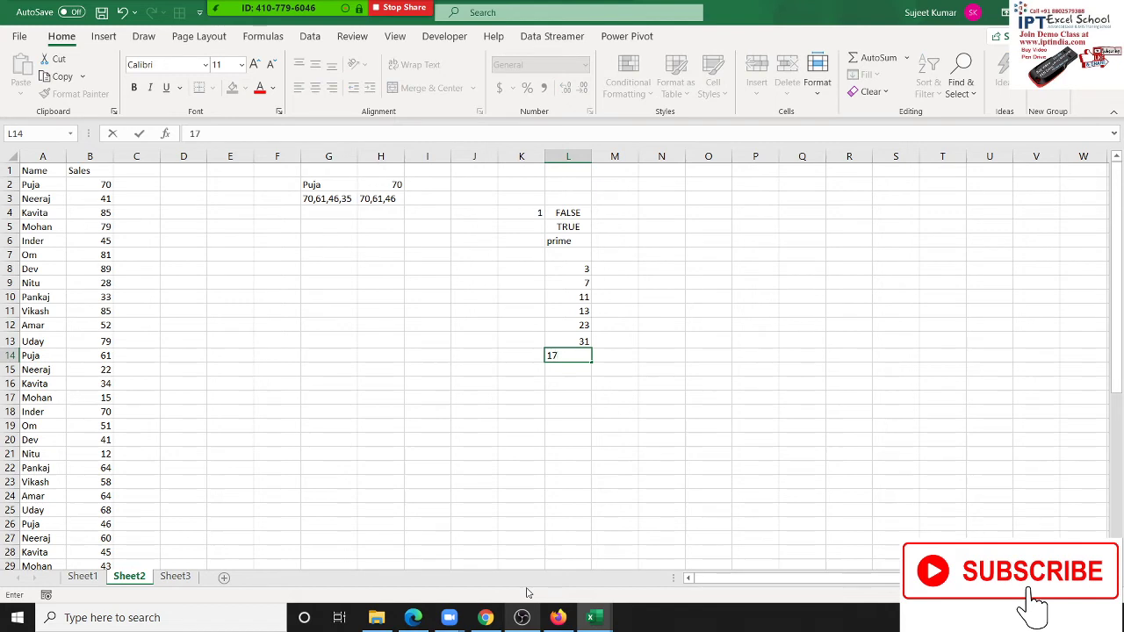
pyautogui.press('Return')
pyautogui.write('1')
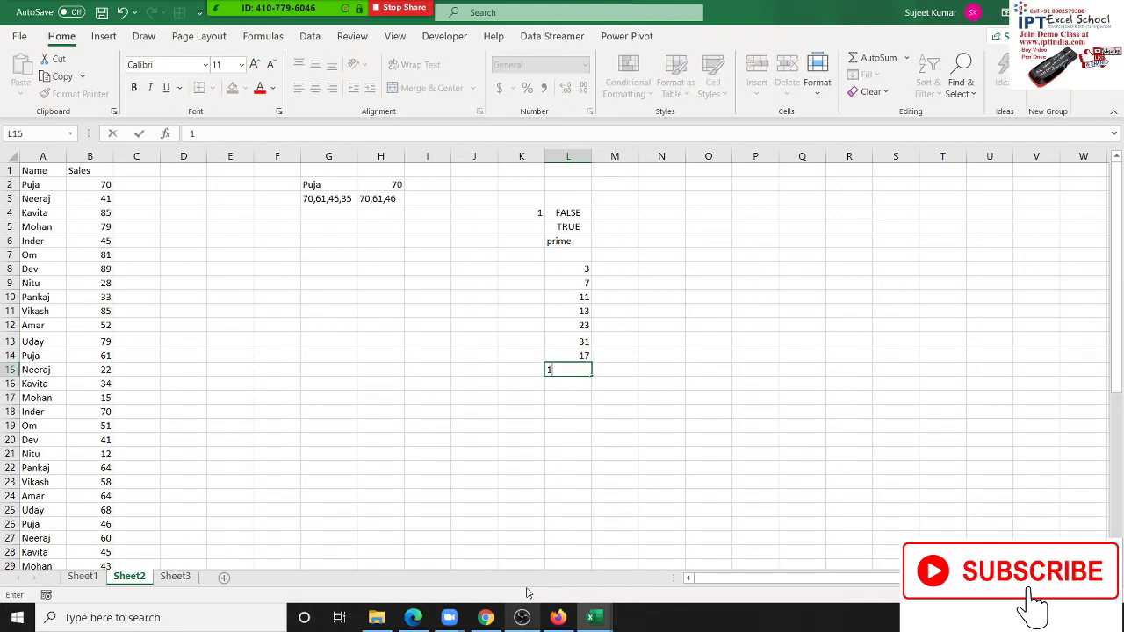
pyautogui.write('9')
pyautogui.press('Return')
# Select and clear the numbers in L8:L15, then go back to the VBA editor
pyautogui.press('Up')
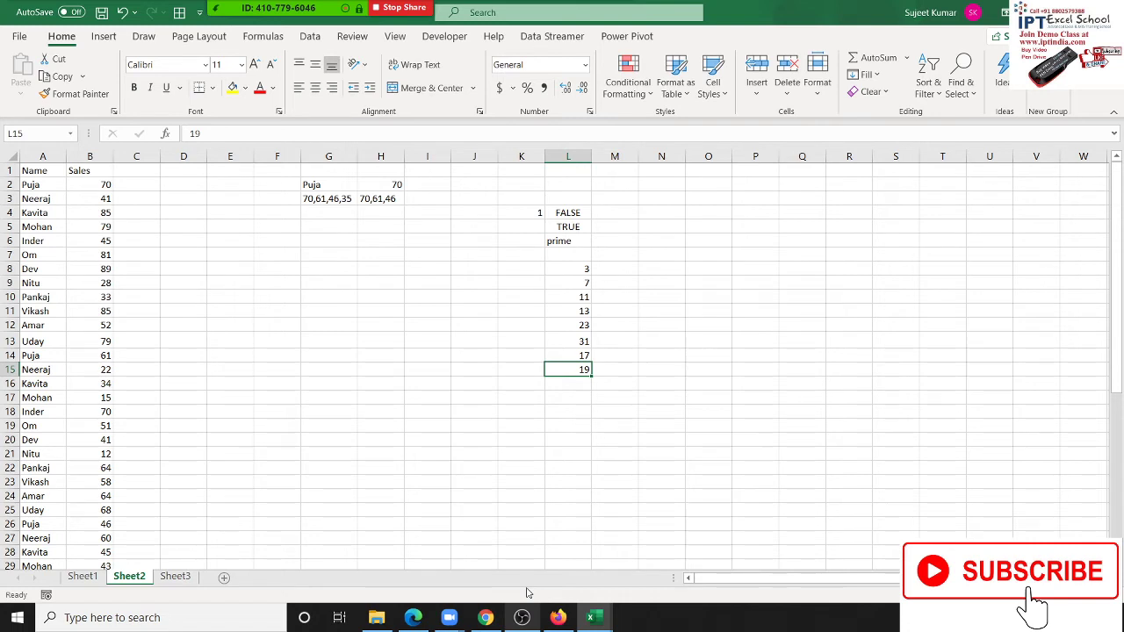
pyautogui.press('Left')
pyautogui.press('Right')
pyautogui.hotkey('ctrl', 'shift', 'Up')
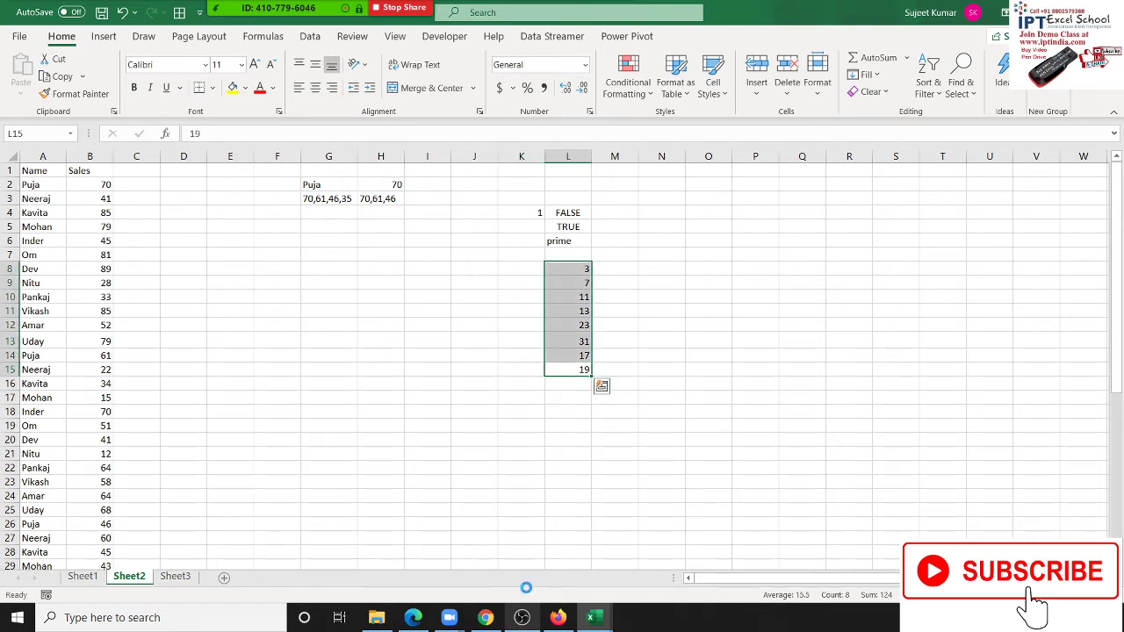
pyautogui.press('Delete')
pyautogui.press('Up')
pyautogui.press('Up')
pyautogui.press('Up')
pyautogui.press('Up')
pyautogui.press('Up')
pyautogui.press('Up')
pyautogui.press('Up')
pyautogui.press('Up')
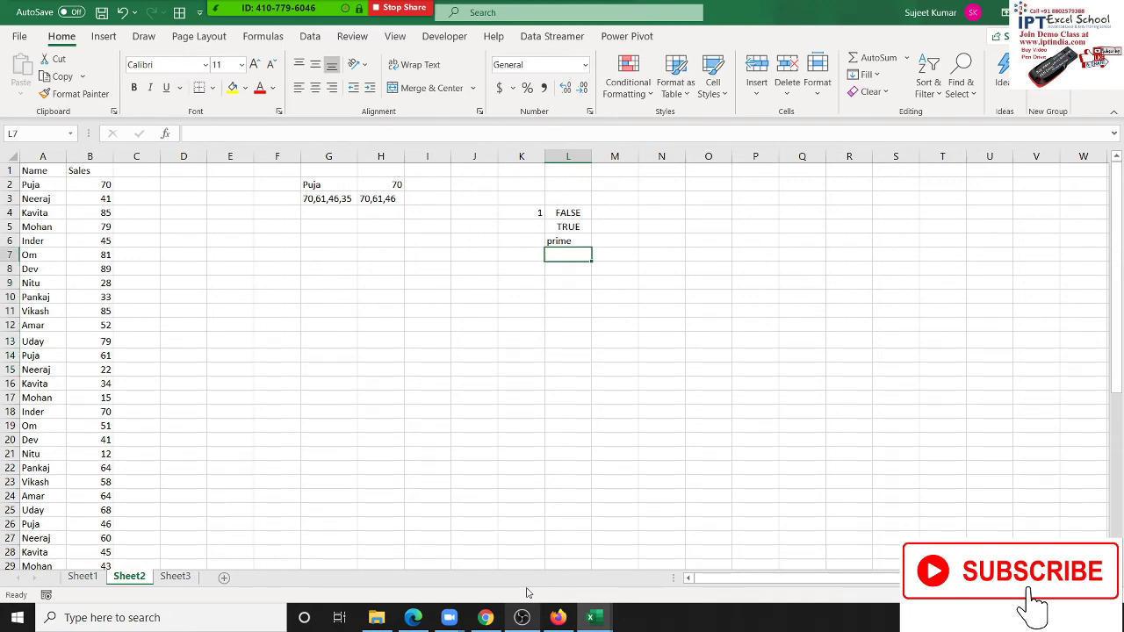
pyautogui.hotkey('alt', 'F11')
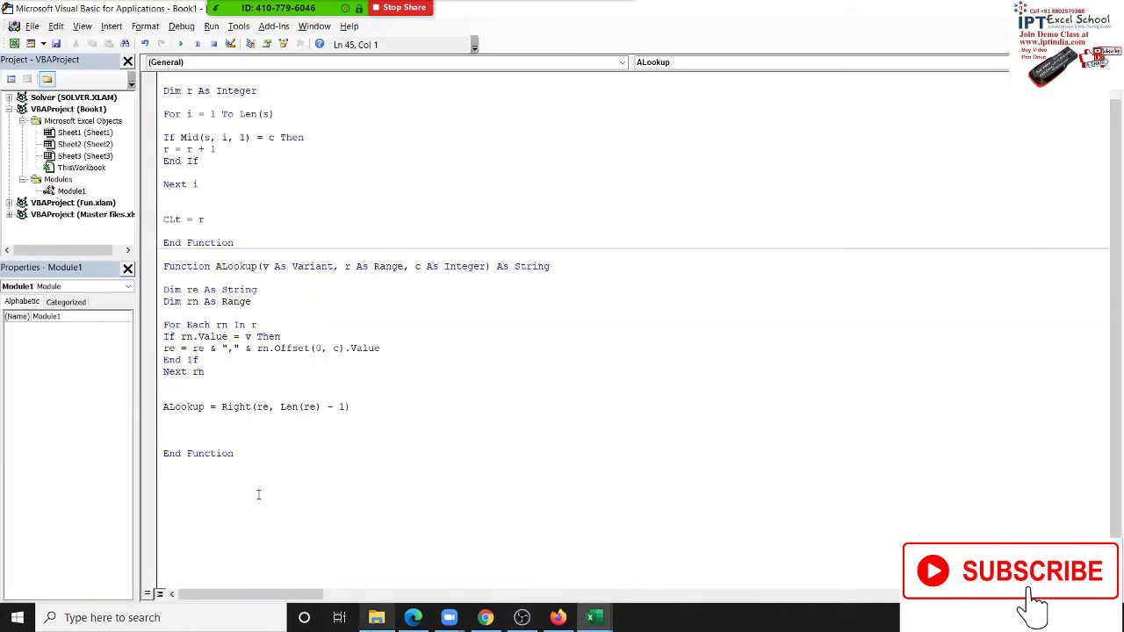
# Below ALookup, write 'Function ISPRIME(n As Long) As Boolean' and open a blank body line
pyautogui.click(244, 478)
pyautogui.press('Return')
pyautogui.press('Return')
pyautogui.press('Return')
pyautogui.press('Return')
pyautogui.press('Return')
pyautogui.press('Return')
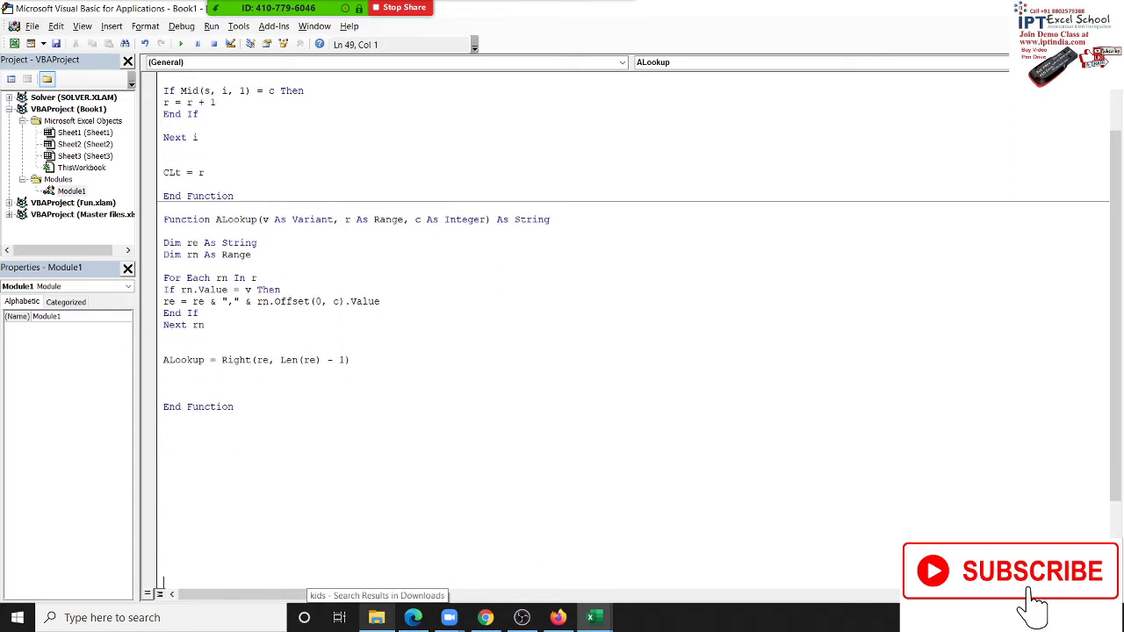
pyautogui.press('Return')
pyautogui.press('Return')
pyautogui.press('Return')
pyautogui.click(207, 433)
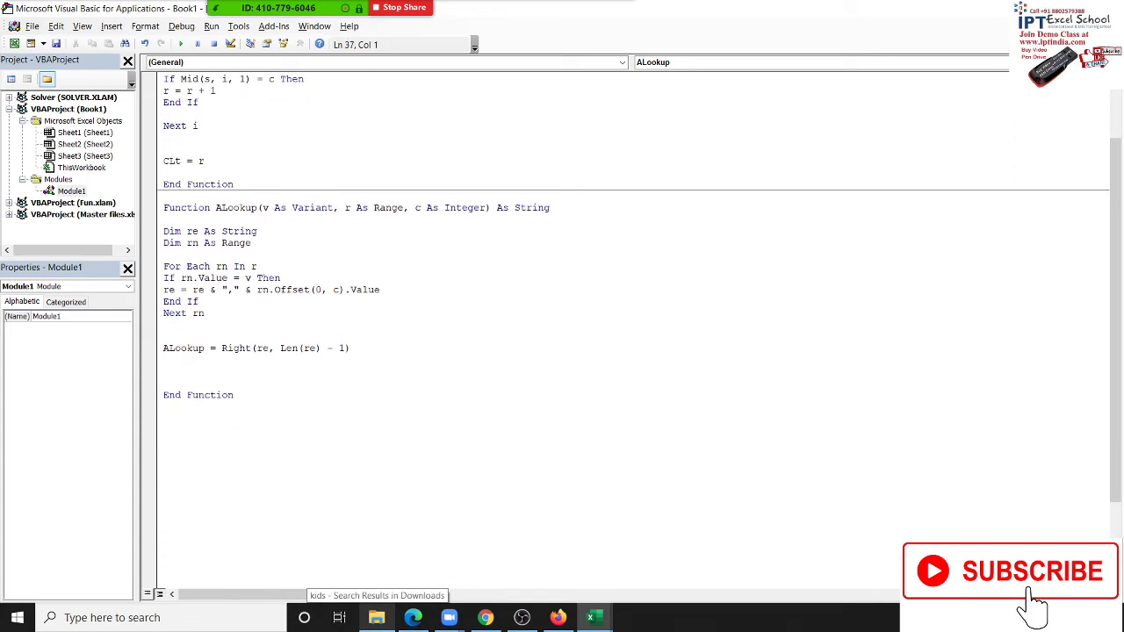
pyautogui.write('funct')
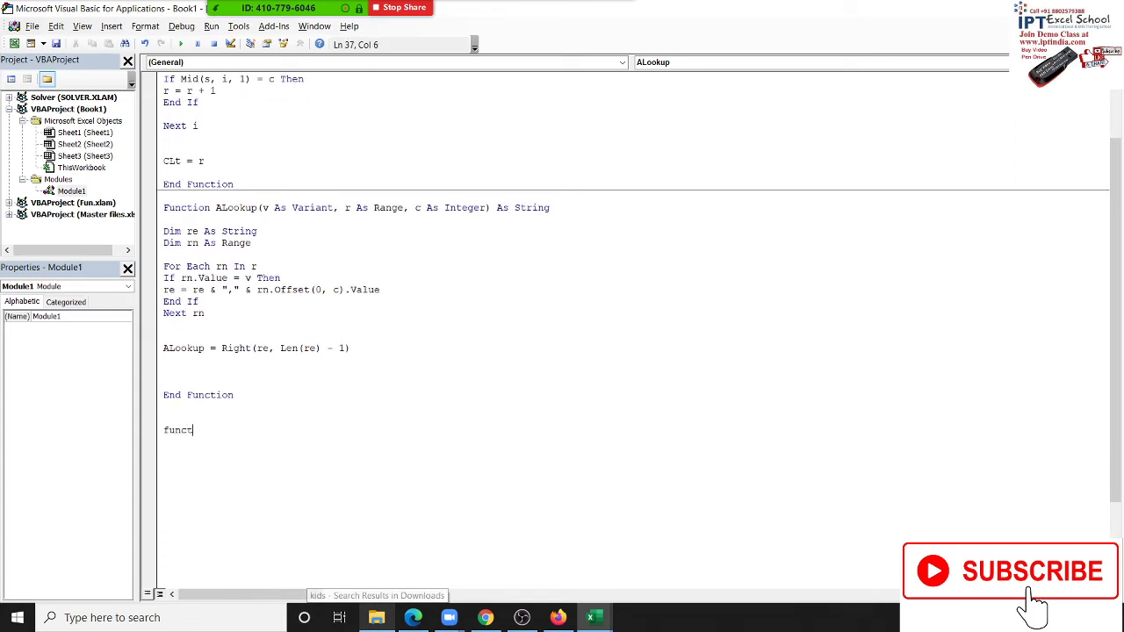
pyautogui.write('ion ')
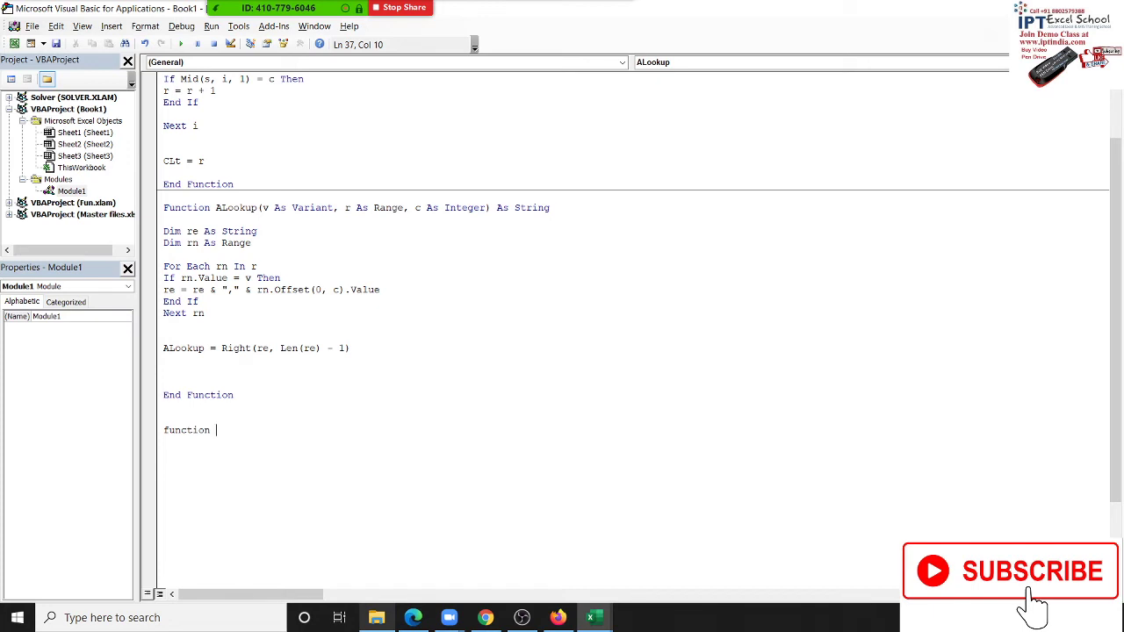
pyautogui.write('IS{ROM')
pyautogui.press('BackSpace')
pyautogui.press('BackSpace')
pyautogui.press('BackSpace')
pyautogui.press('BackSpace')
pyautogui.write('PRI')
pyautogui.write('ME(')
pyautogui.write('n as ')
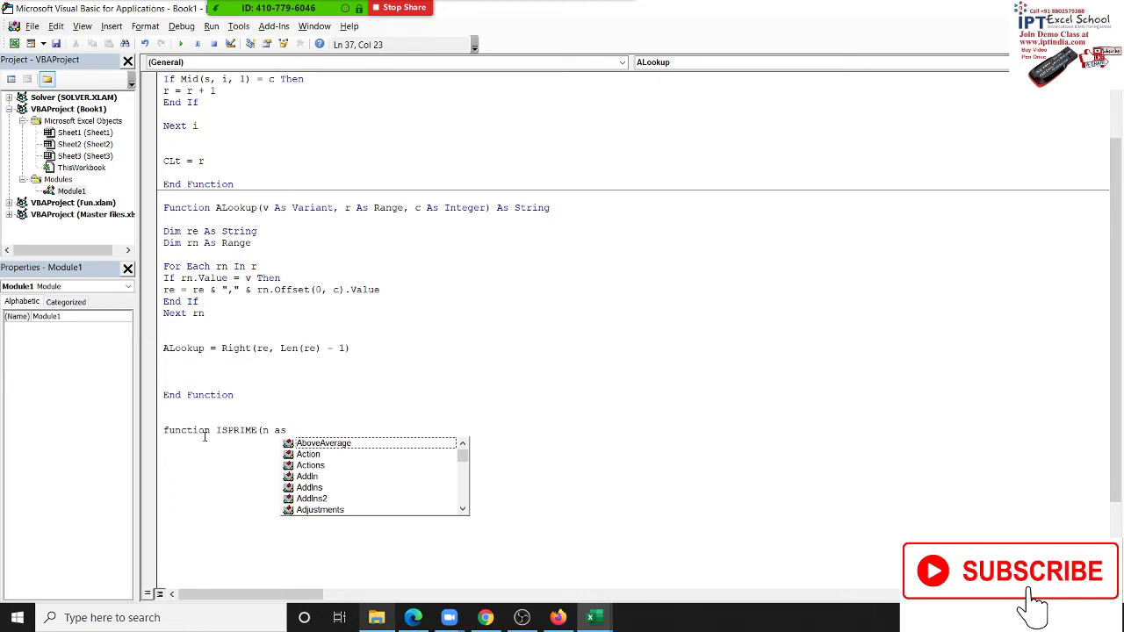
pyautogui.write('long')
pyautogui.press('Tab')
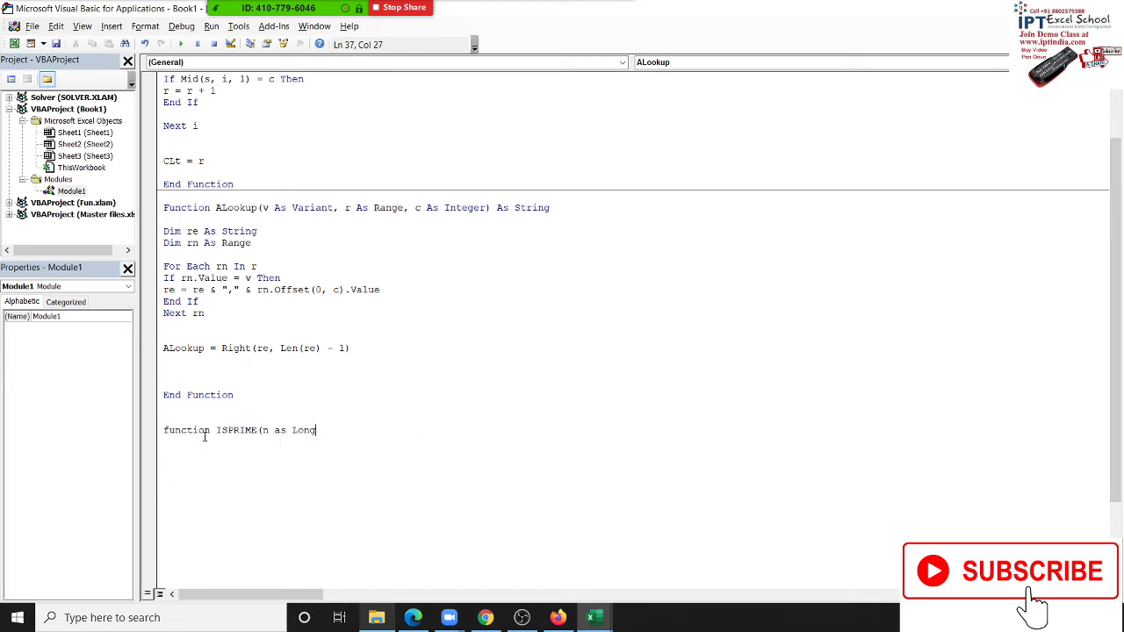
pyautogui.write(')')
pyautogui.write('as b')
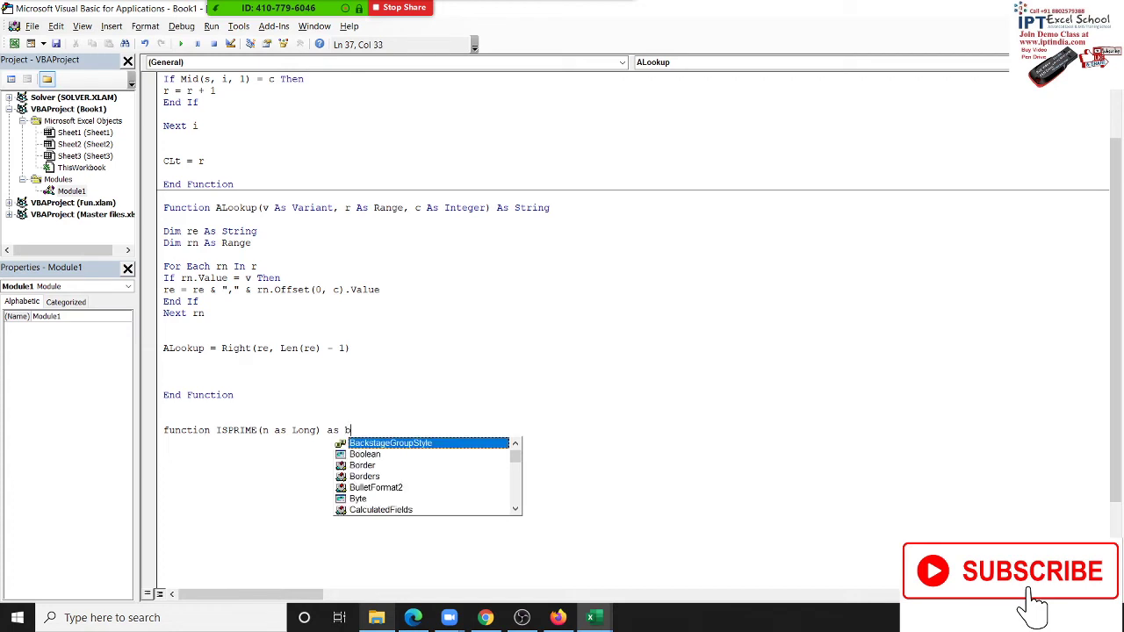
pyautogui.write('o')
pyautogui.press('Tab')
pyautogui.press('Return')
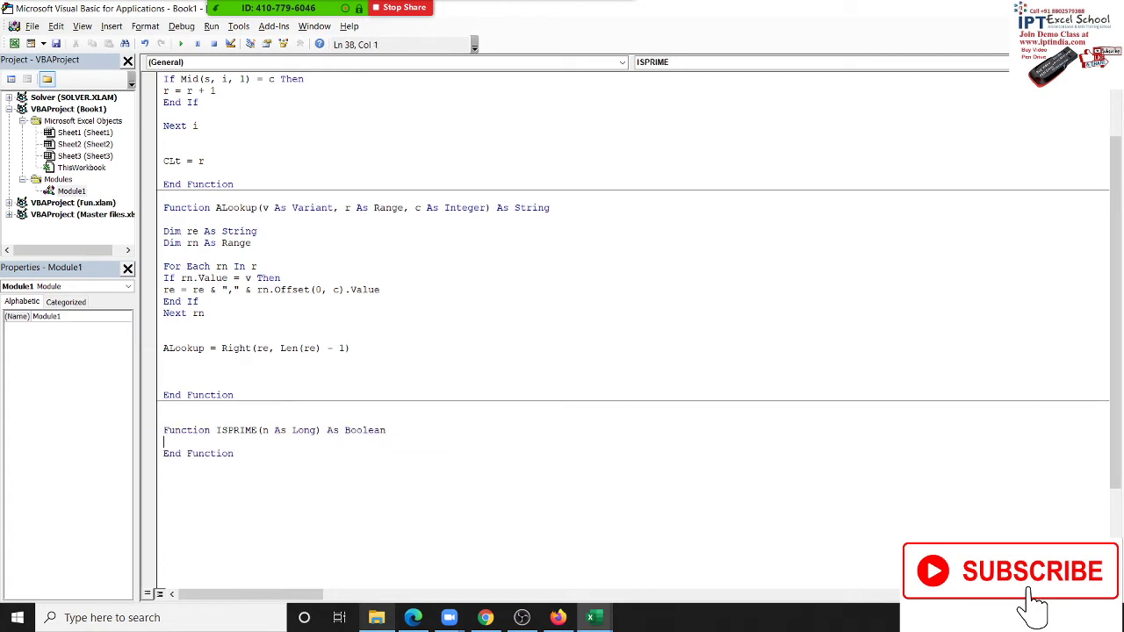
pyautogui.press('Return')
pyautogui.press('Return')
pyautogui.press('Return')
# Declare Dim r As Double on a new line inside ISPRIME
pyautogui.press('Up')
pyautogui.press('Up')
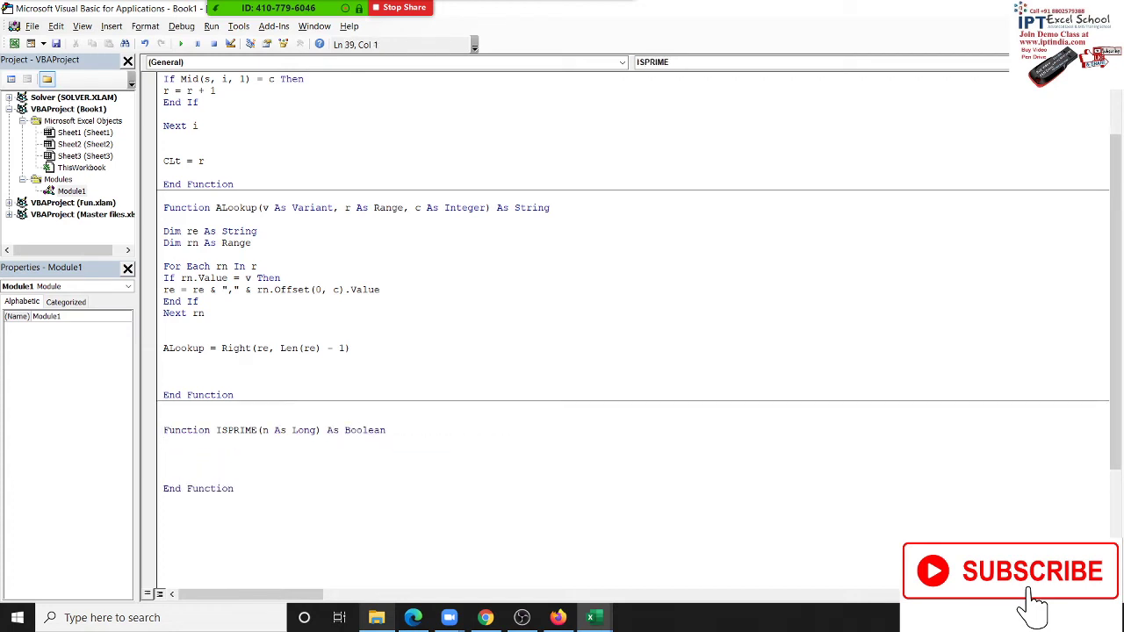
pyautogui.write('dim ')
pyautogui.write('r as b')
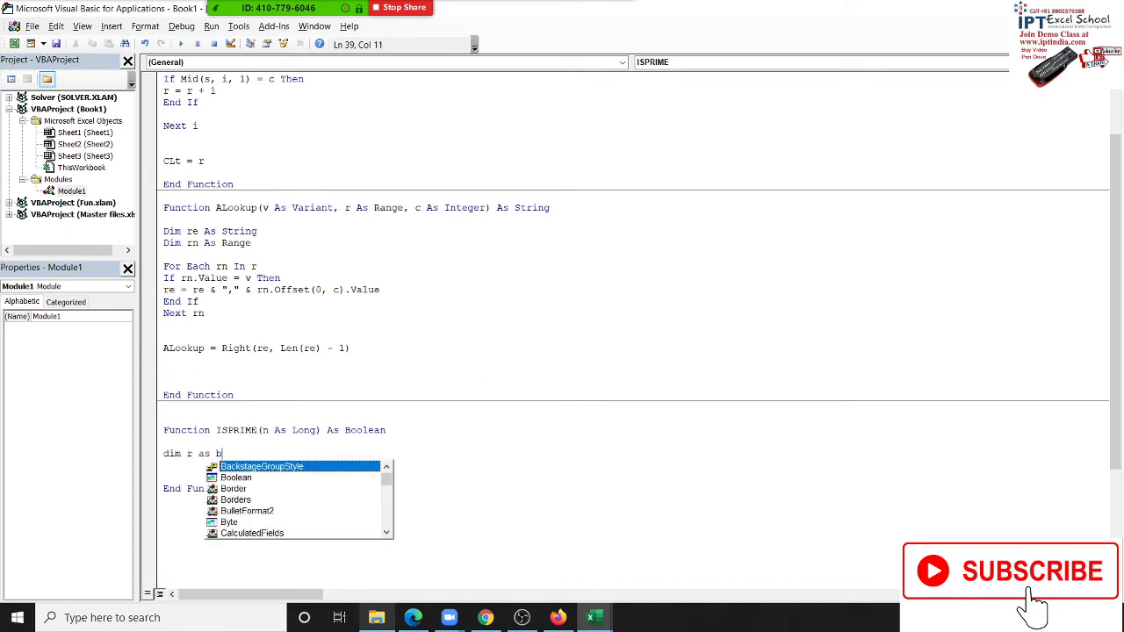
pyautogui.write('ol')
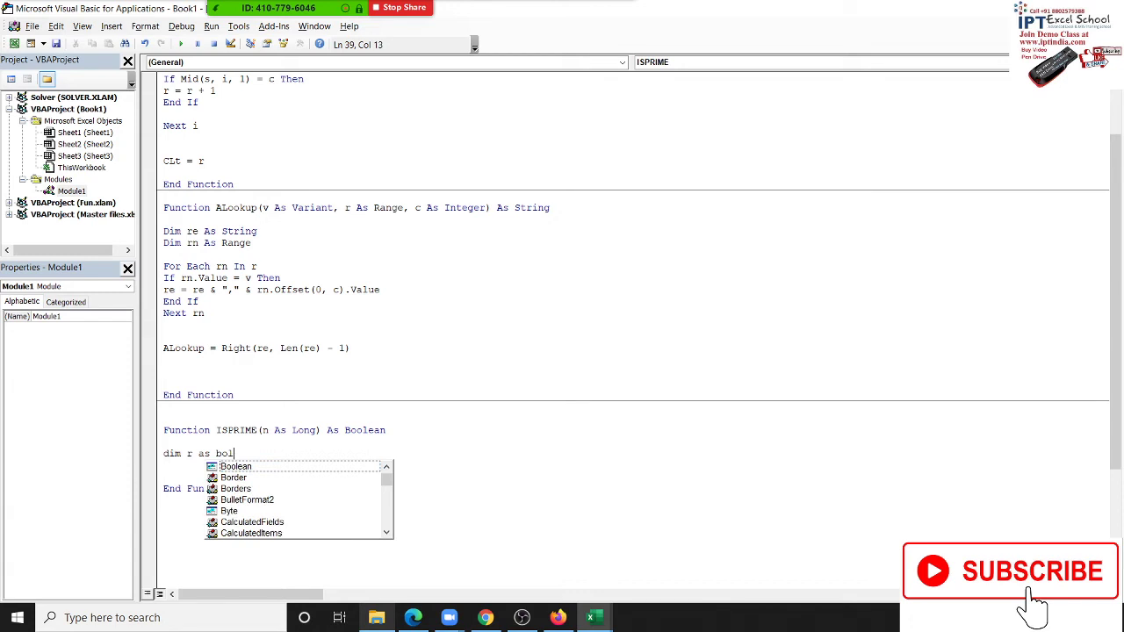
pyautogui.press('BackSpace')
pyautogui.press('BackSpace')
pyautogui.press('BackSpace')
pyautogui.press('BackSpace')
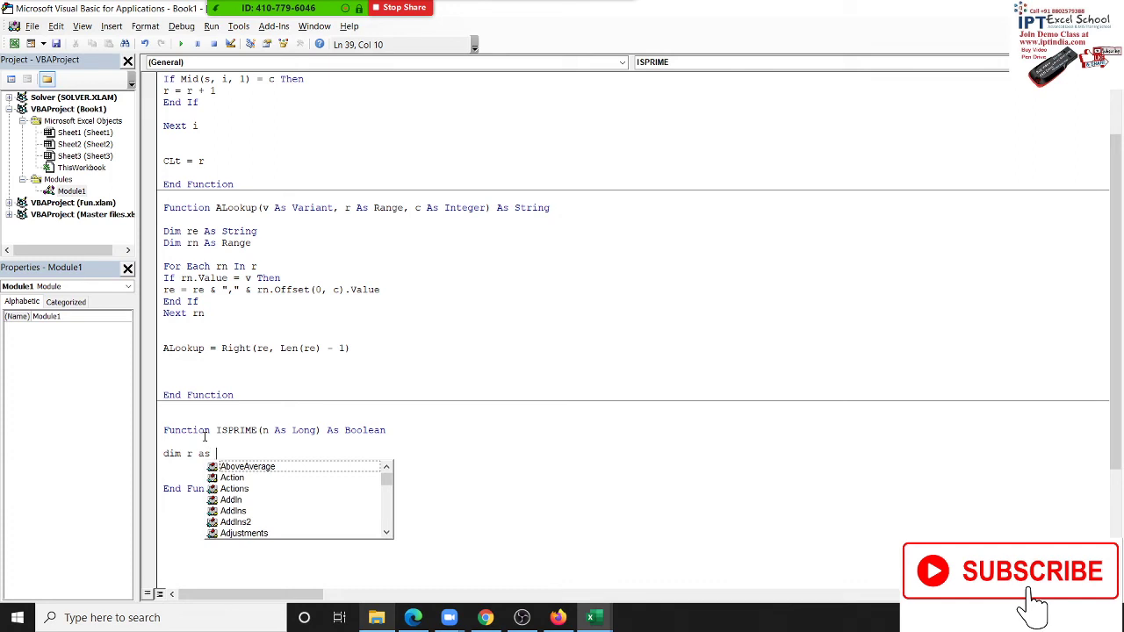
pyautogui.write('dou')
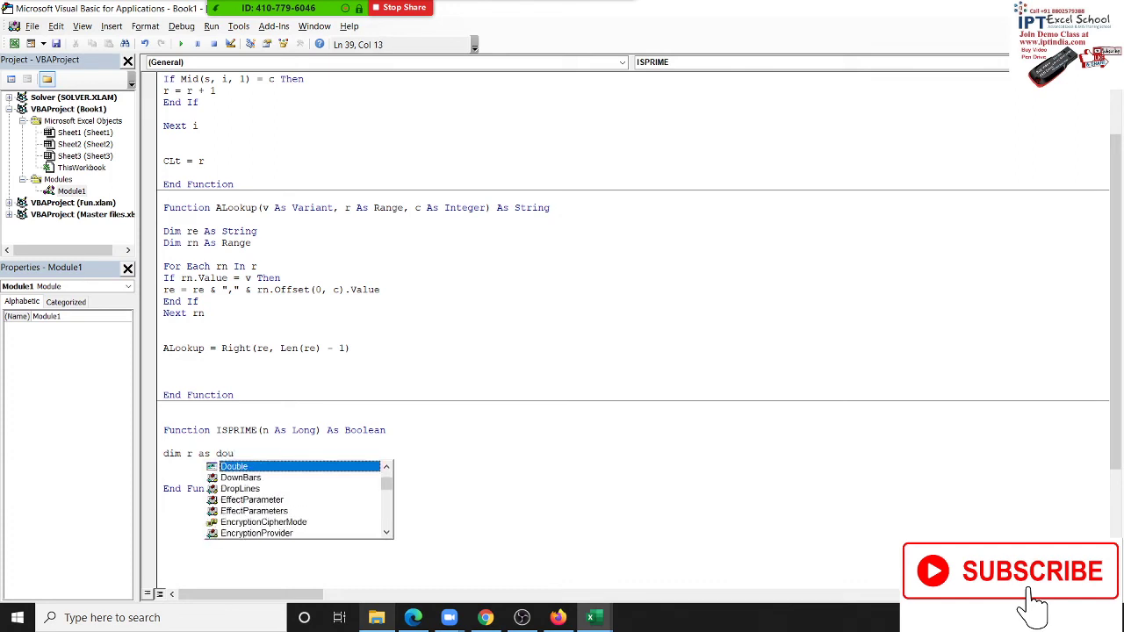
pyautogui.press('Tab')
pyautogui.press('Return')
pyautogui.press('Return')
pyautogui.scroll(-3, 244, 481)
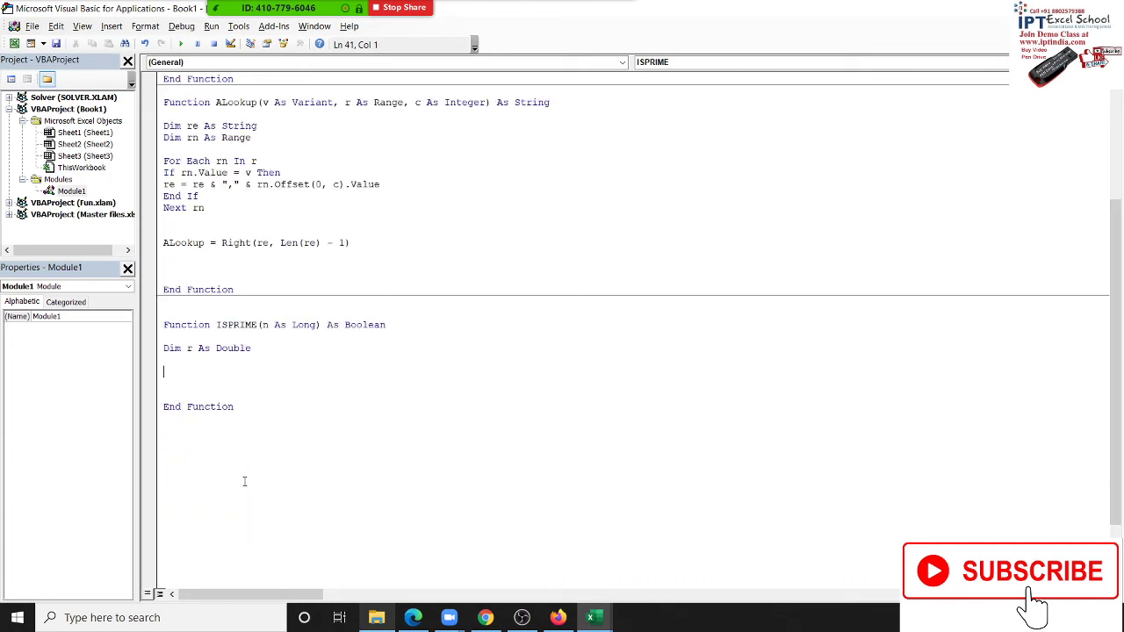
# Add a For i = 2 To n - 1 … Next i loop with an empty body line
pyautogui.write('for ')
pyautogui.write('i = 2')
pyautogui.write(' to ')
pyautogui.write('n-1')
pyautogui.press('Return')
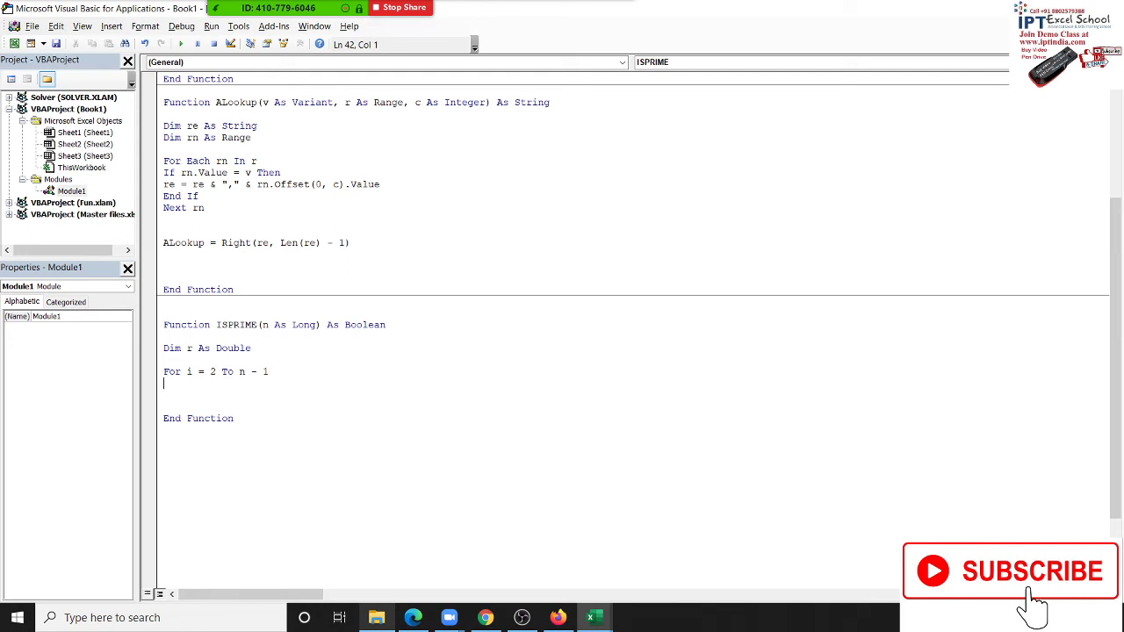
pyautogui.press('Return')
pyautogui.press('Return')
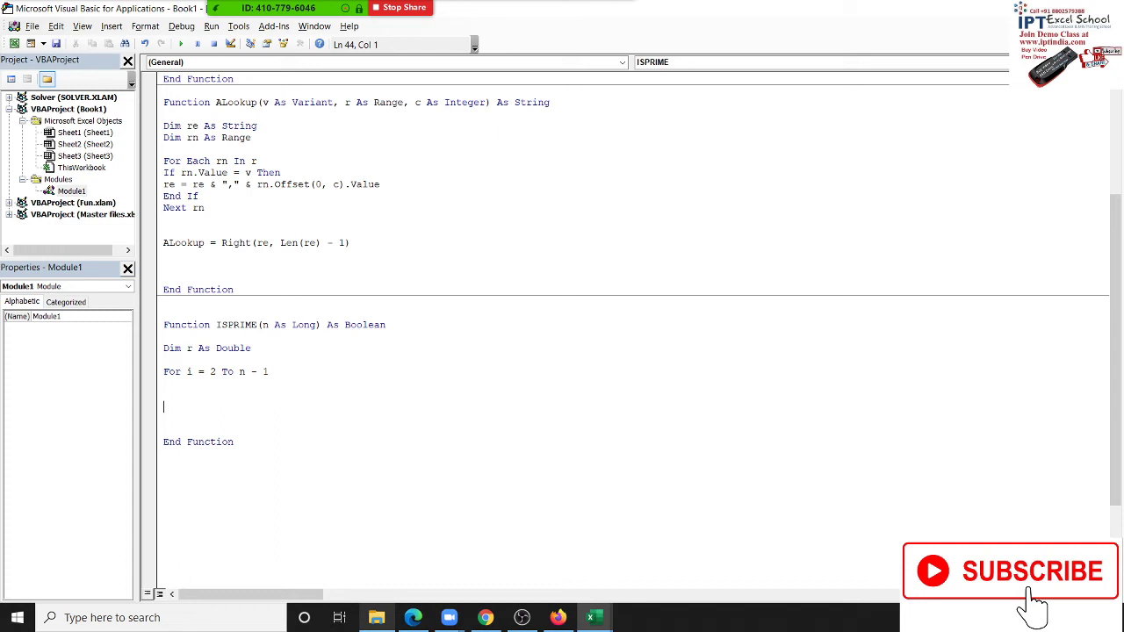
pyautogui.write('n')
pyautogui.write('ext ')
pyautogui.write('i')
pyautogui.press('Return')
pyautogui.press('Up')
# Inside the loop, add If n Mod i = 0 Then ISPRIME = False, Exit Function, End If
pyautogui.write('if ')
pyautogui.write('n m')
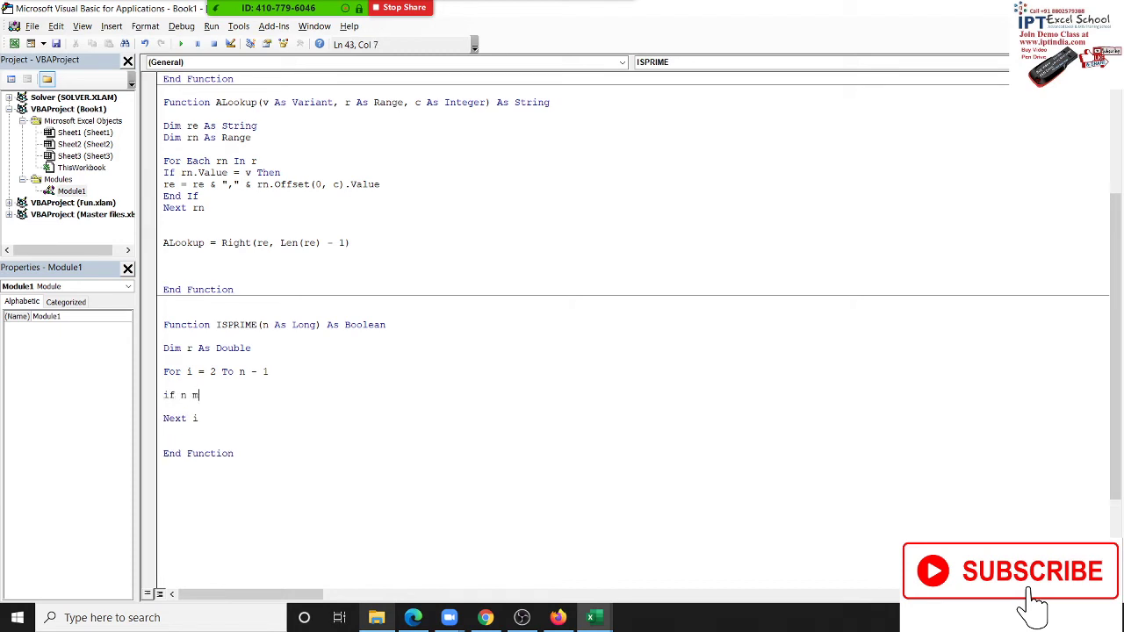
pyautogui.write('od')
pyautogui.write('i =0 ')
pyautogui.write('then')
pyautogui.press('Return')
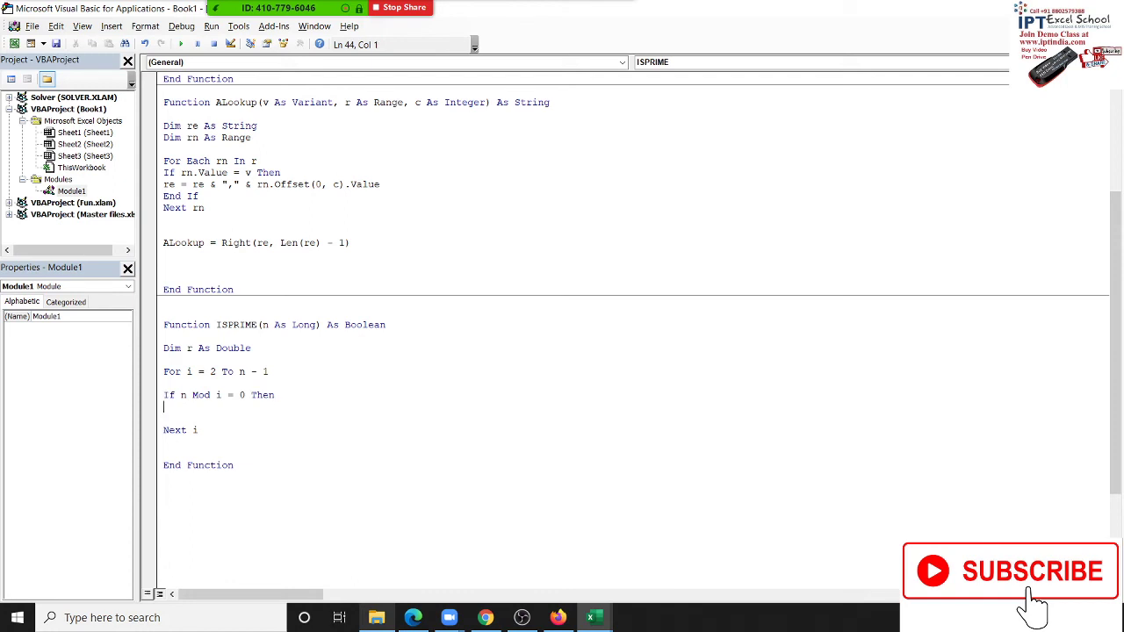
pyautogui.write('isp')
pyautogui.write('r')
pyautogui.write('ime=')
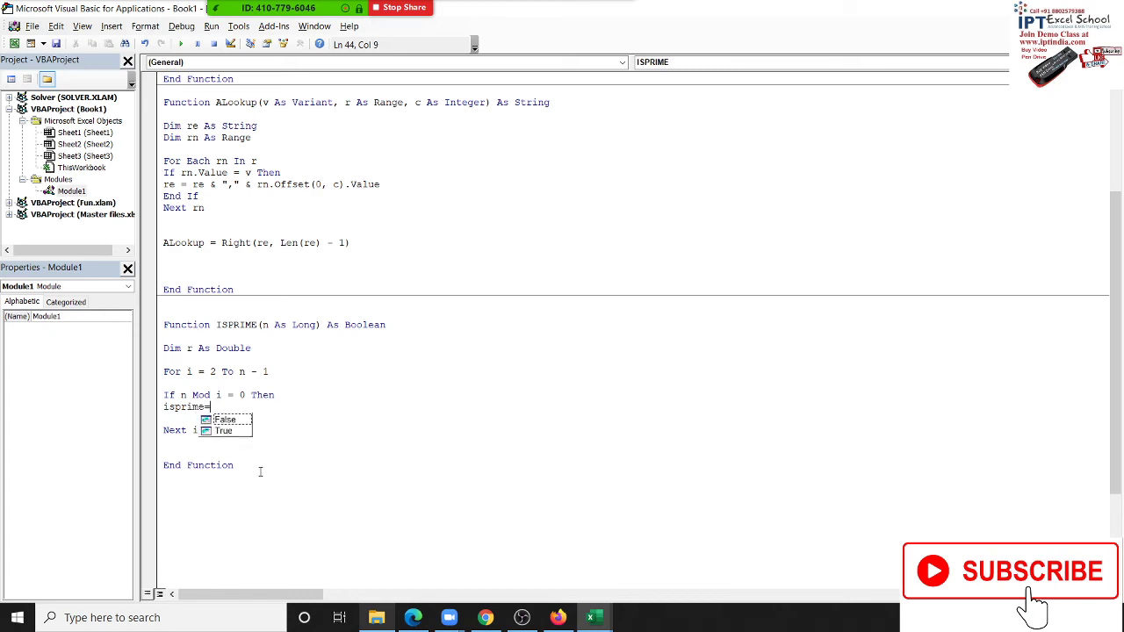
pyautogui.write('f')
pyautogui.press('Tab')
pyautogui.press('Return')
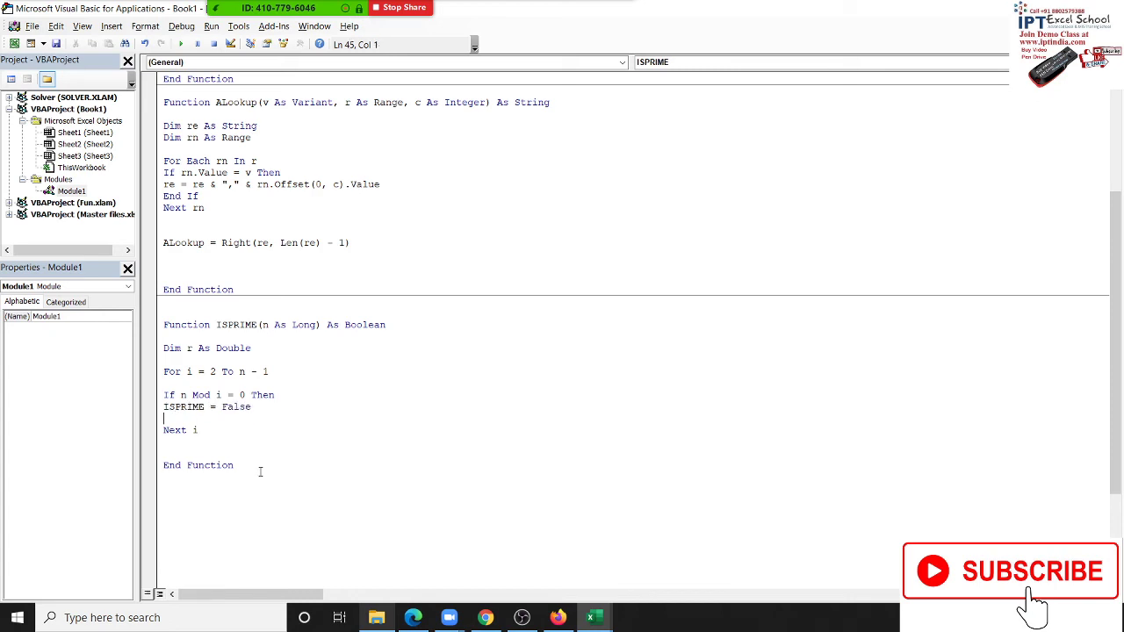
pyautogui.write('end ')
pyautogui.write('if')
pyautogui.press('Return')
pyautogui.press('Up')
pyautogui.write('e')
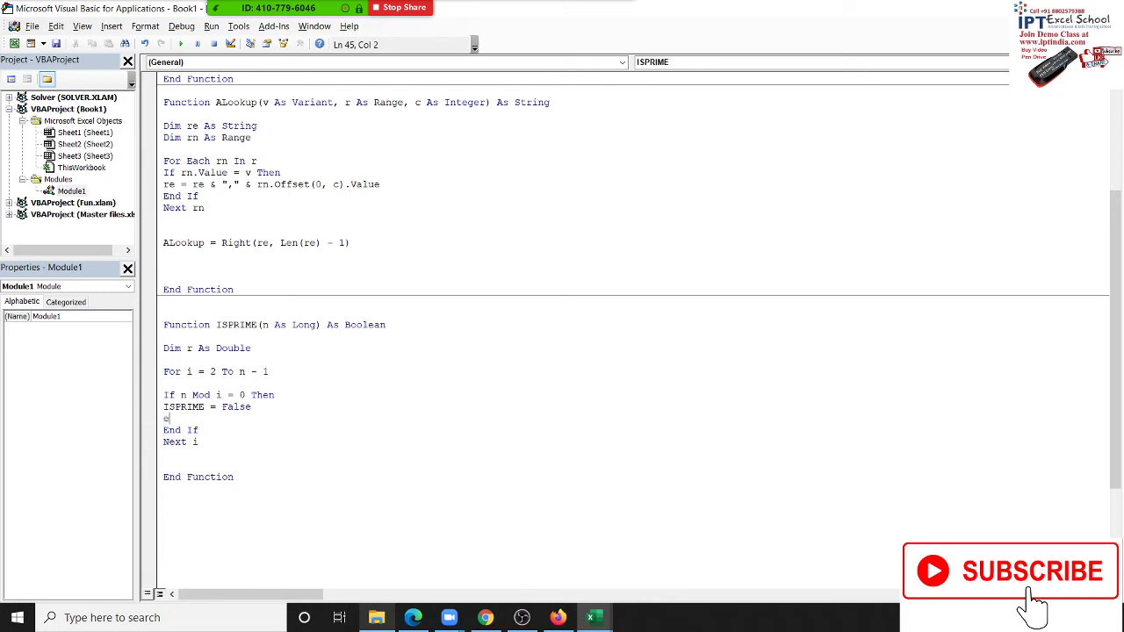
pyautogui.write('xit ')
pyautogui.write('functio')
pyautogui.write('n')
pyautogui.click(271, 460)
pyautogui.moveTo(252, 407)
pyautogui.mouseDown()
pyautogui.moveTo(166, 408)
pyautogui.moveTo(248, 417)
pyautogui.mouseUp()
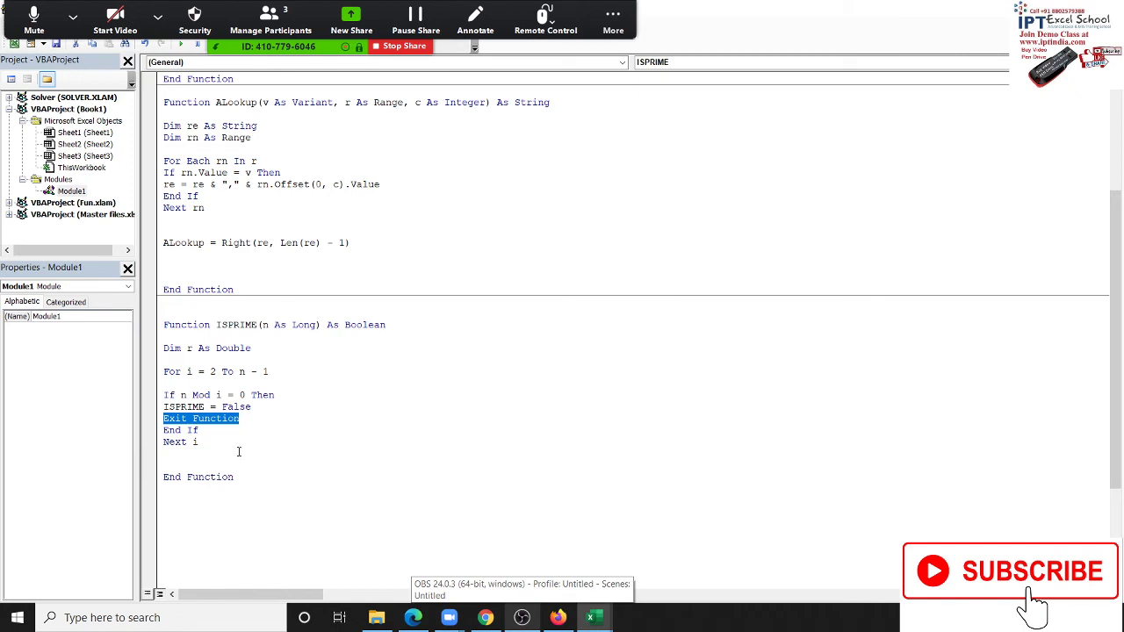
pyautogui.moveTo(180, 395); pyautogui.dragTo(222, 395)
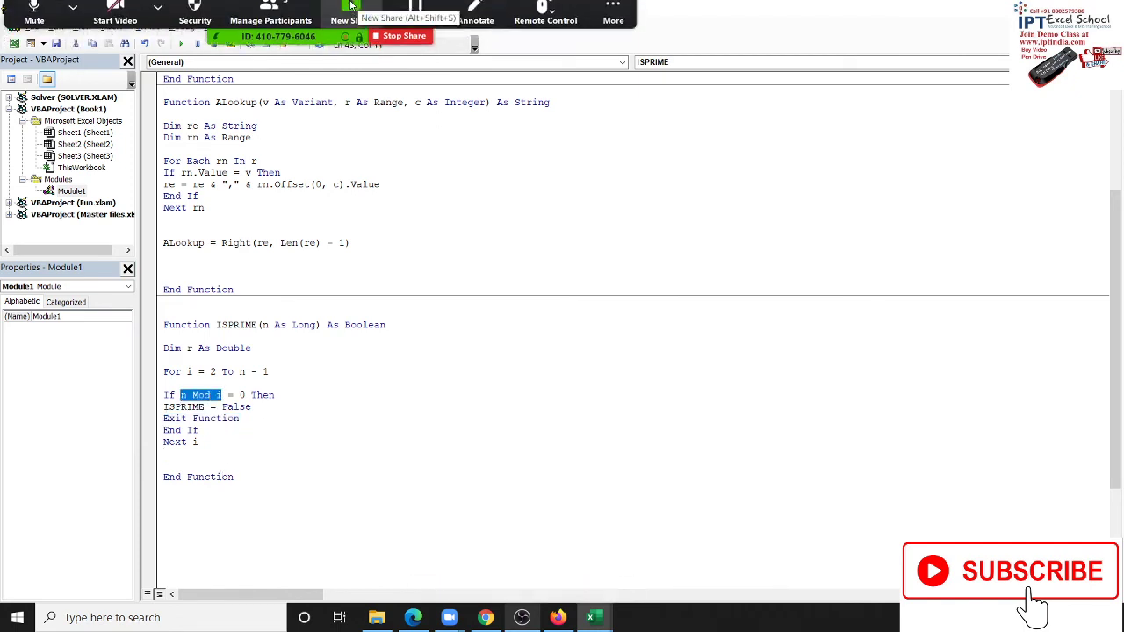
pyautogui.click(475, 13)
pyautogui.moveTo(576, 137); pyautogui.dragTo(582, 331)
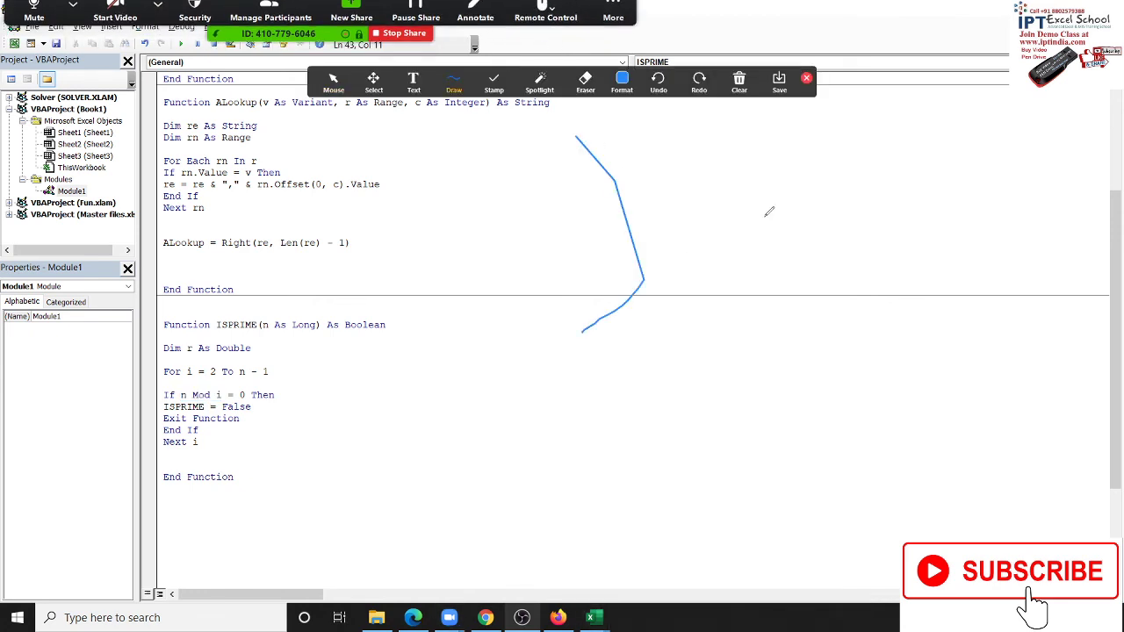
pyautogui.moveTo(825, 119)
pyautogui.mouseDown()
pyautogui.moveTo(865, 188)
pyautogui.moveTo(972, 227)
pyautogui.mouseUp()
pyautogui.moveTo(661, 152)
pyautogui.mouseDown()
pyautogui.moveTo(681, 219)
pyautogui.moveTo(694, 163)
pyautogui.moveTo(779, 283)
pyautogui.mouseUp()
pyautogui.moveTo(528, 200); pyautogui.dragTo(587, 159)
pyautogui.moveTo(542, 229)
pyautogui.mouseDown()
pyautogui.moveTo(580, 180)
pyautogui.moveTo(521, 253)
pyautogui.mouseUp()
pyautogui.moveTo(858, 152)
pyautogui.mouseDown()
pyautogui.moveTo(878, 140)
pyautogui.moveTo(959, 193)
pyautogui.mouseUp()
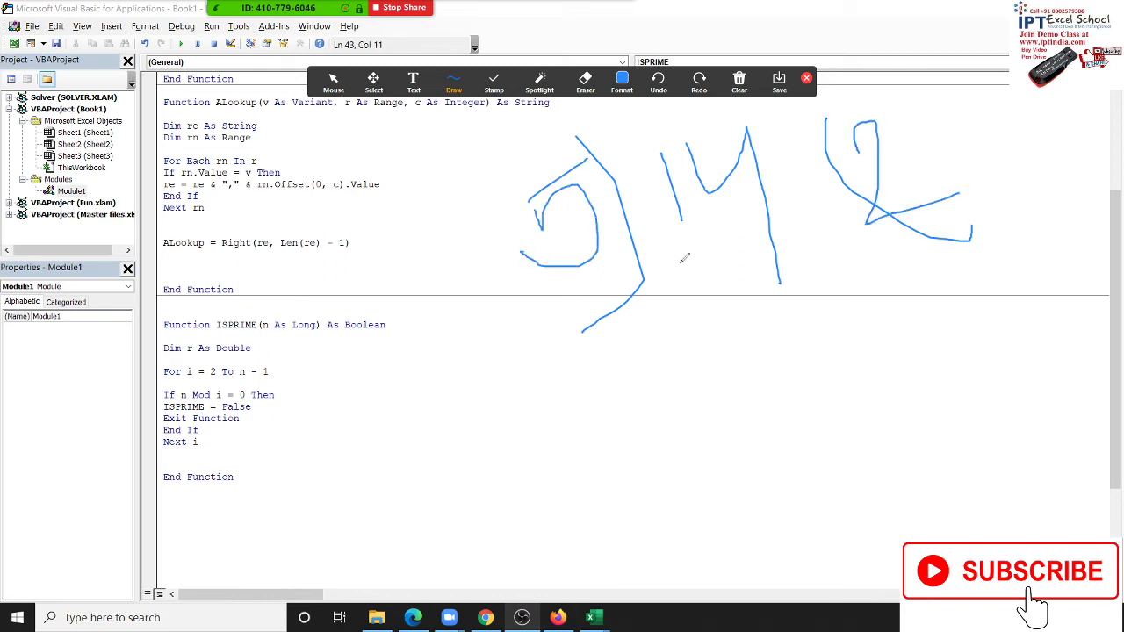
pyautogui.moveTo(686, 265); pyautogui.dragTo(727, 361)
pyautogui.moveTo(763, 279)
pyautogui.mouseDown()
pyautogui.moveTo(800, 323)
pyautogui.moveTo(754, 288)
pyautogui.mouseUp()
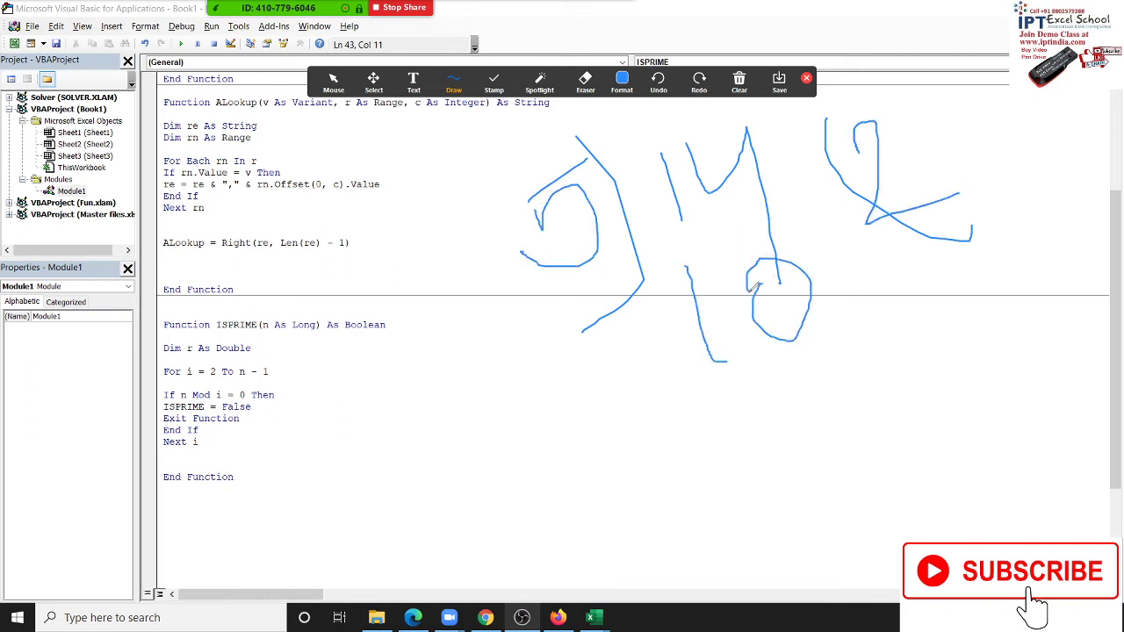
pyautogui.moveTo(584, 415); pyautogui.dragTo(1068, 313)
pyautogui.moveTo(857, 410)
pyautogui.mouseDown()
pyautogui.moveTo(959, 509)
pyautogui.moveTo(955, 526)
pyautogui.mouseUp()
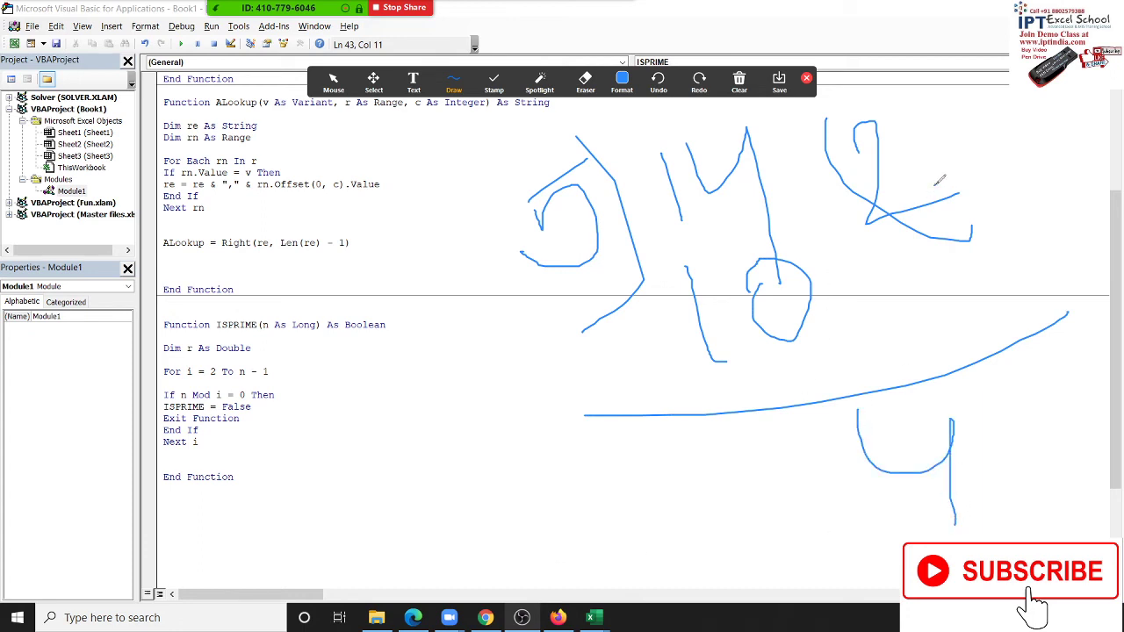
pyautogui.moveTo(858, 398); pyautogui.dragTo(900, 553)
pyautogui.moveTo(1015, 494)
pyautogui.mouseDown()
pyautogui.moveTo(1012, 538)
pyautogui.moveTo(834, 400)
pyautogui.mouseUp()
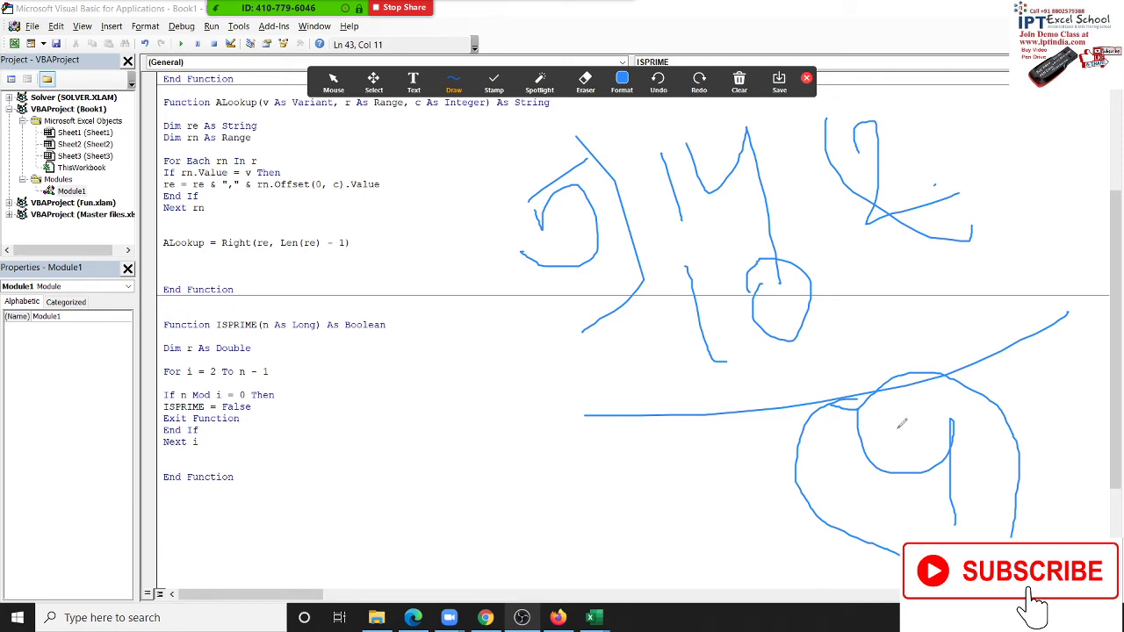
pyautogui.moveTo(698, 151)
pyautogui.mouseDown()
pyautogui.moveTo(771, 132)
pyautogui.moveTo(721, 186)
pyautogui.moveTo(735, 216)
pyautogui.mouseUp()
pyautogui.moveTo(855, 122)
pyautogui.mouseDown()
pyautogui.moveTo(892, 192)
pyautogui.moveTo(878, 244)
pyautogui.mouseUp()
pyautogui.moveTo(734, 279)
pyautogui.mouseDown()
pyautogui.moveTo(801, 257)
pyautogui.moveTo(838, 331)
pyautogui.mouseUp()
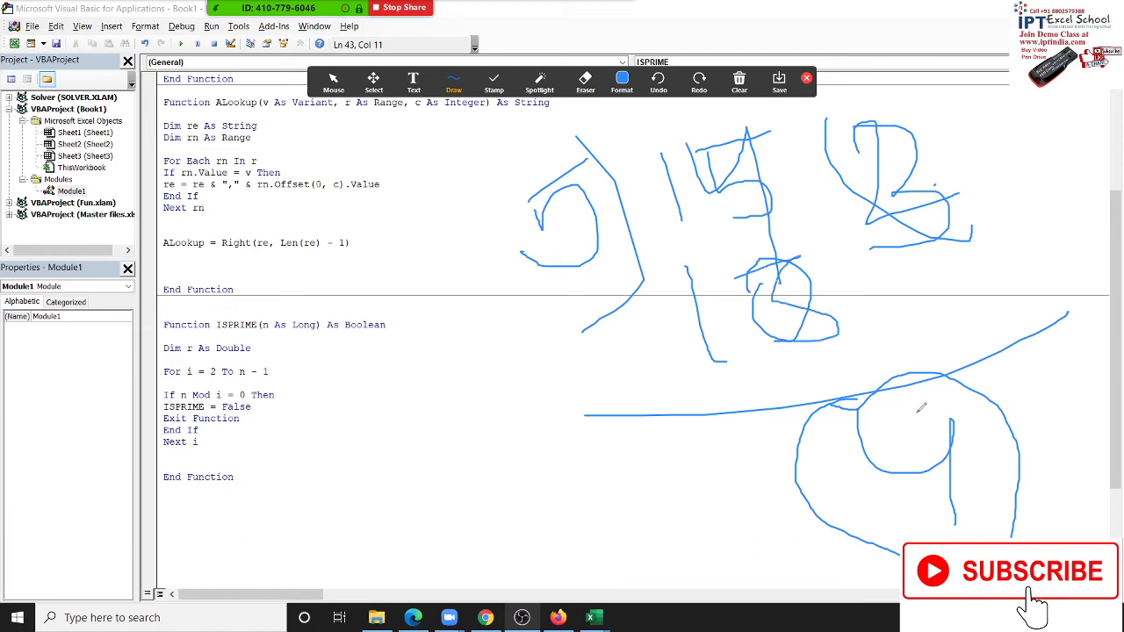
pyautogui.moveTo(876, 390)
pyautogui.mouseDown()
pyautogui.moveTo(883, 473)
pyautogui.moveTo(969, 404)
pyautogui.moveTo(885, 408)
pyautogui.mouseUp()
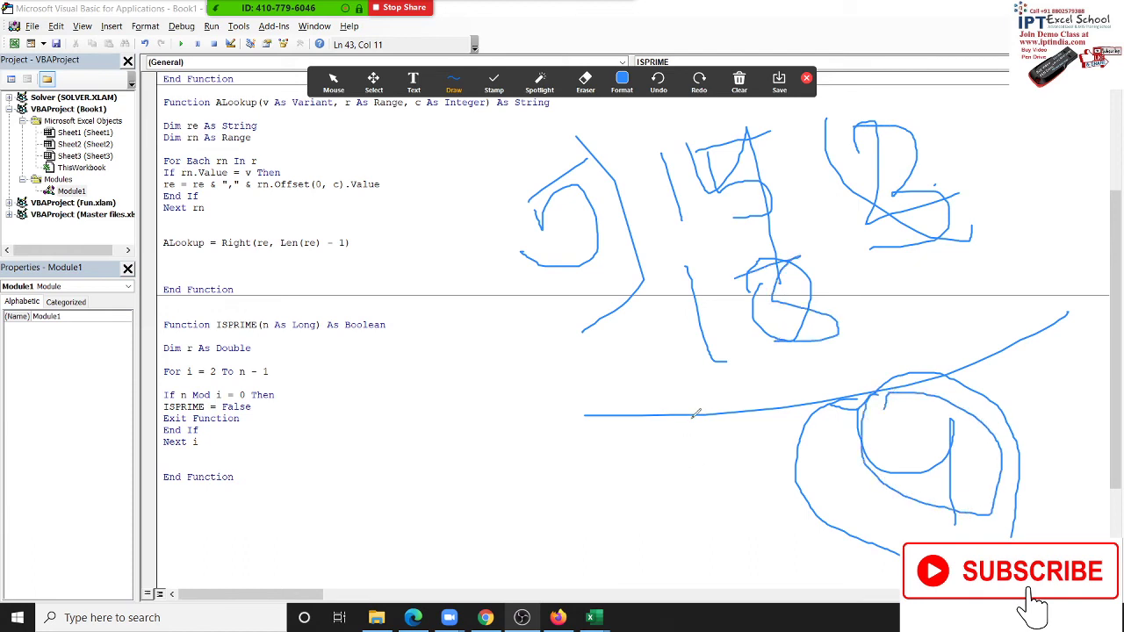
pyautogui.moveTo(695, 423); pyautogui.dragTo(817, 480)
pyautogui.moveTo(771, 438); pyautogui.dragTo(753, 484)
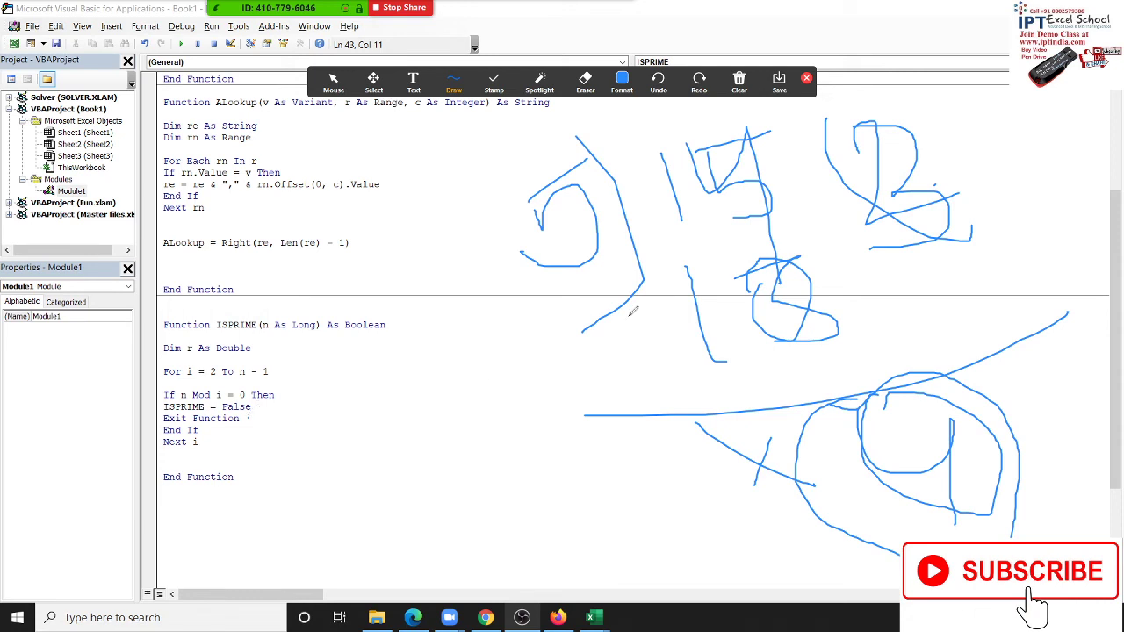
pyautogui.click(738, 81)
pyautogui.click(742, 115)
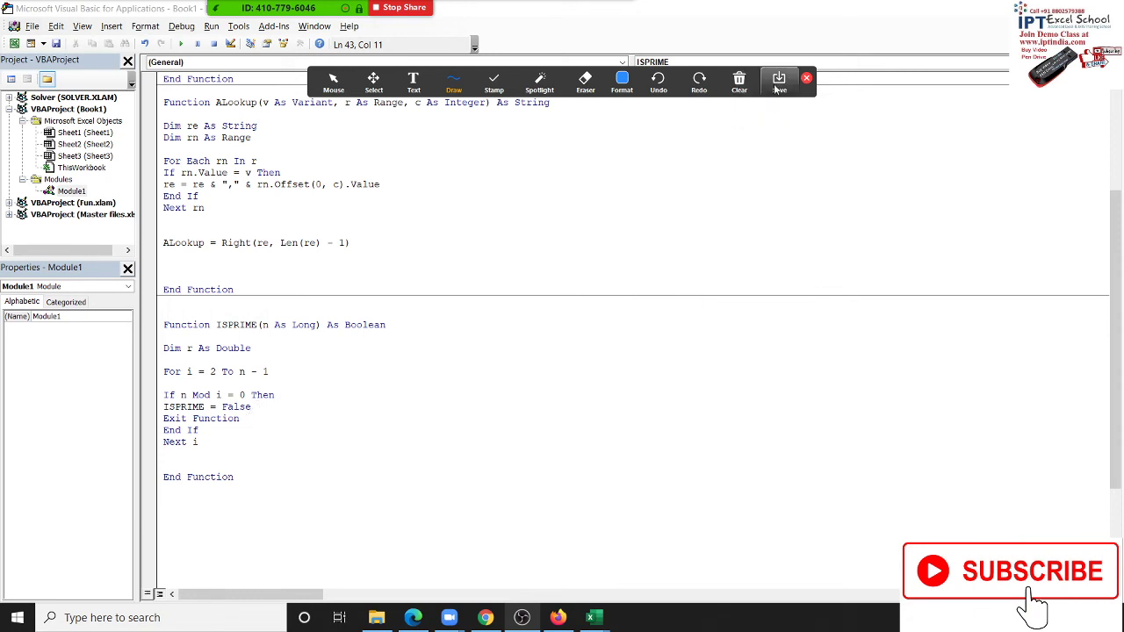
# Insert ISPRIME = True after Next i, on the line directly above End Function
pyautogui.click(806, 79)
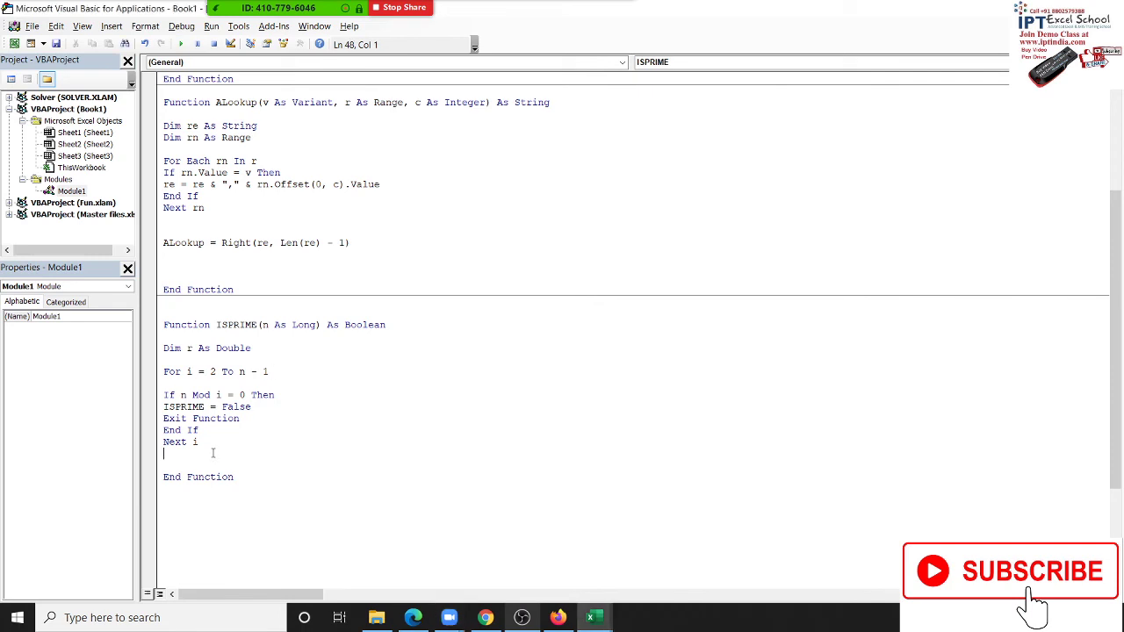
pyautogui.press('Return')
pyautogui.press('Down')
pyautogui.hotkey('shift', 'Down')
pyautogui.press('Down')
pyautogui.press('Down')
pyautogui.press('Down')
pyautogui.press('Down')
pyautogui.hotkey('shift', 'Down')
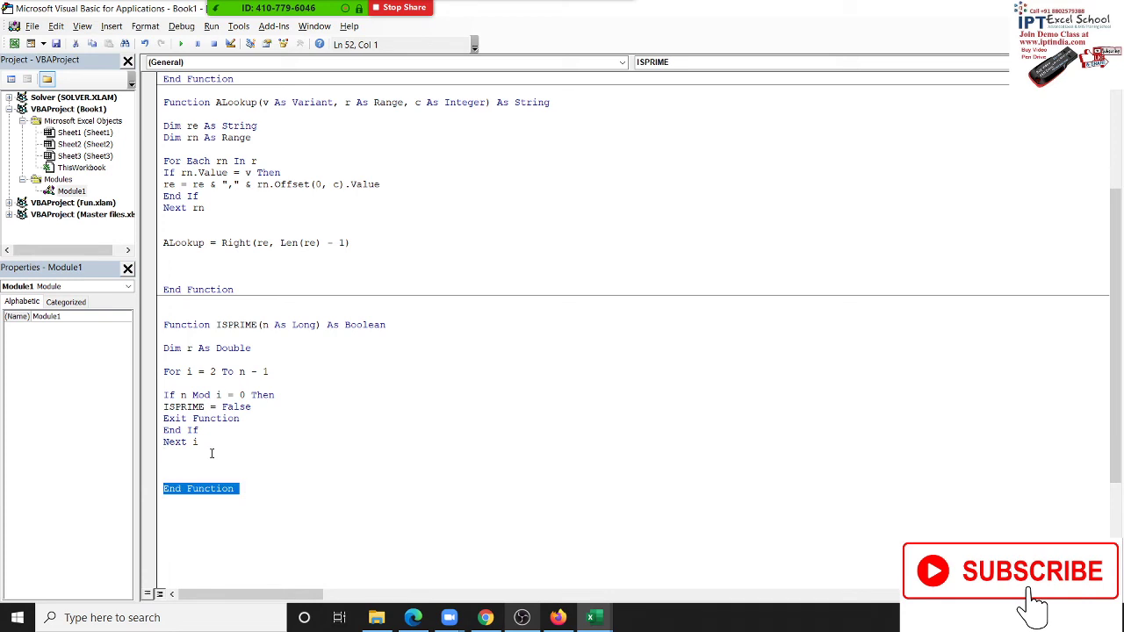
pyautogui.press('Up')
pyautogui.press('Up')
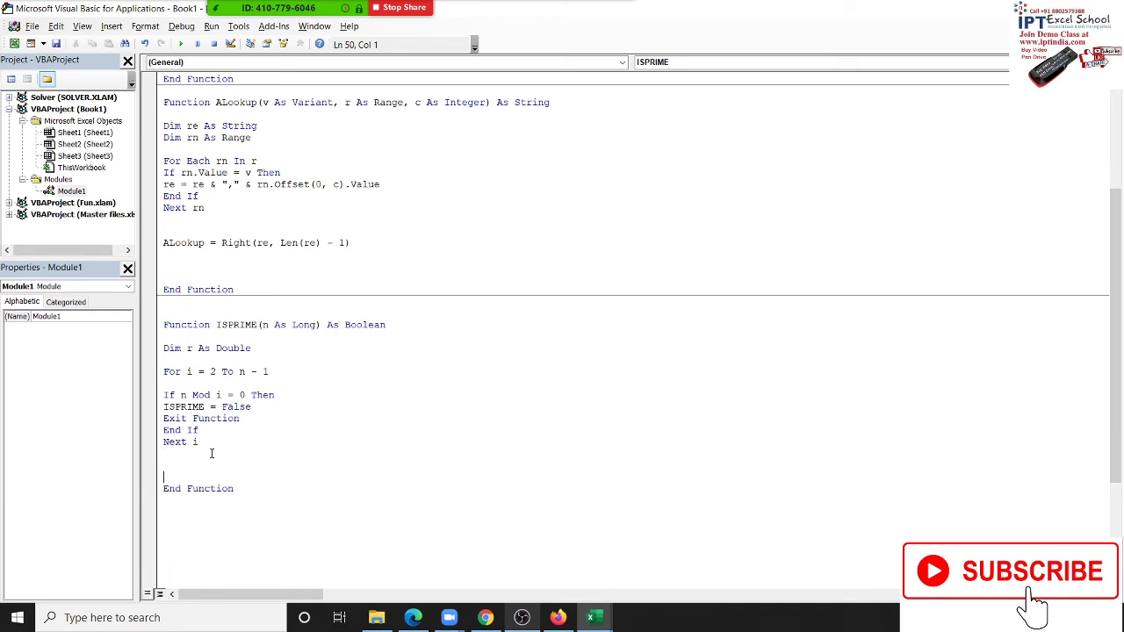
pyautogui.write('is')
pyautogui.write('prim')
pyautogui.press('BackSpace')
pyautogui.write('me ')
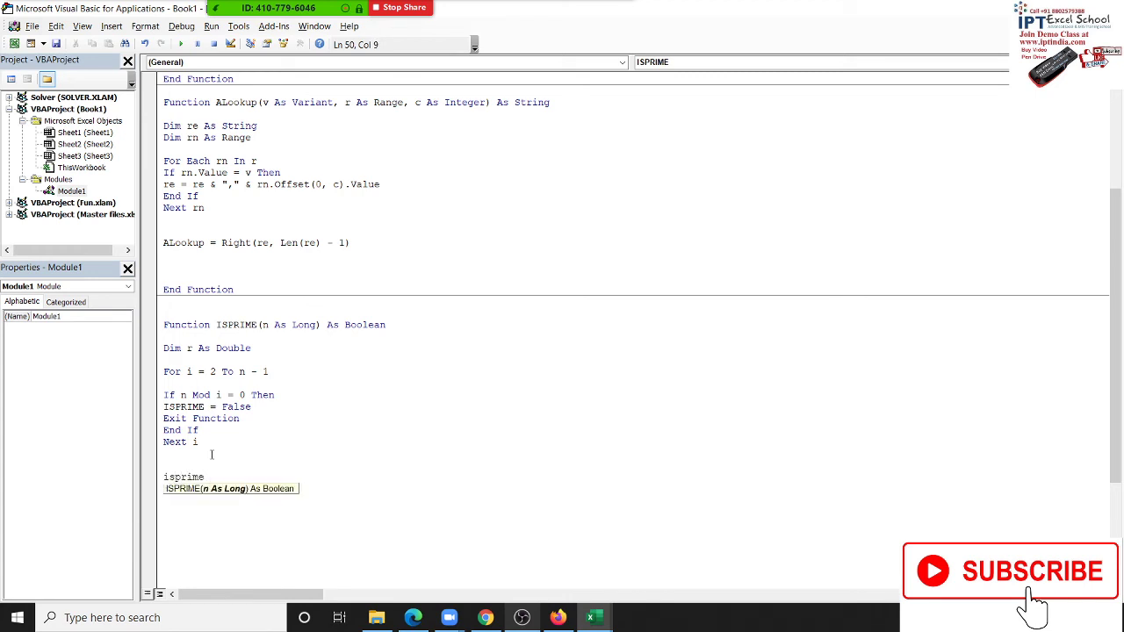
pyautogui.write('=')
pyautogui.press('Down')
pyautogui.press('Tab')
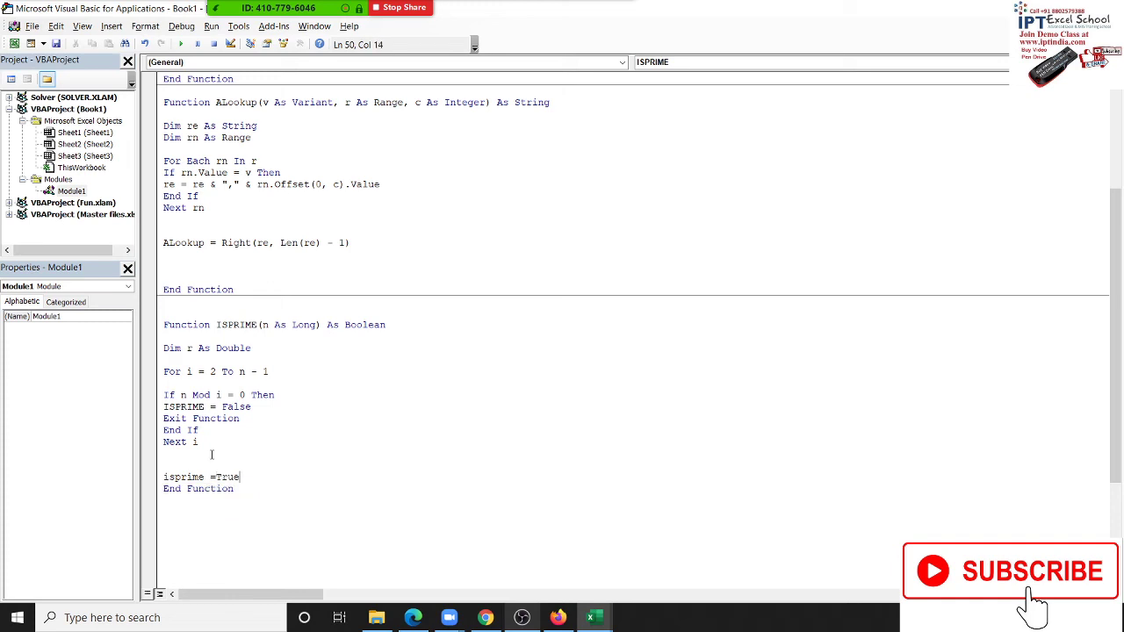
pyautogui.click(576, 501)
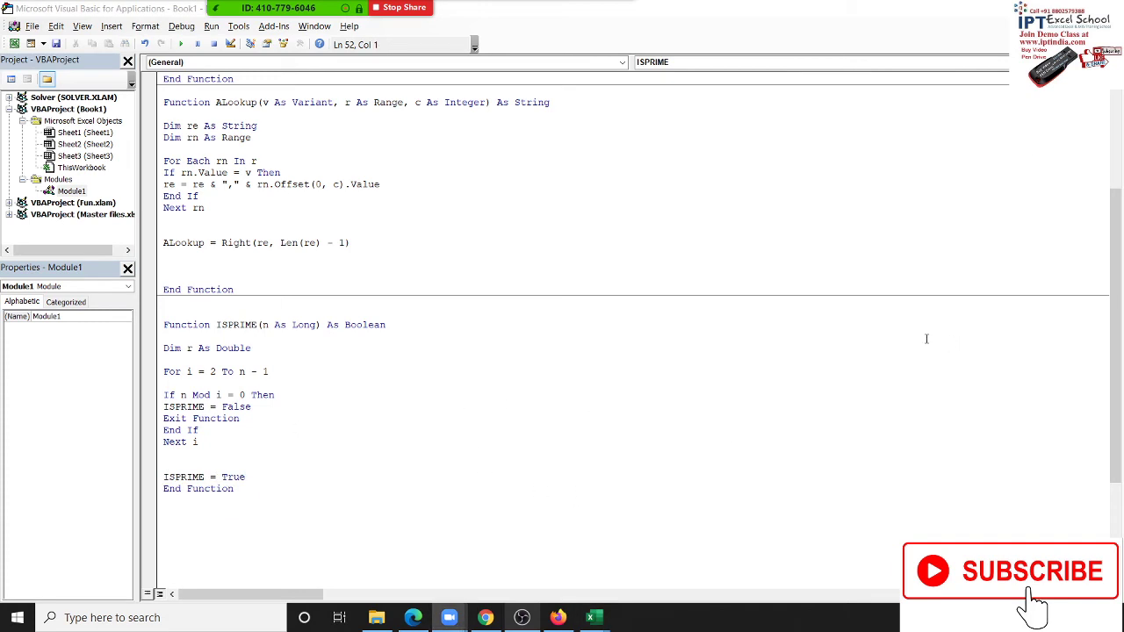
# In the workbook, enter =ISPRIME(K4) in cell L7
pyautogui.hotkey('alt', 'Tab')
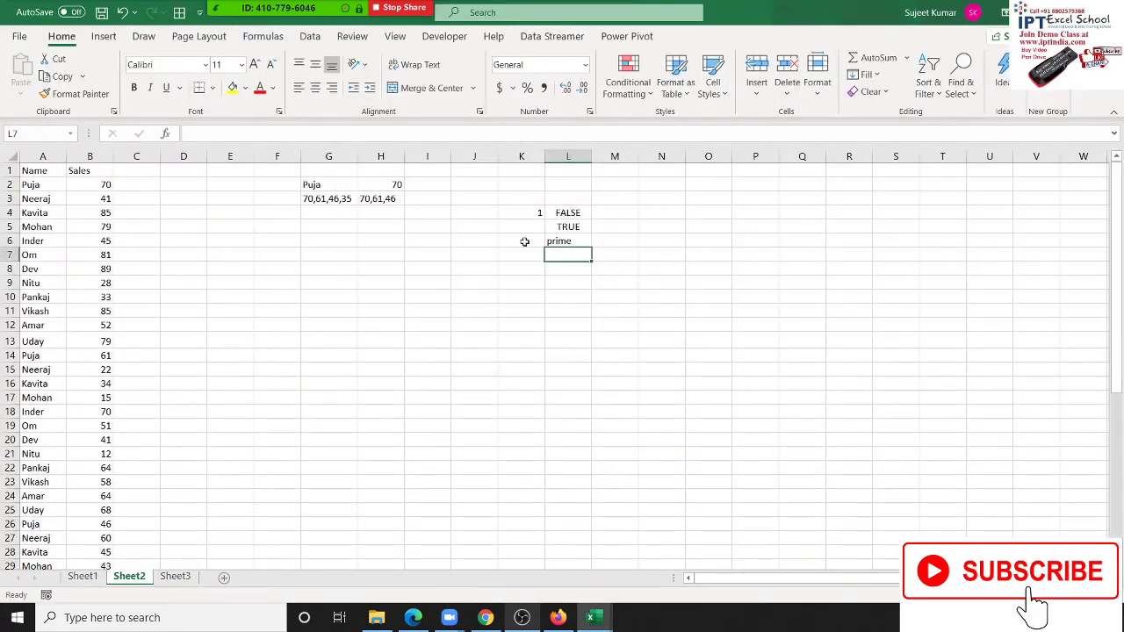
pyautogui.write('=is')
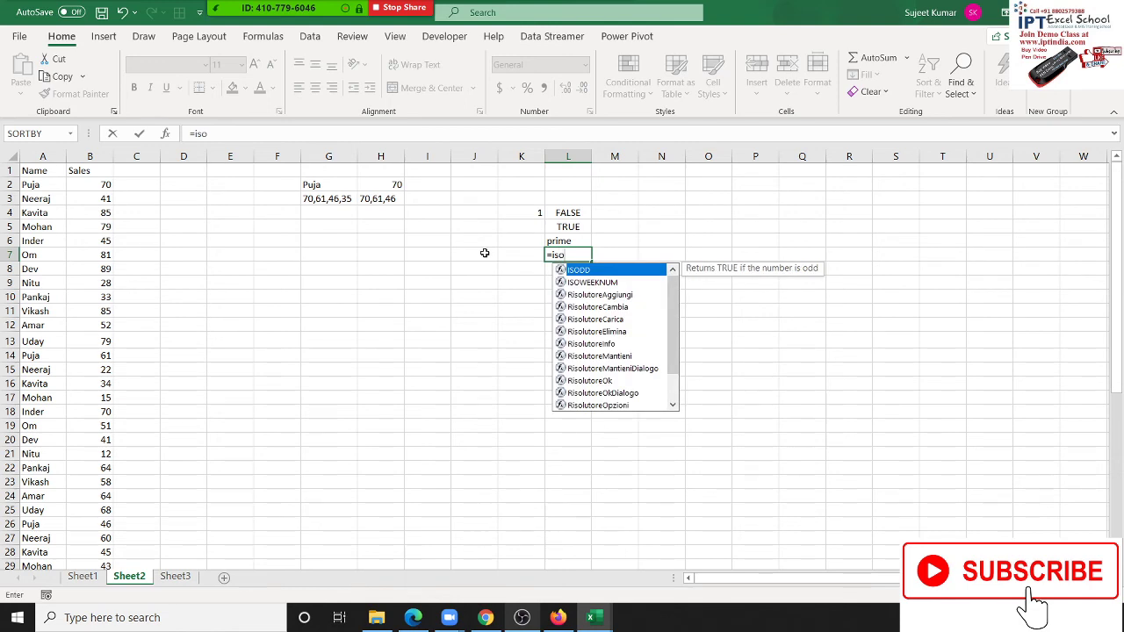
pyautogui.write('p')
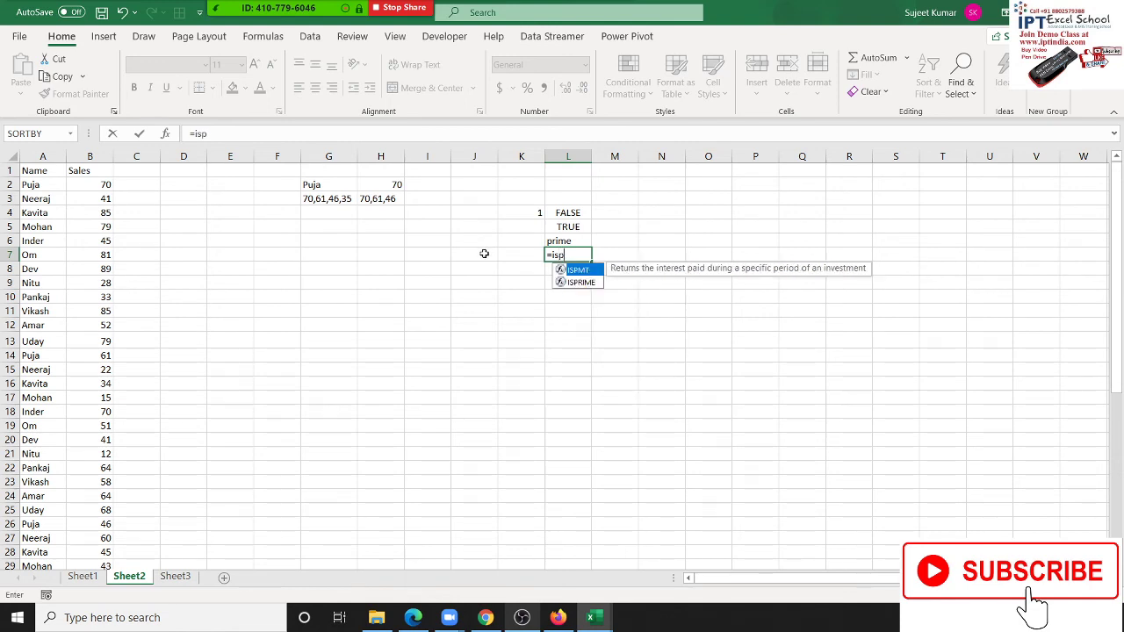
pyautogui.press('Down')
pyautogui.press('Tab')
pyautogui.click(534, 213)
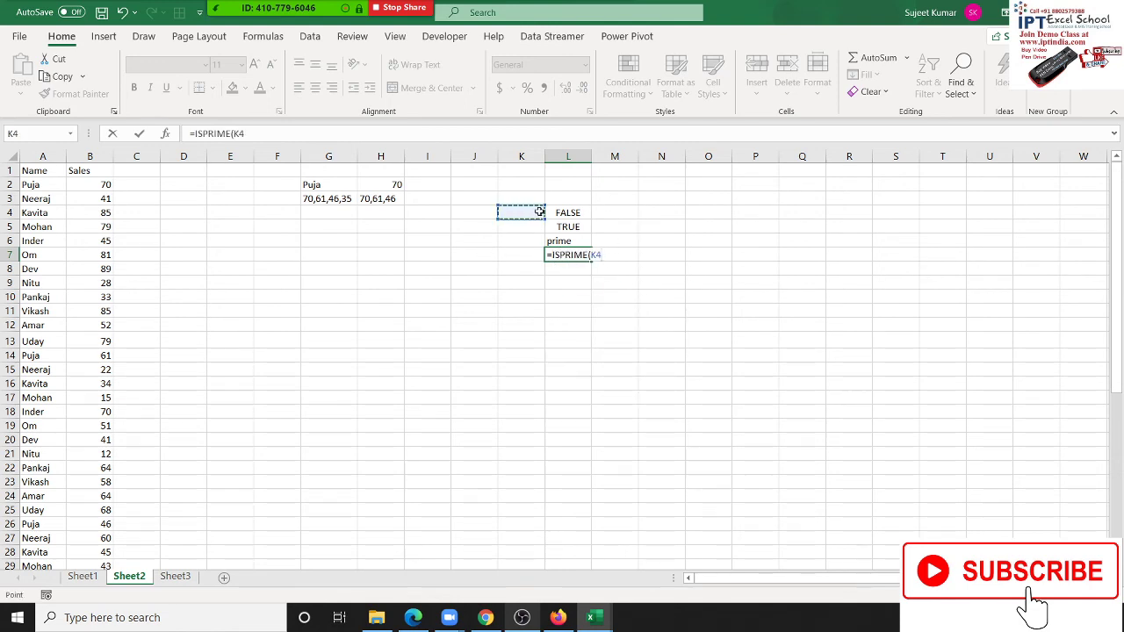
pyautogui.press('Return')
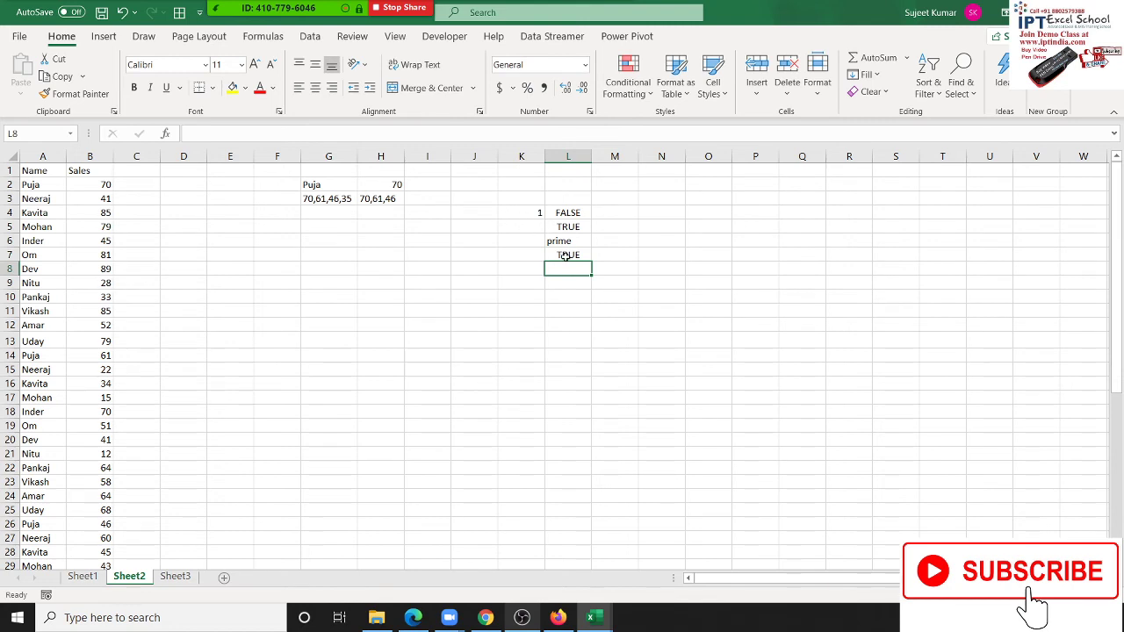
pyautogui.click(560, 257)
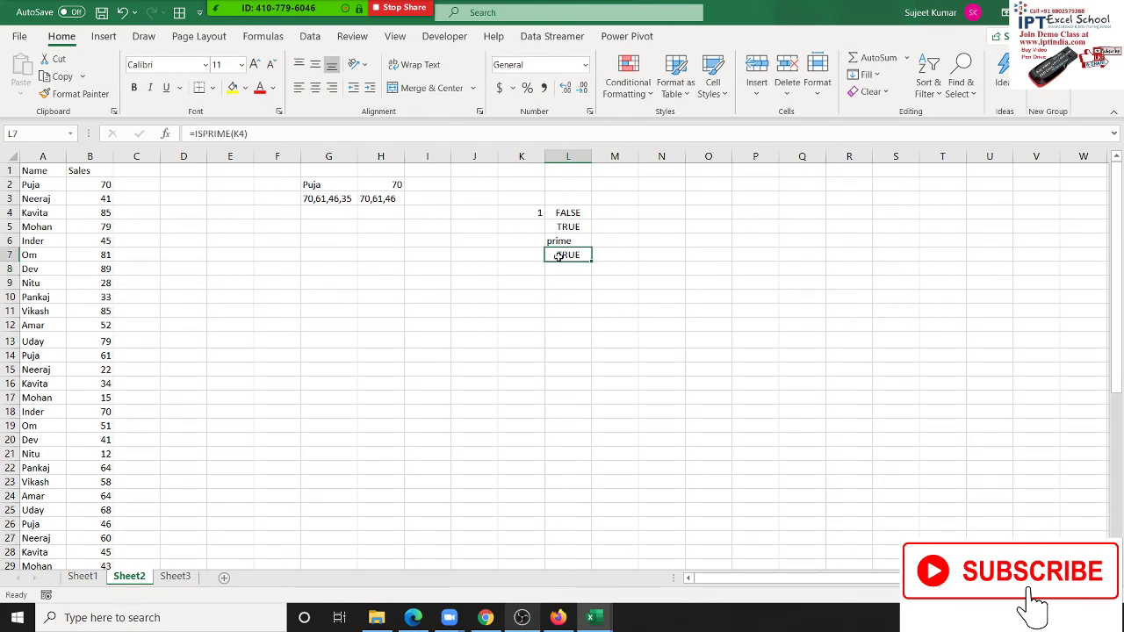
# Change K4 to 2, then 3, checking L7's result, and return to the VBA editor
pyautogui.click(535, 214)
pyautogui.write('2')
pyautogui.press('Return')
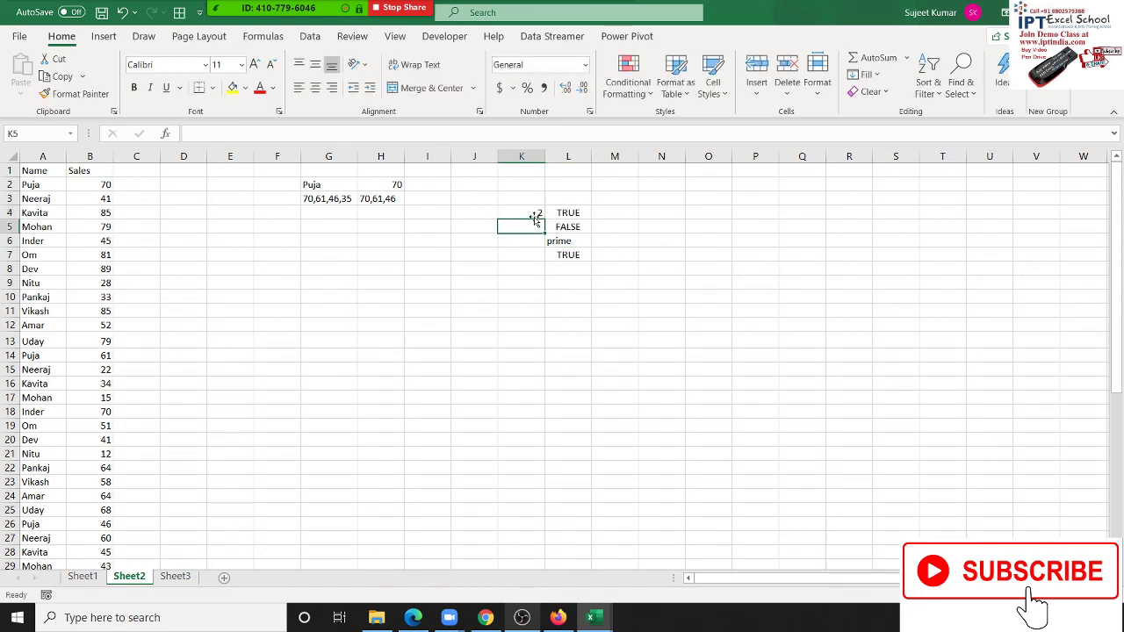
pyautogui.click(535, 215)
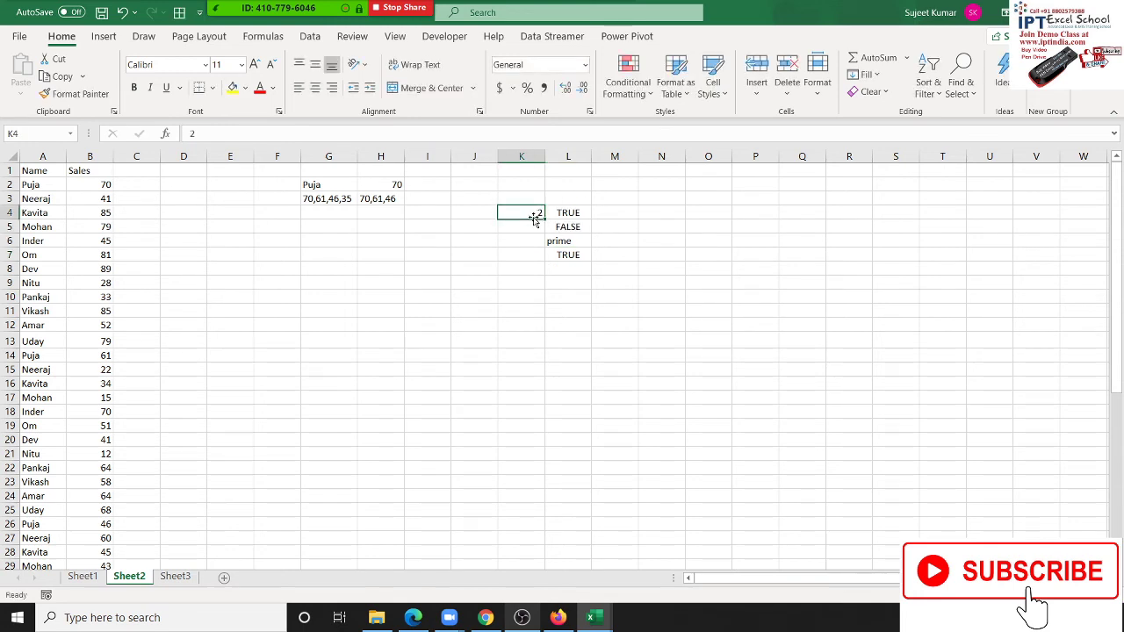
pyautogui.doubleClick(568, 255)
pyautogui.press('Return')
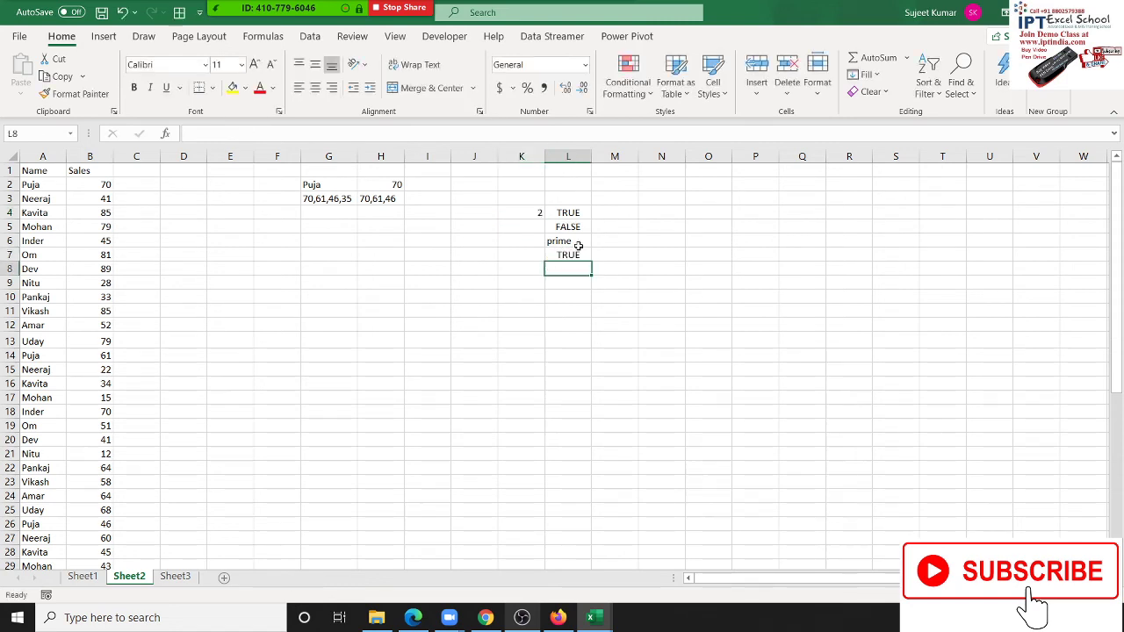
pyautogui.click(536, 214)
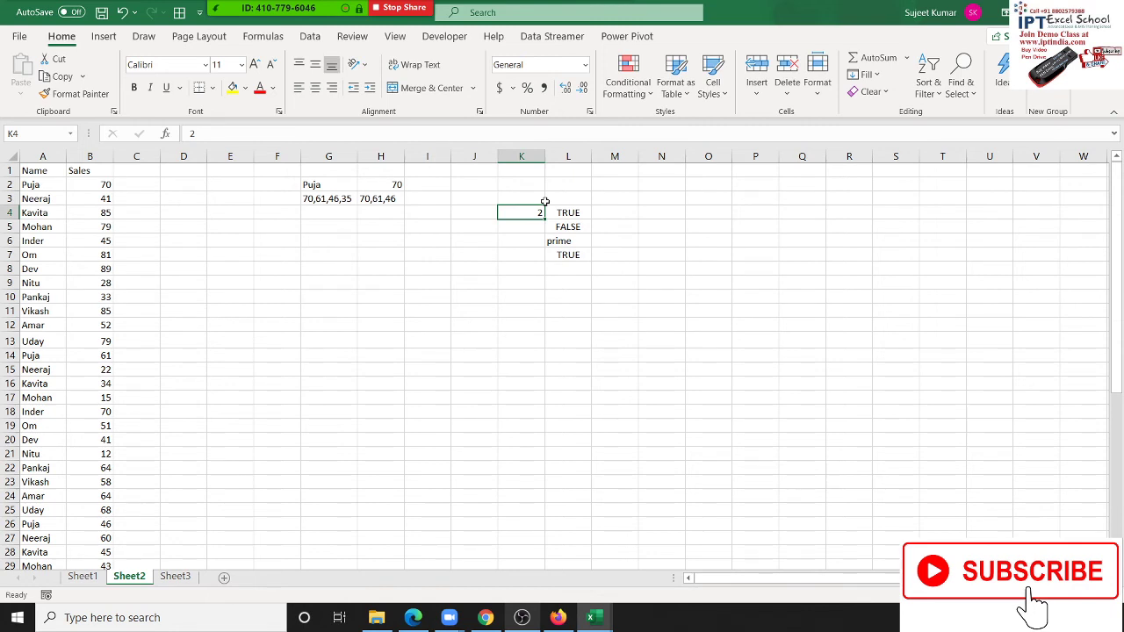
pyautogui.write('3')
pyautogui.press('Return')
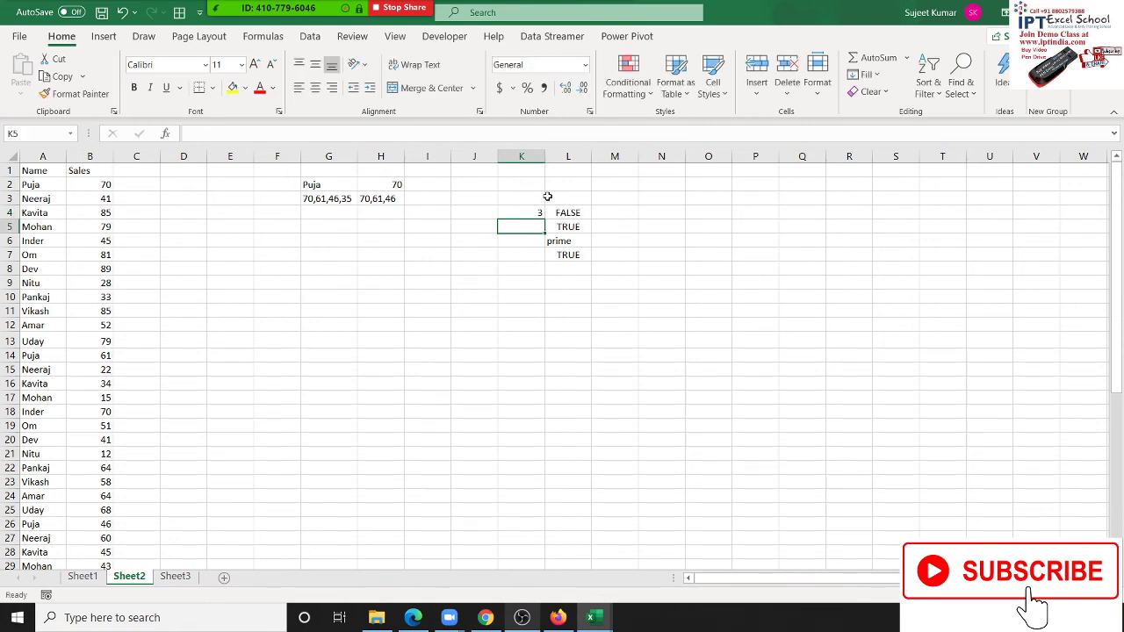
pyautogui.press('Down')
pyautogui.press('Right')
pyautogui.press('Down')
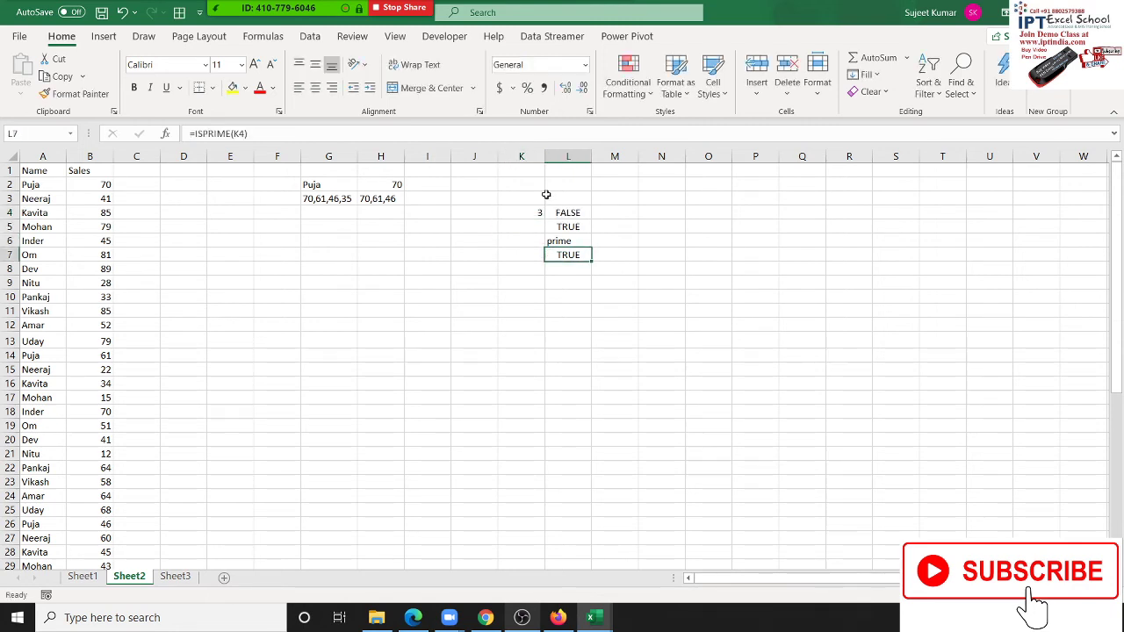
pyautogui.hotkey('alt', 'Tab')
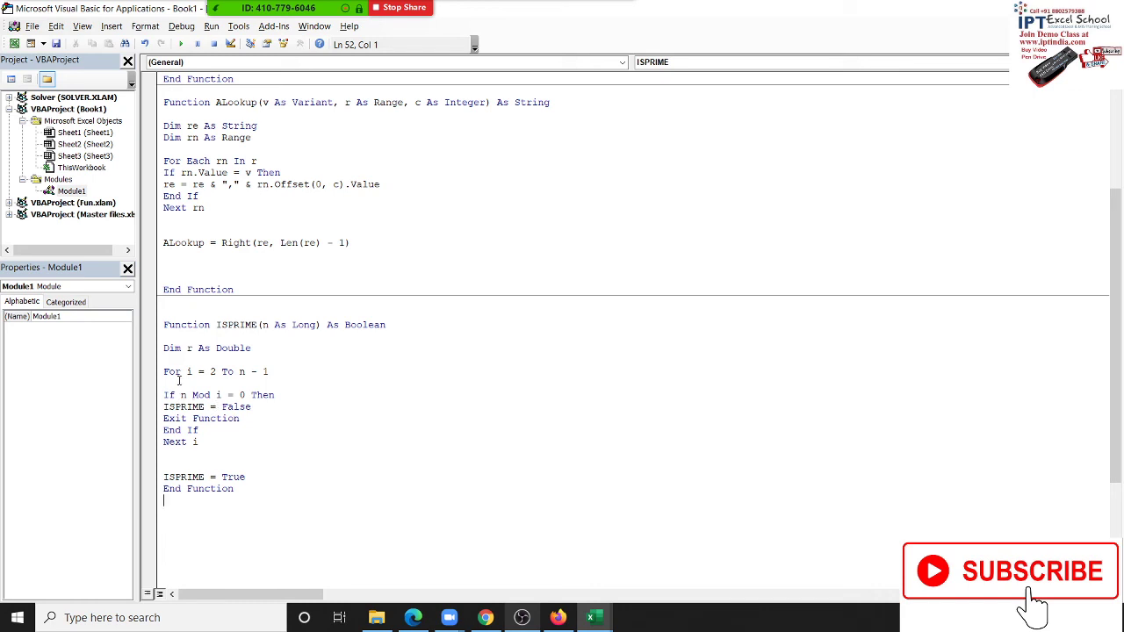
# Delete the unused Dim r As Double line from ISPRIME
pyautogui.click(209, 381)
pyautogui.moveTo(252, 349); pyautogui.dragTo(136, 338)
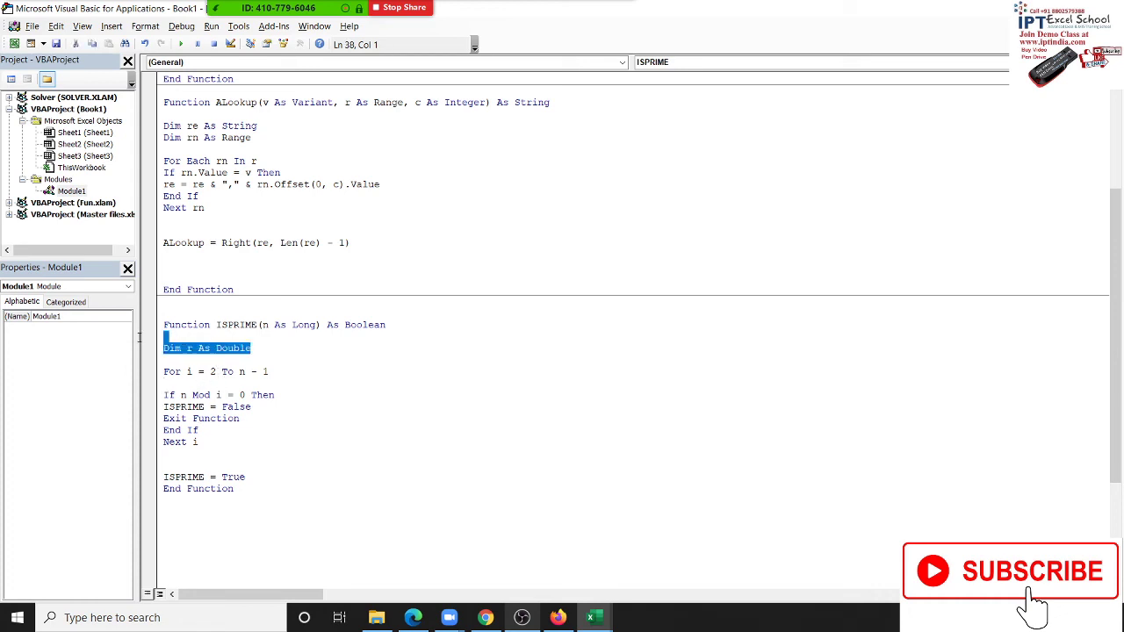
pyautogui.press('Delete')
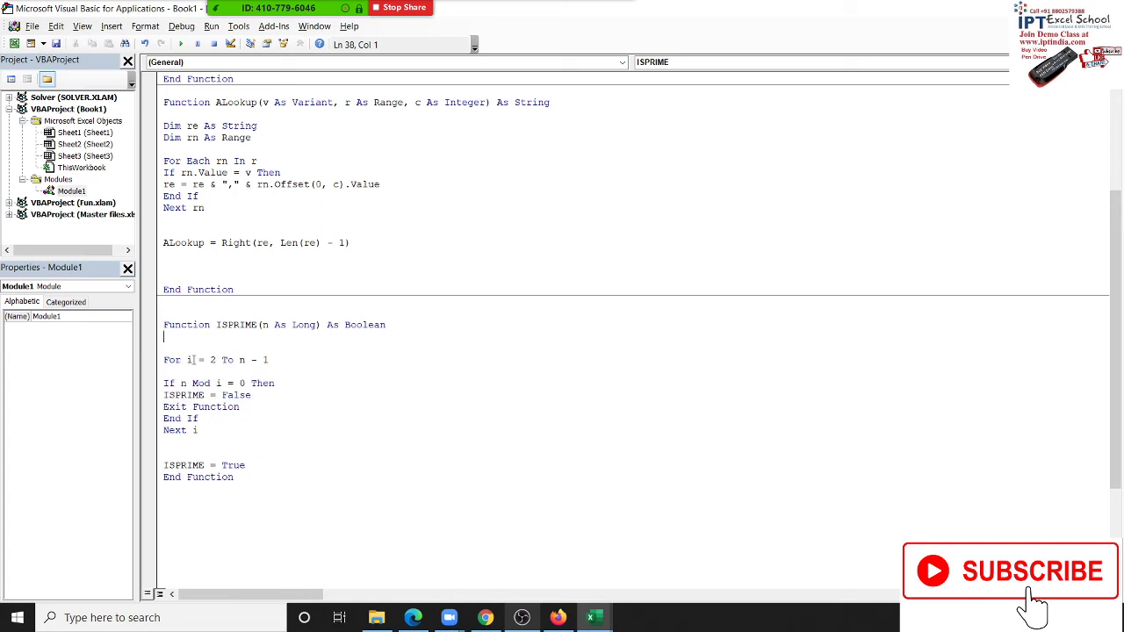
pyautogui.doubleClick(190, 360)
pyautogui.click(242, 360)
pyautogui.moveTo(241, 360); pyautogui.dragTo(268, 360)
# In the workbook, enter 4 in K4 to test ISPRIME
pyautogui.hotkey('alt', 'Tab')
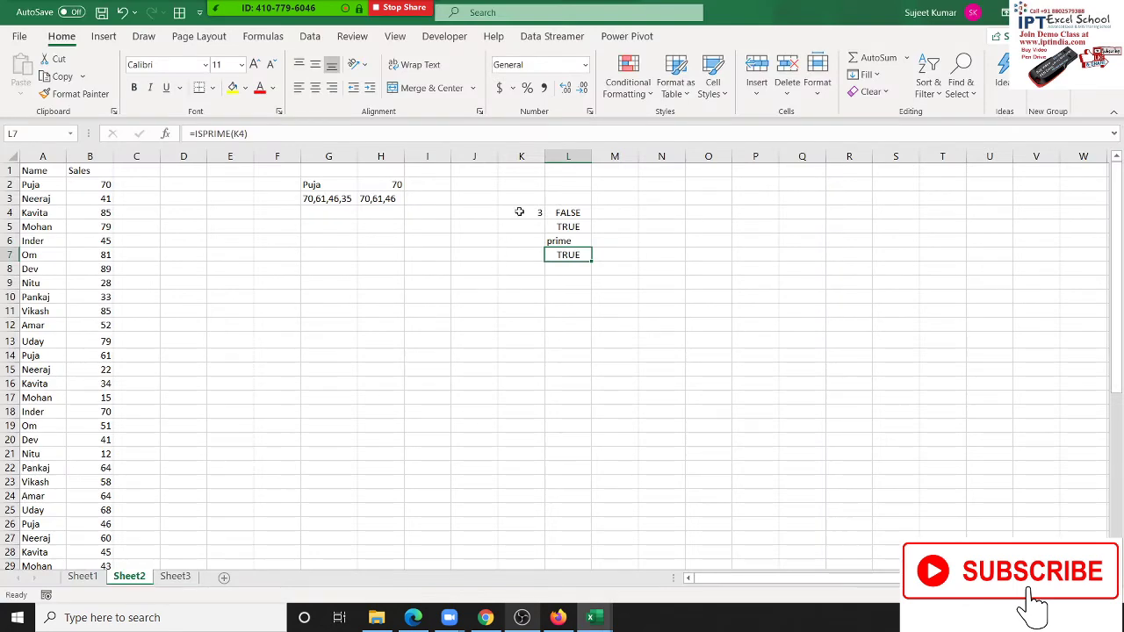
pyautogui.click(519, 214)
pyautogui.write('4')
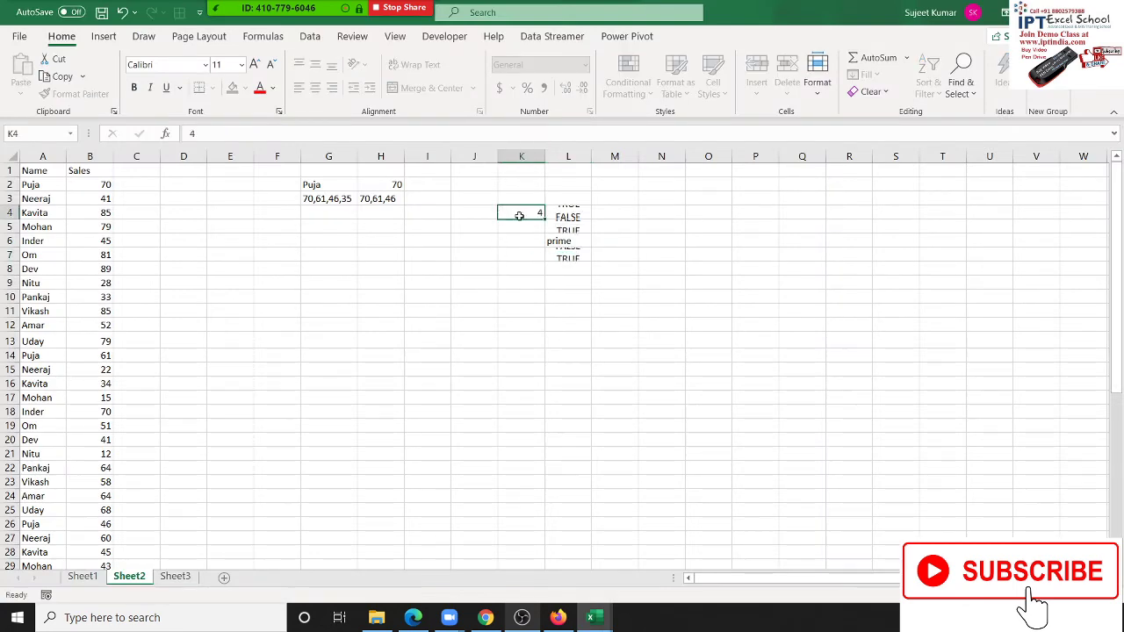
pyautogui.press('Return')
# Insert If n <= 2 Then above the For loop in ISPRIME
pyautogui.hotkey('alt', 'Tab')
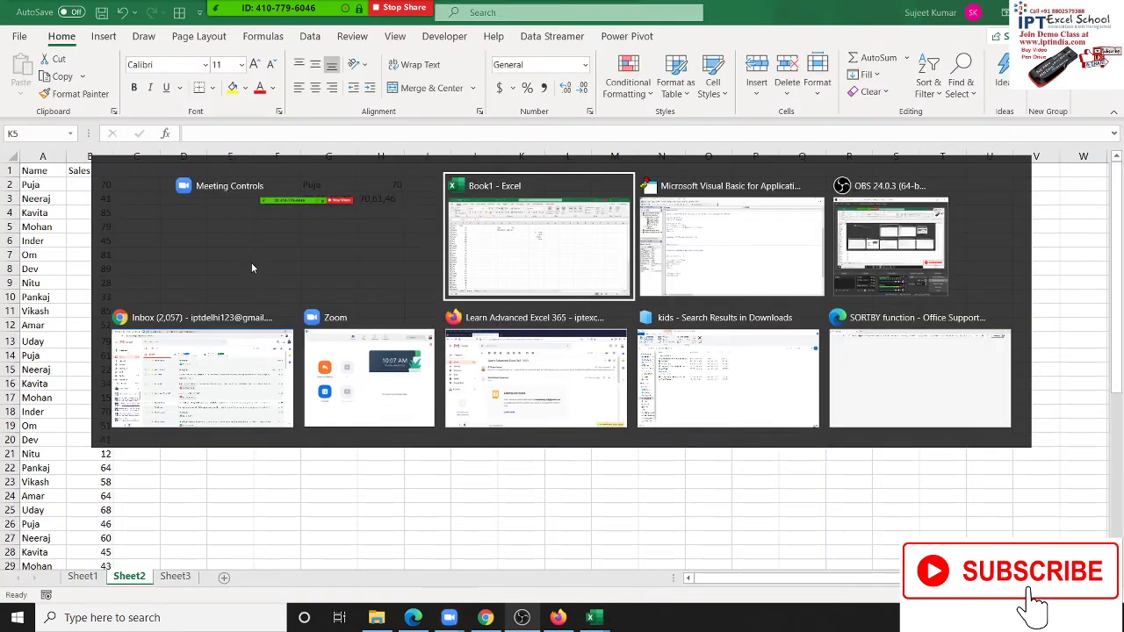
pyautogui.click(169, 348)
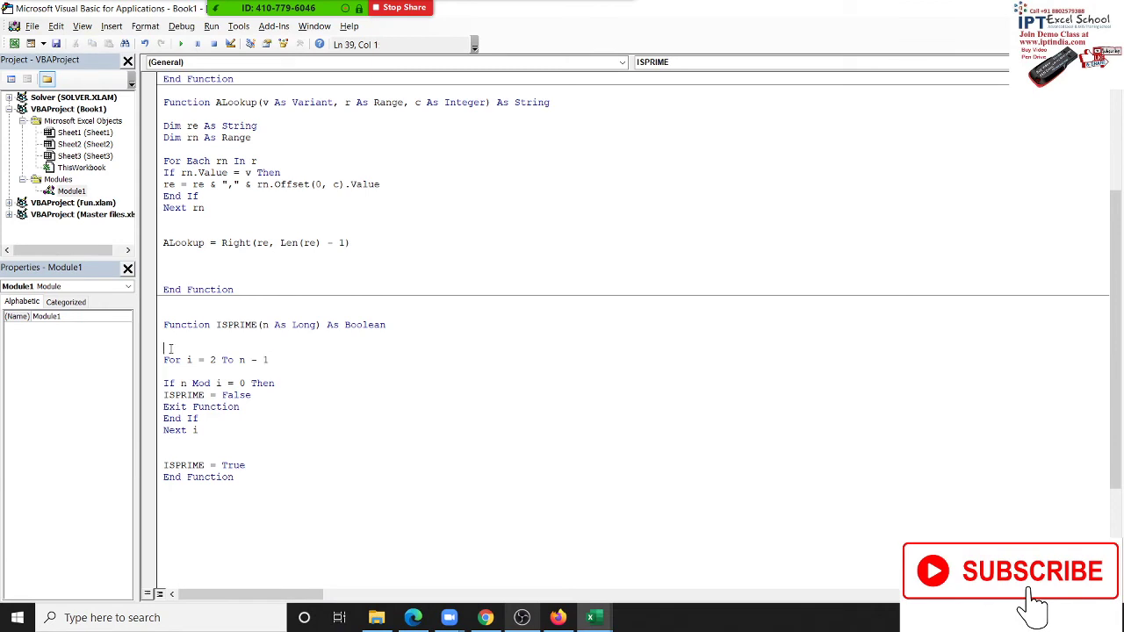
pyautogui.press('Return')
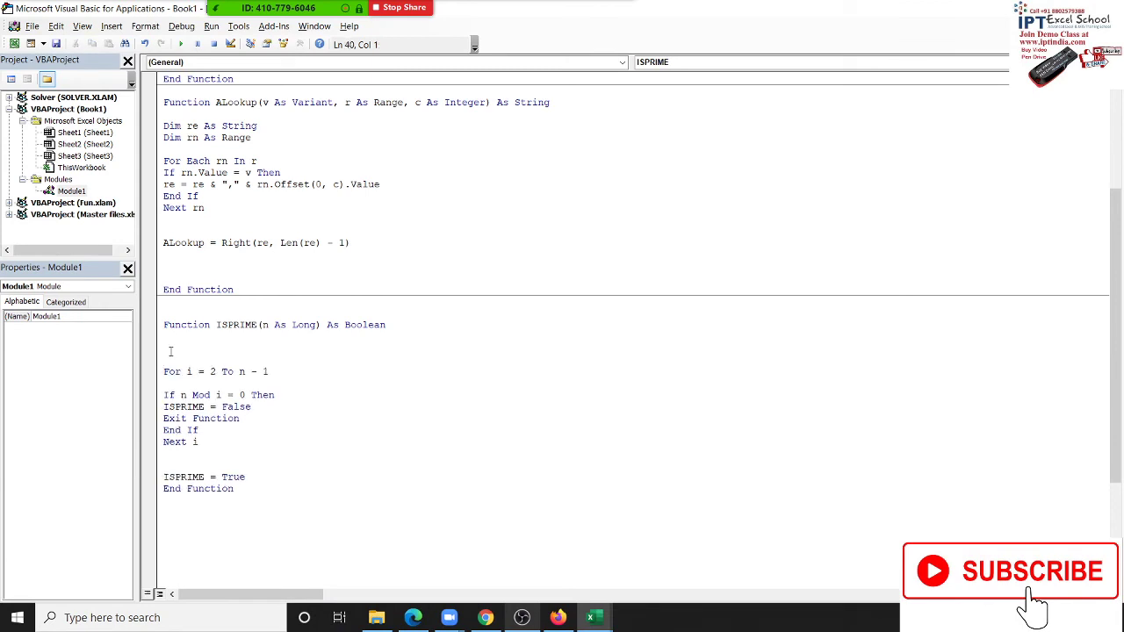
pyautogui.write('if ')
pyautogui.write('n <=')
pyautogui.write('2 th')
pyautogui.write('en')
pyautogui.click(245, 450)
# After Next i, add Else, ISPRIME = True and End If to close the block
pyautogui.write('else')
pyautogui.press('Return')
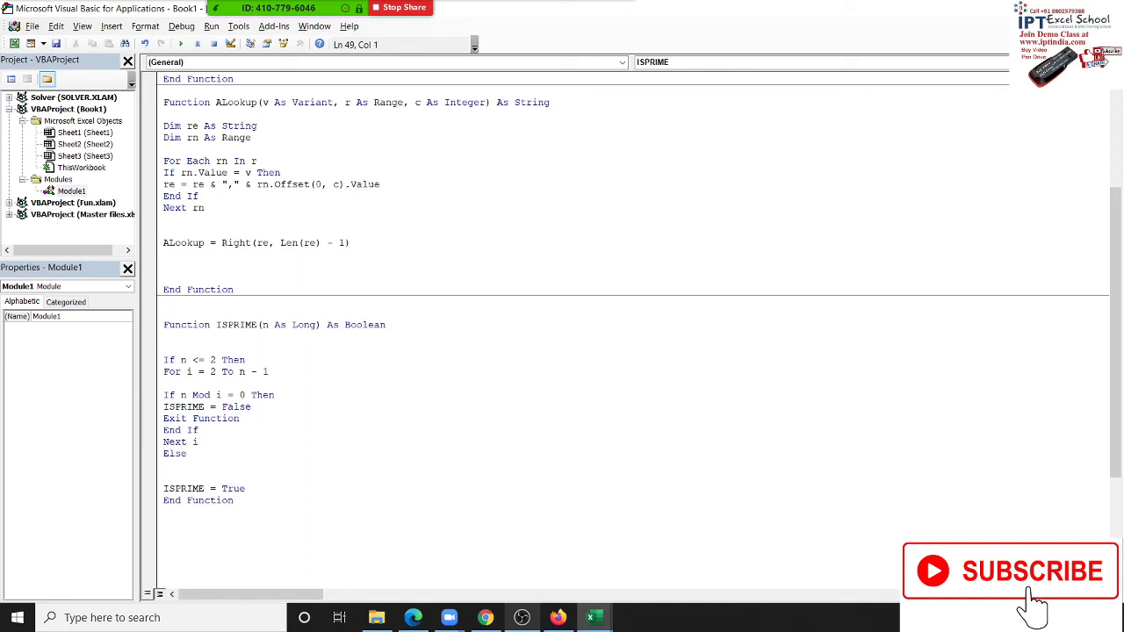
pyautogui.press('Up')
pyautogui.press('Up')
pyautogui.press('Up')
pyautogui.hotkey('shift', 'Down')
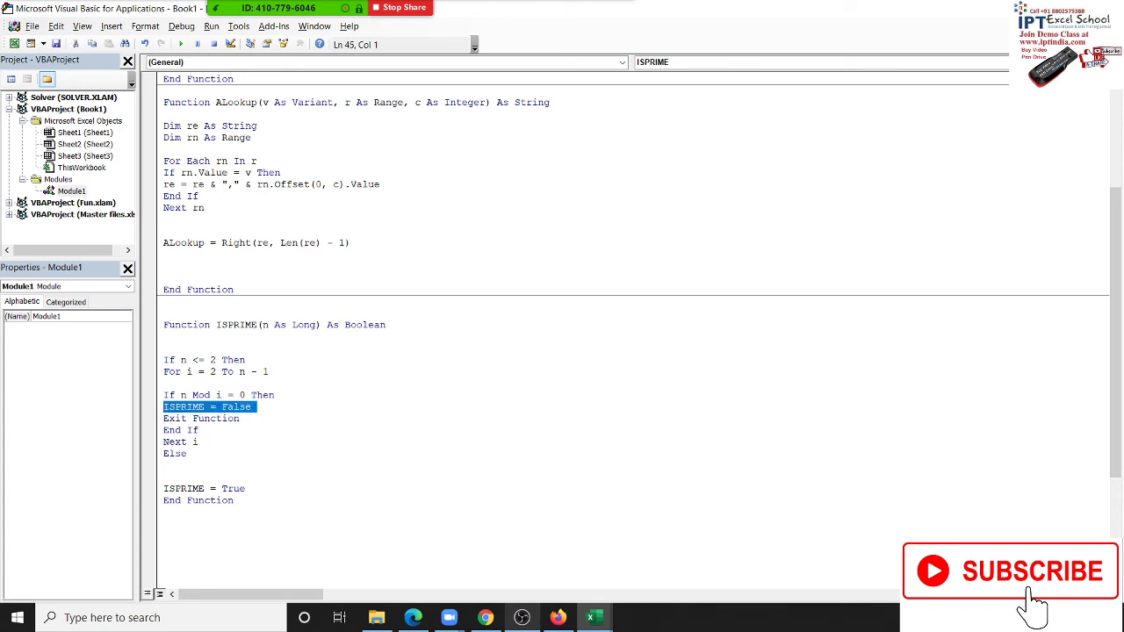
pyautogui.hotkey('ctrl', 'c')
pyautogui.click(163, 465)
pyautogui.hotkey('ctrl', 'v')
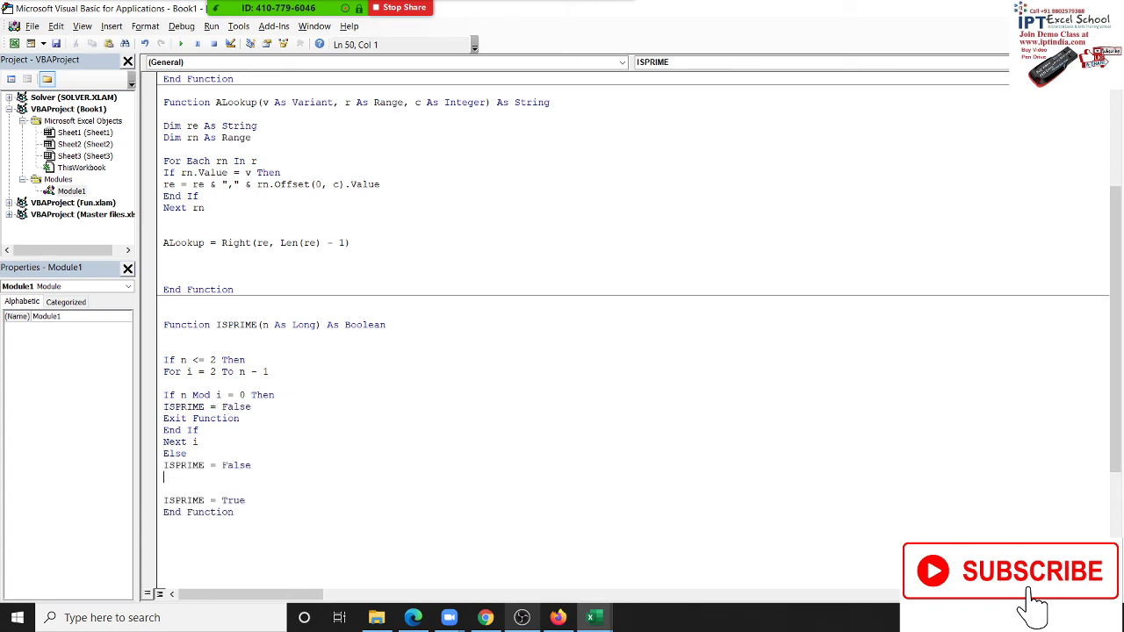
pyautogui.press('BackSpace')
pyautogui.press('BackSpace')
pyautogui.press('BackSpace')
pyautogui.press('BackSpace')
pyautogui.press('BackSpace')
pyautogui.write('t')
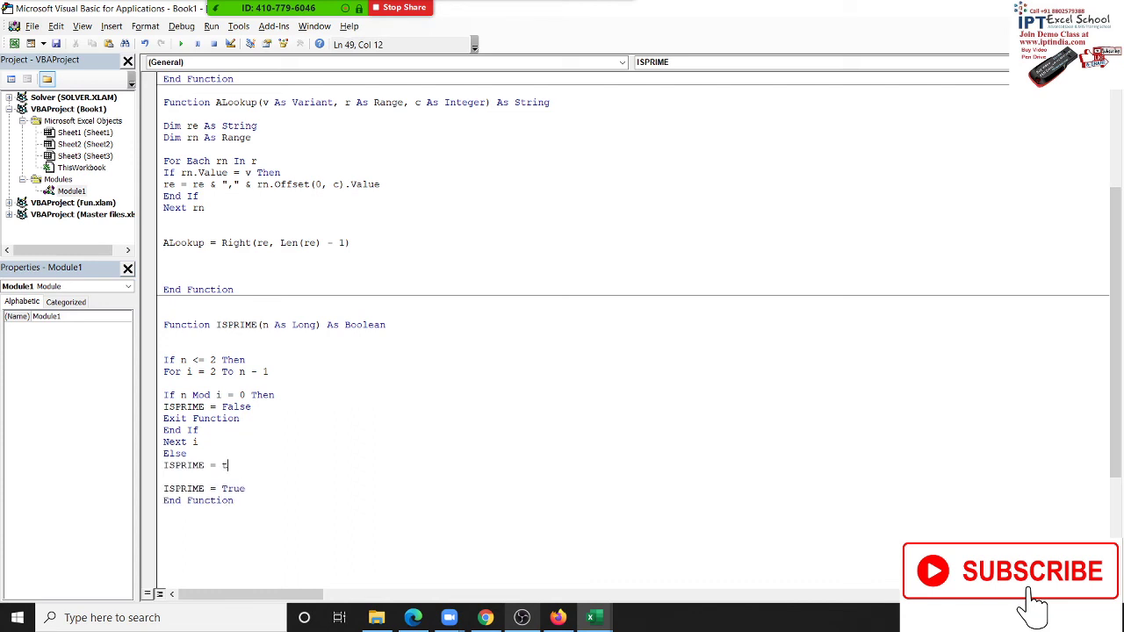
pyautogui.write('rue')
pyautogui.press('Return')
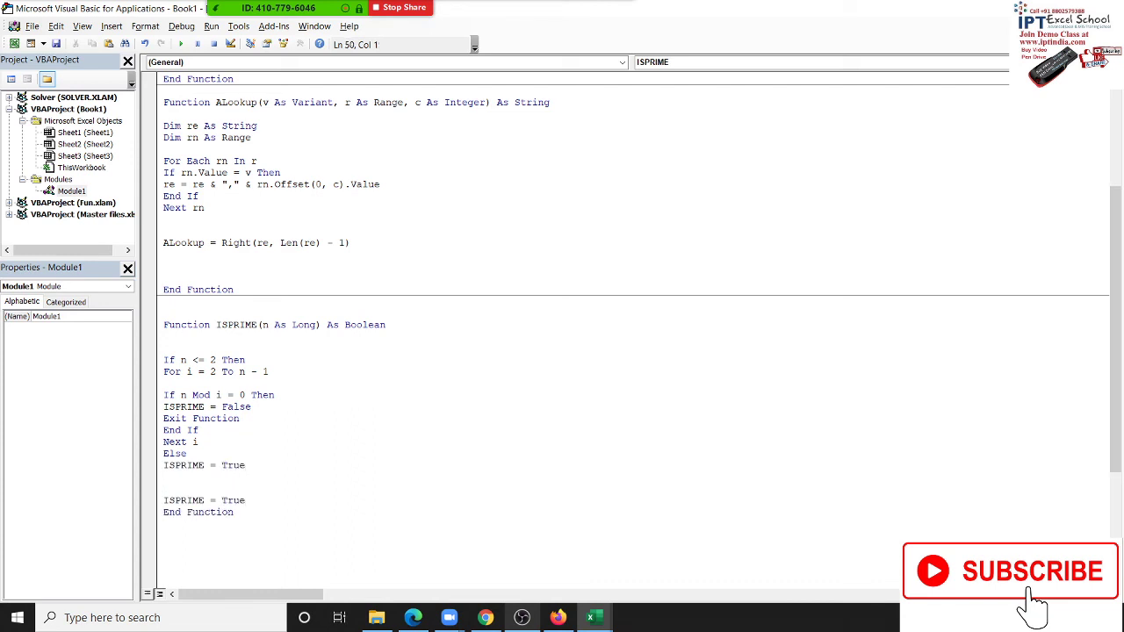
pyautogui.write('end if')
pyautogui.click(264, 466)
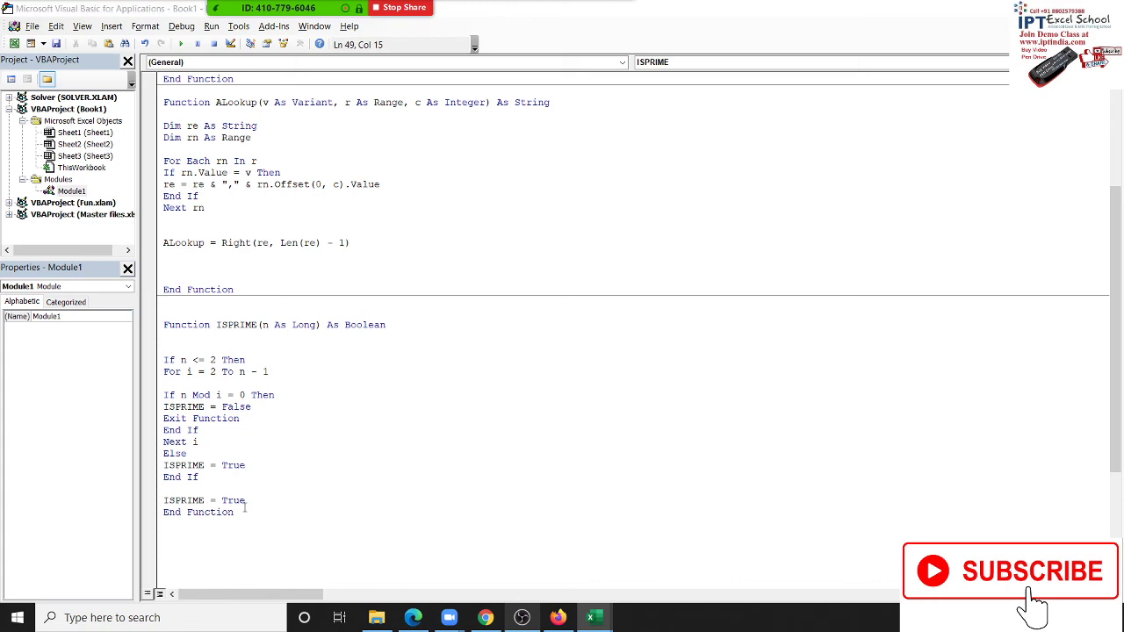
pyautogui.hotkey('alt', 'Tab')
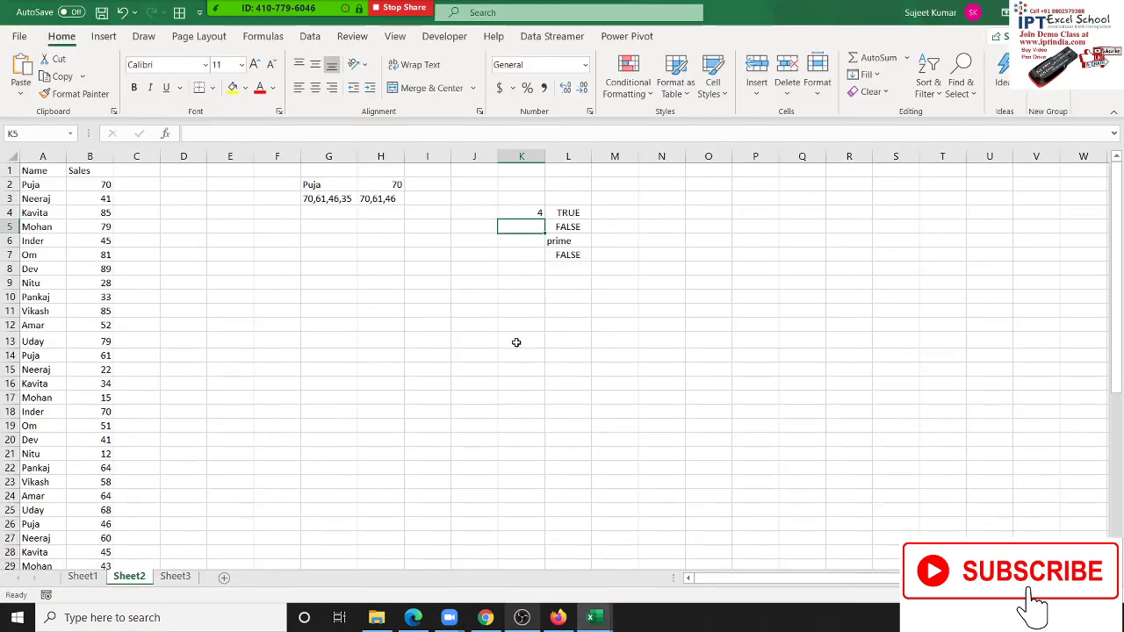
# Enter 1, 2, 3 and 4 in K4 in turn to check L7's TRUE/FALSE result
pyautogui.click(533, 214)
pyautogui.write('1')
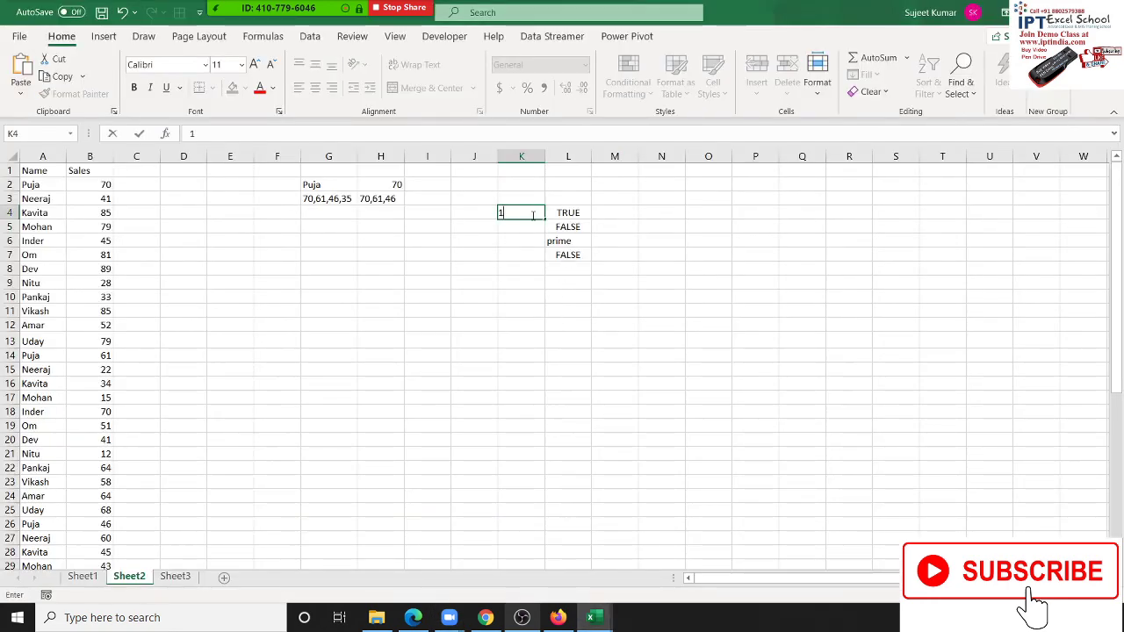
pyautogui.press('Return')
pyautogui.click(533, 216)
pyautogui.write('2')
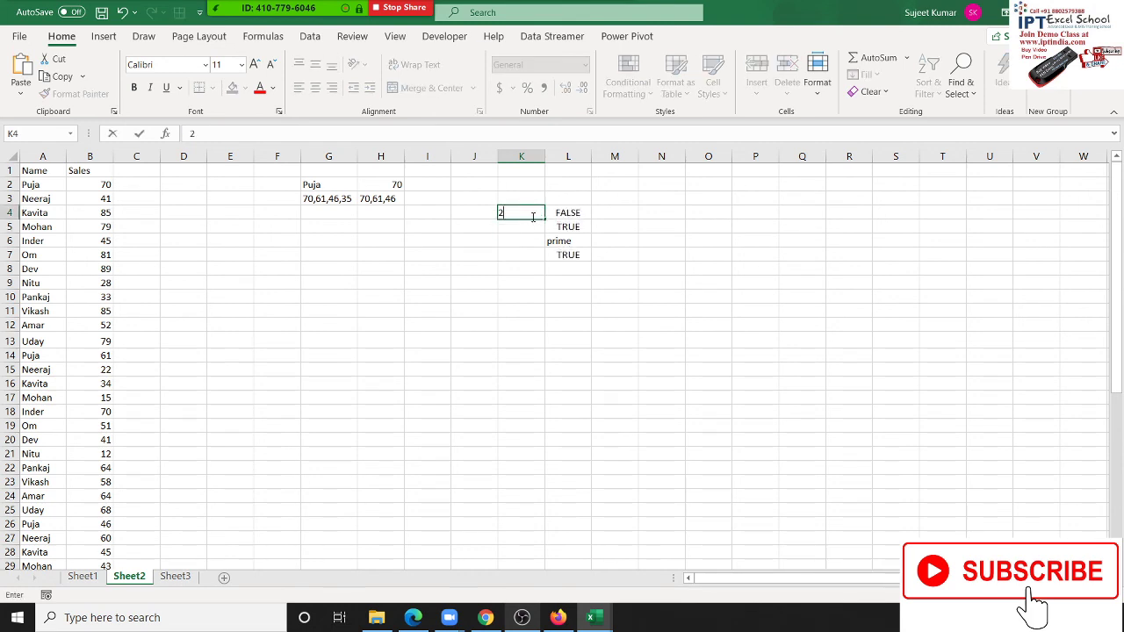
pyautogui.press('Return')
pyautogui.click(533, 216)
pyautogui.write('3')
pyautogui.press('Return')
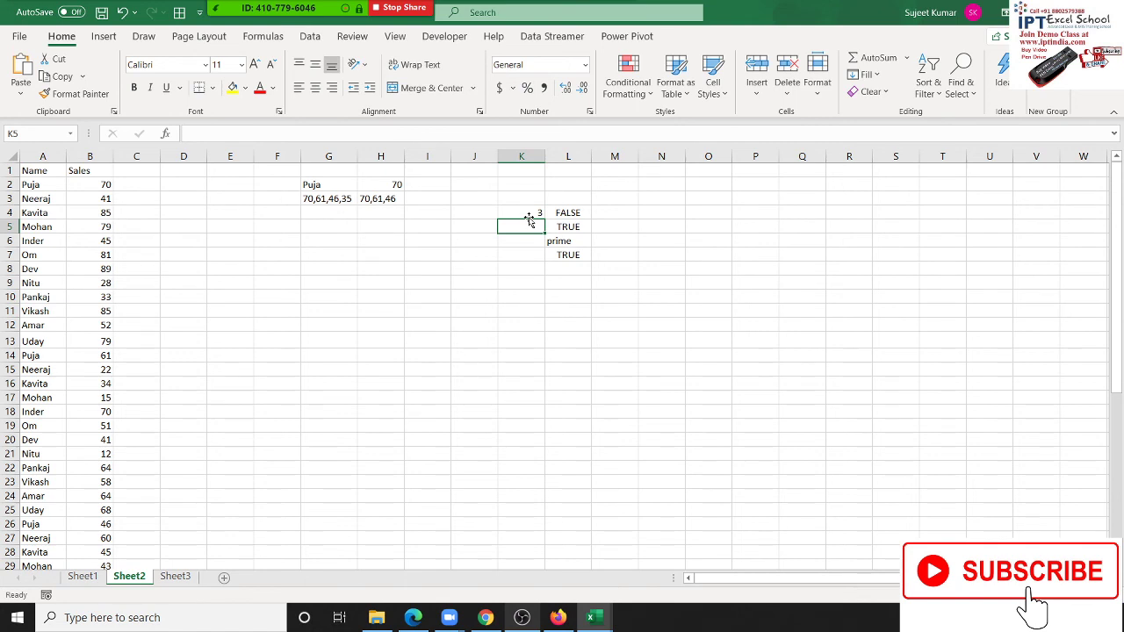
pyautogui.click(529, 216)
pyautogui.write('4')
pyautogui.press('Return')
pyautogui.click(530, 216)
pyautogui.hotkey('alt', 'Tab')
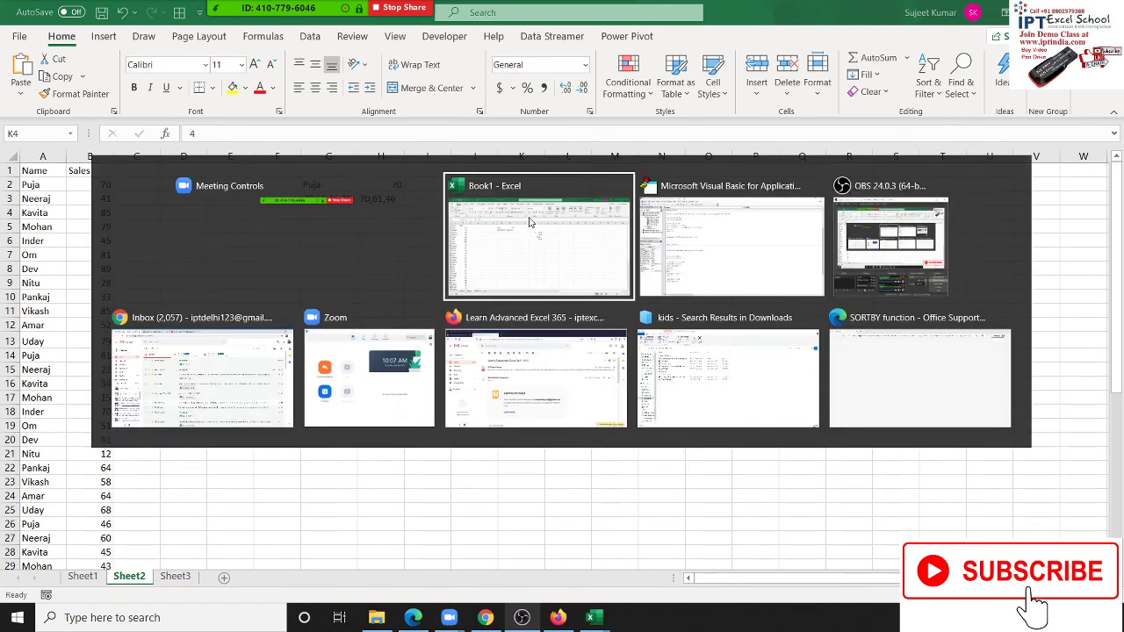
# Replace <= with > so ISPRIME's first line reads If n > 2 Then
pyautogui.hotkey('alt', 'Tab')
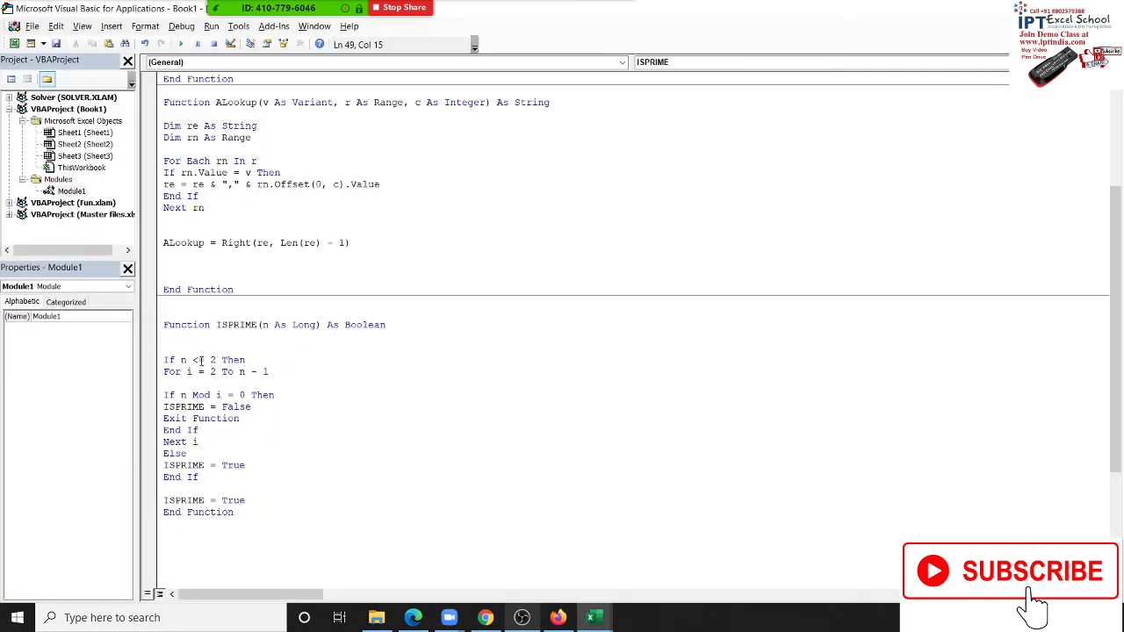
pyautogui.moveTo(211, 360); pyautogui.dragTo(193, 360)
pyautogui.write('>')
pyautogui.click(231, 394)
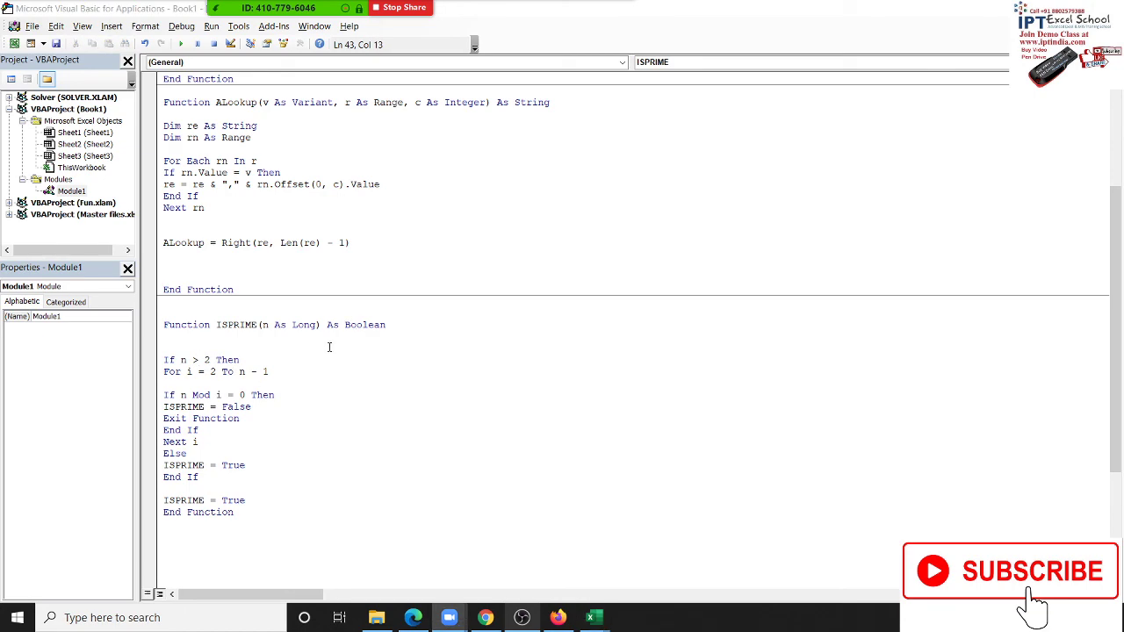
pyautogui.hotkey('alt', 'Tab')
pyautogui.hotkey('alt', 'Tab')
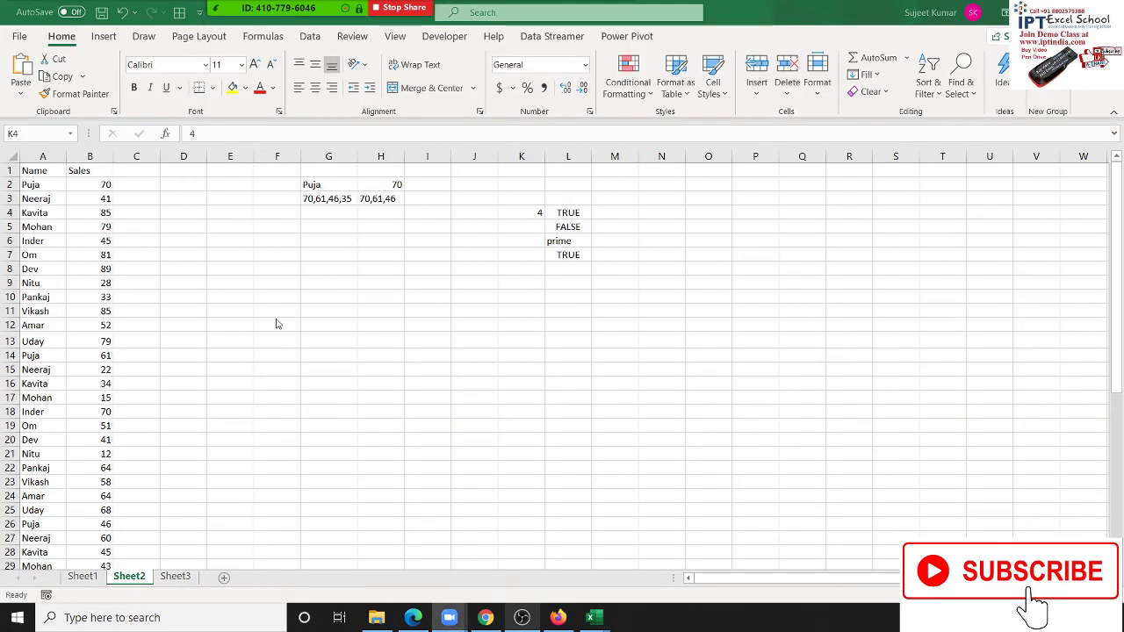
pyautogui.hotkey('alt', 'Tab')
pyautogui.hotkey('alt', 'Tab')
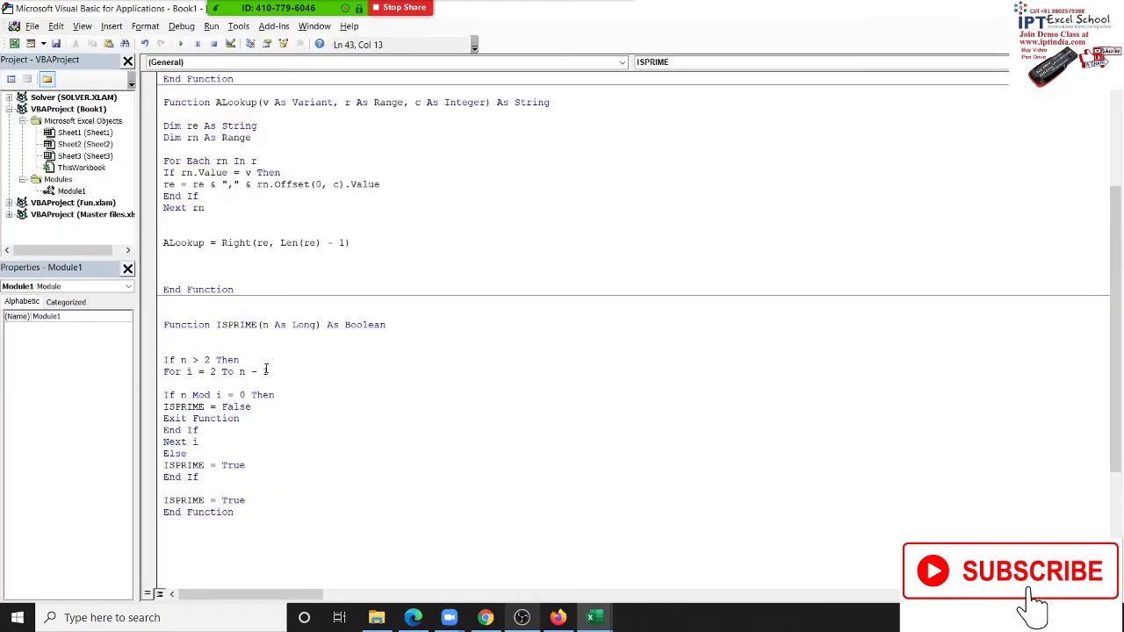
# Delete the If n > 2 Then line, plus Else, ISPRIME = True and End If
pyautogui.moveTo(240, 360); pyautogui.dragTo(164, 348)
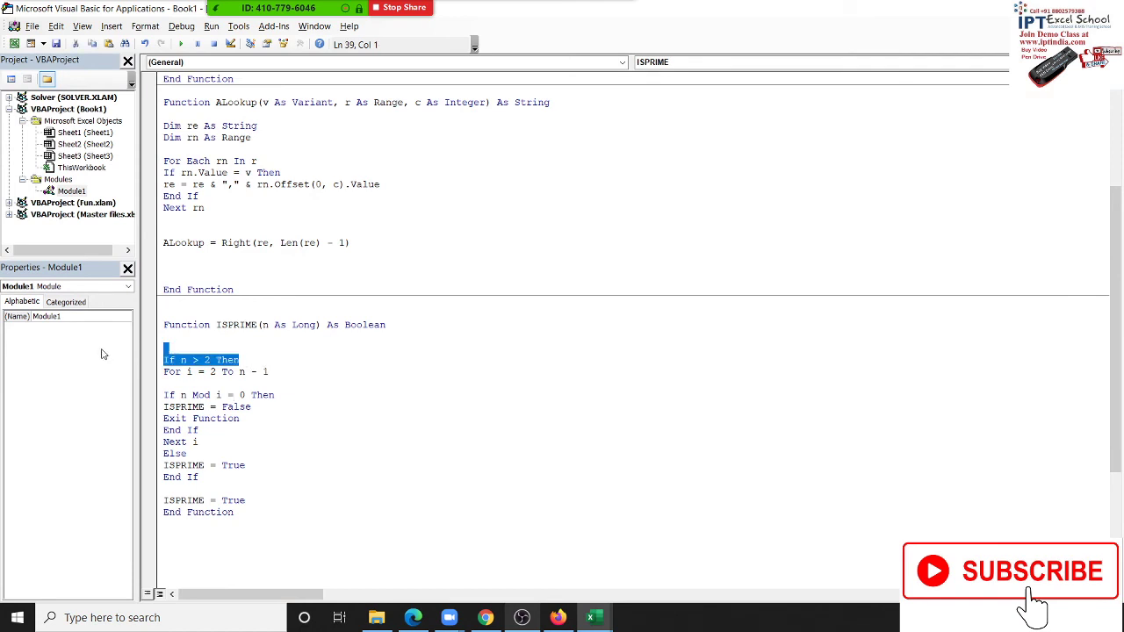
pyautogui.press('Delete')
pyautogui.moveTo(233, 501); pyautogui.dragTo(161, 453)
pyautogui.click(194, 466)
pyautogui.press('Delete')
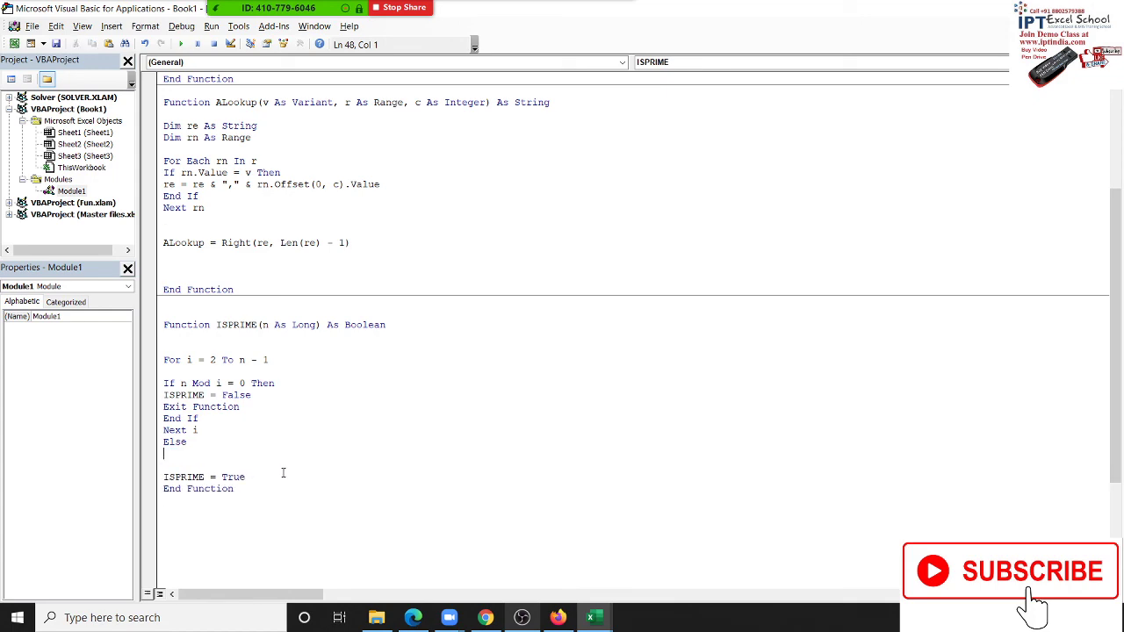
pyautogui.moveTo(188, 442); pyautogui.dragTo(160, 444)
pyautogui.press('Delete')
pyautogui.click(223, 465)
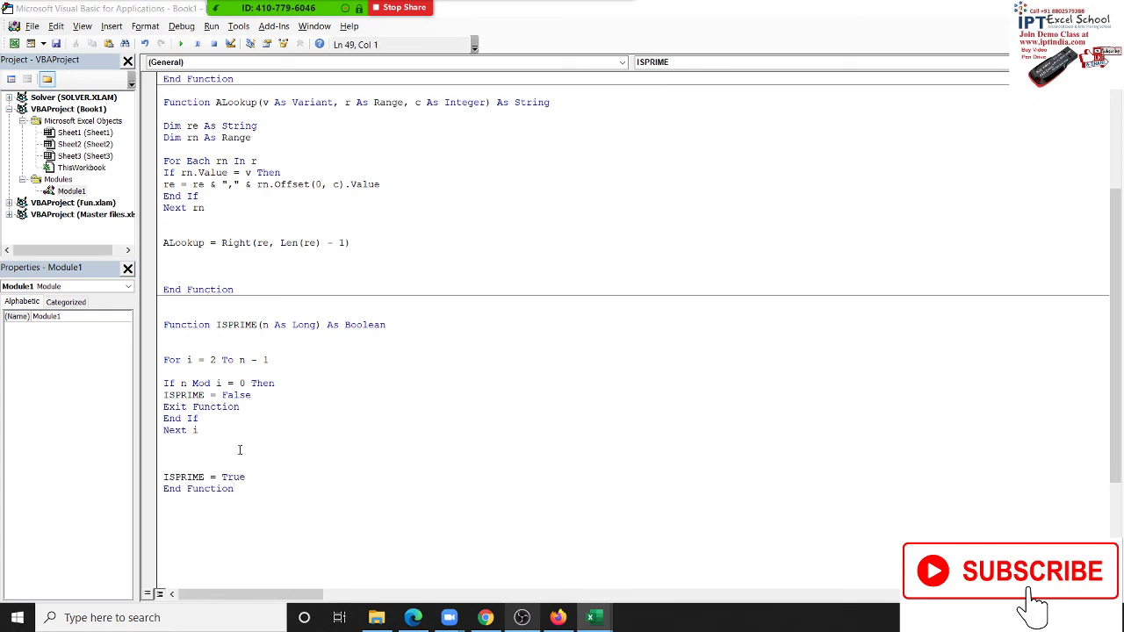
pyautogui.hotkey('alt', 'Tab')
pyautogui.hotkey('alt', 'Tab')
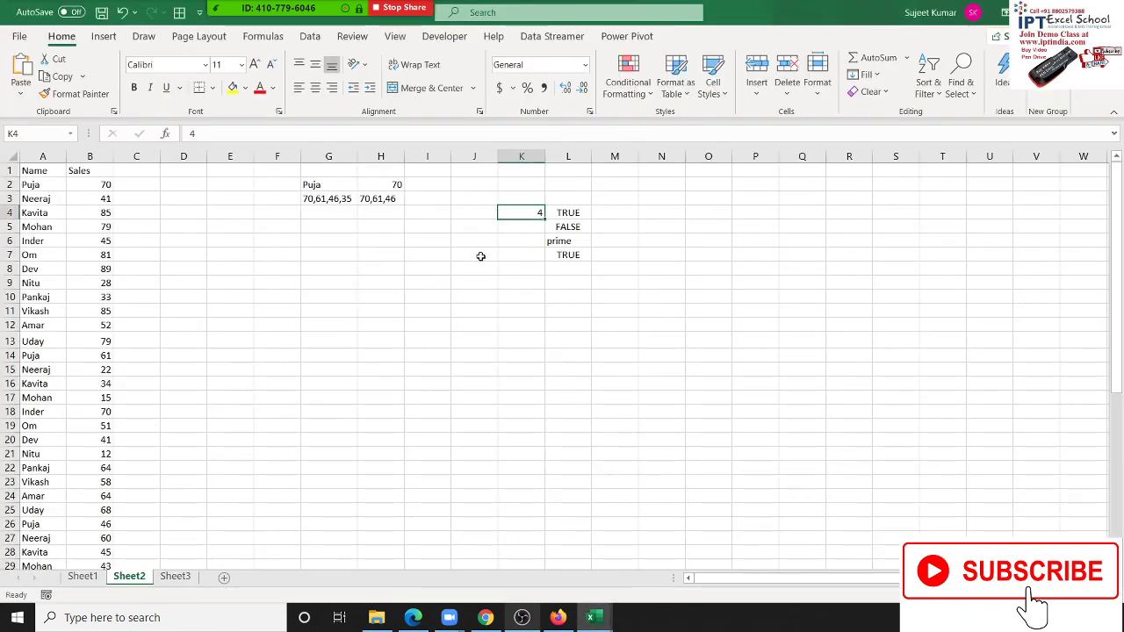
# Enter 2, 3, 4, 5, 6 and 7 in K4 in turn, leaving 7 for L7's ISPRIME check
pyautogui.press('Return')
pyautogui.press('Up')
pyautogui.write('2')
pyautogui.press('Return')
pyautogui.press('Up')
pyautogui.write('3')
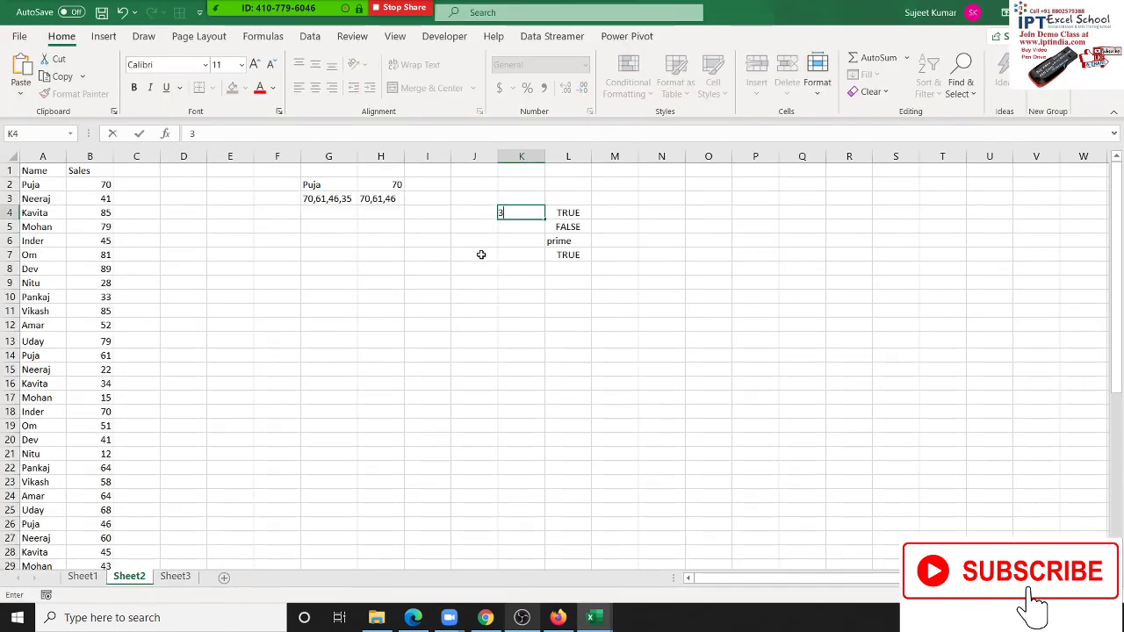
pyautogui.press('Return')
pyautogui.press('Up')
pyautogui.write('4')
pyautogui.press('Return')
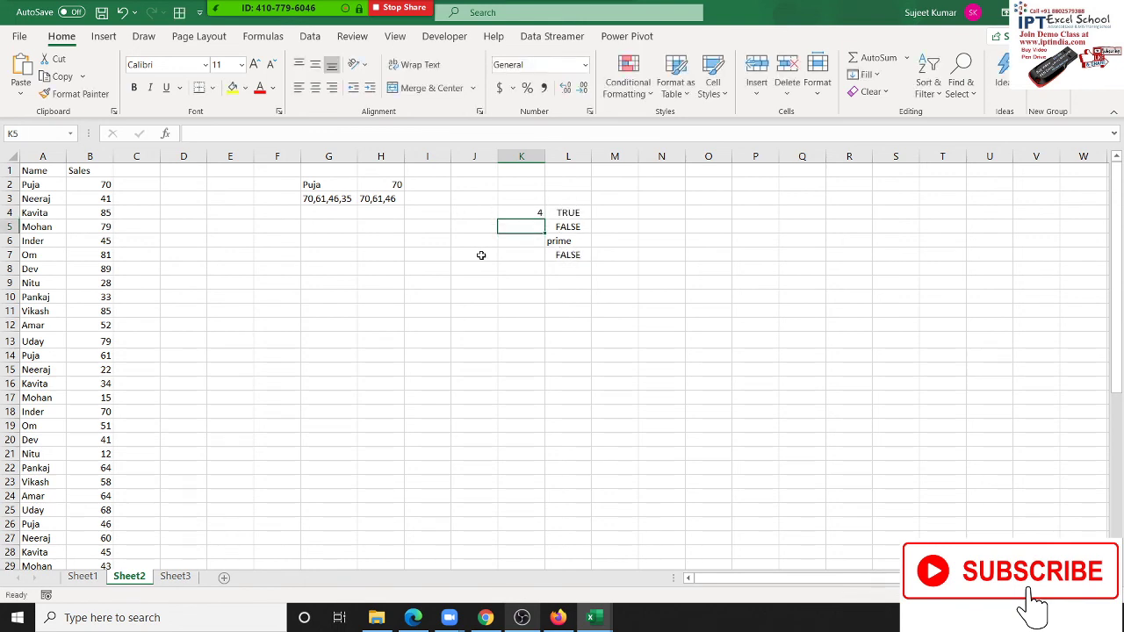
pyautogui.press('Up')
pyautogui.write('5')
pyautogui.press('Return')
pyautogui.press('Up')
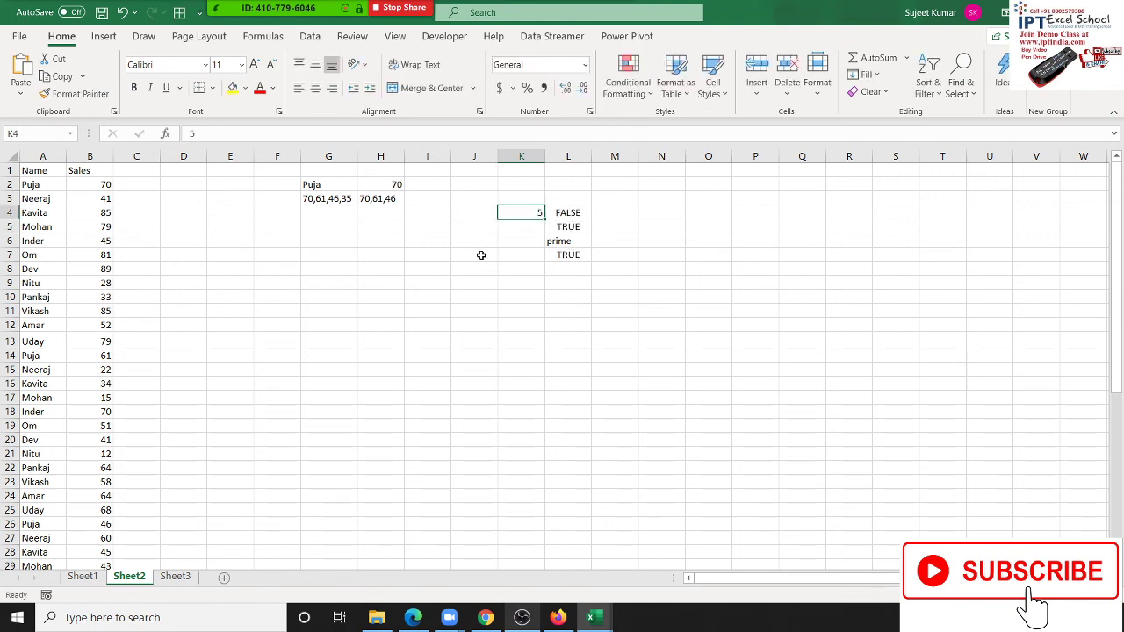
pyautogui.write('6')
pyautogui.press('Return')
pyautogui.press('Up')
pyautogui.write('7')
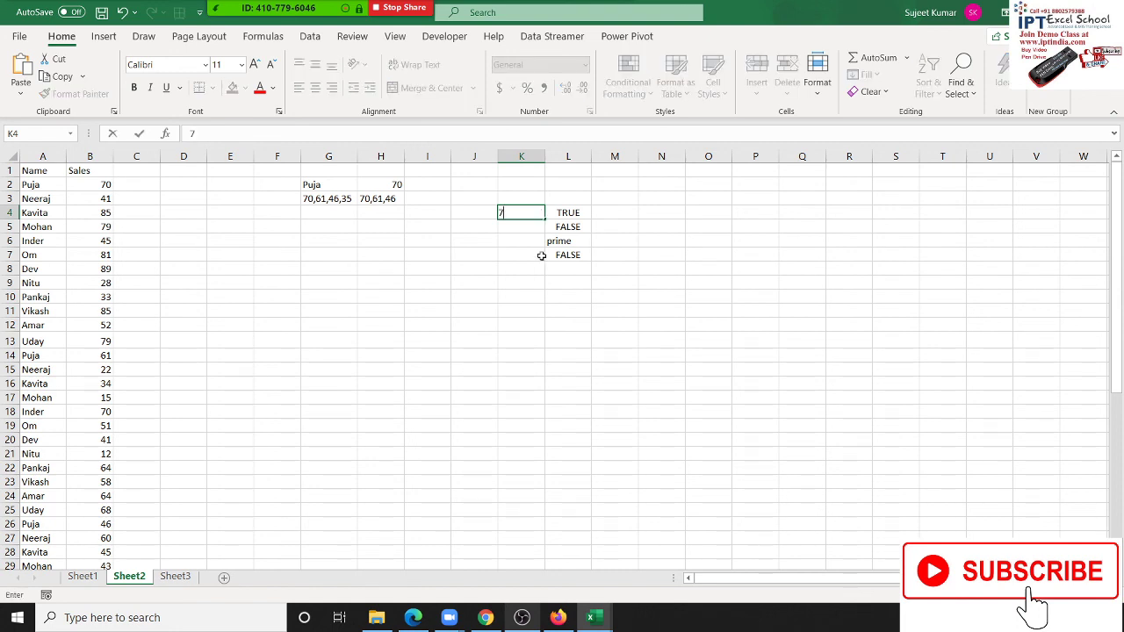
pyautogui.press('Return')
pyautogui.press('Up')
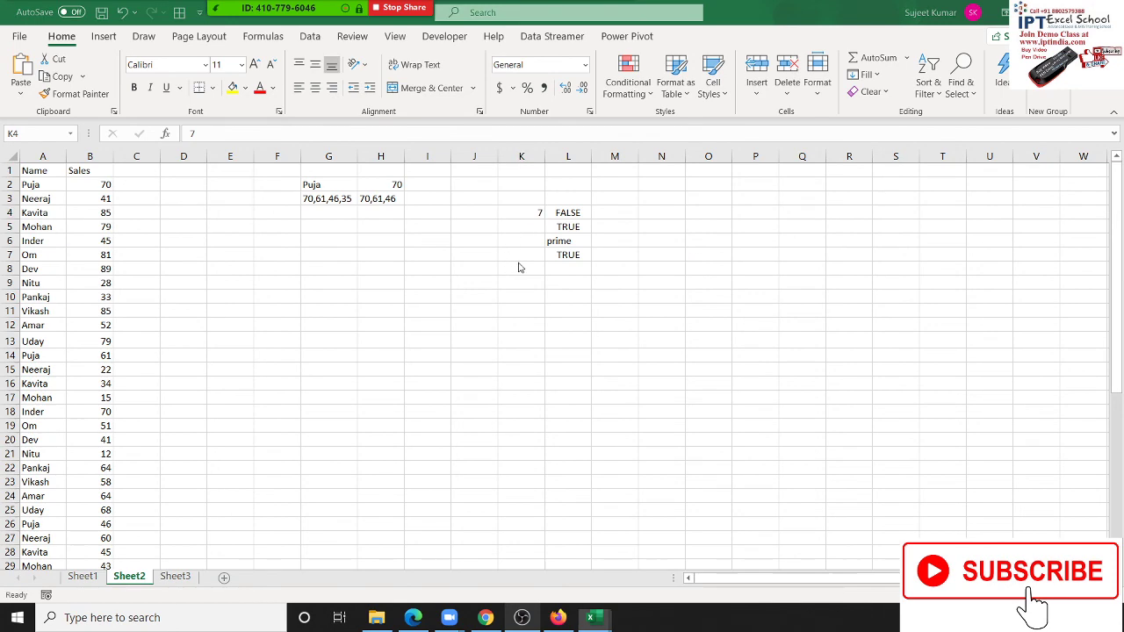
pyautogui.hotkey('alt', 'Tab')
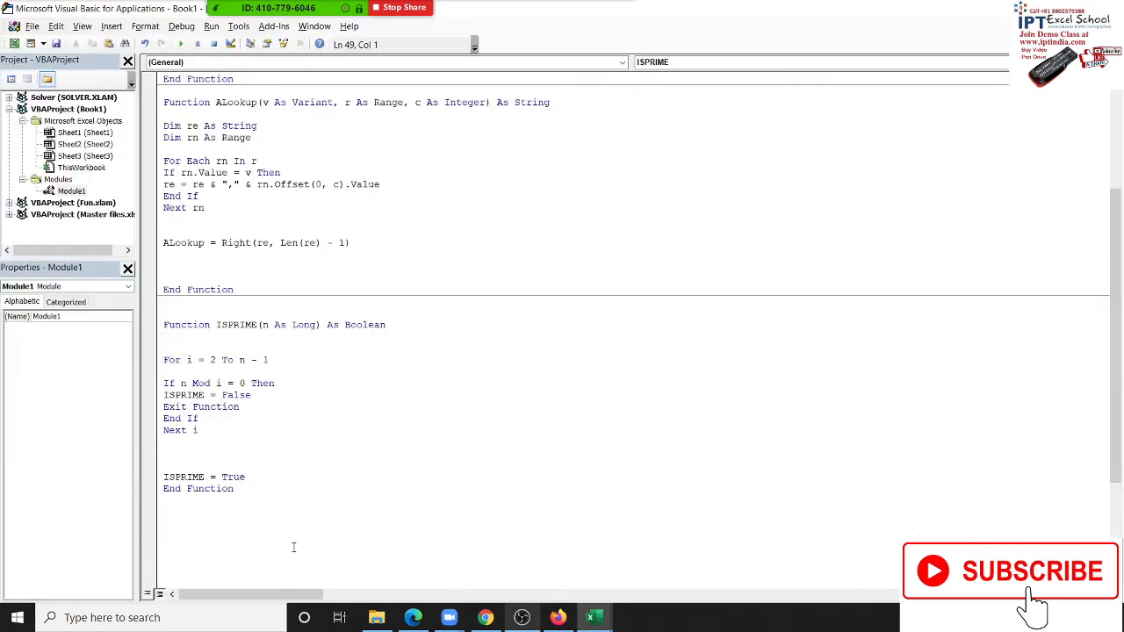
# Select the entire Module1 code to review the CLt, ALookup and ISPRIME functions
pyautogui.moveTo(293, 547); pyautogui.dragTo(167, 277)
pyautogui.scroll(1, 198, 360)
pyautogui.scroll(4, 198, 360)
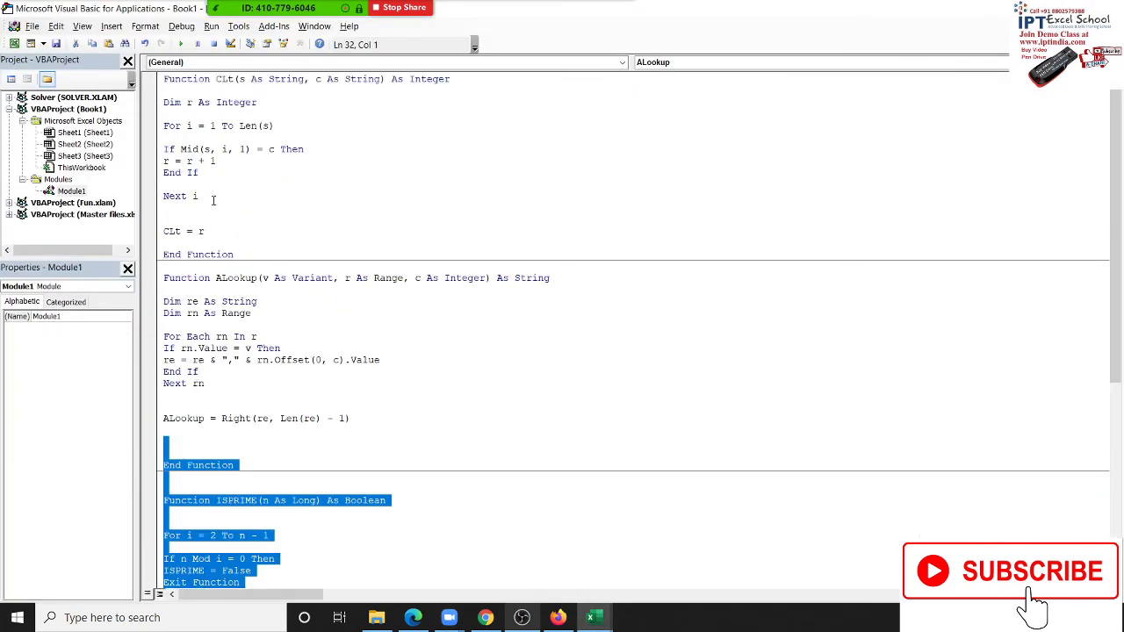
pyautogui.keyDown('shift'); pyautogui.click(162, 81); pyautogui.keyUp('shift')
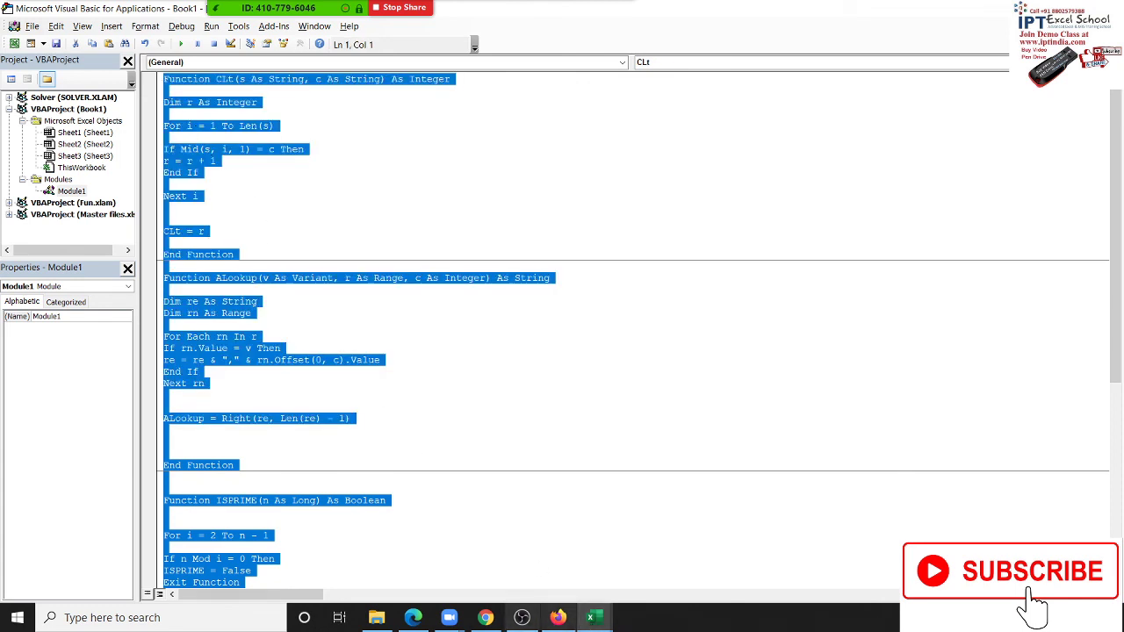
# Check the open Excel windows, return to the module, then minimize everything to show the desktop
pyautogui.click(594, 620)
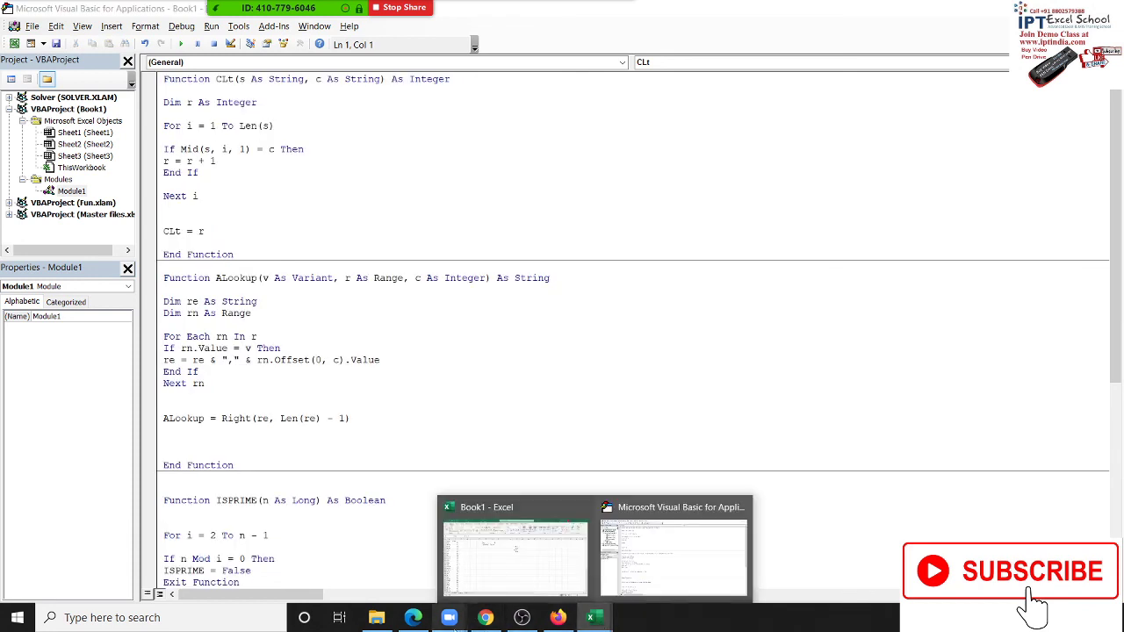
pyautogui.click(399, 417)
pyautogui.moveTo(413, 618)
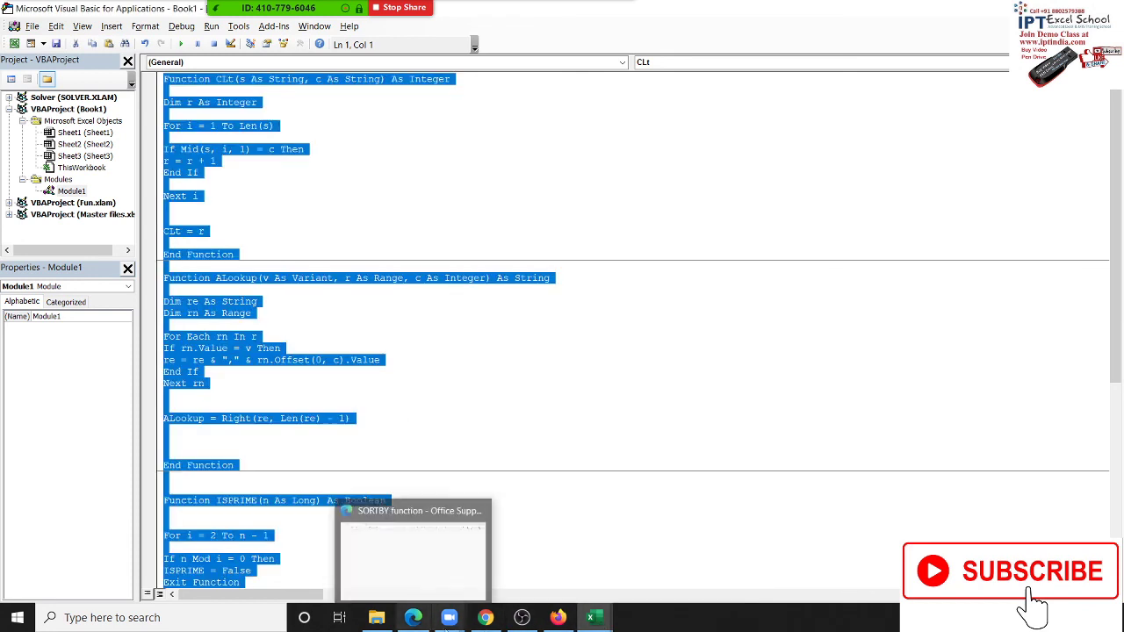
pyautogui.press('super+d')
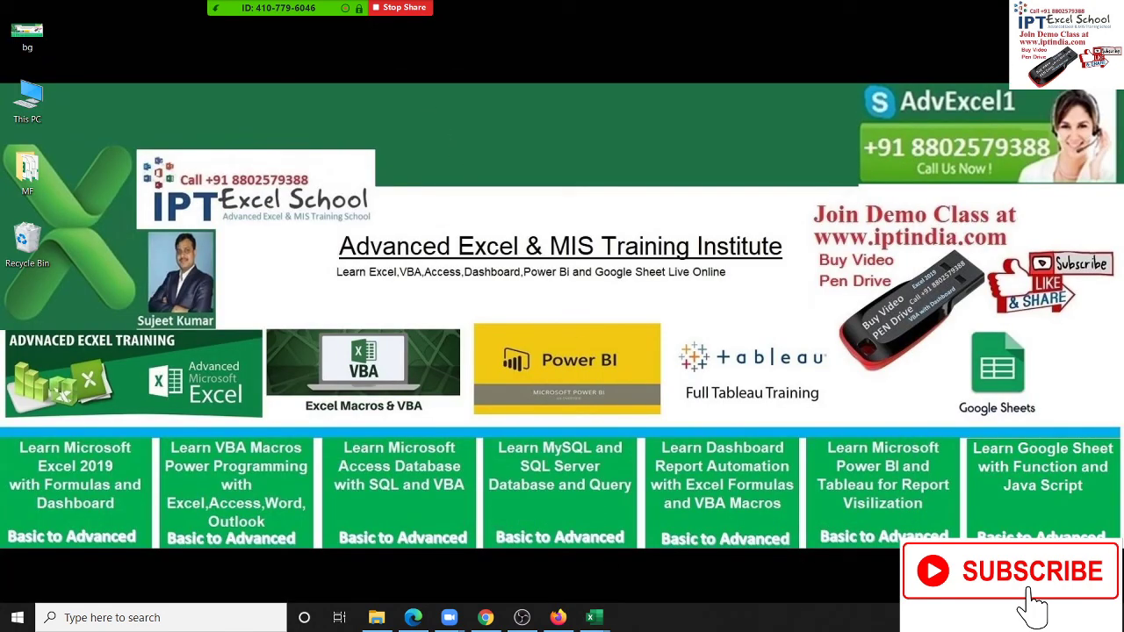
pyautogui.click(521, 617)
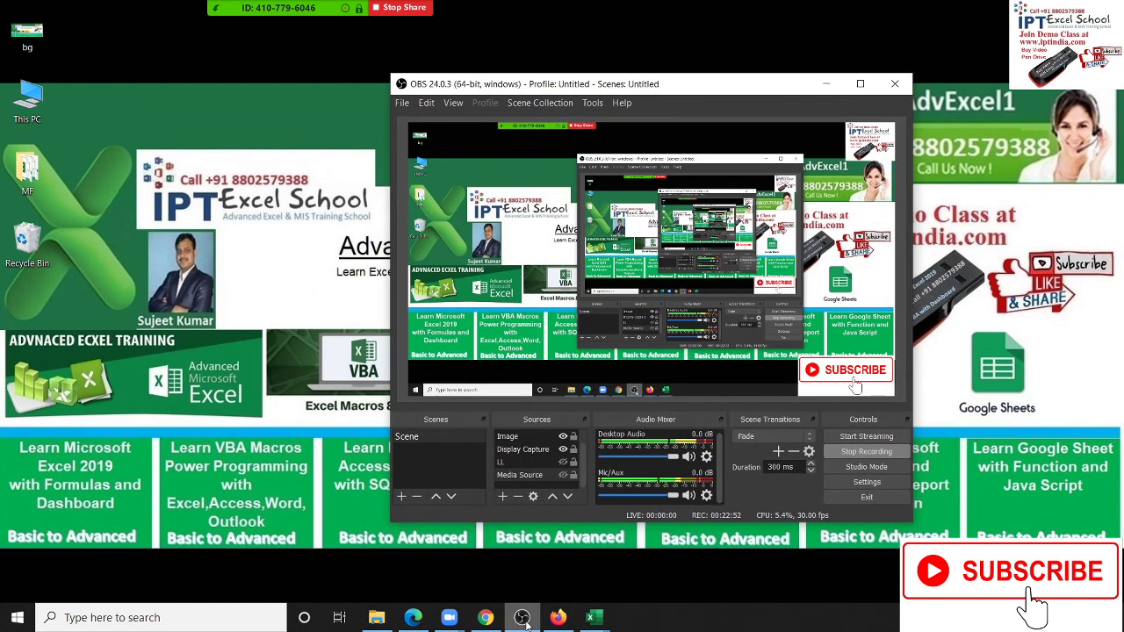
pyautogui.click(523, 619)
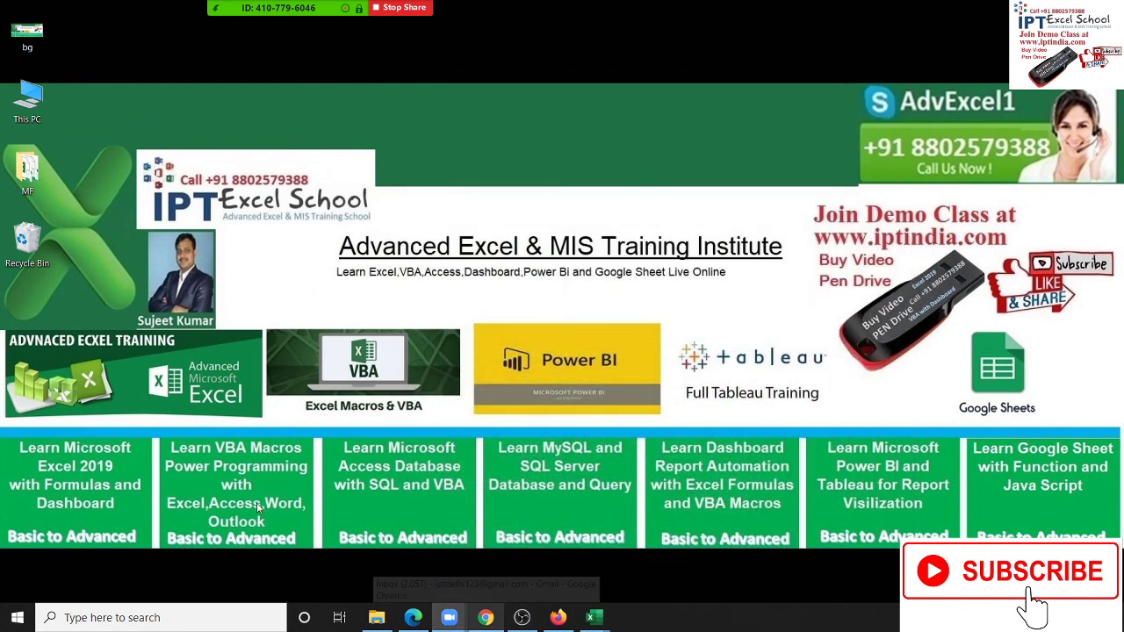